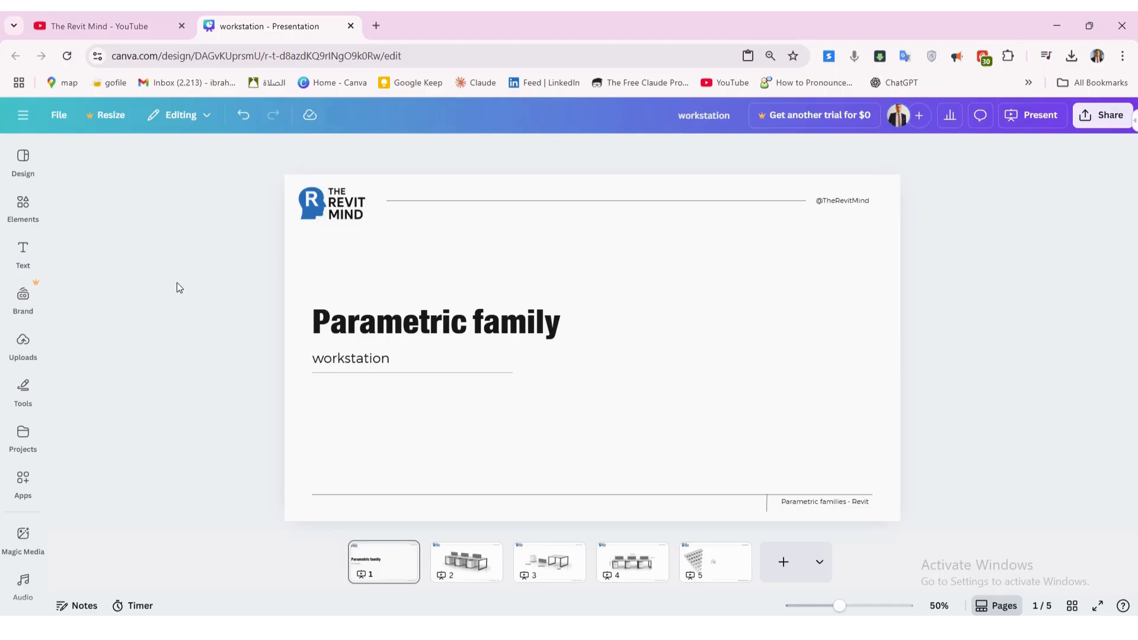
Review the workstation reference, elements and details slides and go on to the last slide of the presentation
left_click(452, 568)
left_click(978, 437)
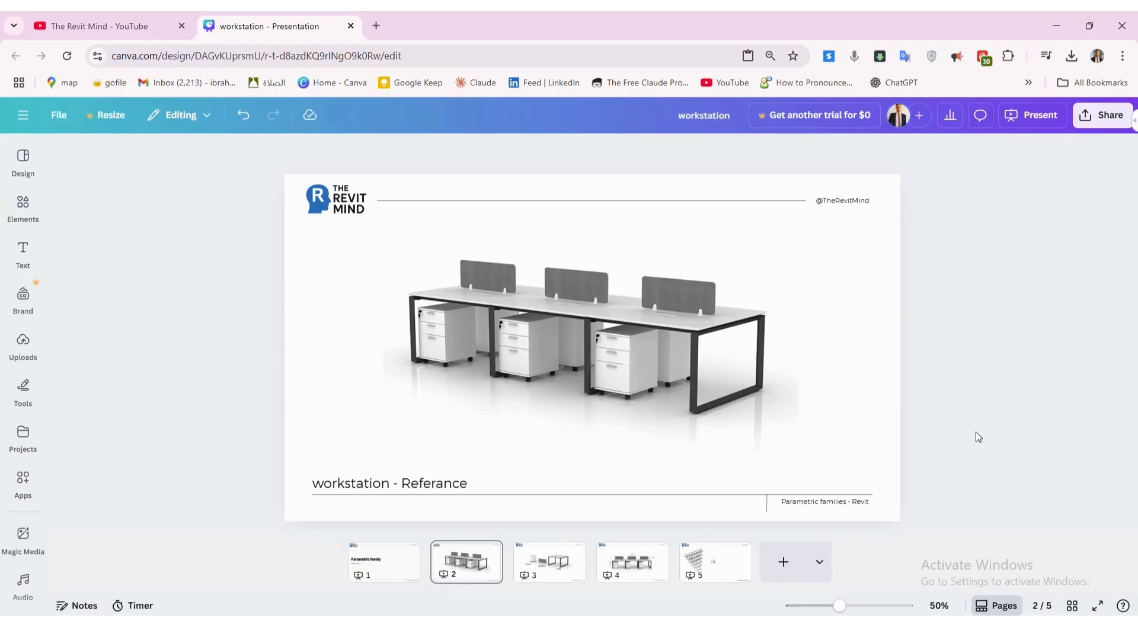
left_click(550, 561)
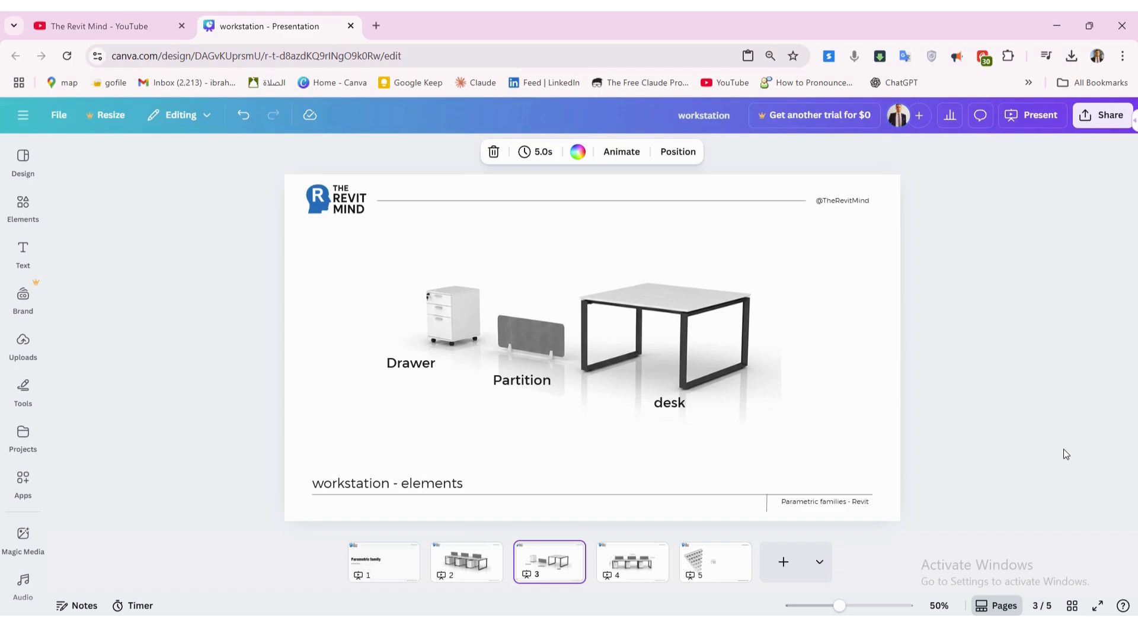
left_click(618, 553)
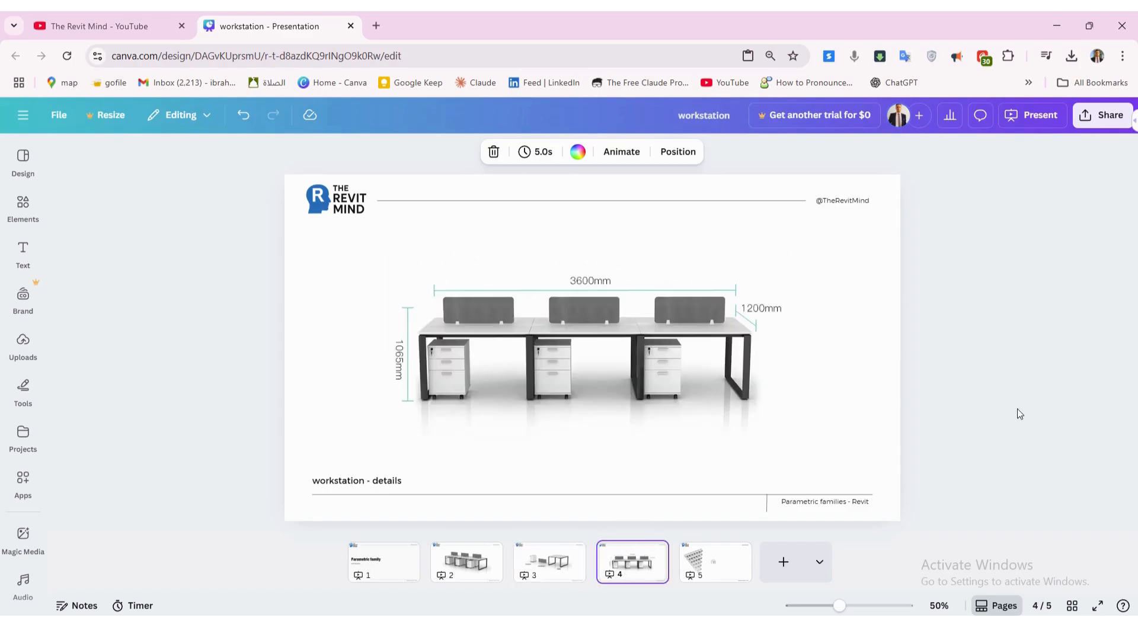
left_click(1064, 380)
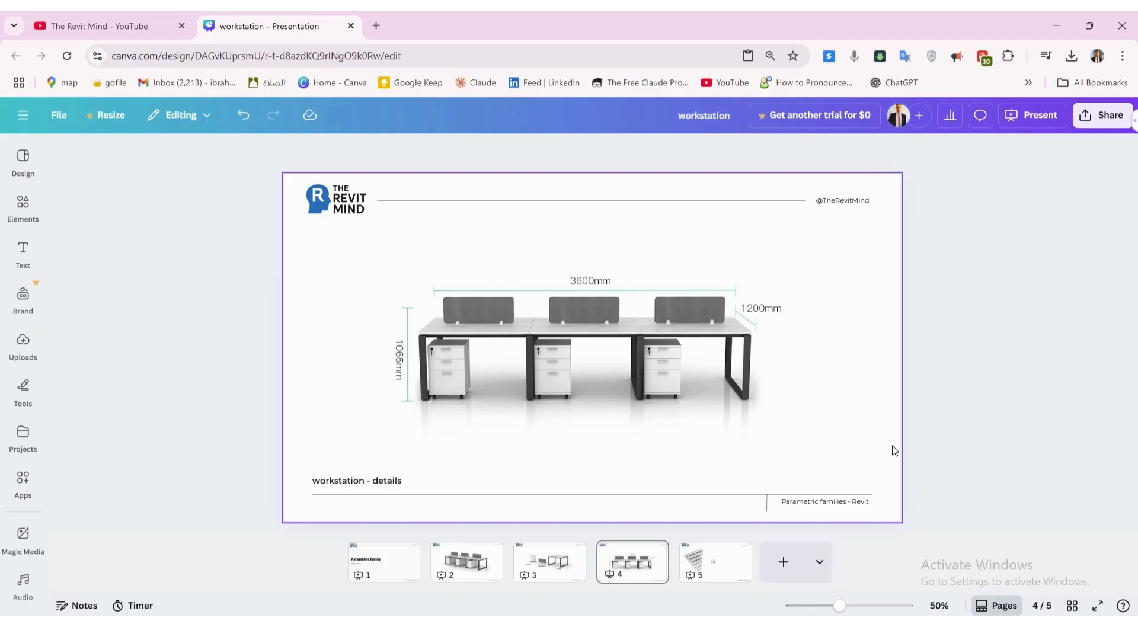
left_click(714, 556)
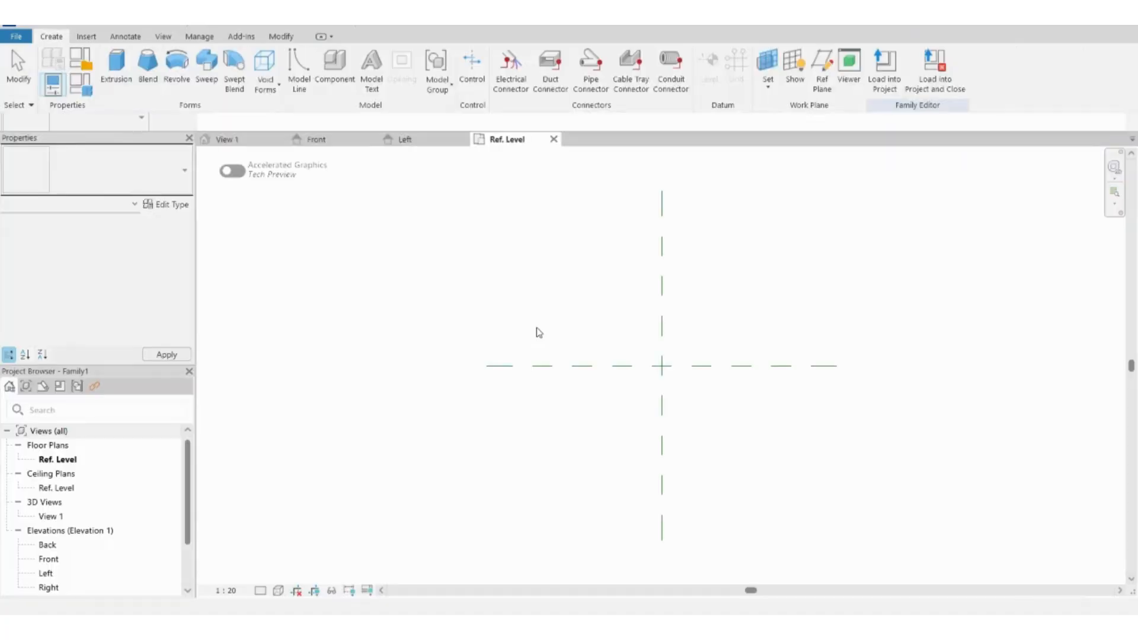
Set the family's length units to metres with three decimal places and the m symbol
key("u")
key("n")
left_click(610, 268)
left_click(594, 237)
left_click(571, 308)
left_click(513, 274)
left_click(498, 315)
left_click(498, 309)
left_click(498, 321)
left_click(575, 421)
left_click(524, 461)
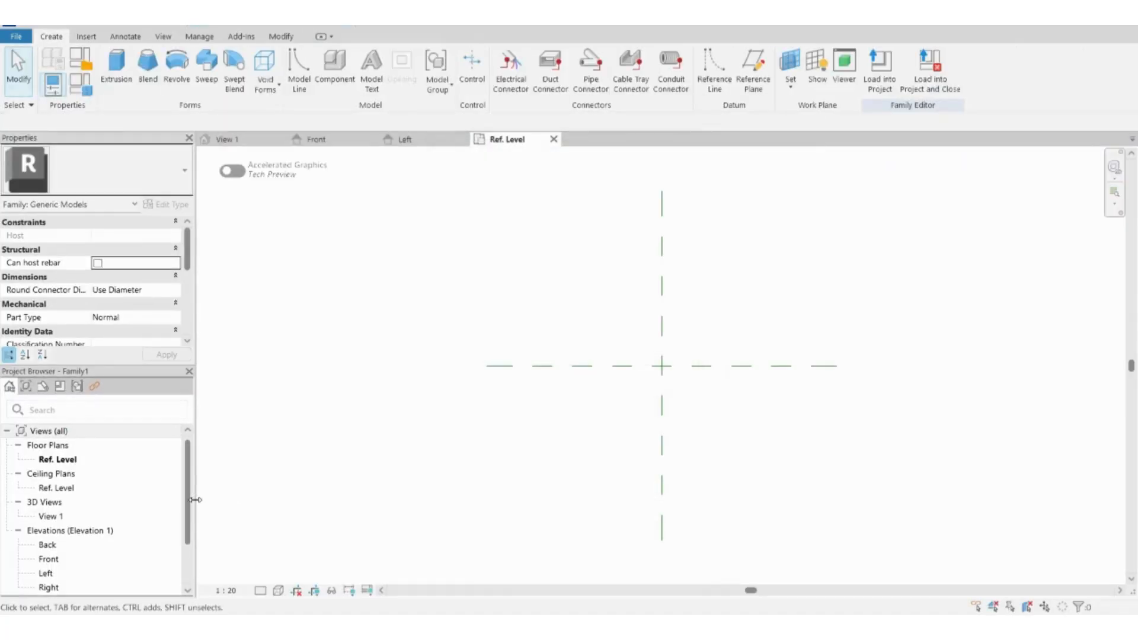
In the Left elevation, draw a horizontal reference plane about 1.068 m above Ref. Level and a vertical one about 1.1 m from the centre plane
double_click(106, 573)
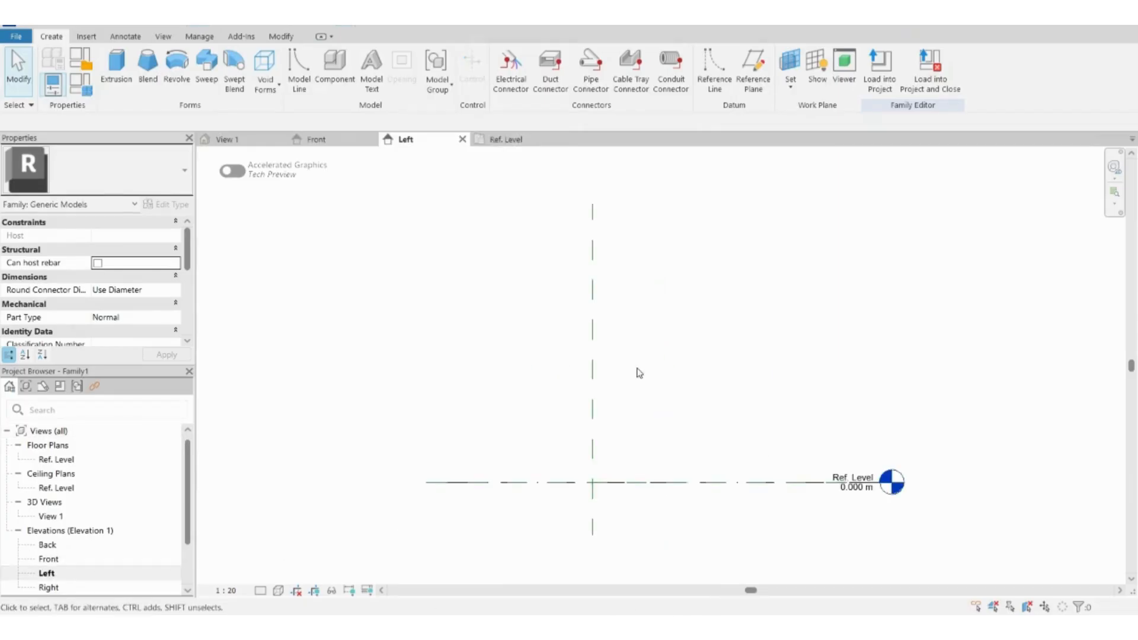
left_click(595, 332)
key("r")
key("p")
left_click(439, 374)
left_click(869, 374)
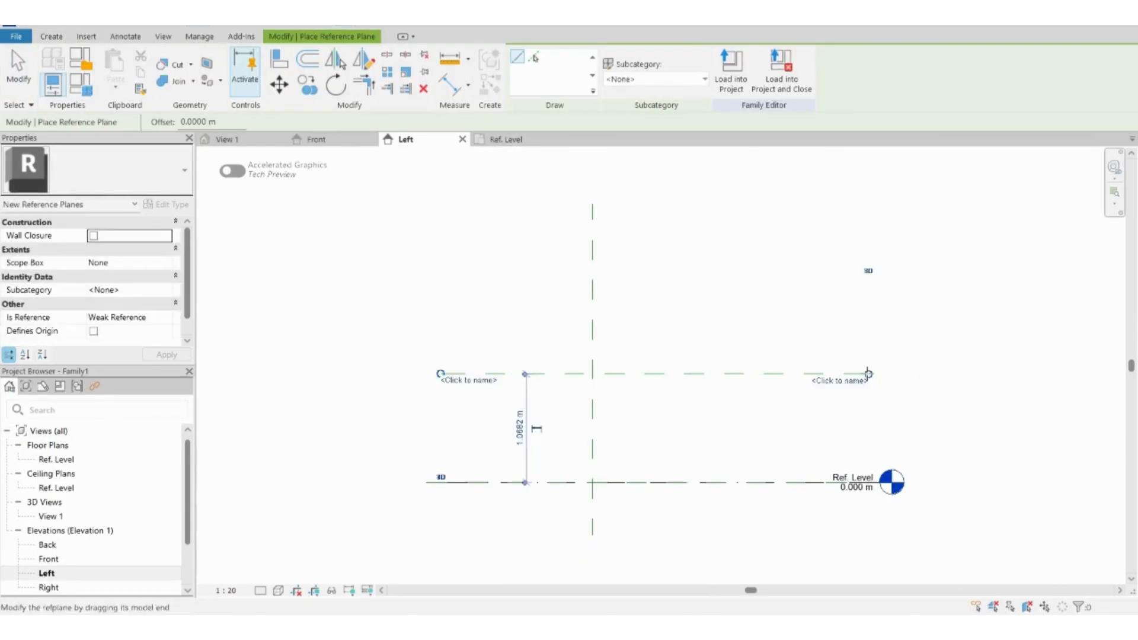
left_click(704, 534)
left_click(703, 285)
key("Escape")
key("Escape")
Add permanent dimensions for the new planes' height and horizontal spacing, moving the spacing dimension above the horizontal plane
scroll(721, 482, "up", 2)
left_click(713, 338)
left_click(473, 409)
key("Escape")
left_click(550, 432)
left_click(697, 423)
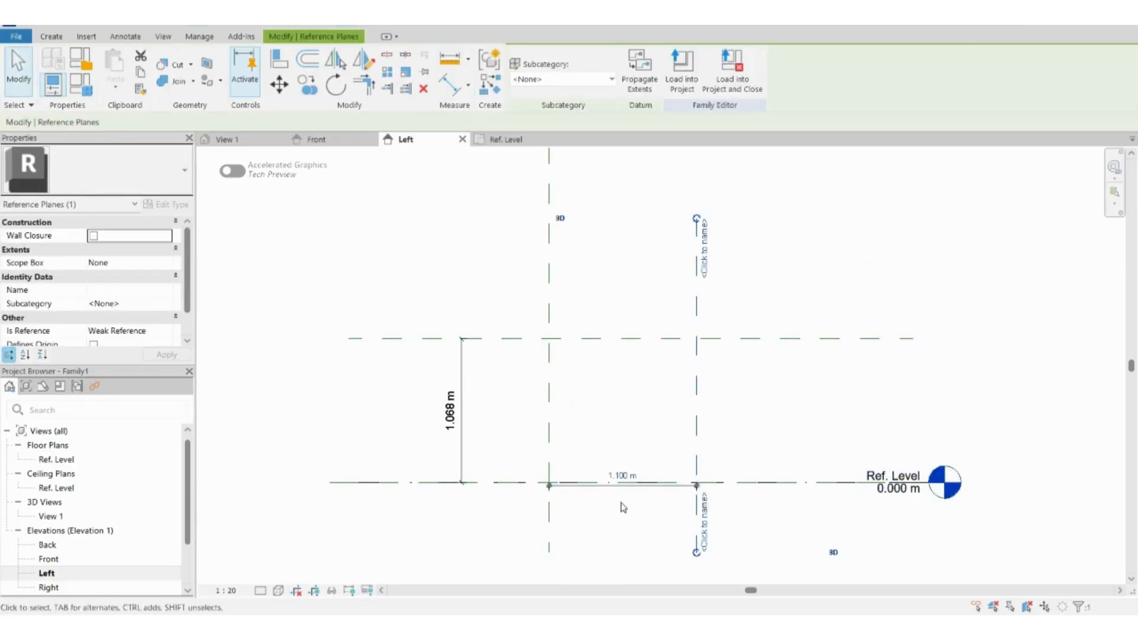
left_click(621, 497)
left_click_drag(623, 485, 622, 300)
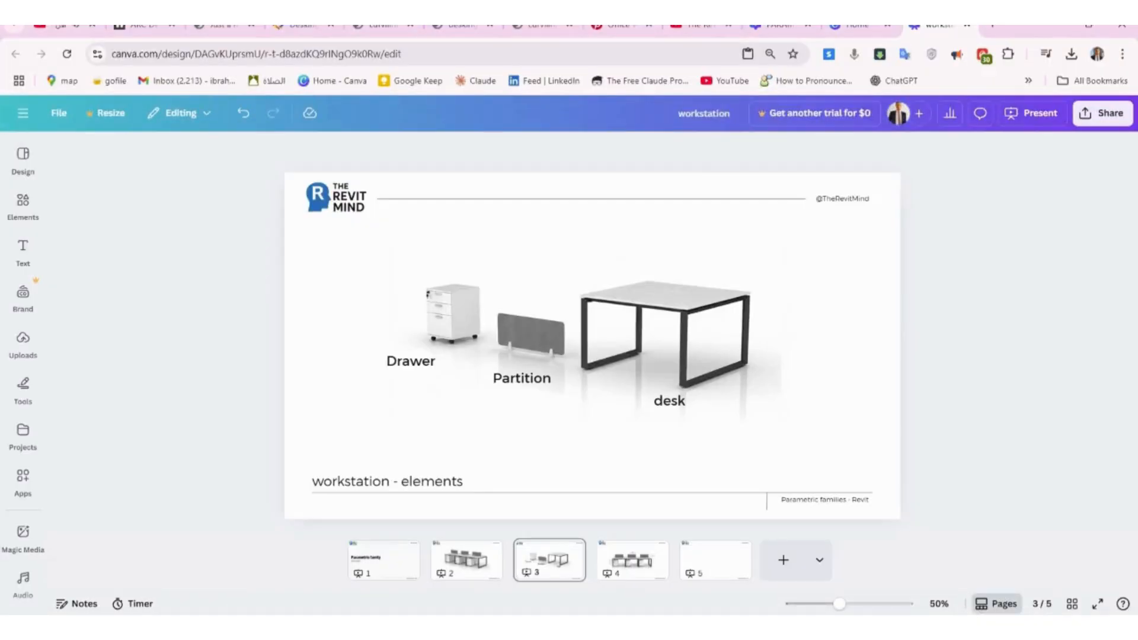
Check the desk on the workstation slides and set the horizontal plane's height in Revit with the formula =.75-.018
left_click(628, 578)
left_click(549, 560)
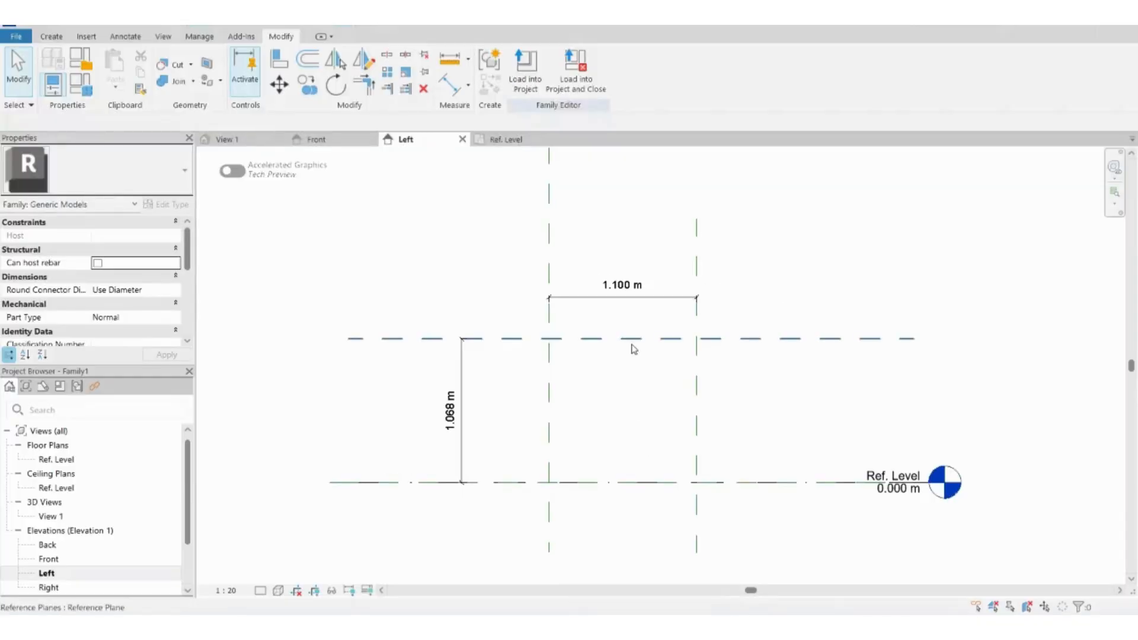
left_click(455, 410)
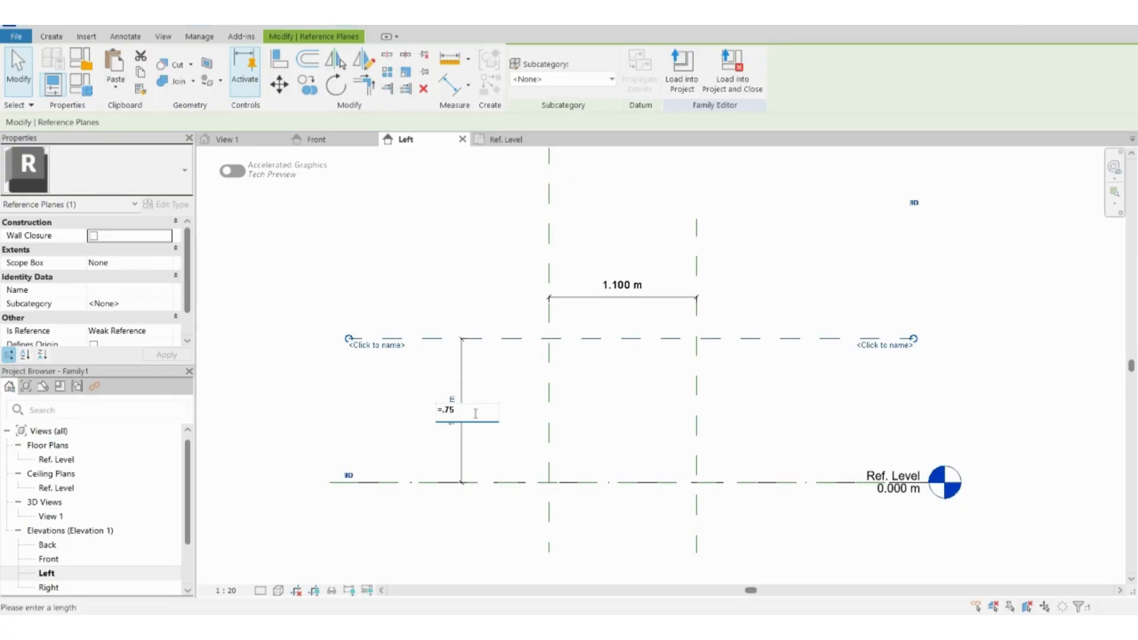
type("=.75-.018")
key("Return")
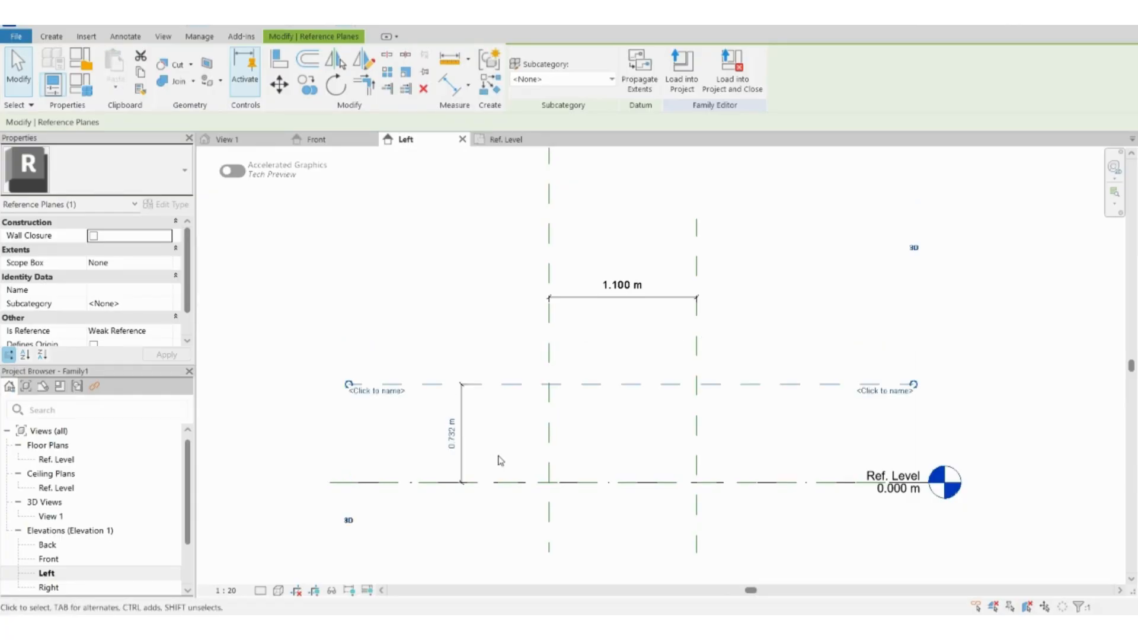
Consult the workstation slides again and set the spacing between the vertical reference planes in Revit to 1.2 m
left_click(499, 460)
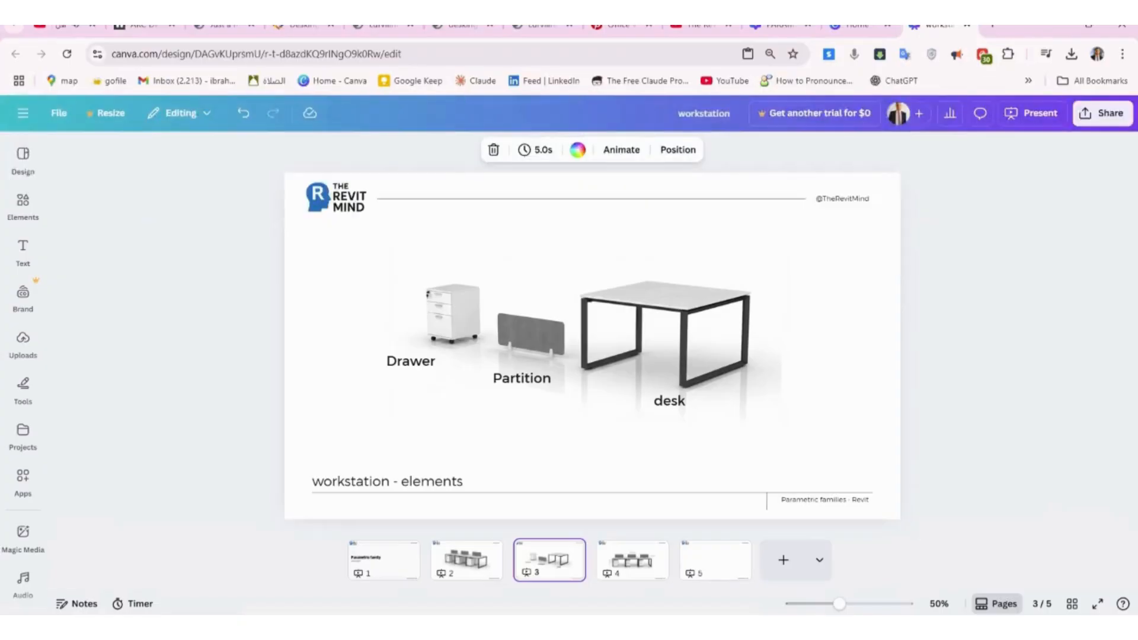
left_click(600, 552)
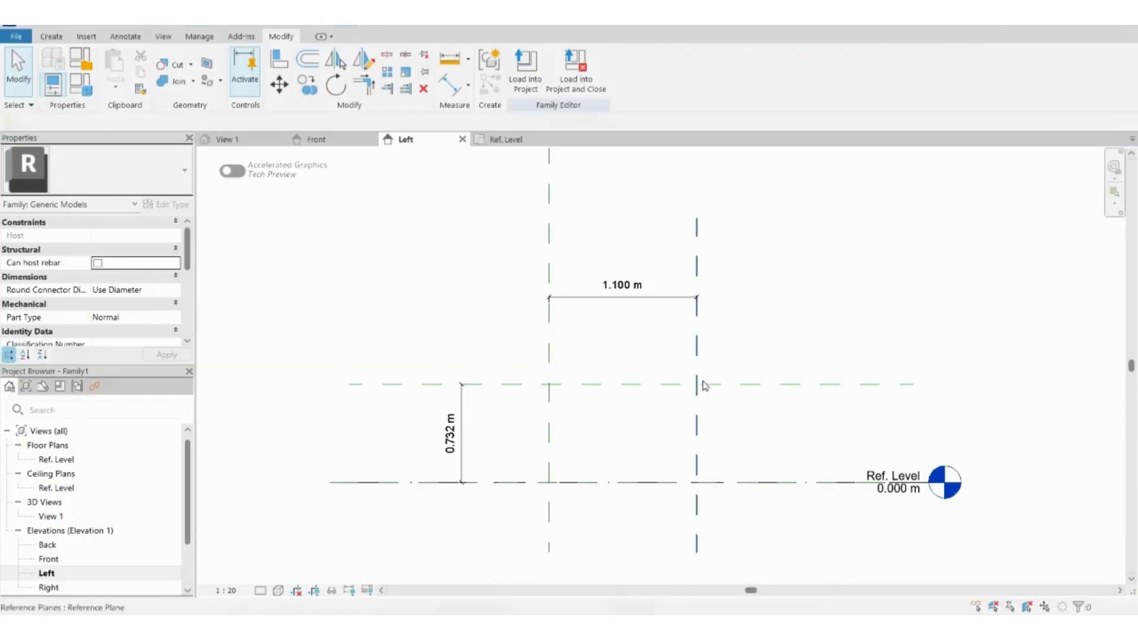
left_click(632, 289)
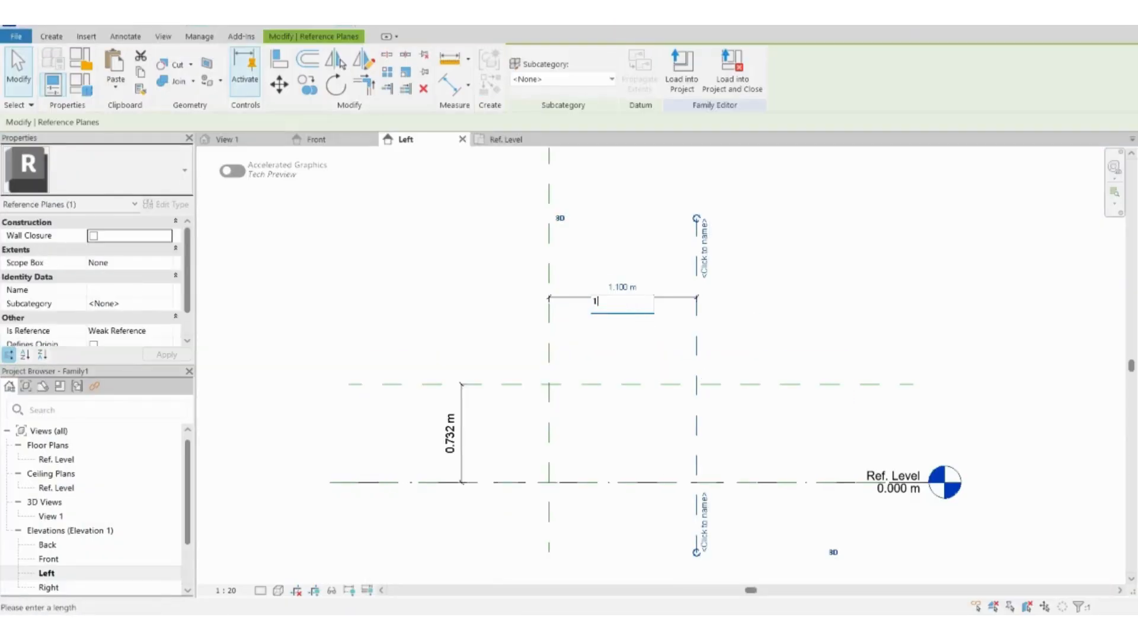
type("1.2")
key("Return")
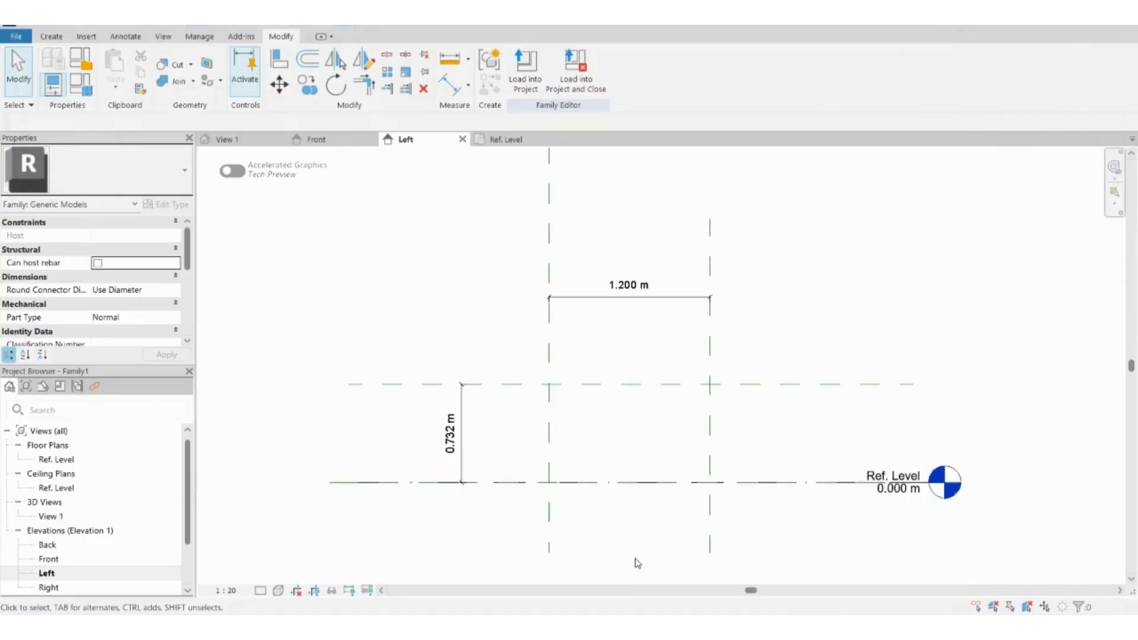
Start an extrusion and sketch a rectangle between the four reference plane intersections in the Left elevation
scroll(635, 472, "up", 2)
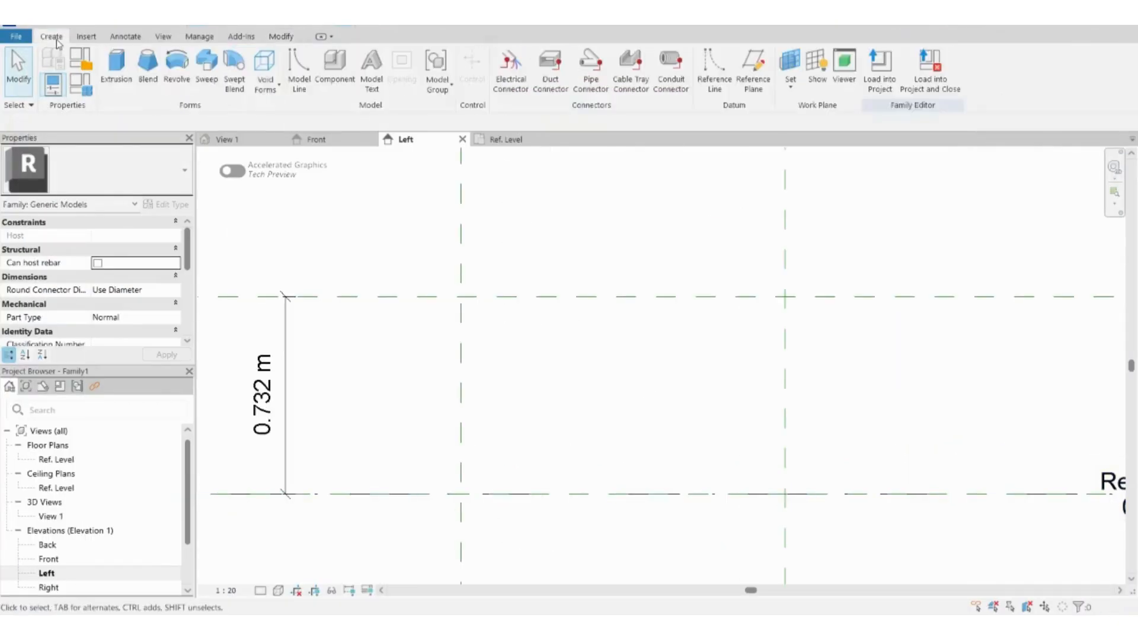
left_click(51, 37)
left_click(116, 70)
left_click(564, 56)
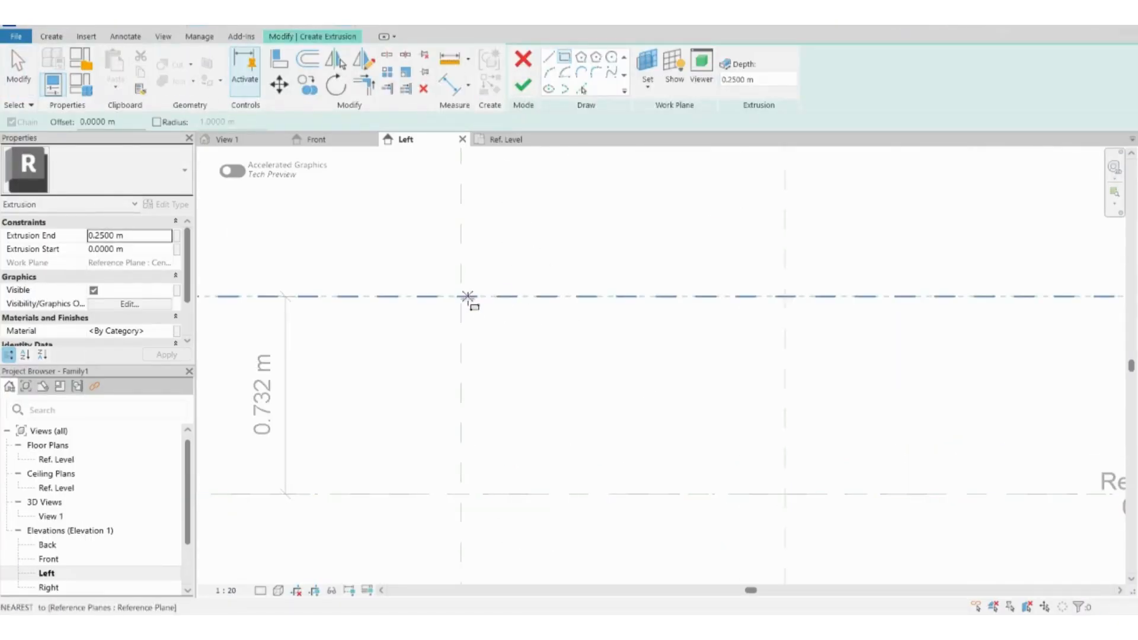
left_click(461, 297)
left_click(786, 494)
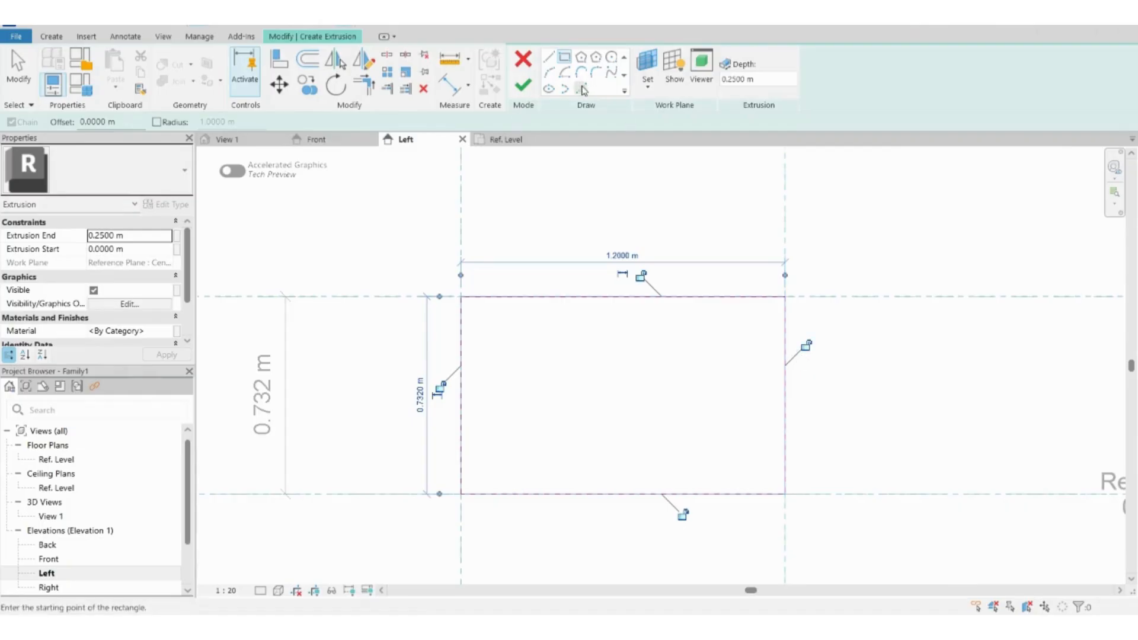
Add an inner rectangle offset inward from the whole outline and finish the frame extrusion
left_click(581, 89)
type("5")
key("Tab")
left_click(464, 393)
key("Escape")
left_click(523, 84)
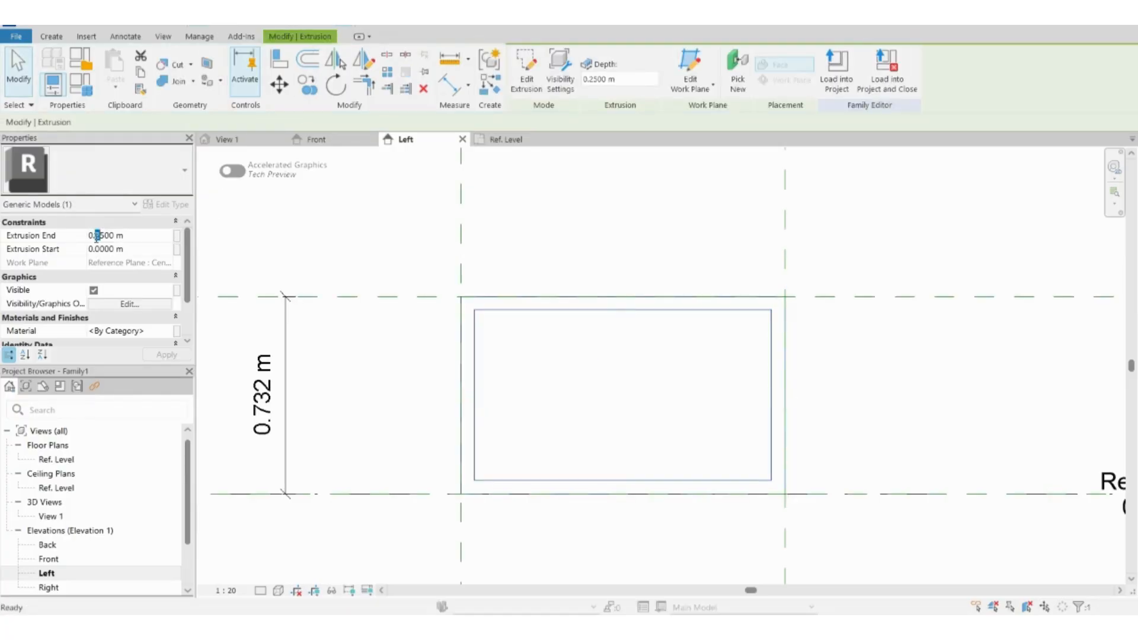
Set the frame's extrusion end to 0.05 m and inspect the frame in 3D
type("0")
left_click(298, 25)
scroll(658, 389, "down", 4)
middle_click_drag(658, 389, 851, 453, "shift")
scroll(851, 452, "up", 1)
scroll(853, 456, "down", 3)
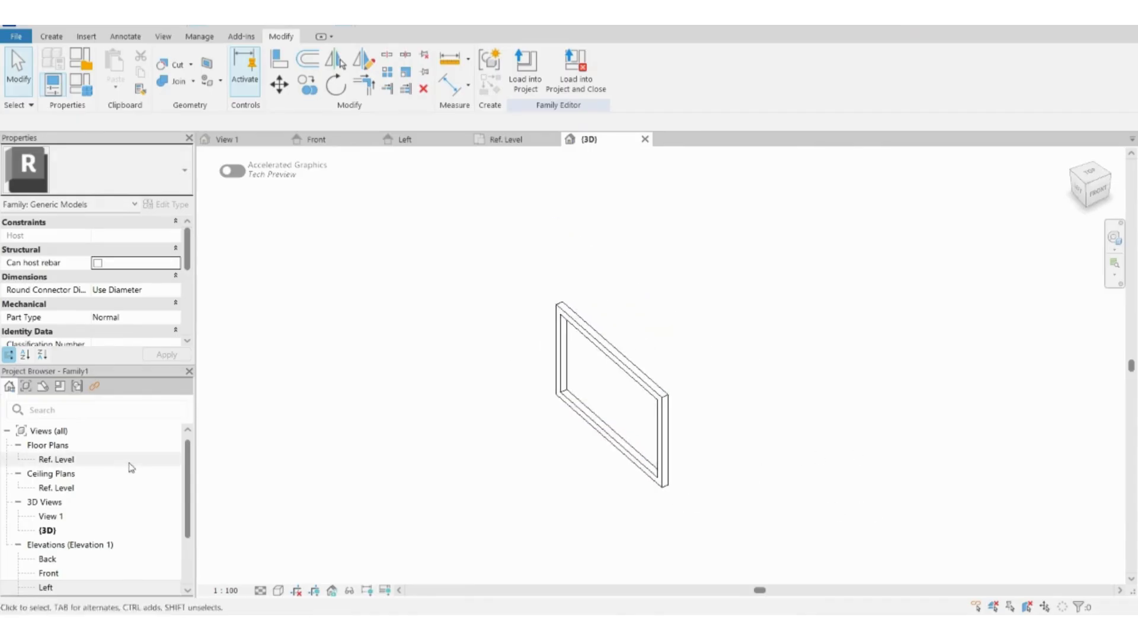
In the Ref. Level floor plan, draw a short vertical reference plane beside the leg frame
double_click(58, 460)
scroll(654, 501, "down", 1)
key("r")
key("p")
left_click(650, 471)
left_click(650, 555)
key("Escape")
key("Escape")
Reposition the short reference plane onto the frame's outer face and lengthen it past the full frame
left_click(651, 520)
left_click(645, 482)
key("Return")
left_click_drag(651, 472, 650, 230)
left_click(733, 418)
scroll(733, 418, "down", 1)
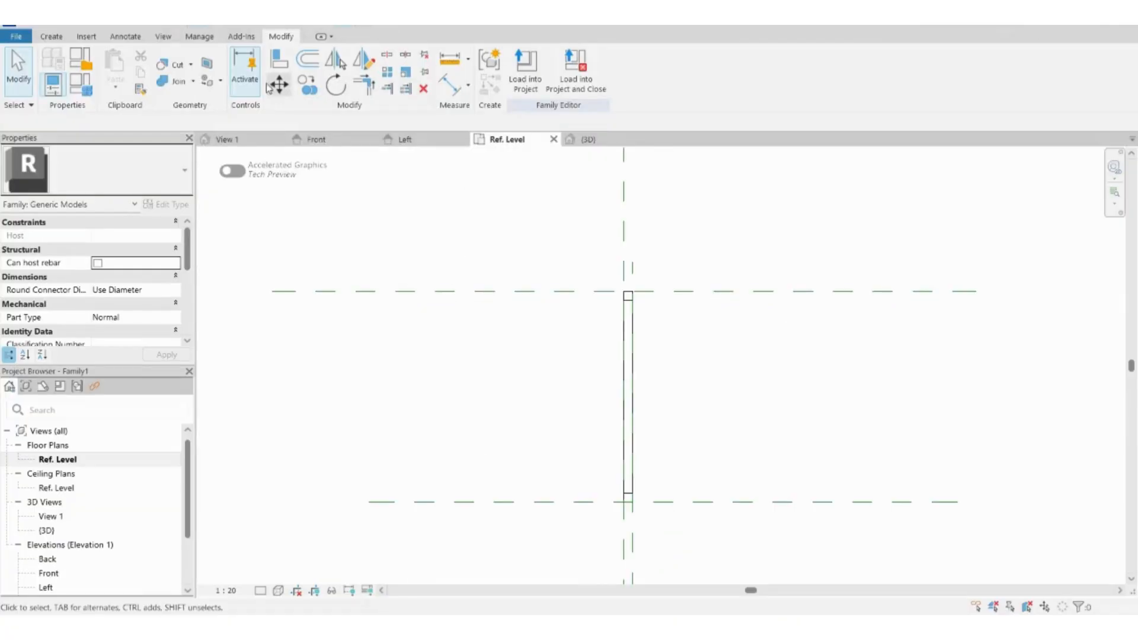
Create a new family from the Metric Generic Model template
left_click(16, 36)
left_click(96, 102)
scroll(503, 374, "down", 7)
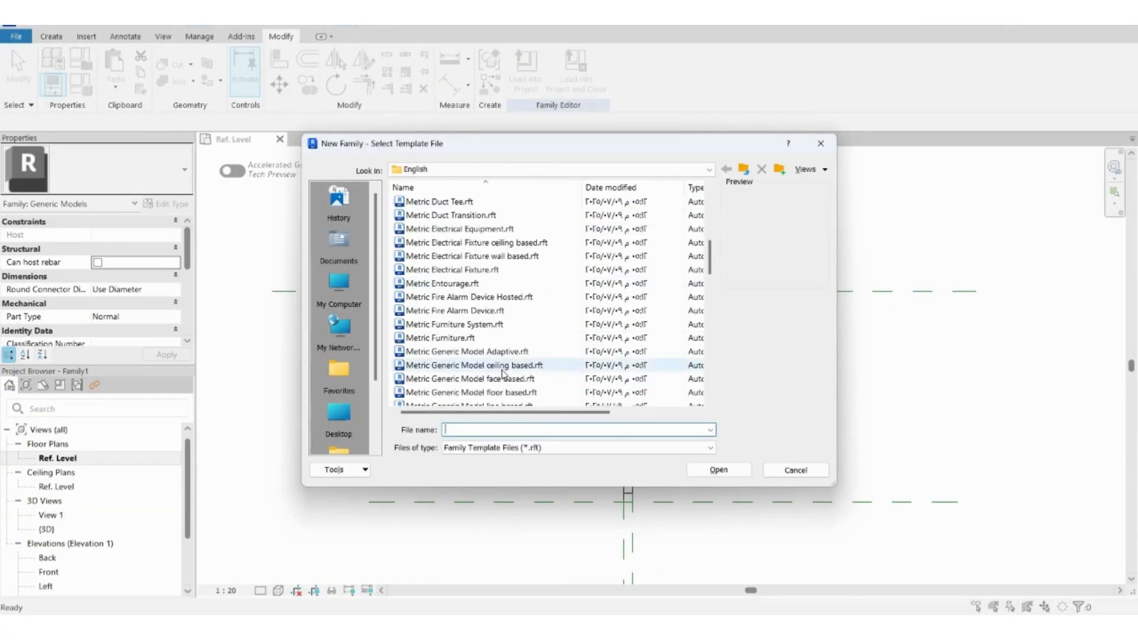
scroll(503, 374, "down", 2)
double_click(470, 392)
Set the new family's length units to metres with three decimal places and the m symbol
key("u")
key("n")
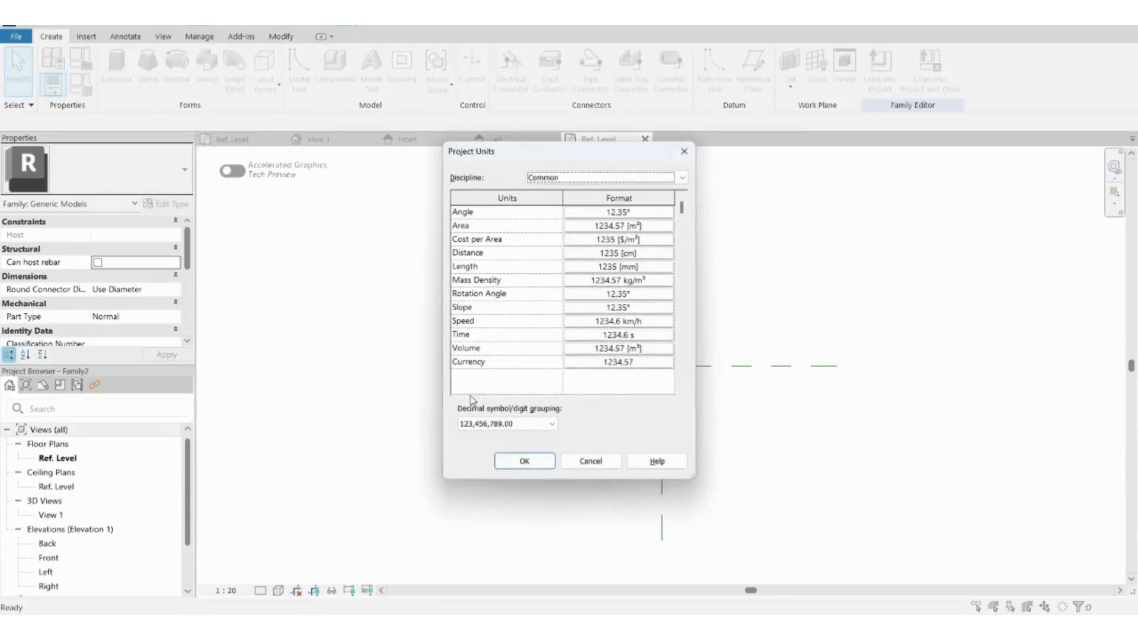
left_click(589, 264)
left_click(552, 240)
left_click(547, 289)
left_click(522, 274)
left_click(501, 342)
left_click(507, 309)
left_click(474, 330)
left_click(576, 421)
left_click(525, 461)
In the Front elevation, draw a horizontal reference plane above Ref. Level and a vertical one about 1.438 m from the centre plane
double_click(76, 573)
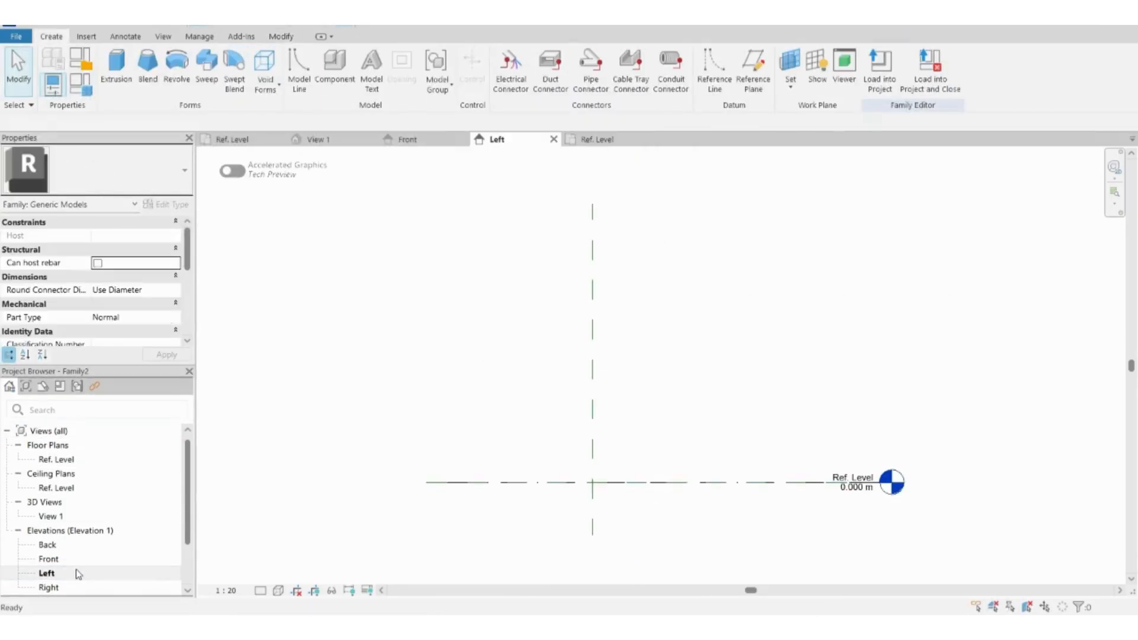
double_click(76, 559)
scroll(76, 561, "down", 2)
scroll(448, 460, "down", 3)
scroll(476, 457, "up", 3)
left_click(475, 454)
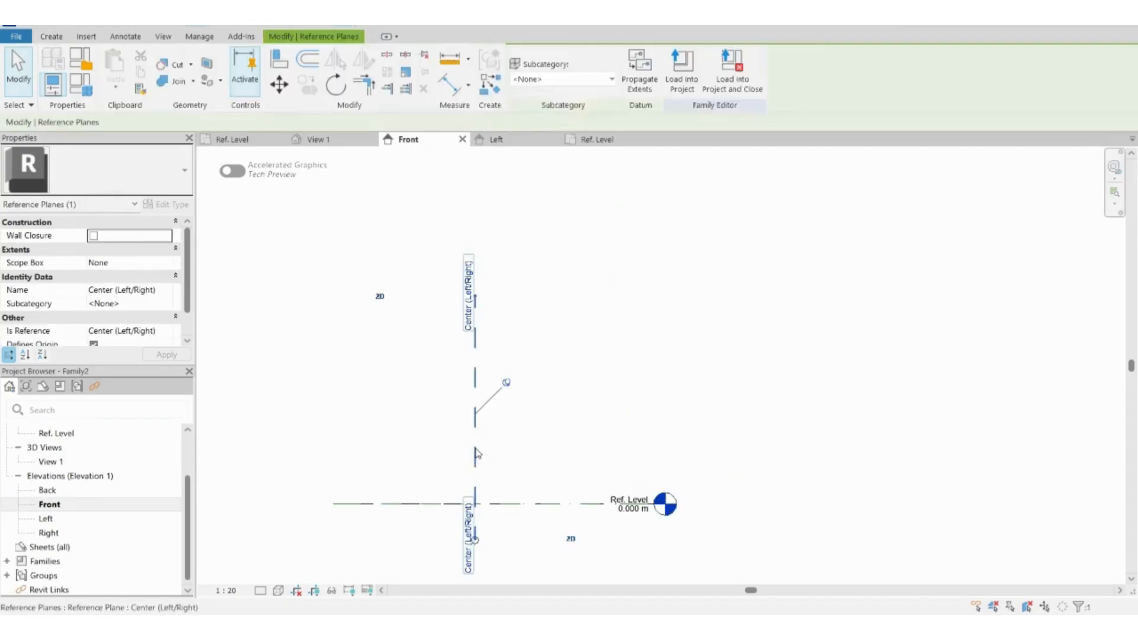
key("r")
key("p")
left_click(383, 404)
left_click(770, 405)
left_click(610, 307)
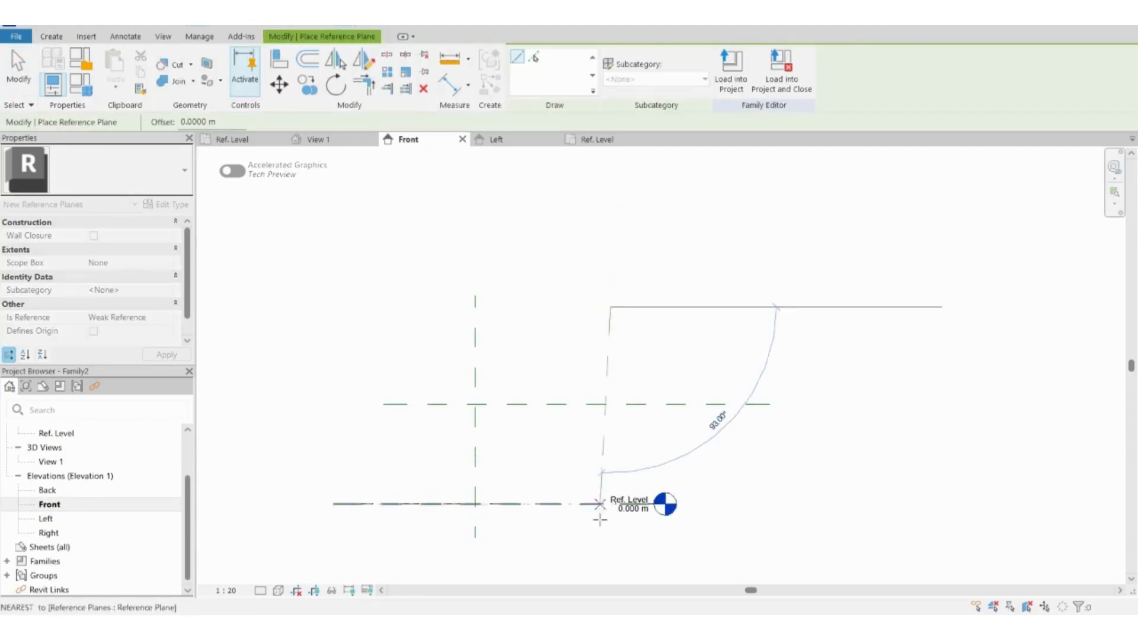
left_click(609, 556)
key("Escape")
key("Escape")
Add a permanent dimension between the centre plane and the new vertical reference plane
scroll(535, 408, "up", 1)
left_click(622, 436)
left_click(543, 361)
left_click(549, 401)
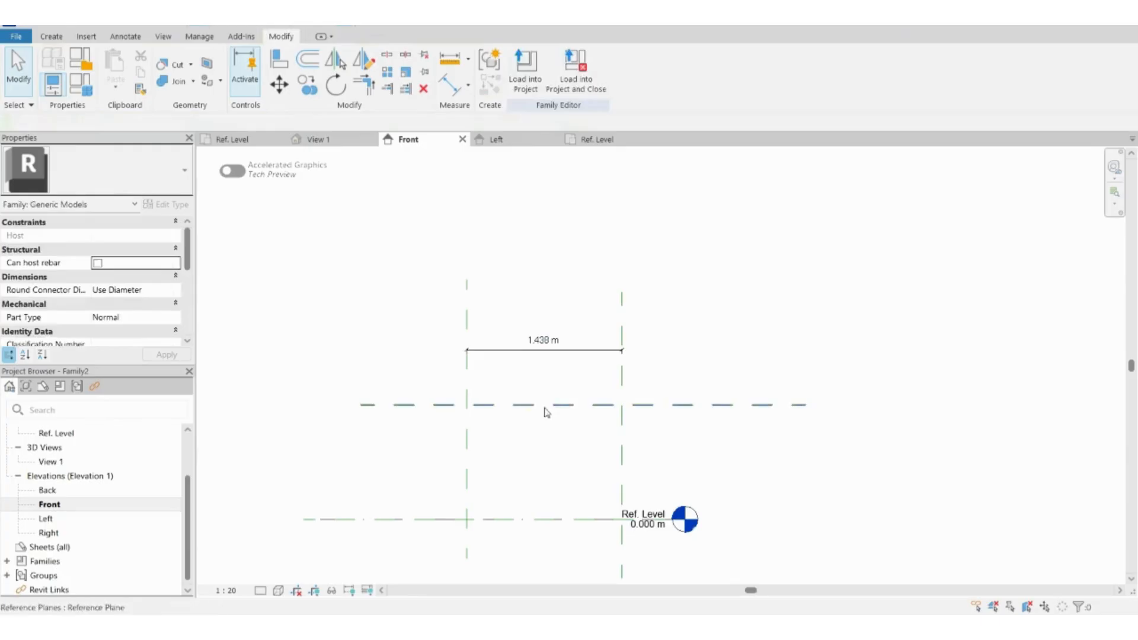
Dimension the horizontal reference plane's height above Ref. Level and set it to 0.75 m
left_click(549, 404)
left_click(441, 460)
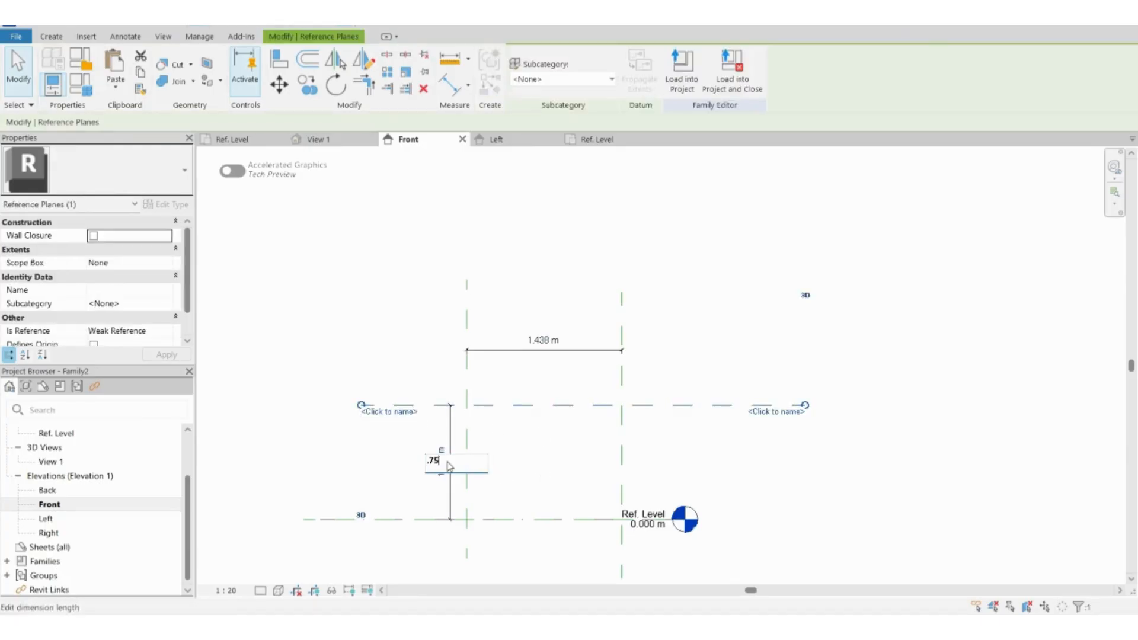
type(".75")
key("Return")
Set the distance between the two vertical reference planes to 1.2 m
left_click(621, 391)
left_click(556, 355)
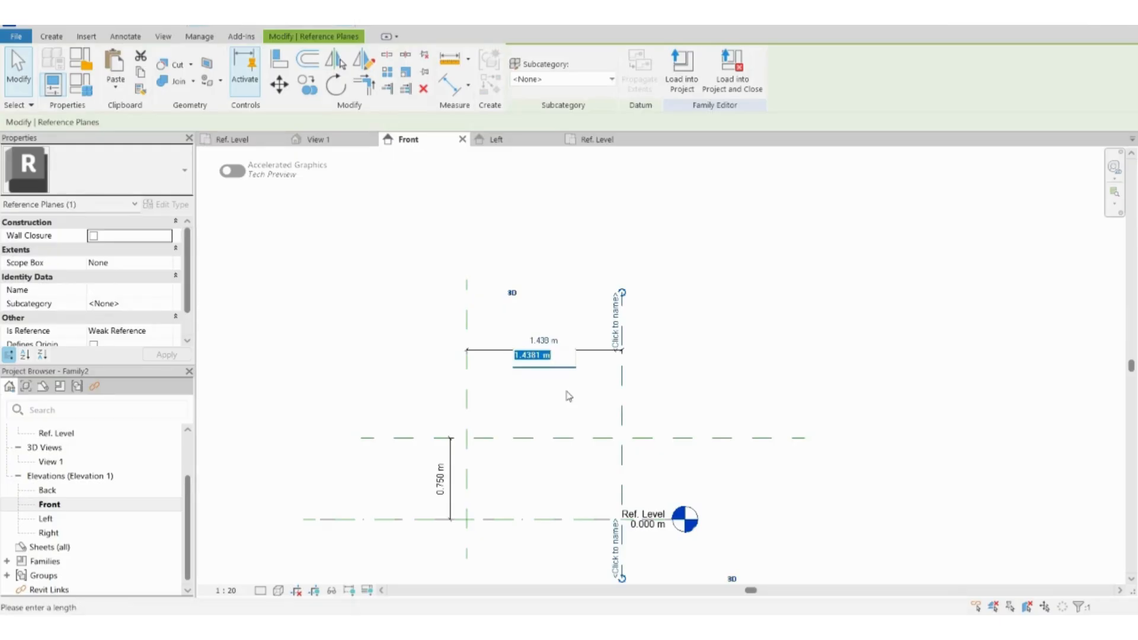
type("1.2")
key("Return")
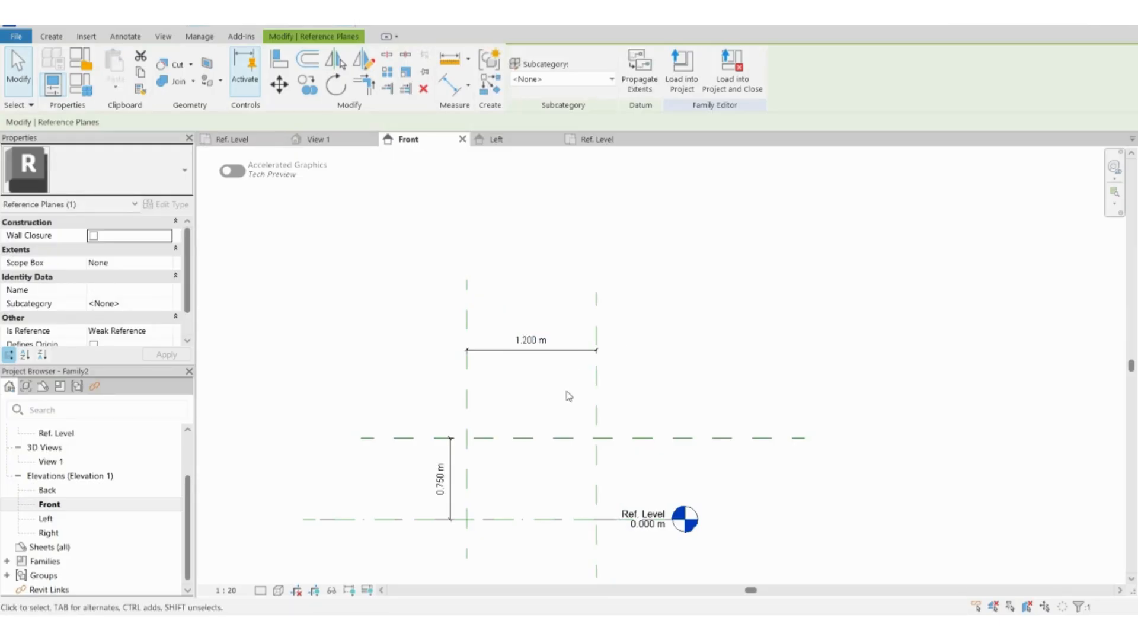
Copy the 0.75 m high horizontal reference plane to a position just below the original
left_click(283, 282)
scroll(472, 468, "up", 2)
left_click(536, 406)
left_click(305, 89)
scroll(474, 398, "up", 1)
left_click(458, 409)
left_click(460, 426)
Set the gap between the copied horizontal reference plane and the original to 0.018 m
scroll(611, 408, "down", 2)
scroll(474, 417, "up", 1)
left_click(473, 414)
type(".018")
key("Return")
left_click(470, 421)
scroll(488, 354, "down", 2)
scroll(536, 419, "up", 1)
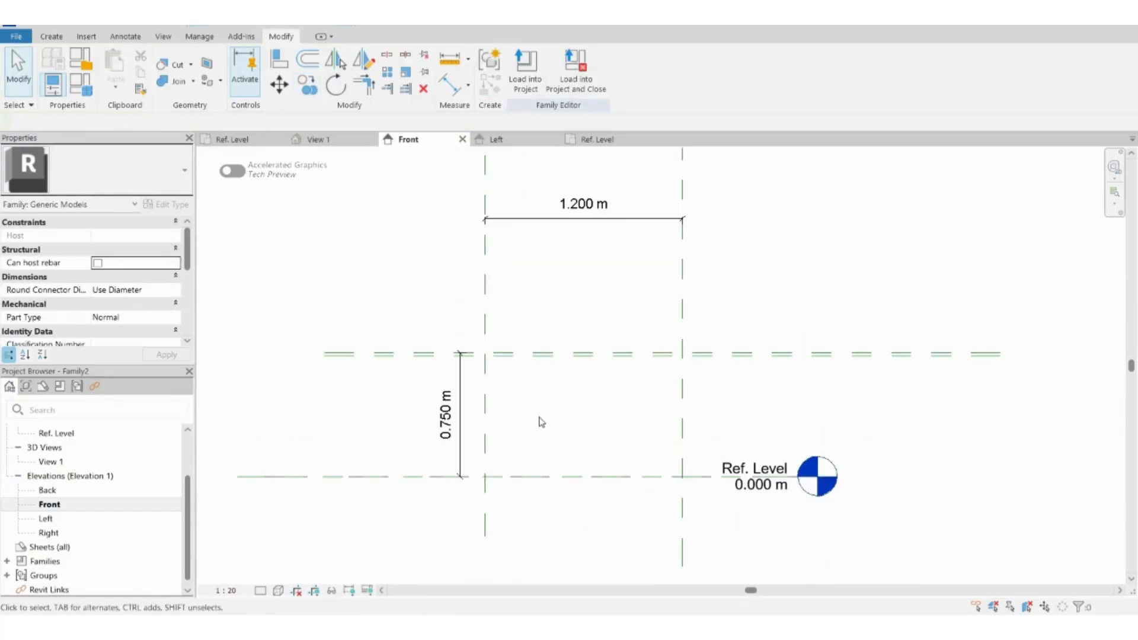
Label the 1.2 m dimension between the vertical reference planes with a new instance parameter named length
left_click(684, 278)
left_click(589, 218)
left_click(659, 70)
key("Escape")
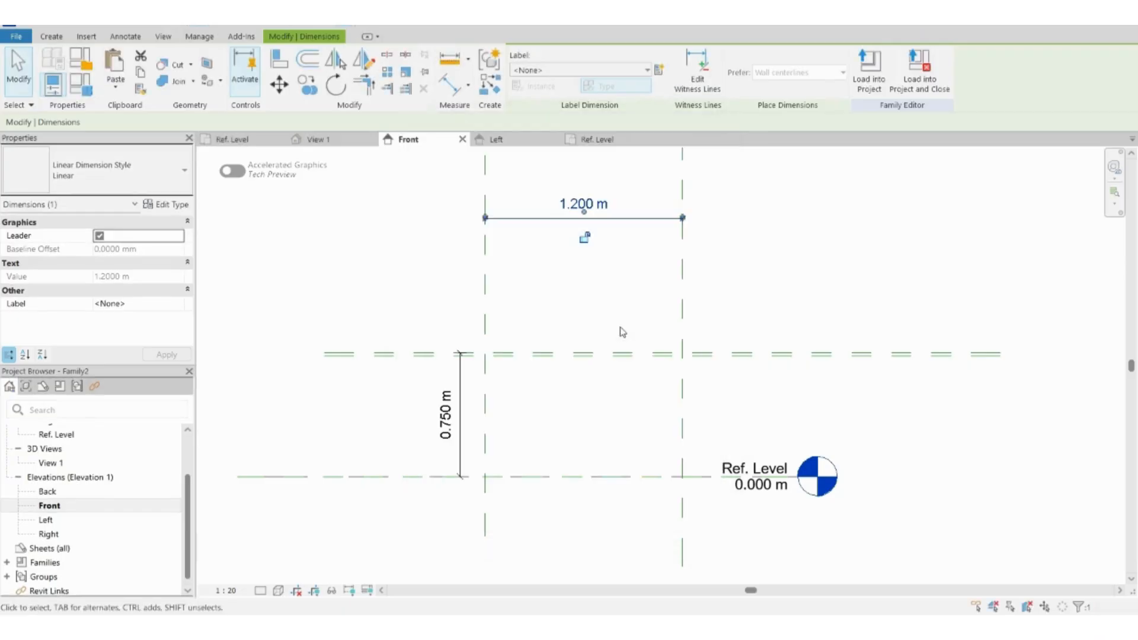
left_click(659, 70)
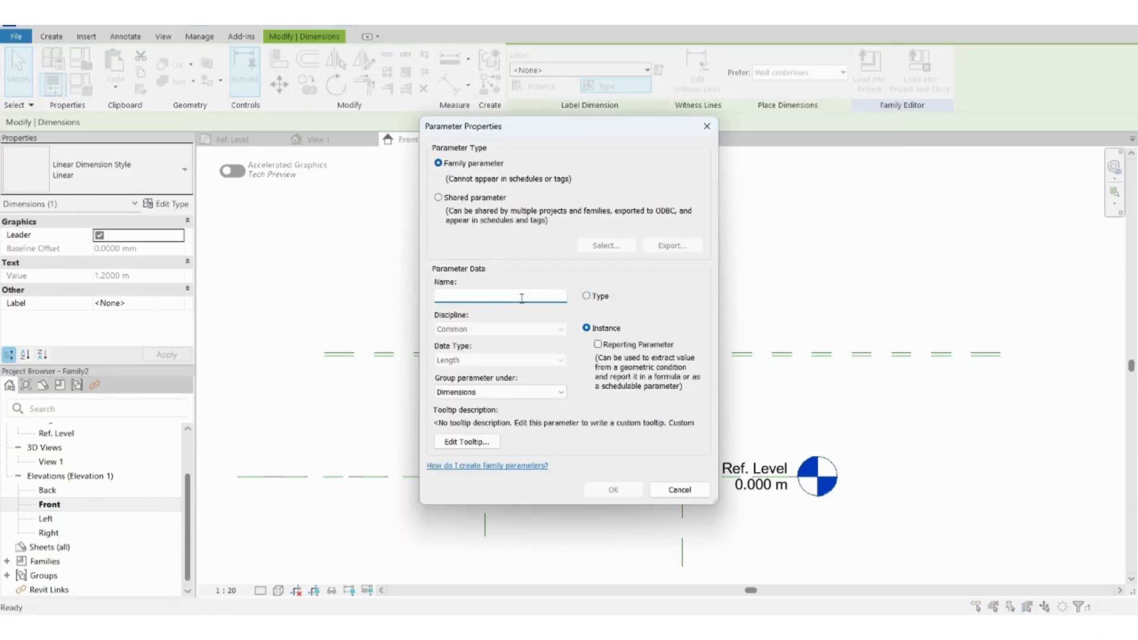
key("Return")
key("Escape")
left_click(463, 431)
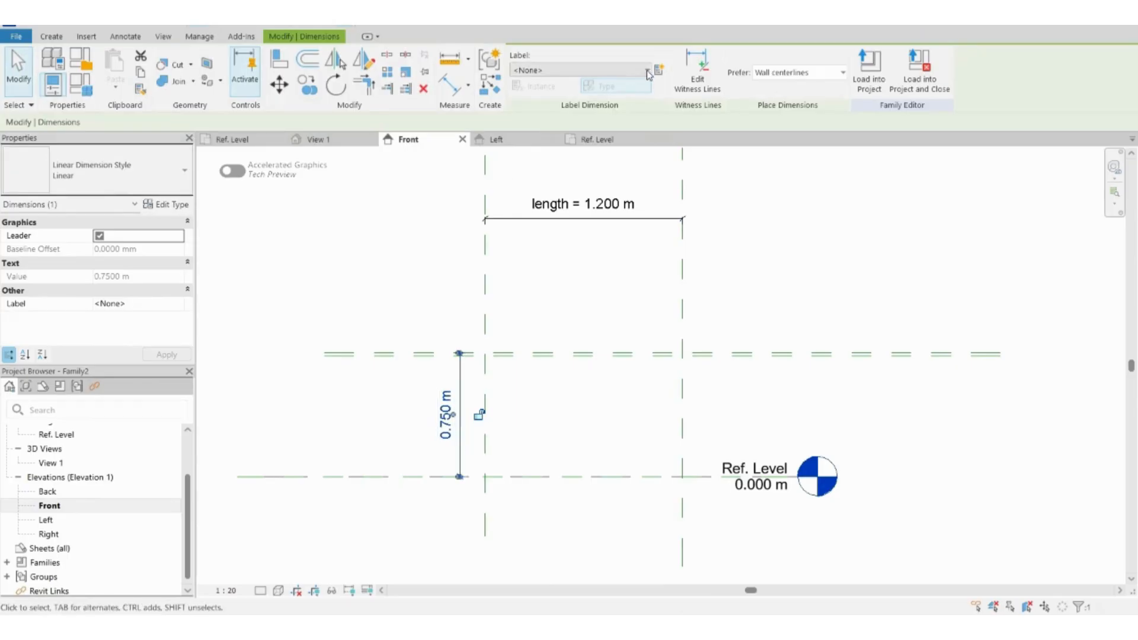
key("Escape")
Draw a vertical reference plane in the Left elevation, 1.2 m to the right of the existing vertical plane
double_click(101, 520)
scroll(663, 450, "up", 2)
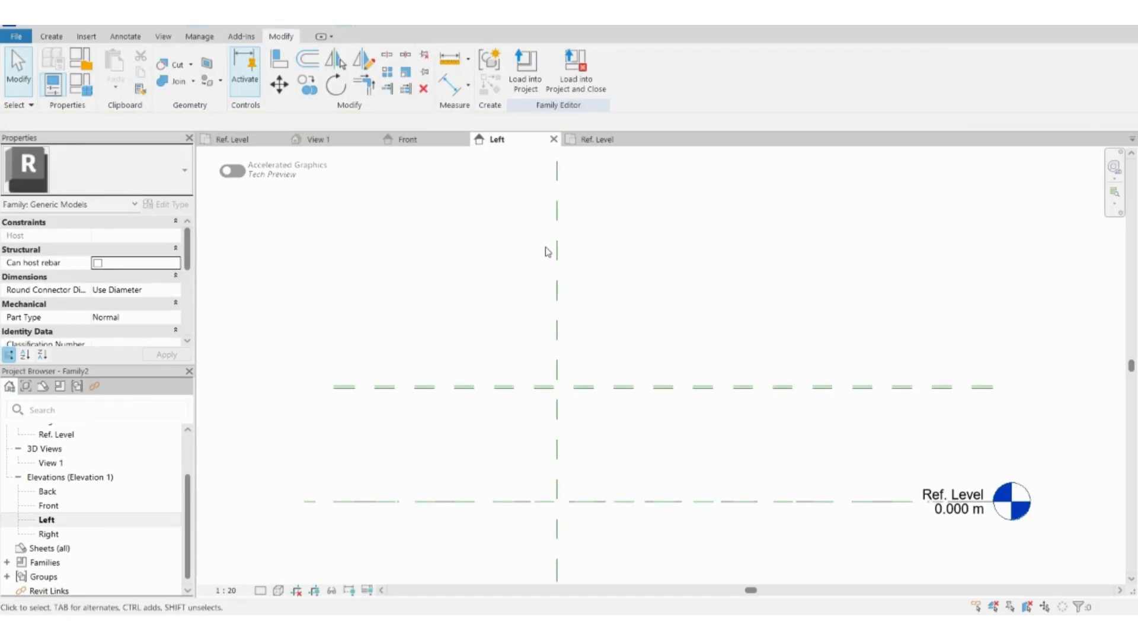
key("r")
key("p")
left_click(649, 186)
left_click(650, 554)
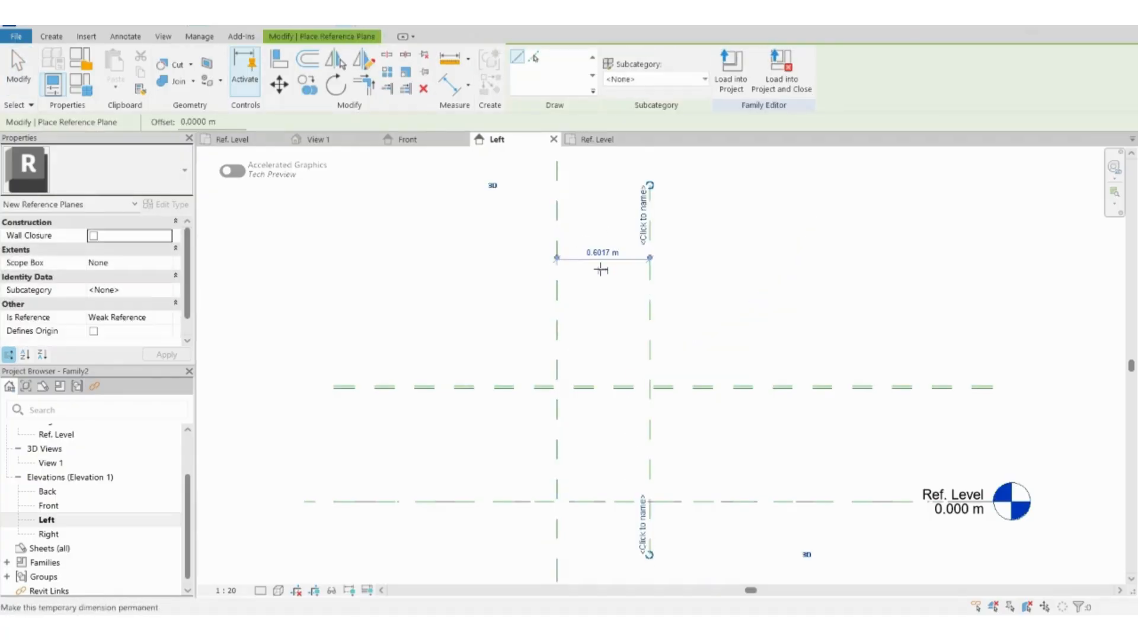
key("Escape")
left_click(611, 251)
type("1.2")
key("Return")
Make the 1.2 m spacing a permanent dimension and label it with a new instance parameter named width
left_click(649, 271)
left_click(659, 70)
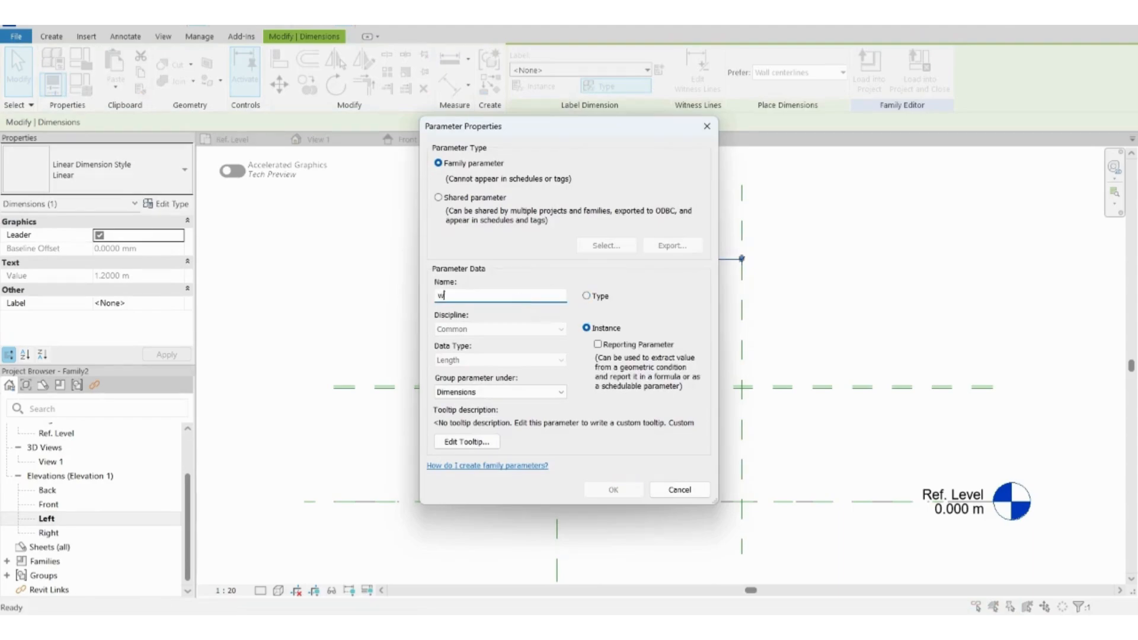
key("BackSpace")
key("Return")
key("Escape")
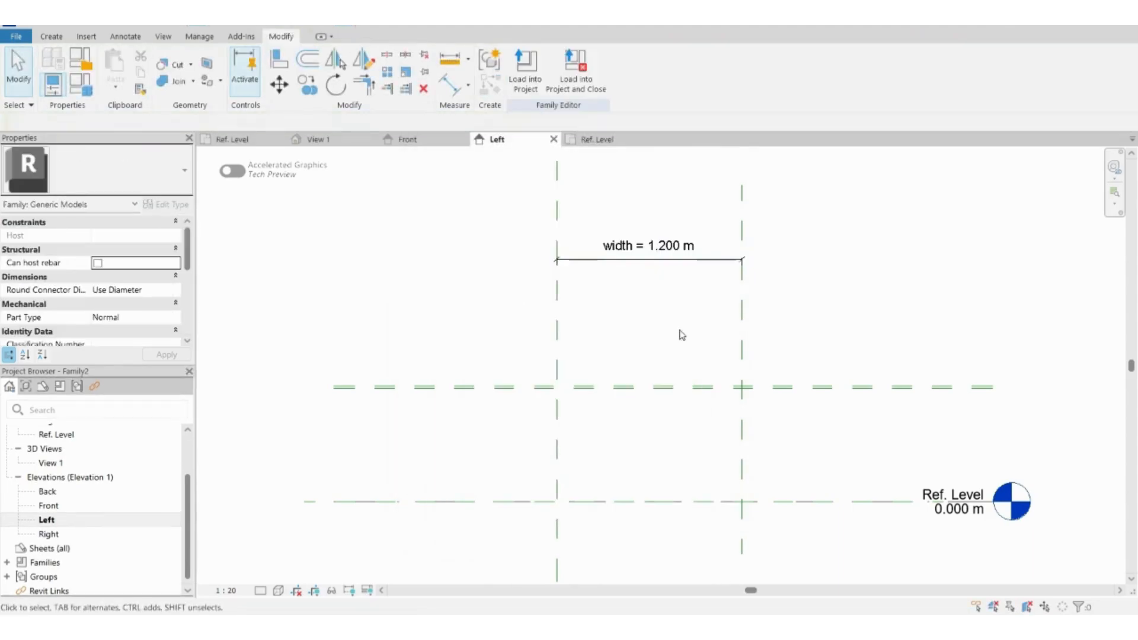
Create a rectangular extrusion between the paired horizontal and the two vertical reference planes, locking its sketch edges to them
scroll(688, 409, "up", 2)
left_click(51, 36)
left_click(116, 64)
left_click(564, 57)
left_click(487, 374)
scroll(772, 385, "up", 5)
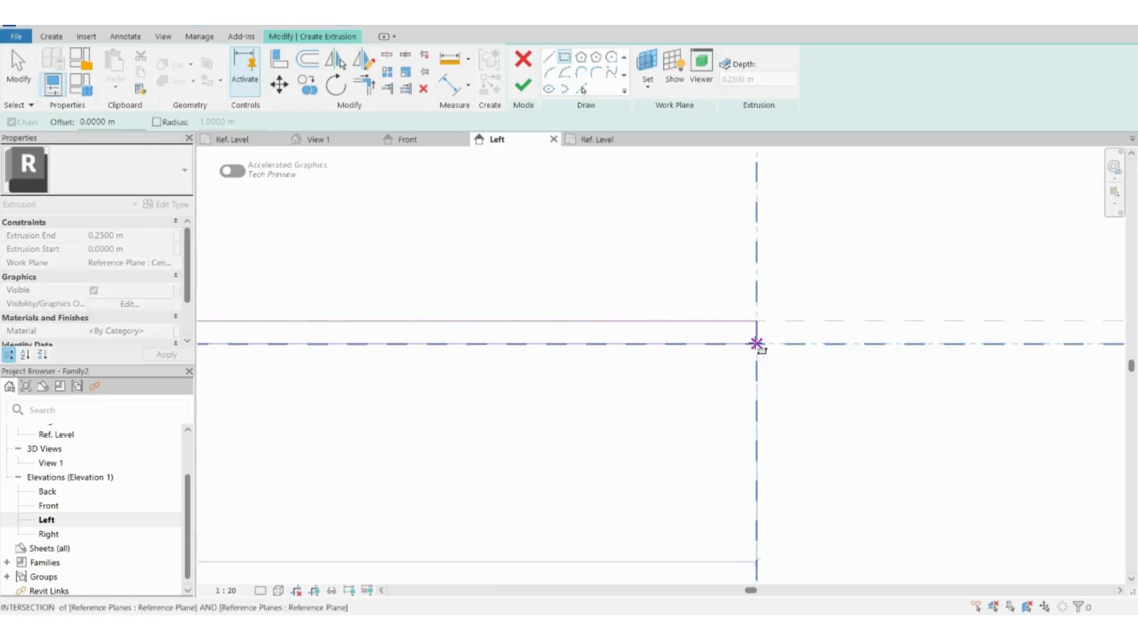
left_click(757, 344)
left_click(777, 345)
left_click(681, 364)
left_click(640, 300)
scroll(711, 344, "down", 5)
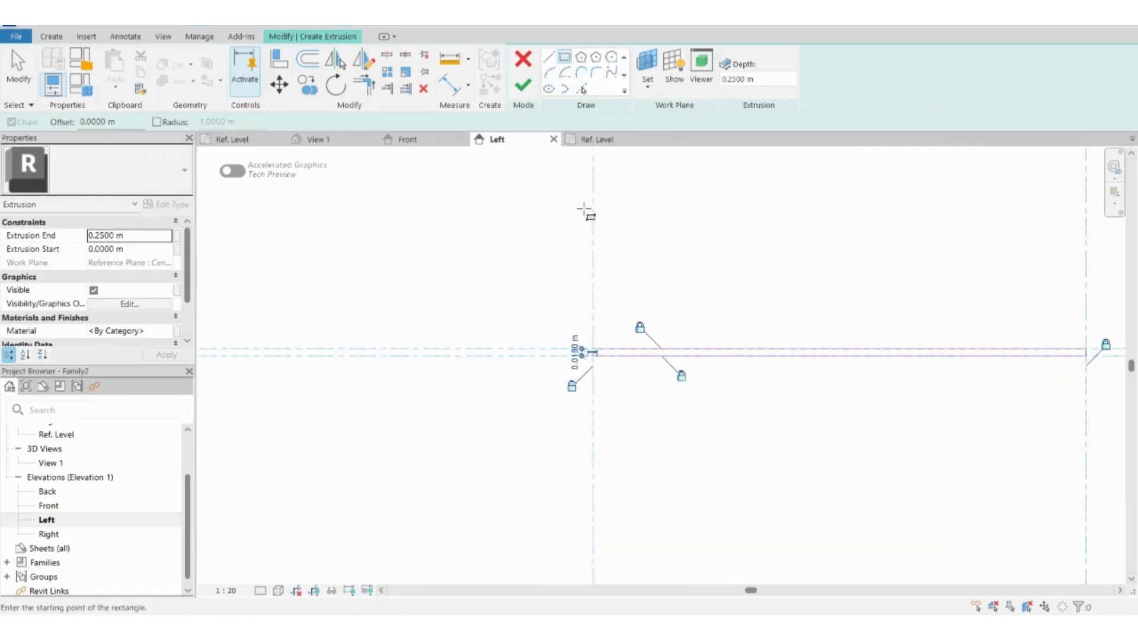
left_click(523, 86)
Align the extrusion's right end with the right vertical reference plane in the Front elevation
left_click(408, 139)
scroll(569, 343, "up", 3)
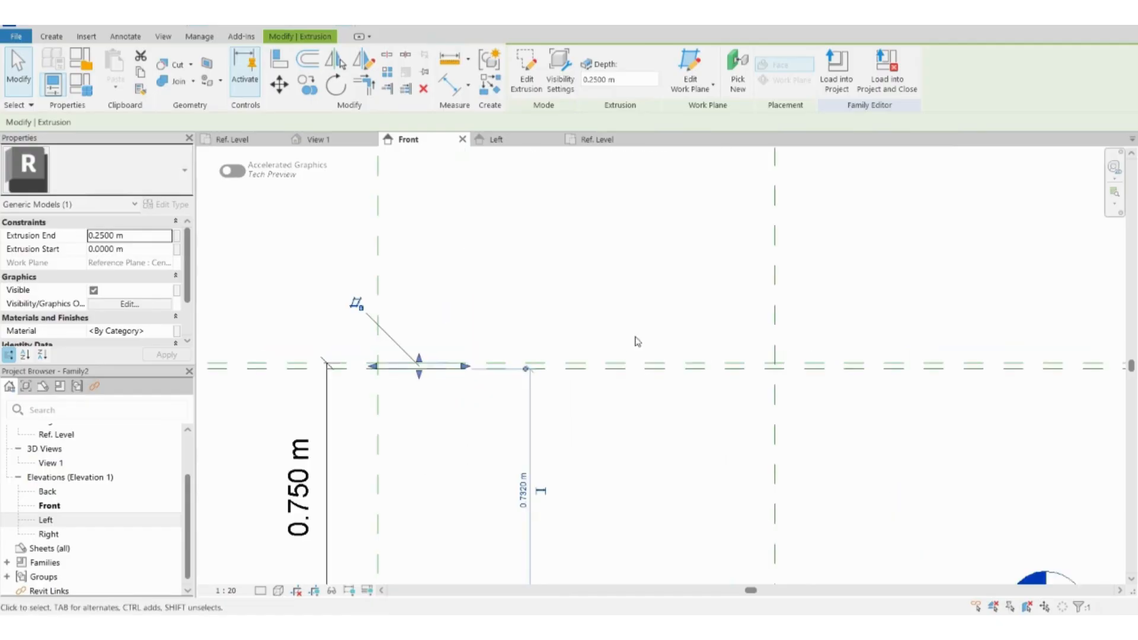
left_click(279, 58)
left_click(777, 453)
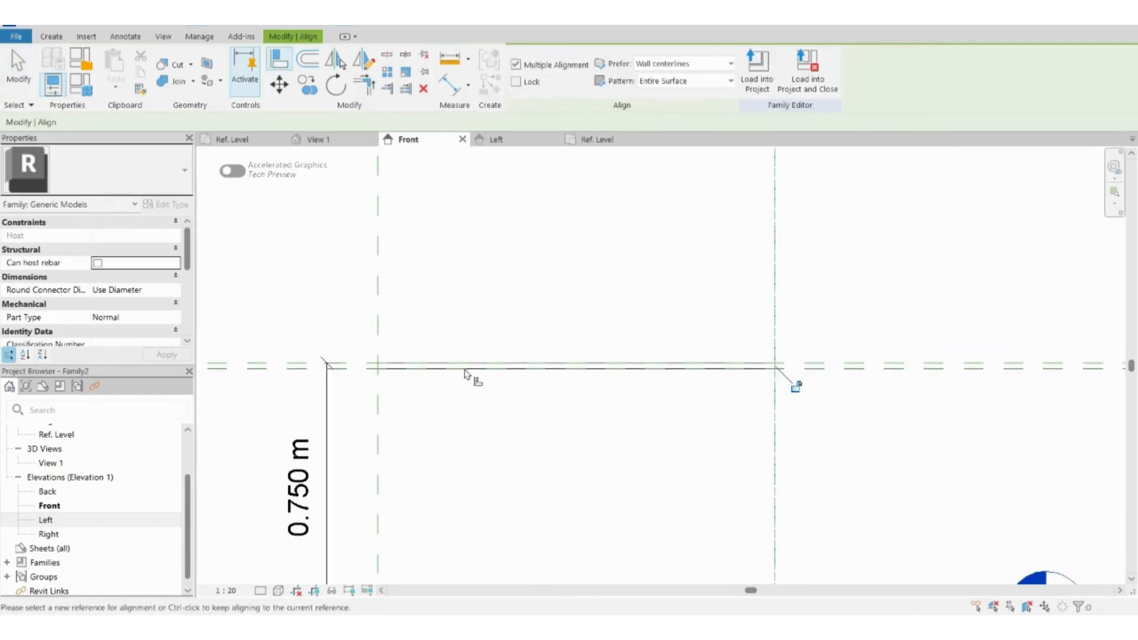
left_click(464, 368)
key("Escape")
key("Escape")
Set the desktop's length parameter to 2.4 m while viewing the slab in 3D
left_click(305, 25)
scroll(608, 385, "down", 10)
middle_click_drag(696, 457, 686, 521, "shift")
scroll(683, 518, "up", 1)
left_click(80, 85)
left_click(282, 222)
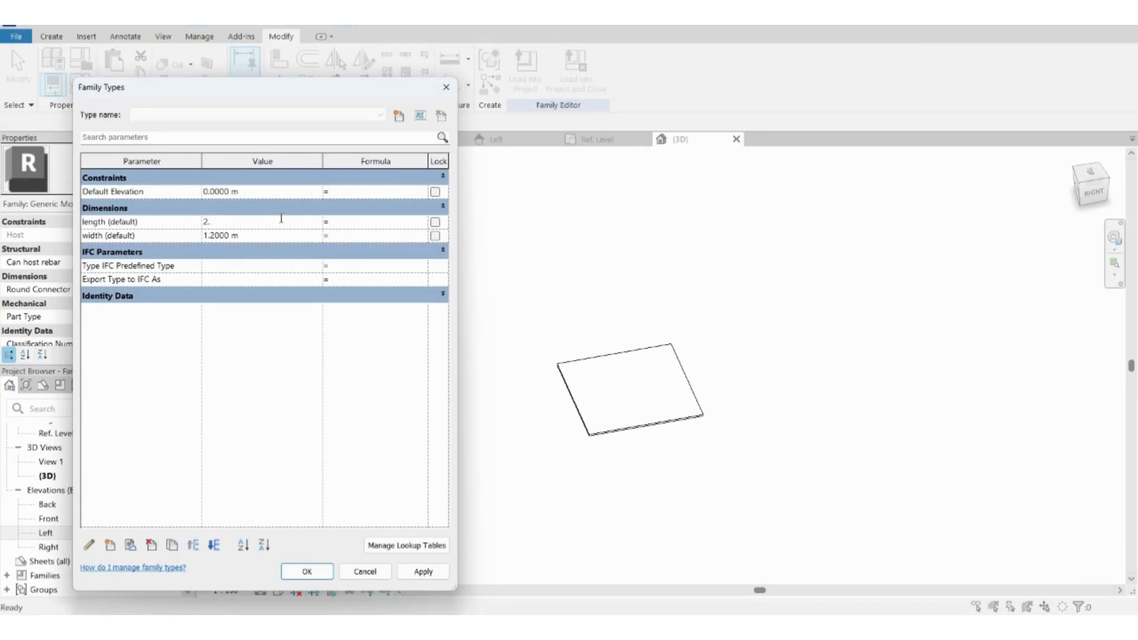
type("2.4")
key("Tab")
left_click(431, 572)
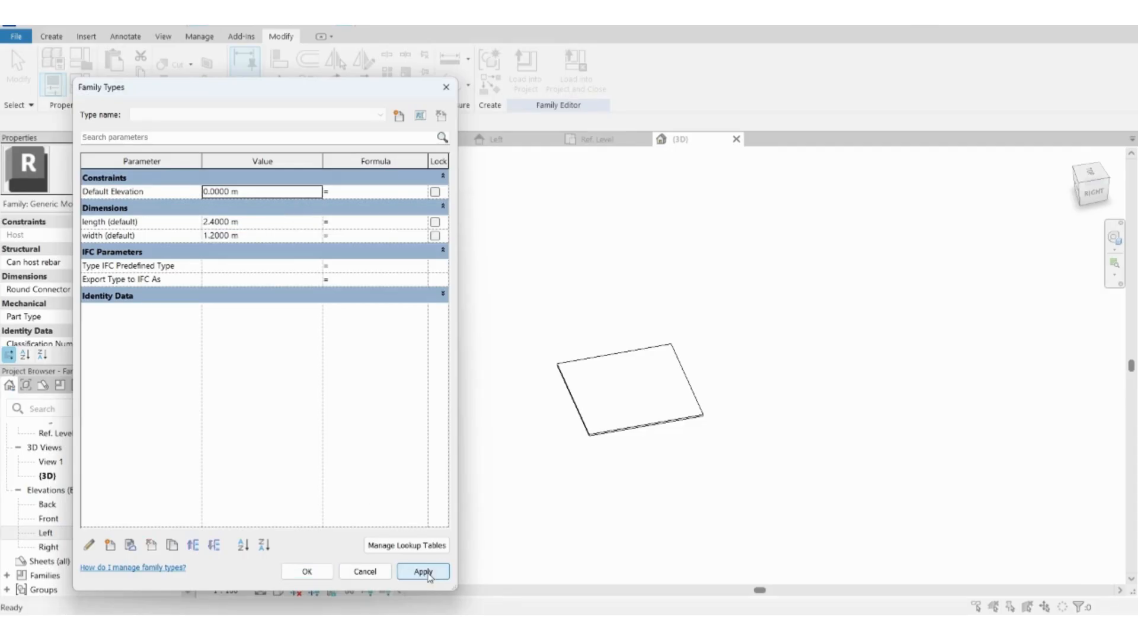
left_click(305, 572)
Align the desktop slab's end with its vertical reference plane again in the Front elevation
double_click(46, 533)
left_click(67, 521)
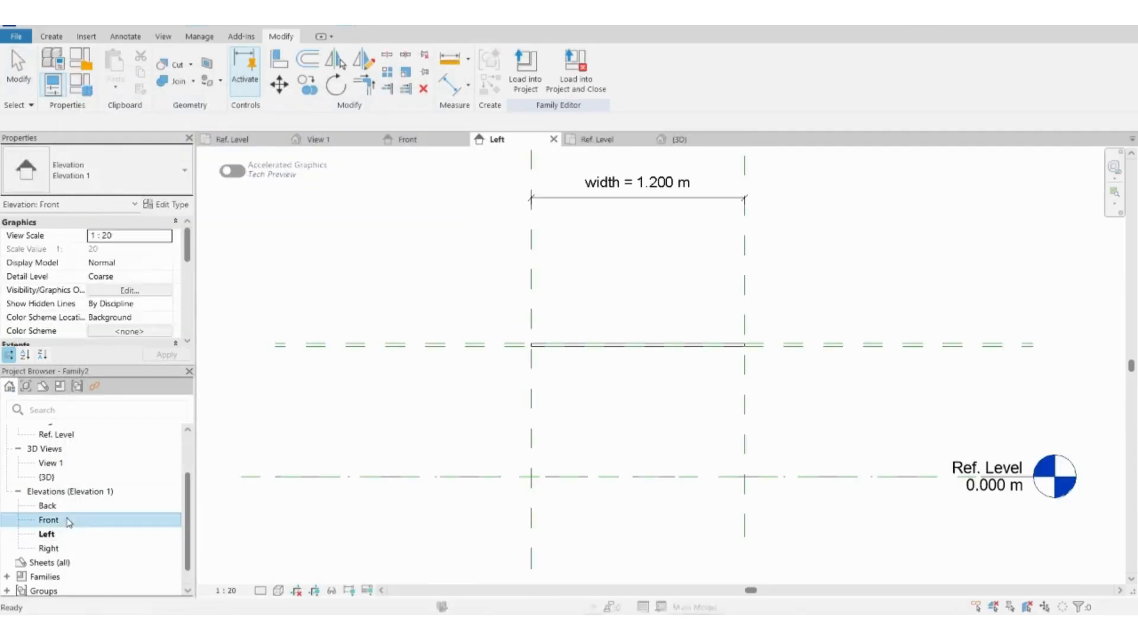
double_click(48, 520)
key("a")
key("l")
scroll(530, 372, "up", 3)
left_click(529, 372)
scroll(769, 396, "down", 5)
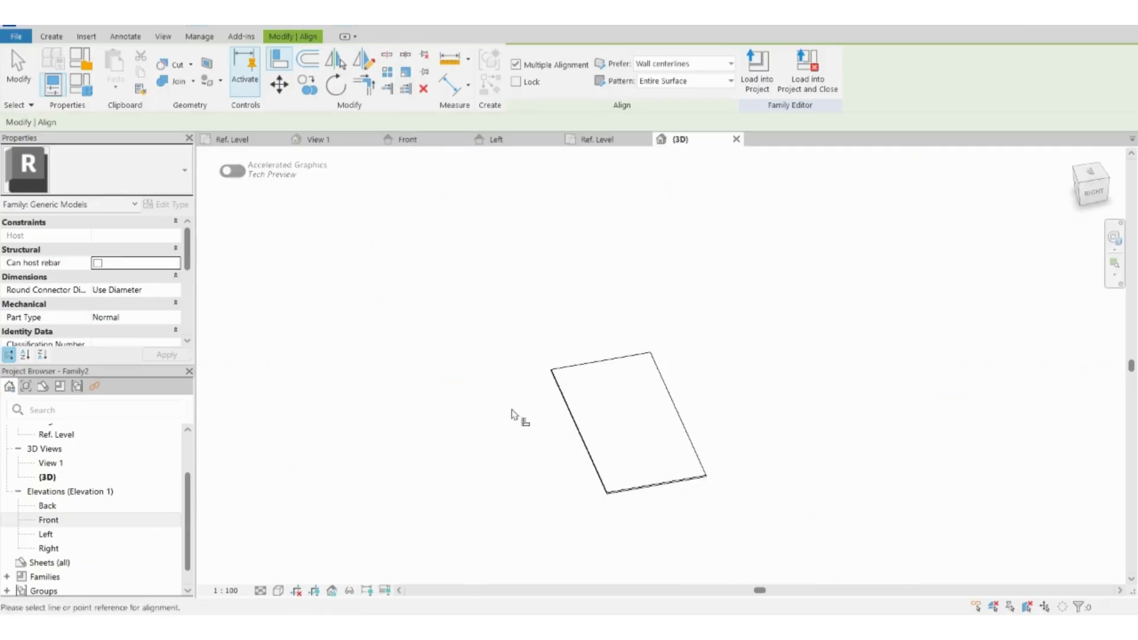
Flex the desktop's length parameter at 3.6 m and 1.2 m in the 3D view
scroll(511, 412, "down", 2)
middle_click_drag(531, 500, 597, 434, "shift")
scroll(597, 433, "up", 3)
key("Escape")
left_click(80, 85)
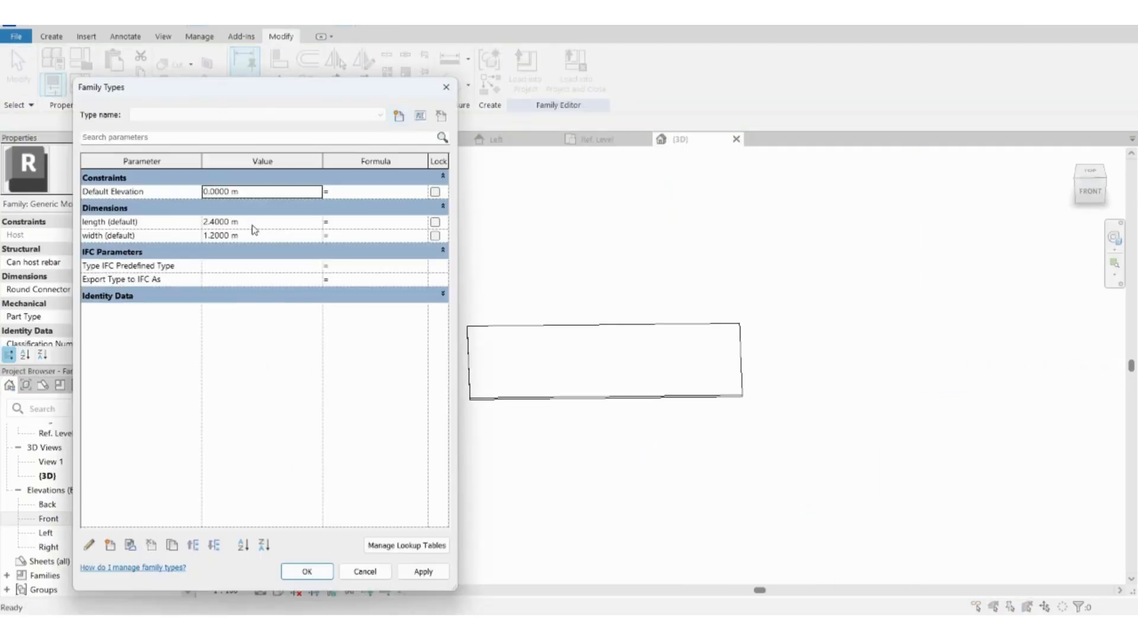
left_click(261, 223)
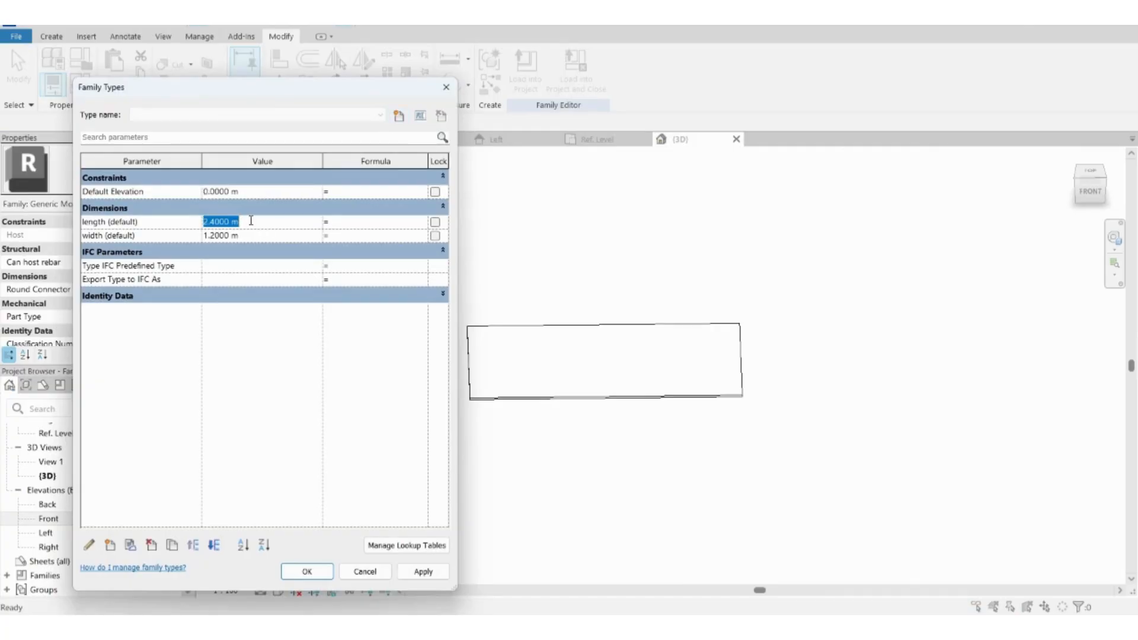
type("3.6")
left_click(423, 571)
left_click(267, 220)
type("1.2")
left_click(424, 571)
Flex the desktop's width parameter at 0.6 m and return it to 1.2 m
left_click(285, 234)
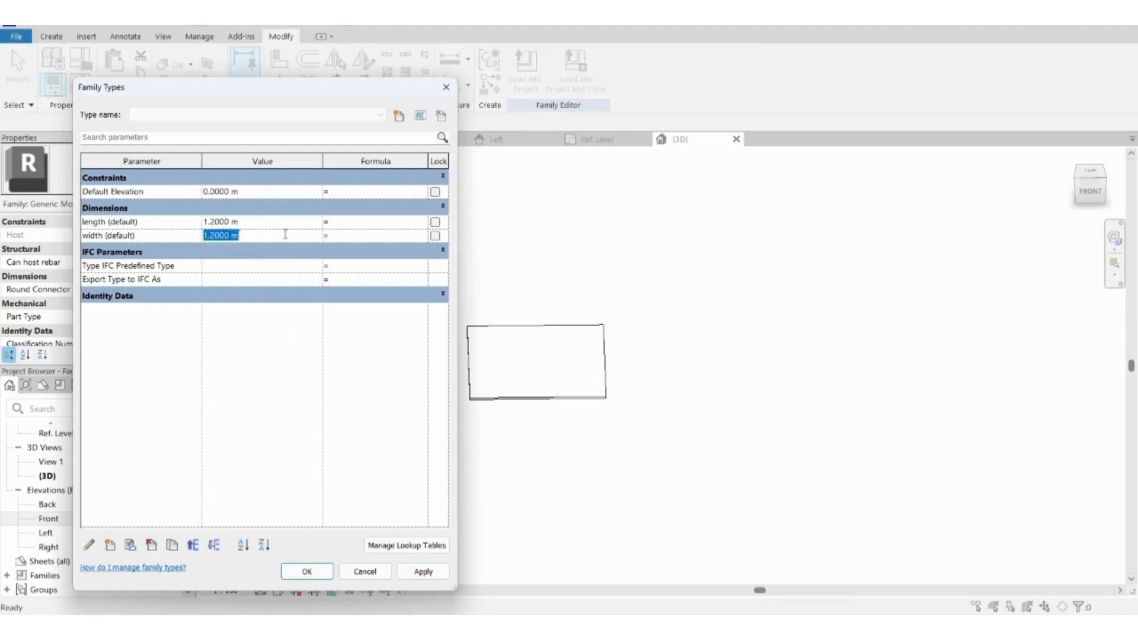
type(".6")
left_click(423, 571)
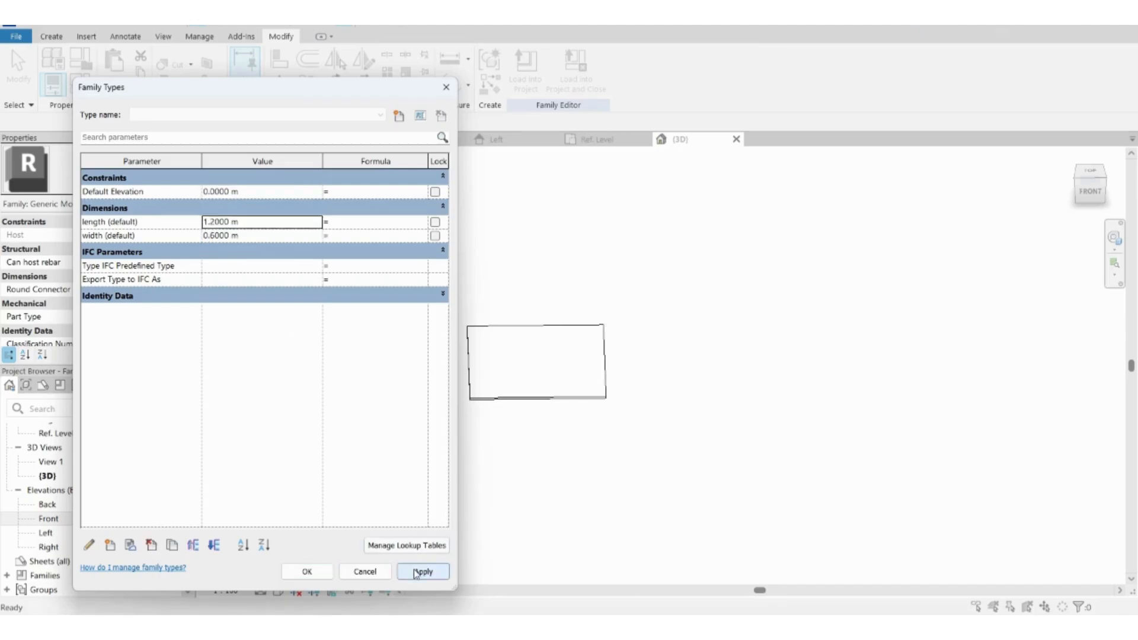
left_click(268, 234)
type("1.2")
Flex the desktop's length parameter at 3.6 m and return it to 2.4 m
left_click(272, 218)
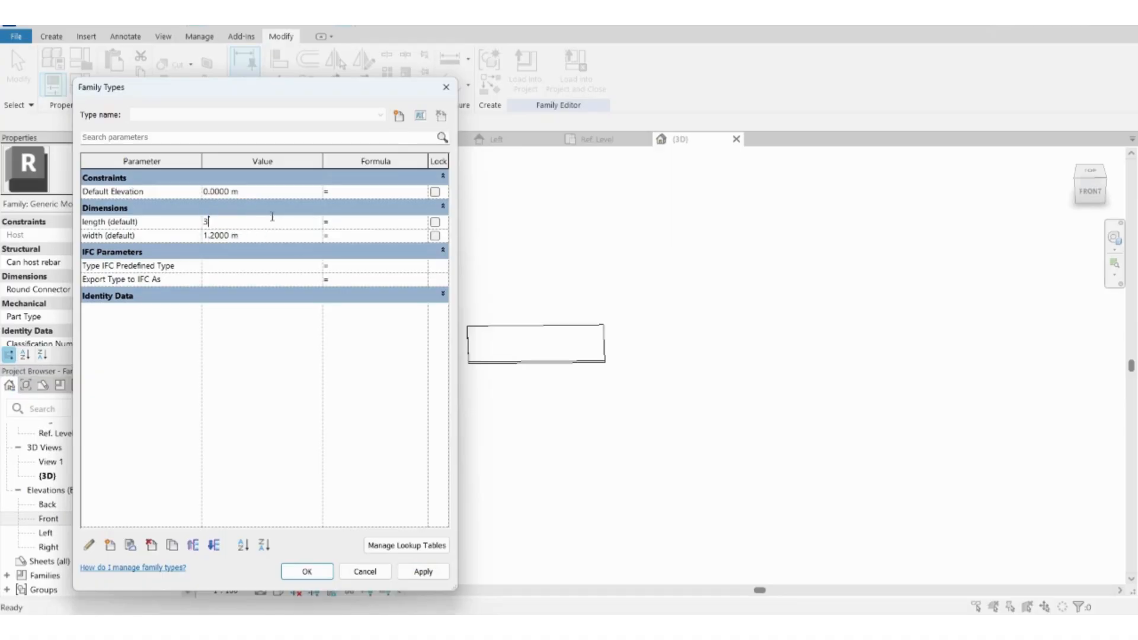
type("3.6")
left_click(423, 571)
left_click(292, 221)
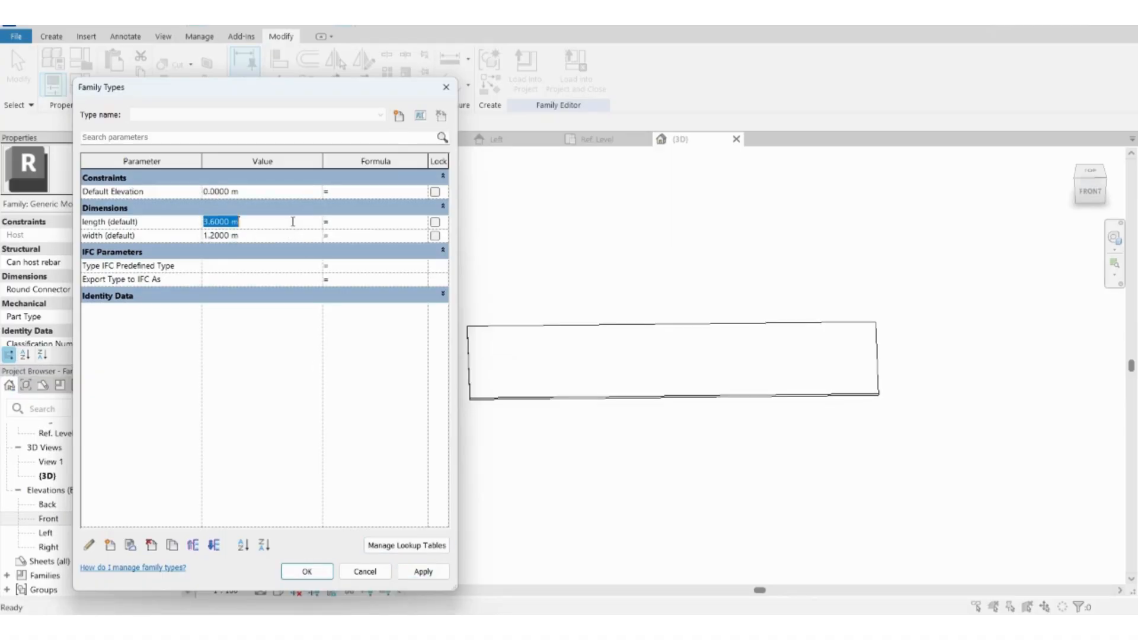
type("2.4")
left_click(423, 571)
left_click(307, 571)
middle_click_drag(809, 402, 886, 431, "shift")
Switch to the Canva presentation, examine the workstation elements on slide 3 and return to Revit
left_click(363, 28)
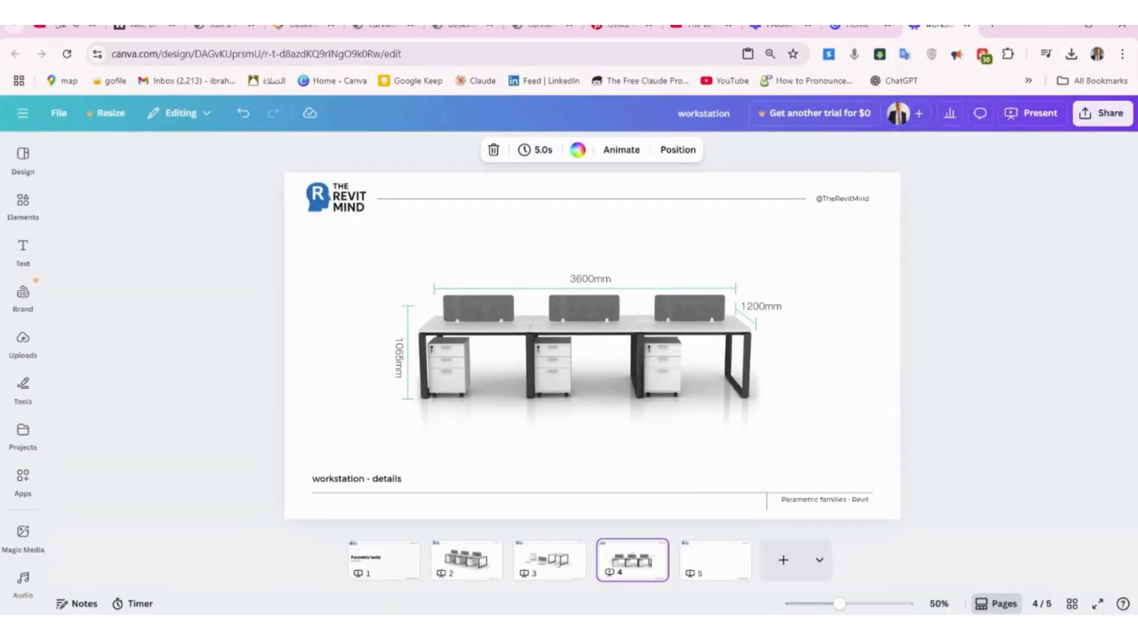
mouse_move(649, 627)
left_click(571, 577)
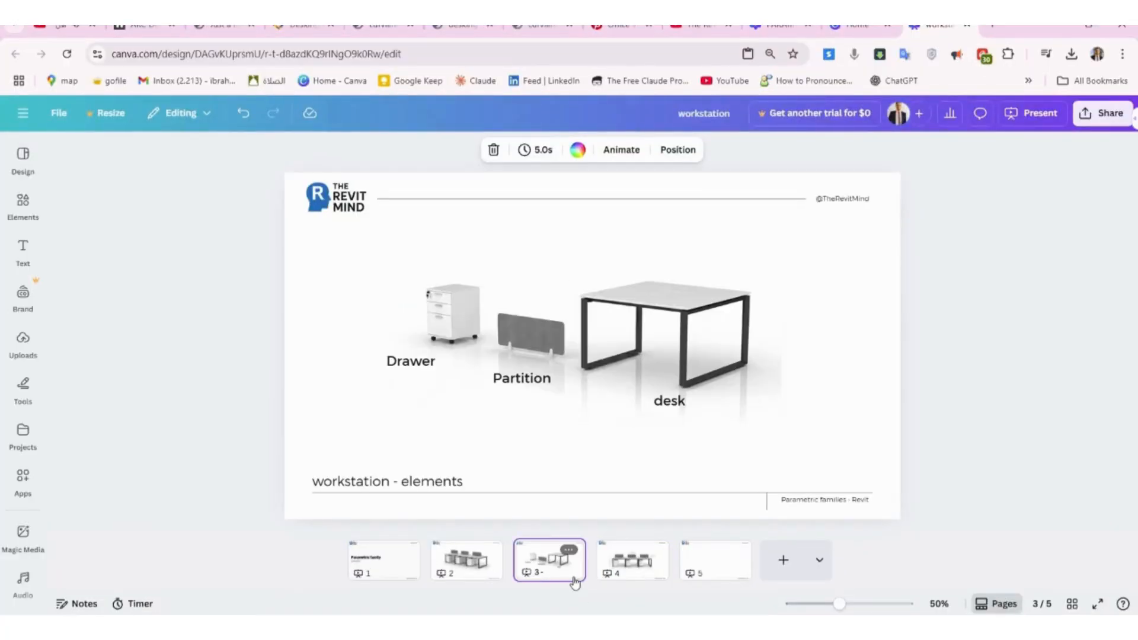
left_click(678, 627)
Create a new family from the generic model template
left_click(19, 41)
mouse_move(89, 92)
left_click(124, 126)
scroll(521, 301, "down", 4)
scroll(521, 302, "down", 7)
double_click(470, 352)
Set the new family's length units to metres with the m unit symbol
key("u")
key("n")
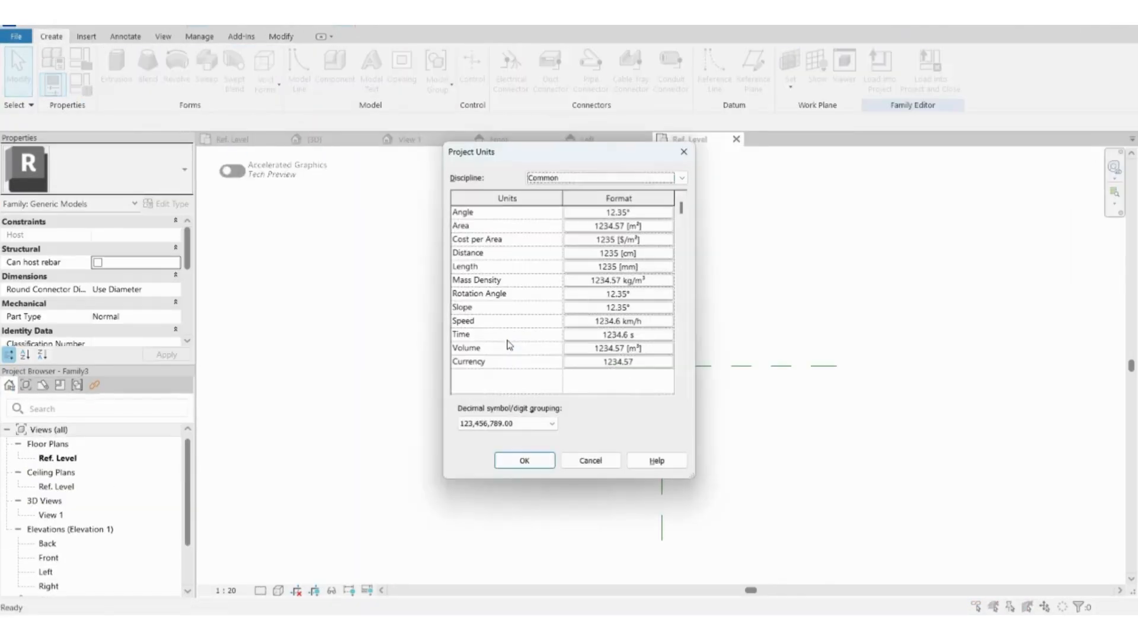
left_click(613, 266)
left_click(614, 243)
left_click(594, 290)
left_click(521, 275)
left_click(498, 348)
left_click(507, 308)
left_click(504, 328)
left_click(574, 421)
left_click(525, 461)
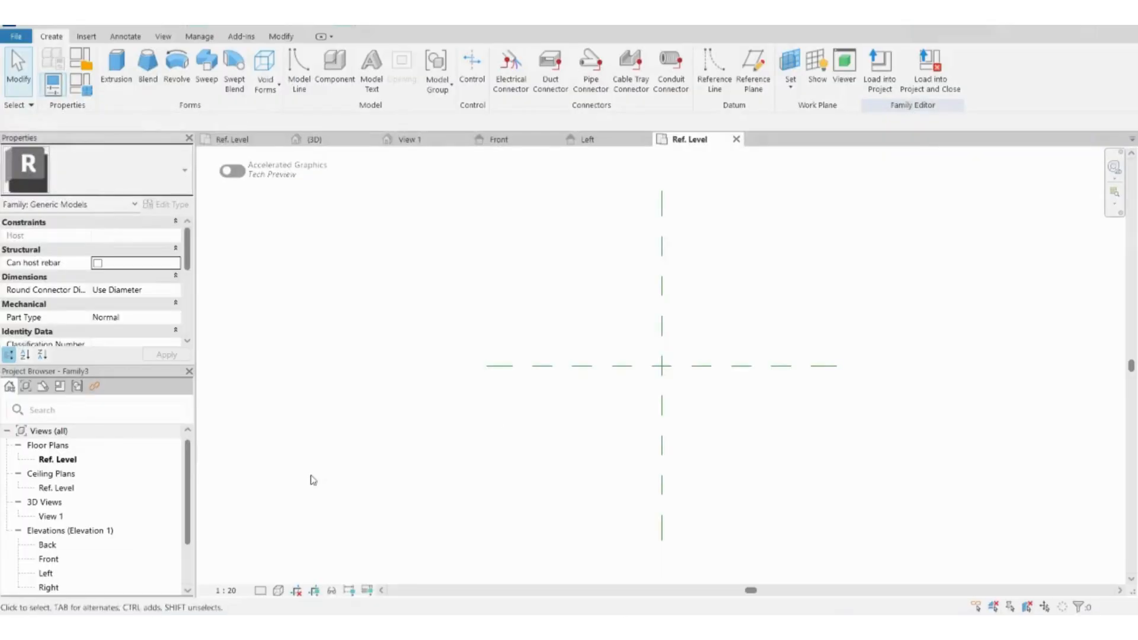
Draw a second vertical reference plane to the right of the existing vertical plane in the Front elevation
double_click(48, 556)
scroll(501, 399, "down", 2)
scroll(494, 395, "up", 2)
key("r")
key("p")
left_click(630, 251)
left_click(630, 495)
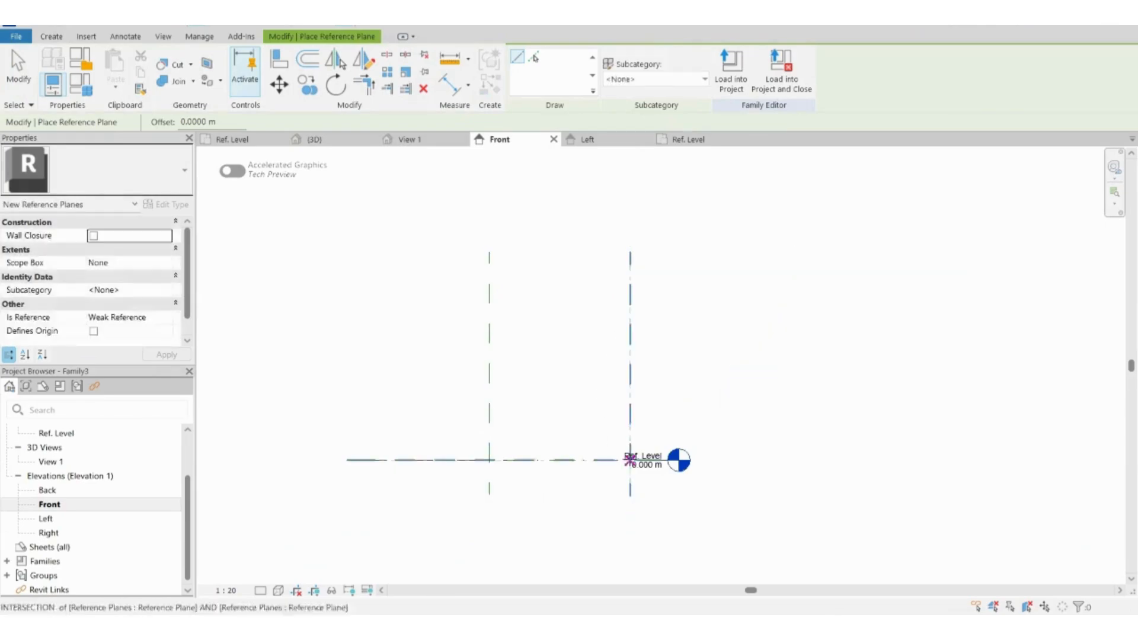
key("Escape")
key("Return")
key("Escape")
Draw a horizontal reference plane across the two vertical planes and set its height above Ref. Level to 0.75 m
scroll(604, 430, "up", 2)
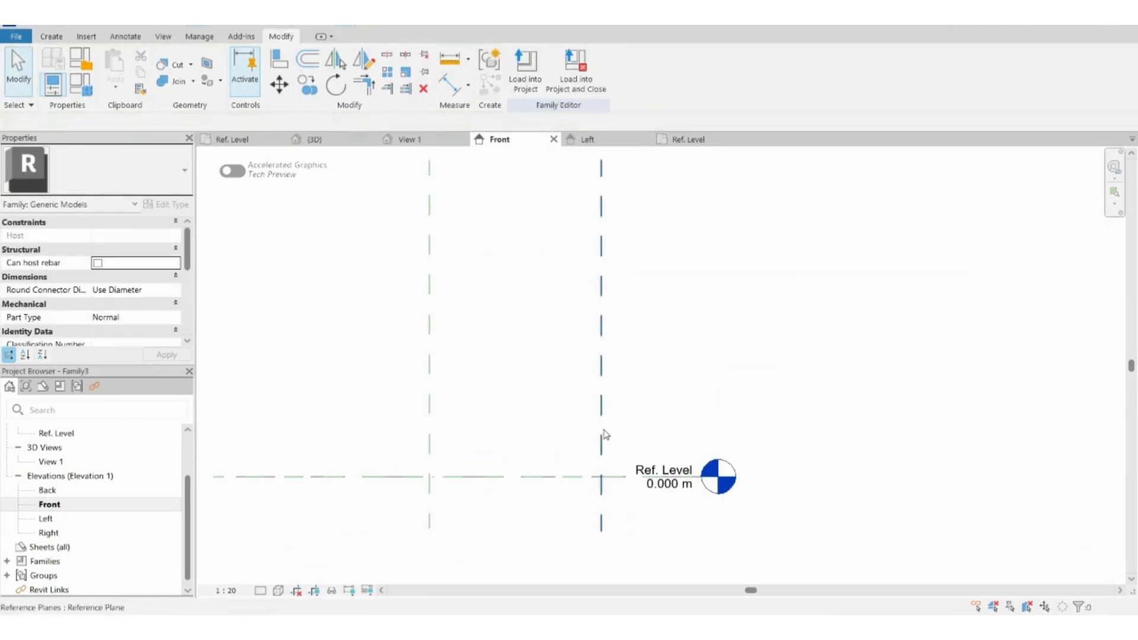
key("r")
key("p")
left_click(642, 368)
left_click(323, 367)
key("Escape")
left_click(576, 367)
left_click(573, 438)
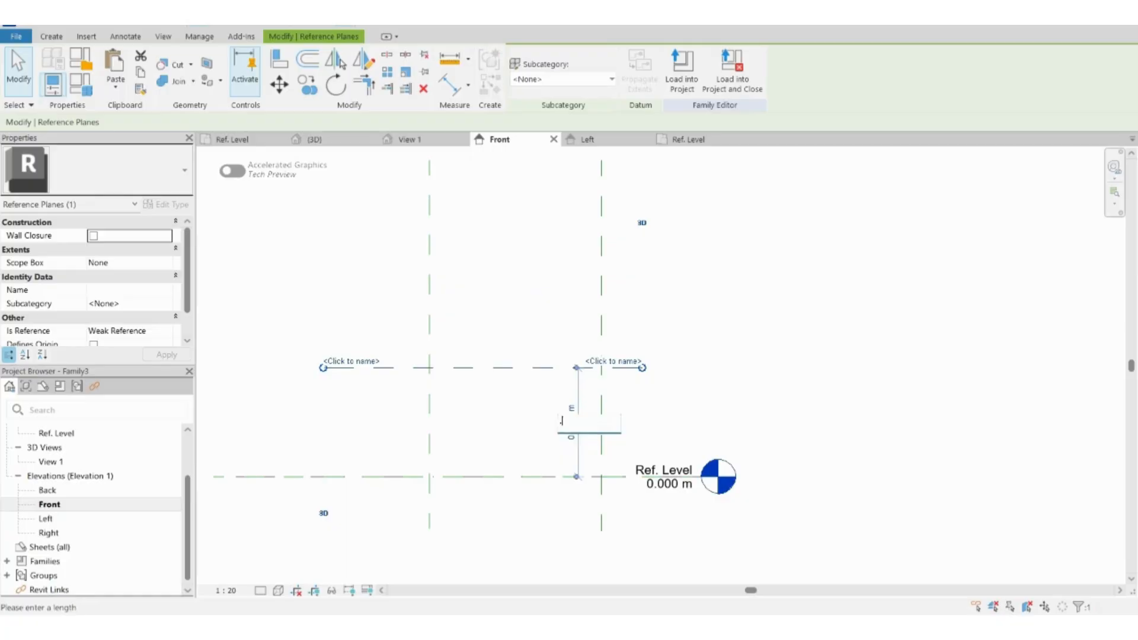
type(".75")
key("Return")
key("Escape")
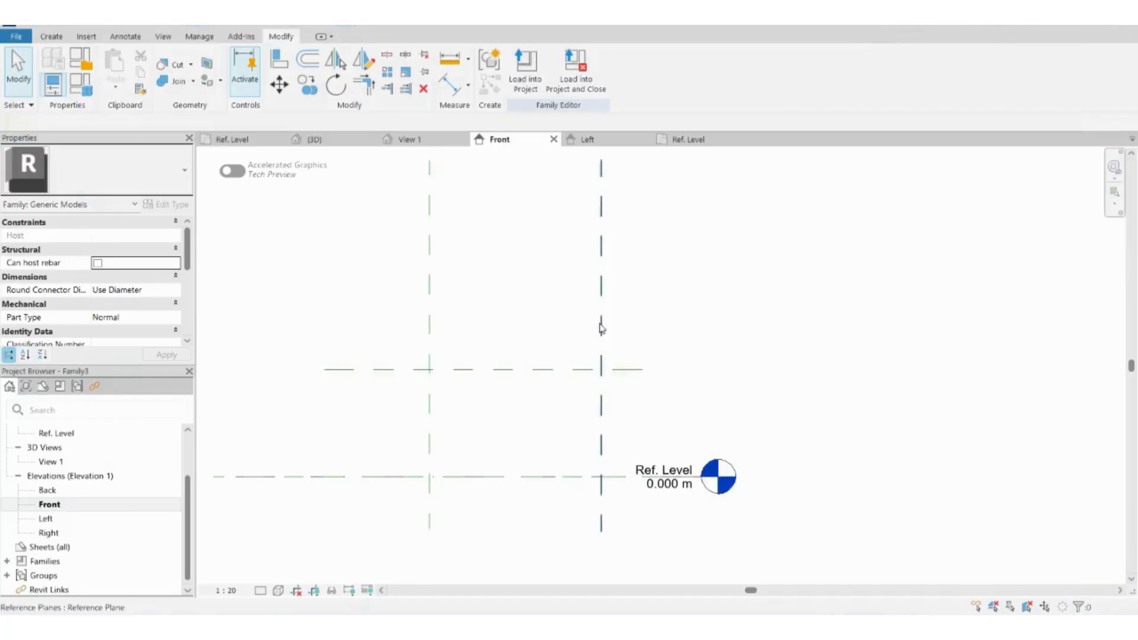
Draw another horizontal reference plane above the 0.75 m high one using Create Similar
scroll(464, 295, "up", 2)
left_click(487, 414)
key("c")
key("s")
left_click(331, 282)
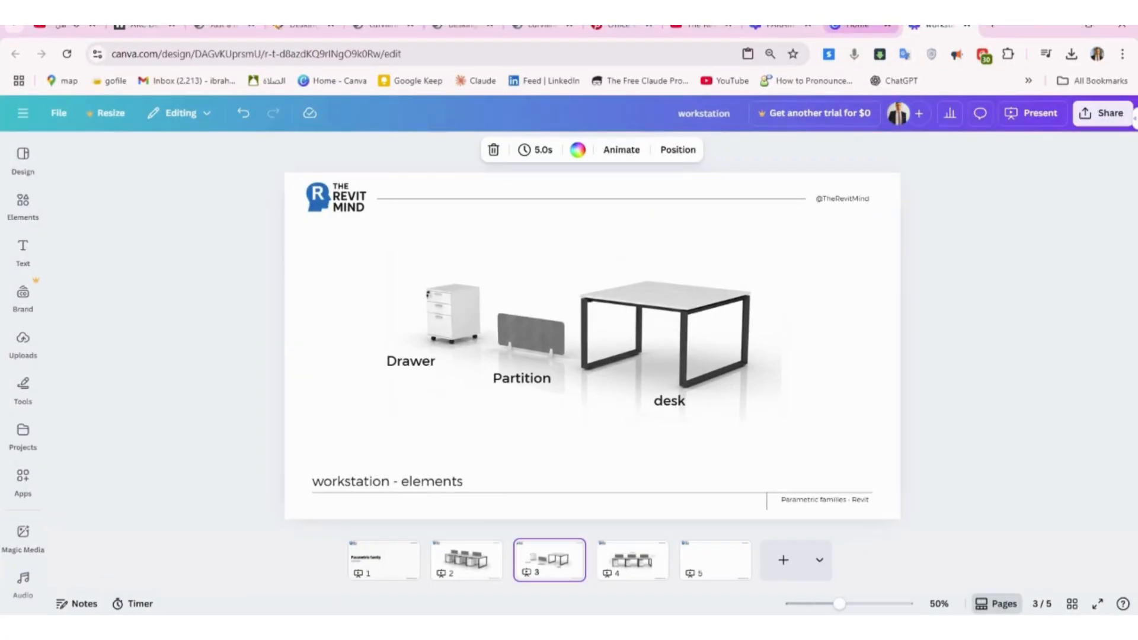
Examine the workstation's overall dimensions on slide 4 of the Canva presentation and return to Revit
left_click(644, 552)
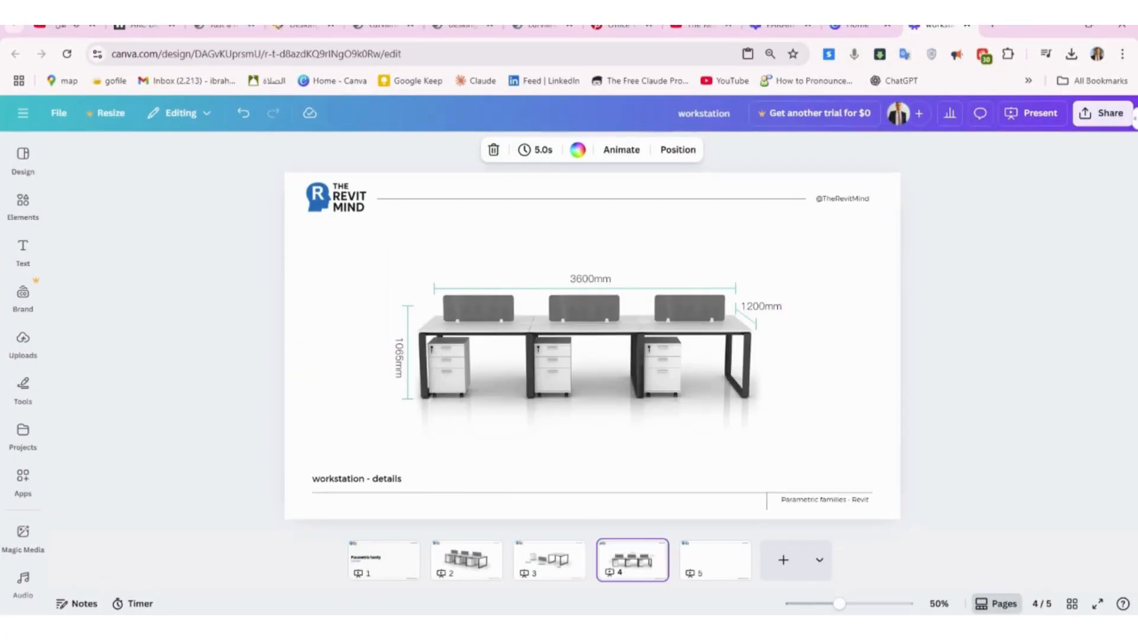
mouse_move(680, 627)
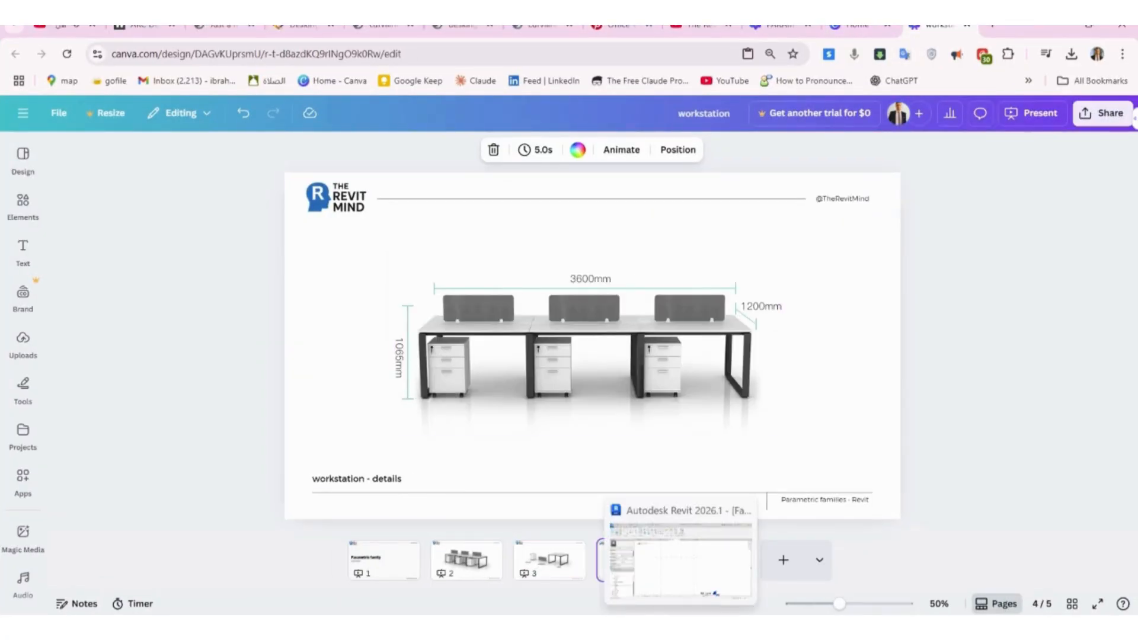
left_click(681, 627)
Set the gap between the upper horizontal reference plane and the 0.75 m high plane to 0.35 m
scroll(771, 438, "down", 2)
scroll(528, 398, "up", 1)
scroll(580, 336, "down", 1)
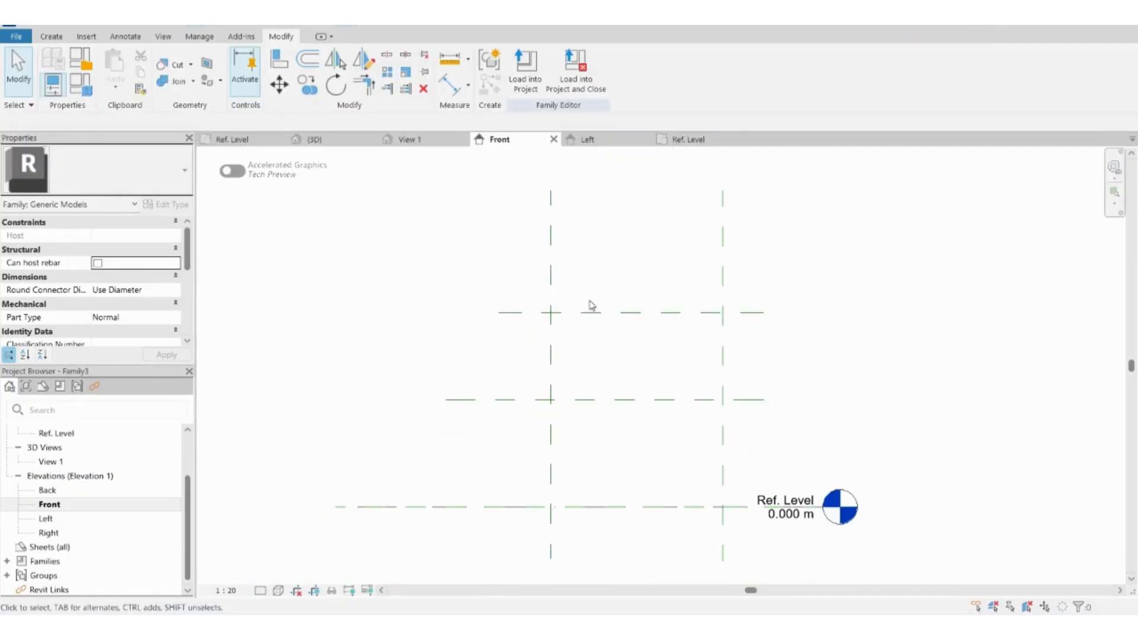
left_click(605, 313)
left_click(544, 359)
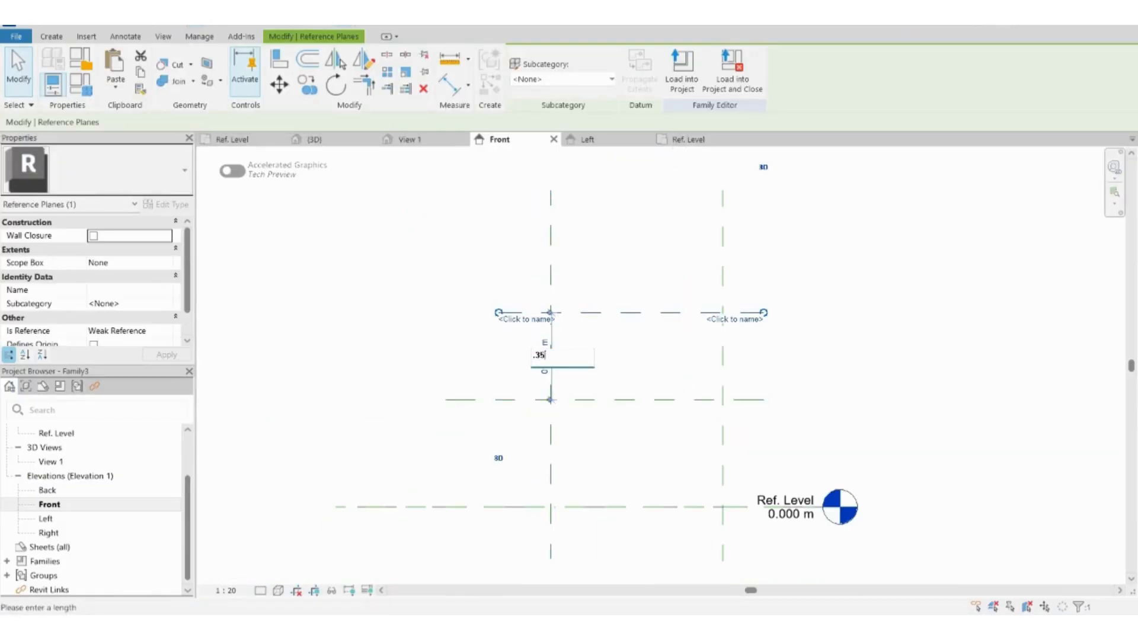
key("Return")
Set the gap between the upper horizontal reference plane and the 0.75 m high plane to 0.4 m
left_click(628, 364)
left_click(581, 350)
left_click(544, 376)
type(".4")
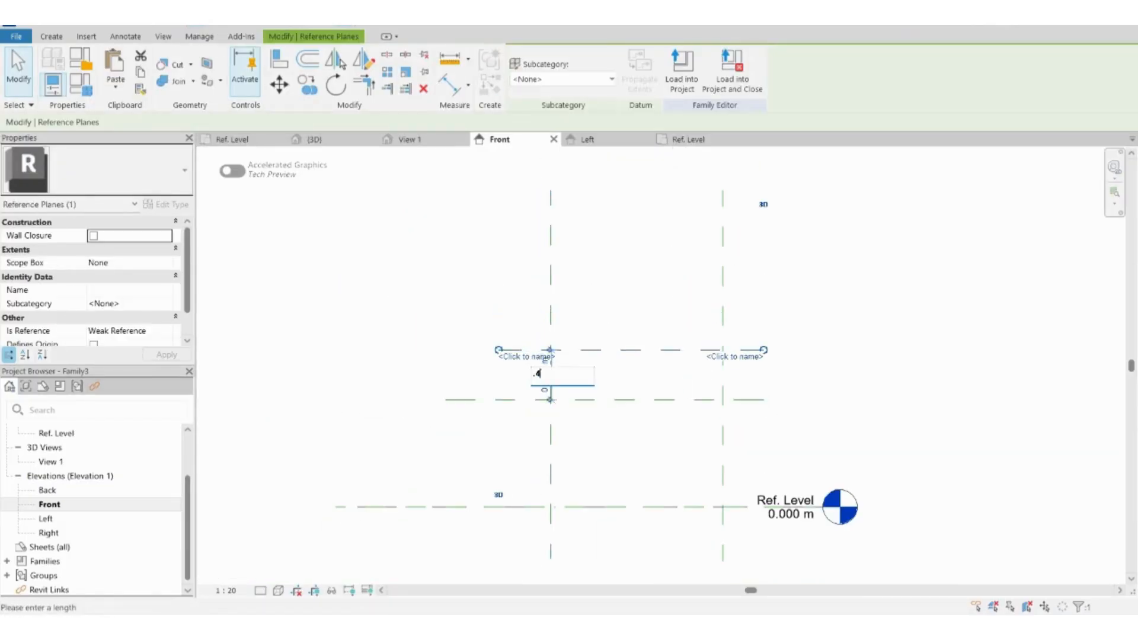
key("Return")
left_click(630, 384)
Draw two vertical reference planes between the outer vertical planes, crossing both horizontal planes, using Create Similar
middle_click_drag(630, 383, 557, 333)
scroll(479, 311, "up", 1)
left_click(477, 325)
key("c")
key("s")
left_click(500, 255)
left_click(501, 405)
left_click(668, 247)
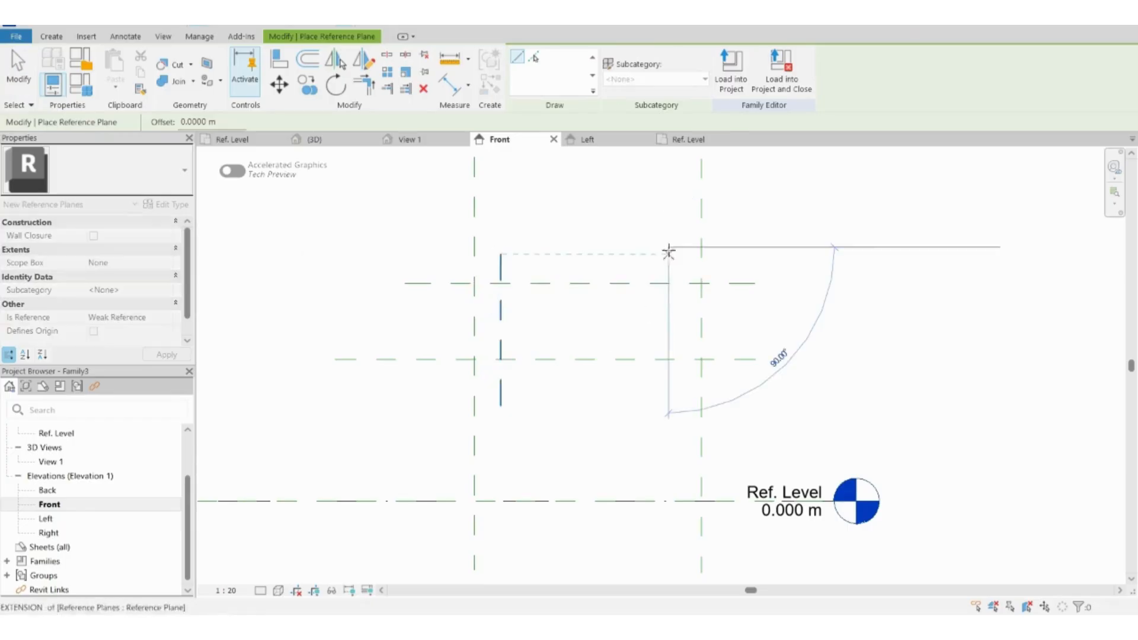
left_click(669, 406)
key("Escape")
Place the inner right vertical plane 0.15 m from the outer right plane and dimension the gap between them
left_click(685, 272)
scroll(686, 274, "up", 2)
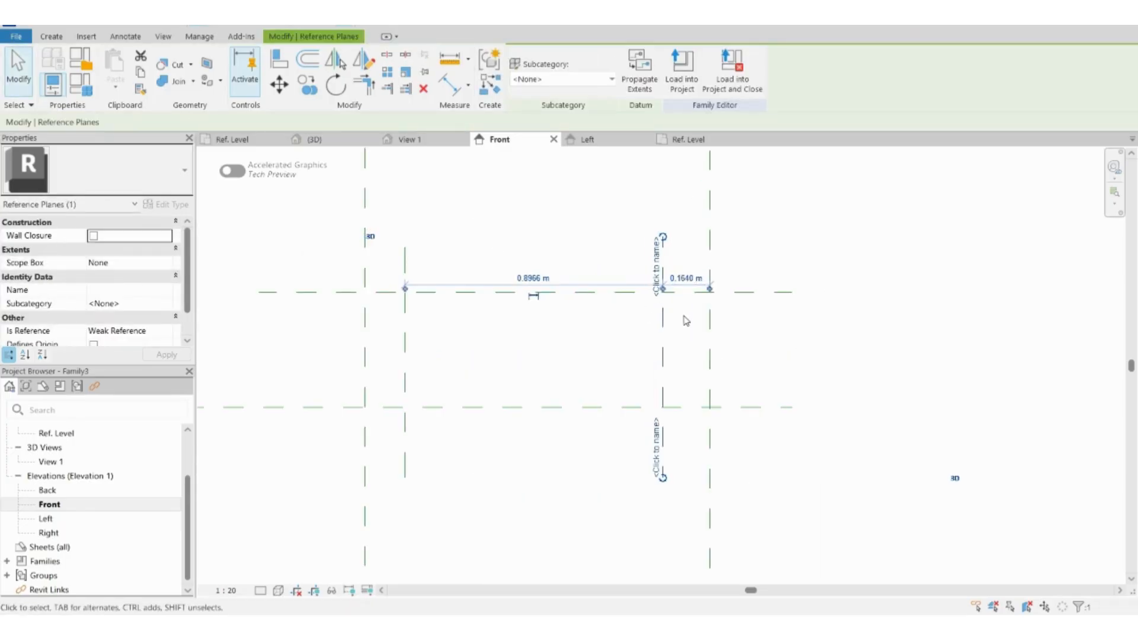
scroll(689, 296, "up", 6)
scroll(689, 253, "up", 4)
scroll(689, 253, "down", 8)
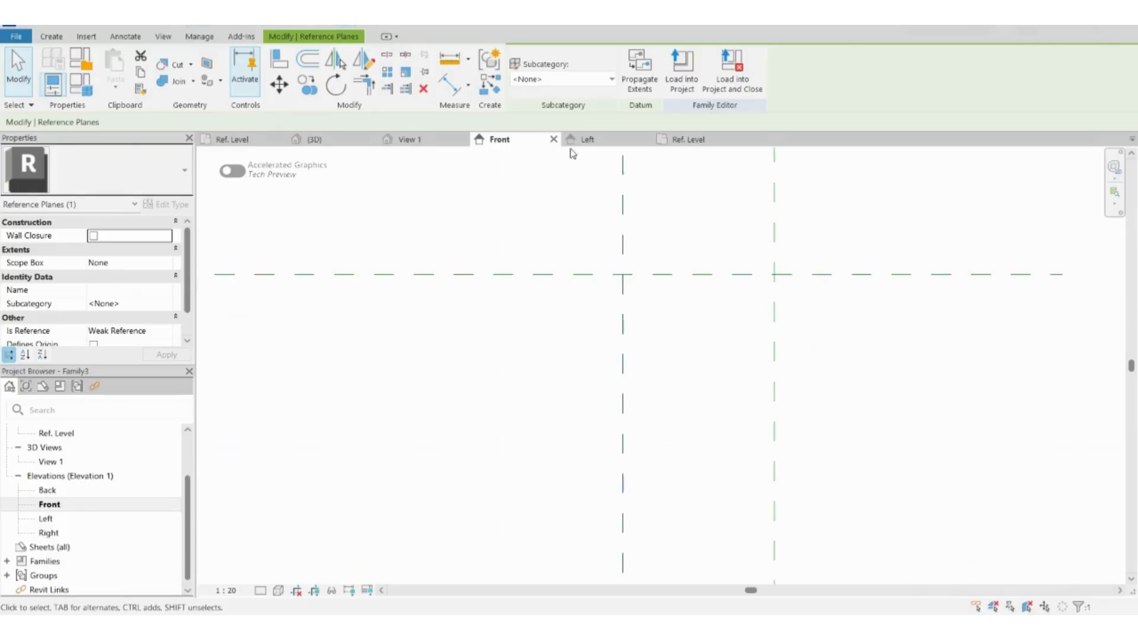
left_click(450, 84)
left_click(774, 212)
left_click(622, 212)
left_click(709, 213)
Dimension the gap between the inner and outer vertical reference planes on the left
scroll(670, 330, "down", 5)
scroll(338, 414, "up", 1)
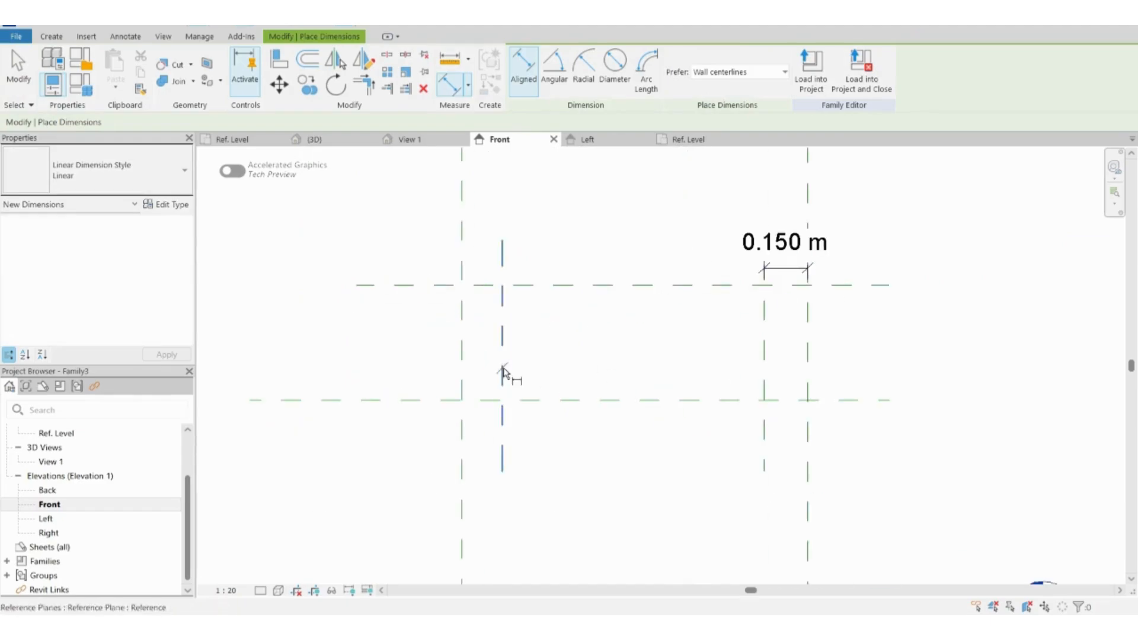
left_click(502, 372)
left_click(462, 347)
left_click(635, 332)
key("Escape")
key("Escape")
Set the gap between the inner left vertical plane and the outer left plane to 0.15 m
left_click(503, 350)
left_click(482, 314)
type("0.1")
key("Return")
left_click(478, 316)
type(".15")
key("Return")
left_click(661, 393)
Move both 0.150 m dimensions higher, clear of the upper horizontal reference plane
left_click(488, 330)
left_click_drag(488, 330, 481, 201)
left_click(664, 243)
left_click(818, 275)
left_click_drag(788, 270, 788, 197)
left_click(665, 272)
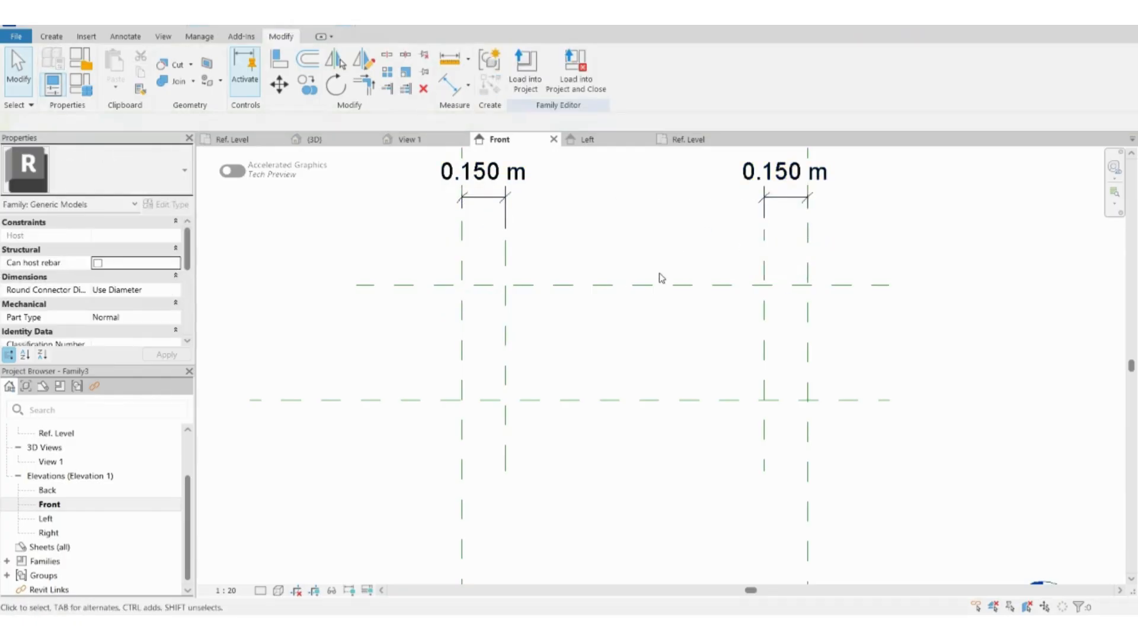
scroll(661, 281, "down", 1)
Draw a horizontal reference plane 0.05 m above the 0.75 m high plane
left_click(52, 38)
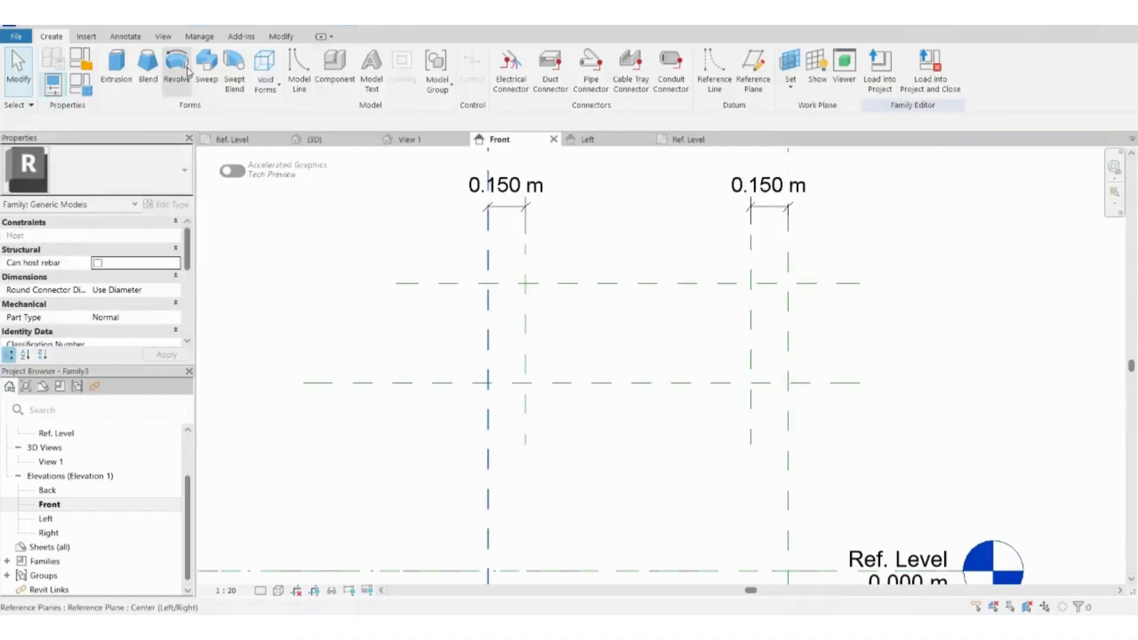
left_click(118, 71)
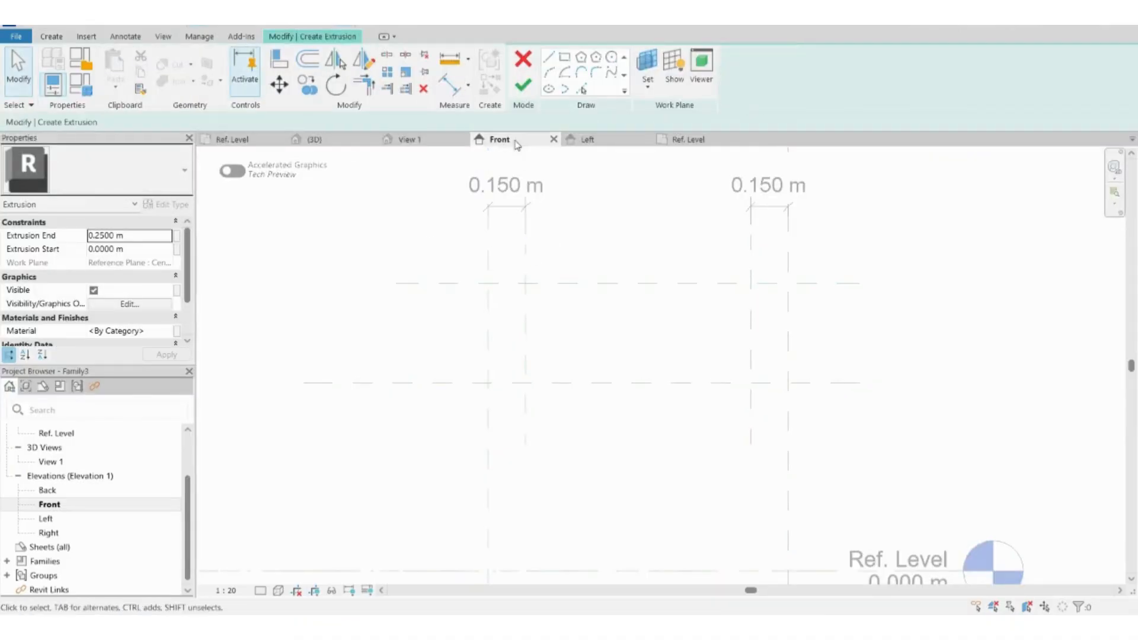
key("r")
key("p")
left_click(512, 368)
left_click(824, 367)
key("Escape")
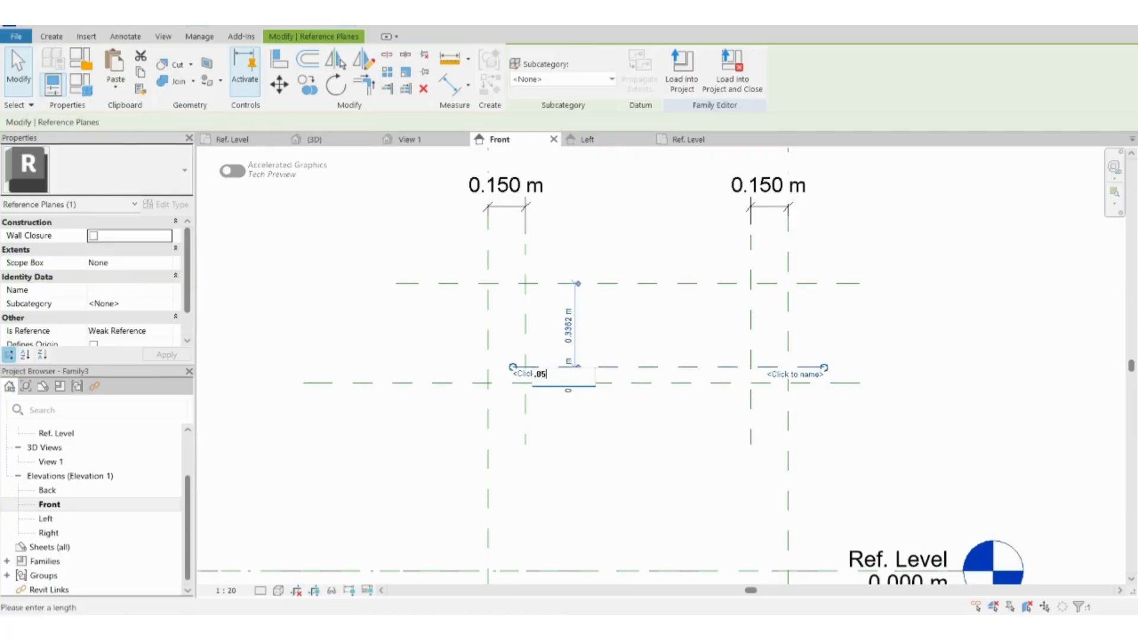
left_click(609, 431)
Start an extrusion and sketch a 0.9 by 0.35 m rectangle between the inner vertical planes and the two upper horizontal planes
left_click(51, 36)
left_click(116, 66)
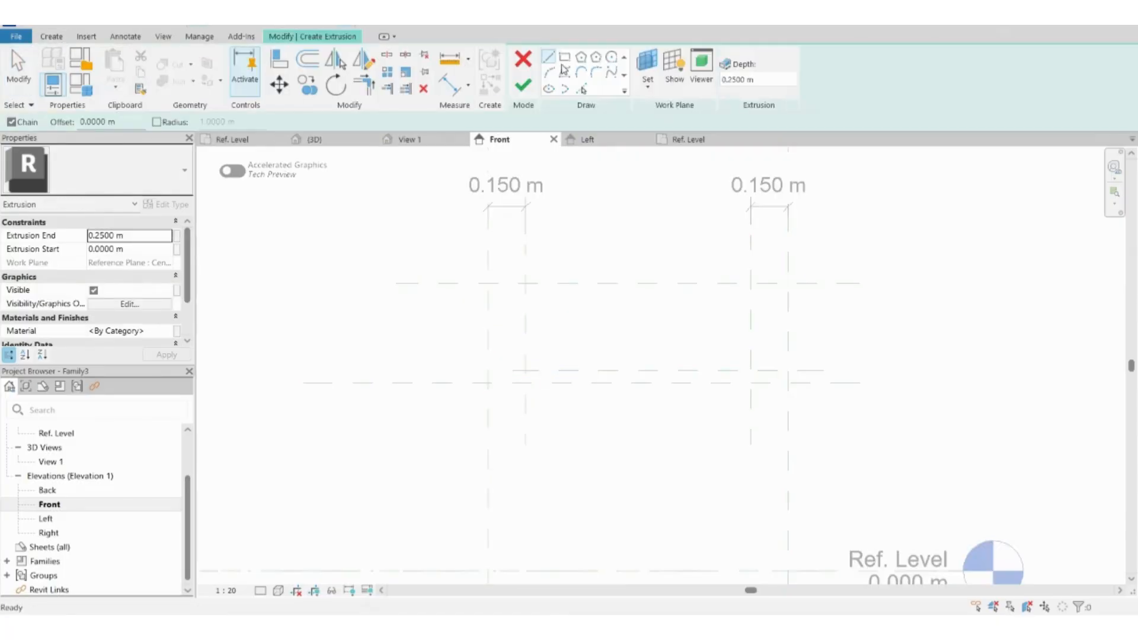
left_click(563, 62)
left_click(525, 283)
left_click(750, 371)
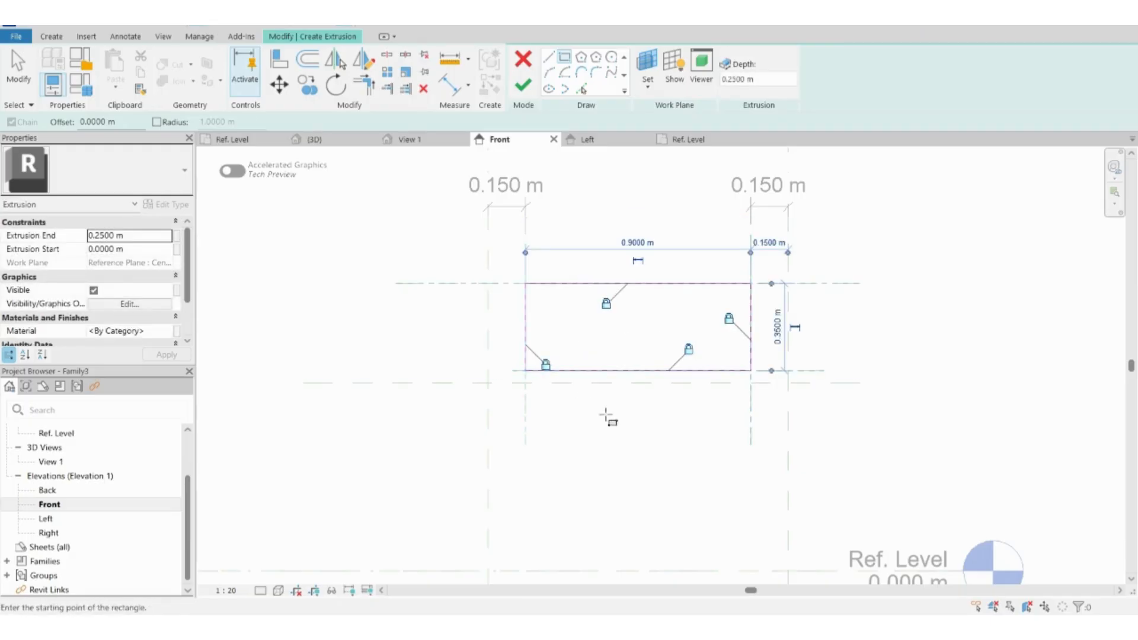
key("Escape")
Fillet the rectangle's upper-left corner with a 0.04 m radius
left_click(525, 296)
left_click(532, 283)
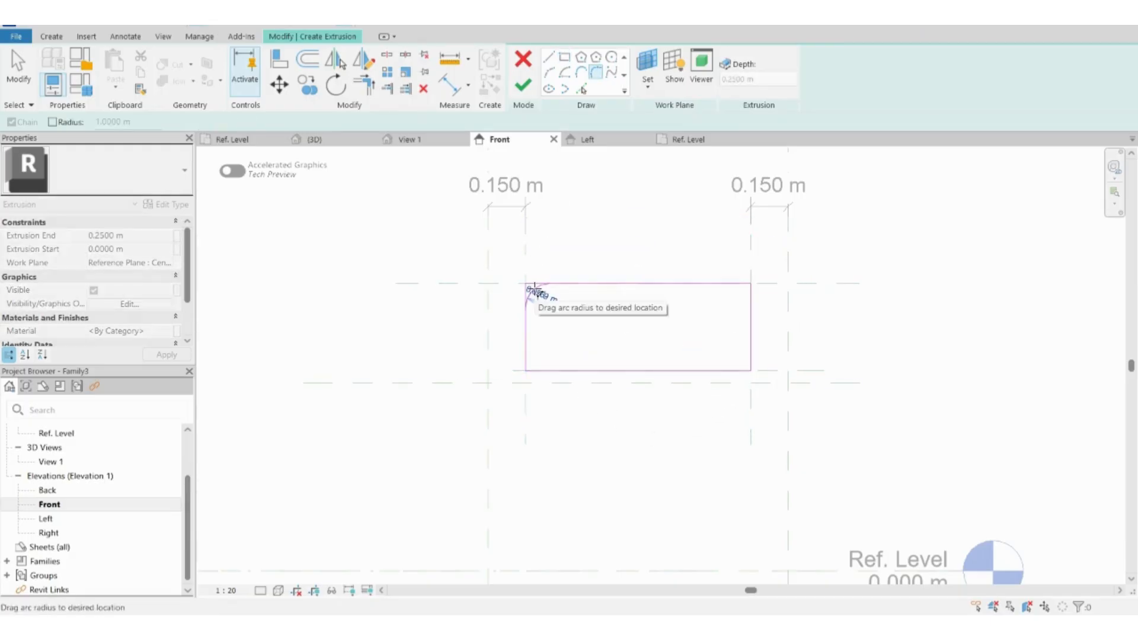
left_click(532, 290)
left_click(543, 301)
type(".02")
key("Return")
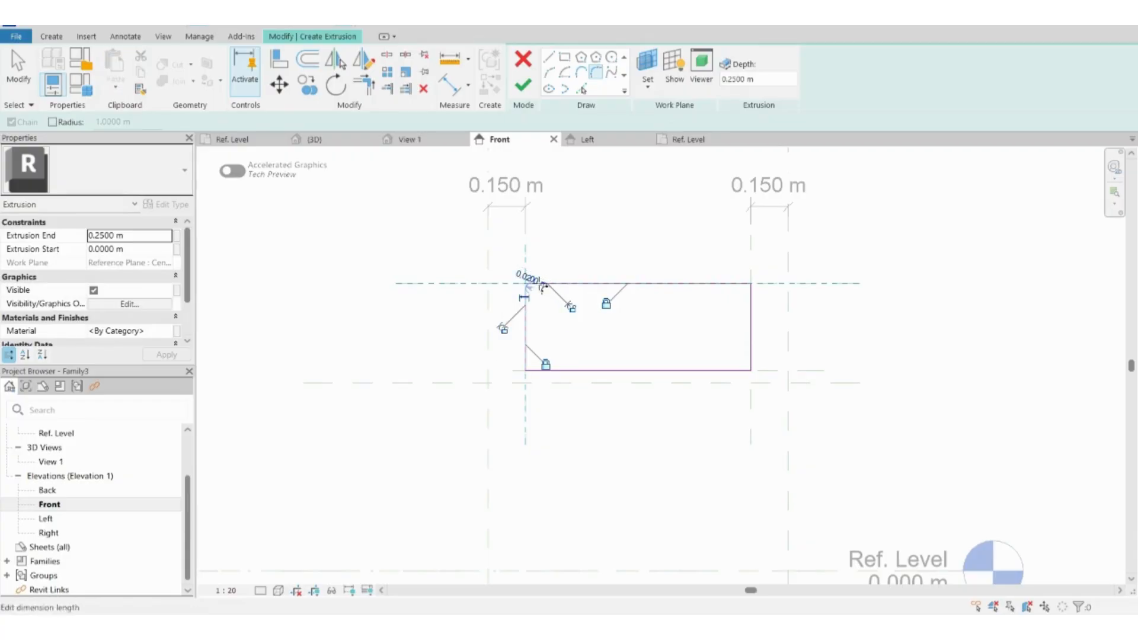
key("Return")
scroll(527, 360, "up", 2)
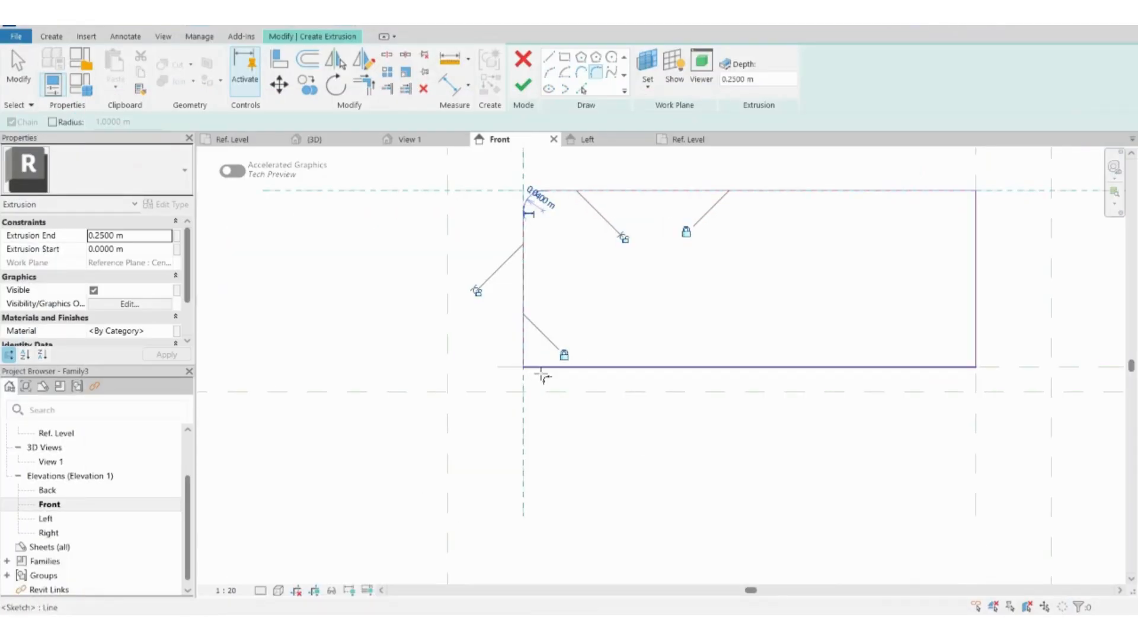
Fillet the rectangle's other three corners with a 0.04 m radius
left_click(541, 374)
left_click(532, 350)
key("Escape")
key("Escape")
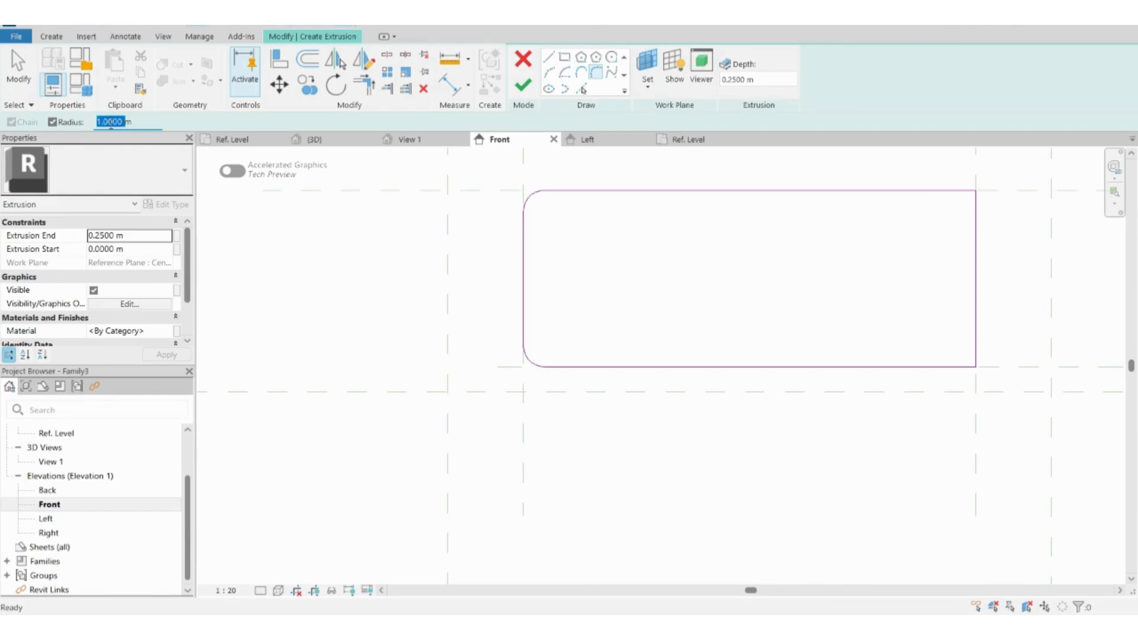
left_click(955, 192)
left_click(976, 353)
left_click(955, 367)
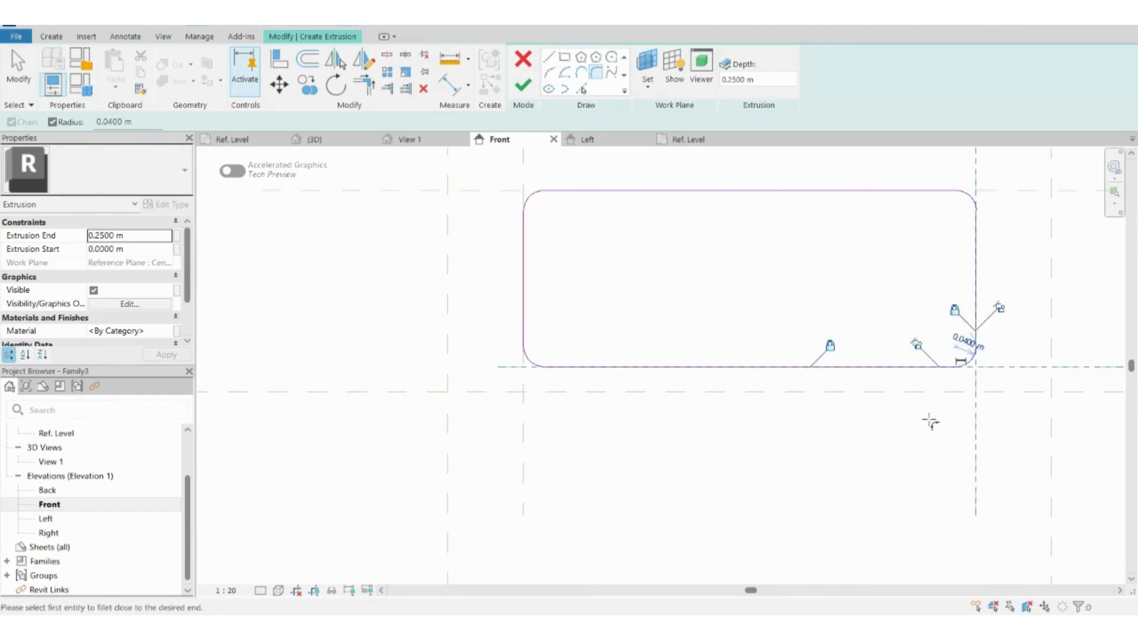
key("Escape")
key("Escape")
Finish the rounded panel extrusion and set its extrusion end to 0.03 m
scroll(605, 455, "down", 3)
scroll(898, 420, "up", 1)
left_click(522, 86)
left_click(99, 236)
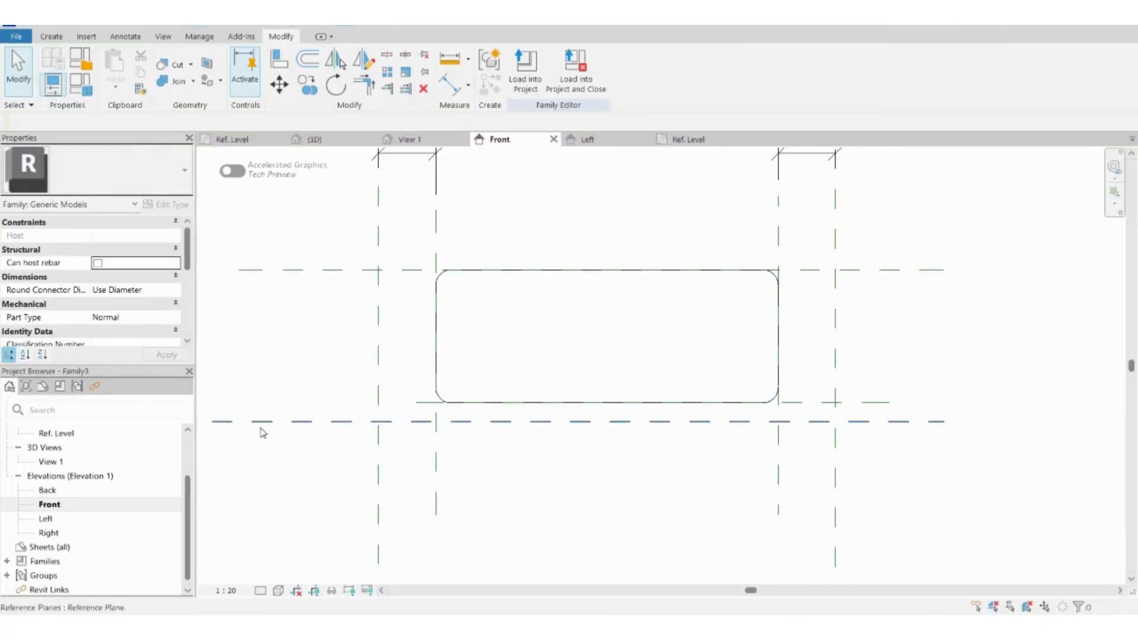
Open the Ref. Level floor plan and draw a reference plane along the panel's lower face, running out past the left end
left_click(91, 440)
double_click(92, 439)
scroll(647, 373, "down", 3)
scroll(137, 492, "up", 1)
double_click(119, 461)
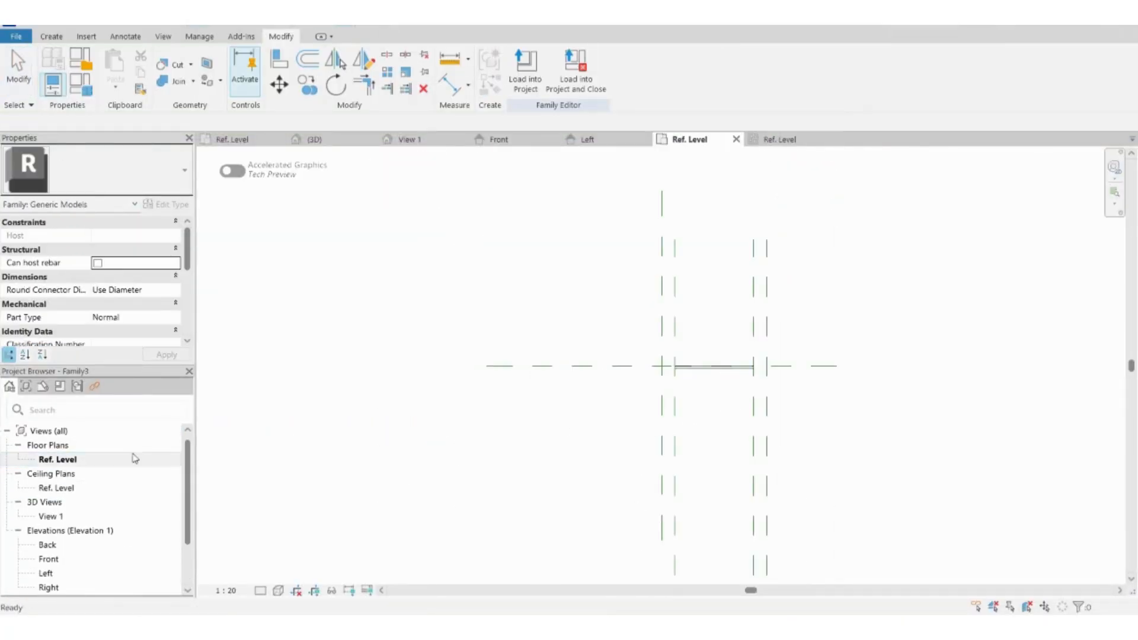
scroll(543, 363, "up", 2)
left_click(545, 362)
key("c")
key("s")
left_click(575, 371)
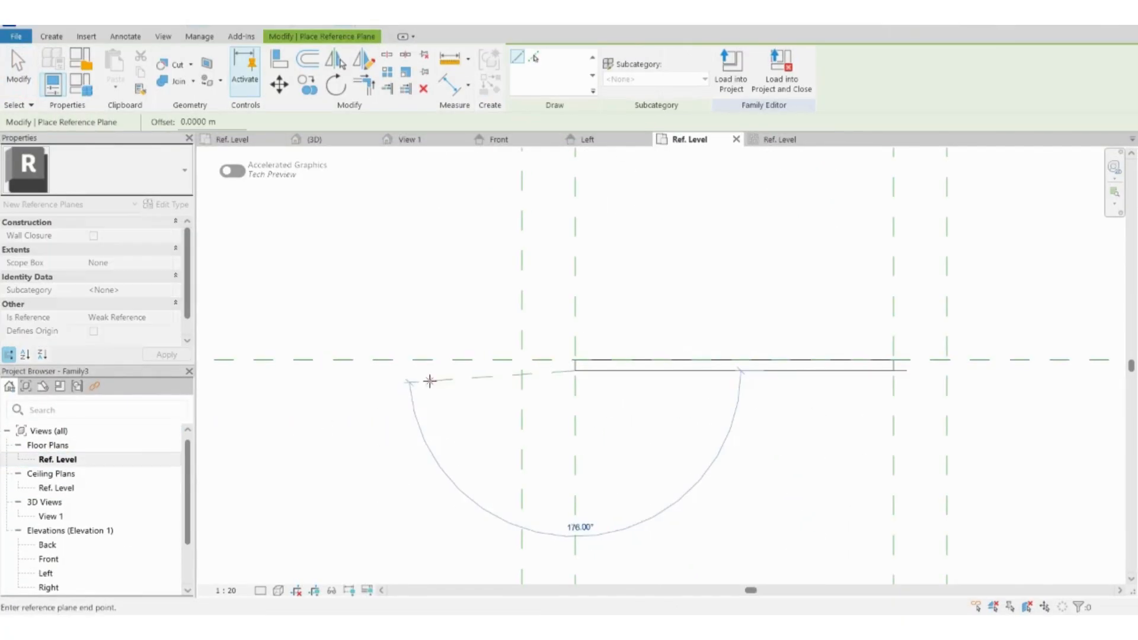
left_click(415, 371)
key("Escape")
Extend the new reference plane along the whole panel to beyond the outer right vertical plane
left_click(558, 370)
left_click_drag(575, 371, 1062, 371)
key("Escape")
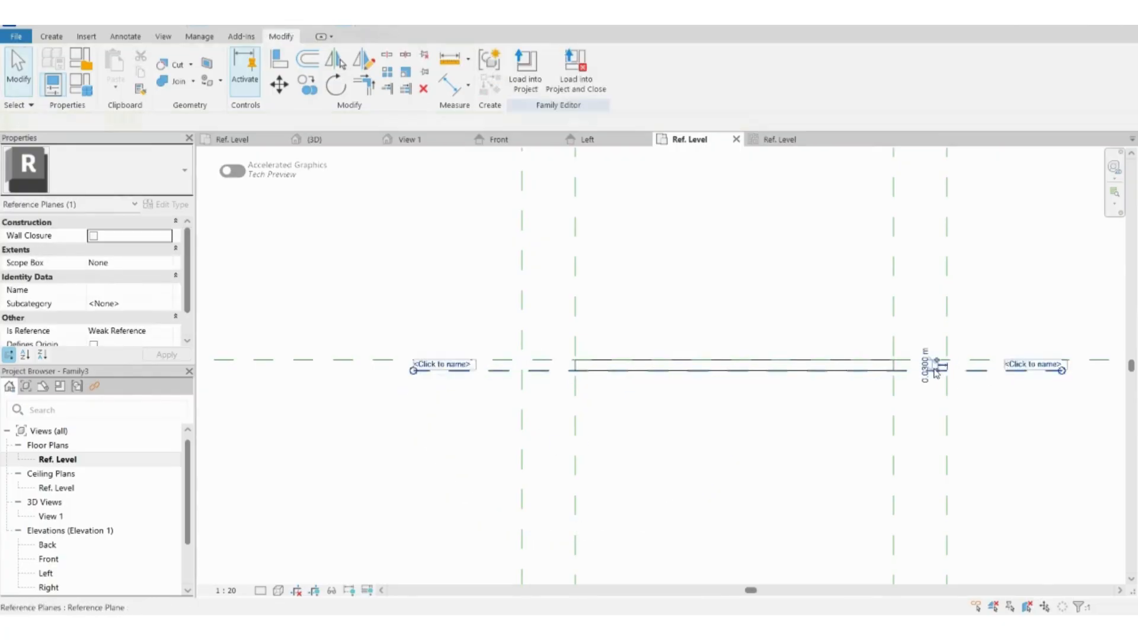
Draw a short reference plane within the panel's thickness, crossing its left end, using Create Similar
left_click(935, 371)
key("c")
key("s")
scroll(894, 370, "up", 2)
left_click(893, 368)
key("Escape")
scroll(890, 367, "up", 1)
scroll(889, 358, "down", 3)
scroll(479, 363, "up", 2)
scroll(479, 372, "up", 2)
left_click(365, 360)
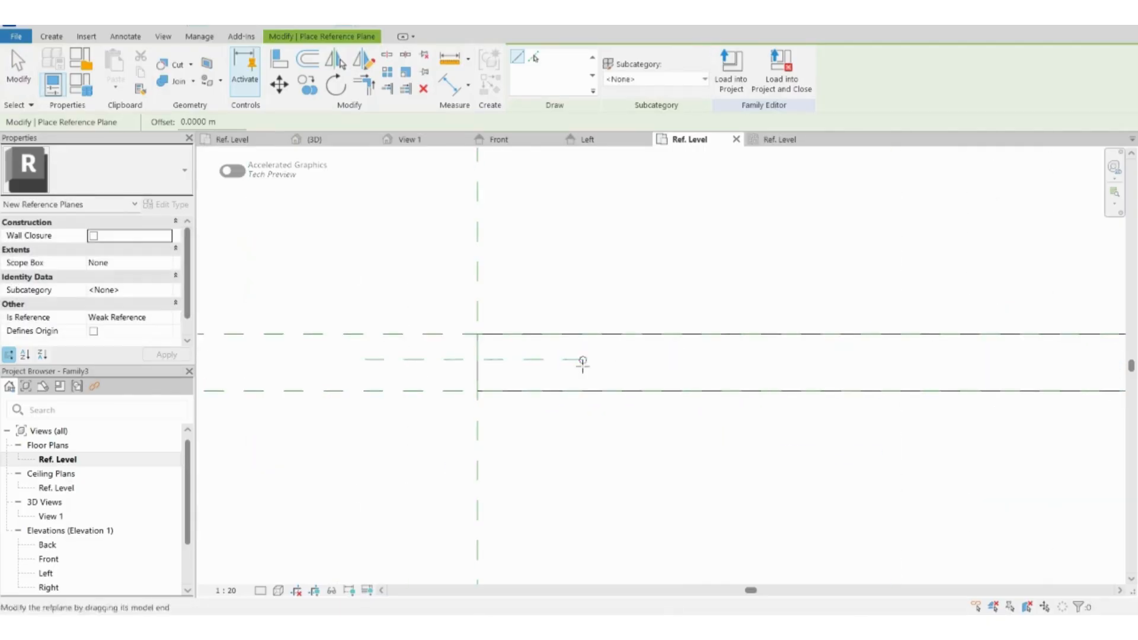
left_click(583, 360)
key("Escape")
Dimension the three planes across the panel's thickness and make their spacing equal
left_click(447, 87)
left_click(438, 391)
left_click(441, 359)
left_click(444, 334)
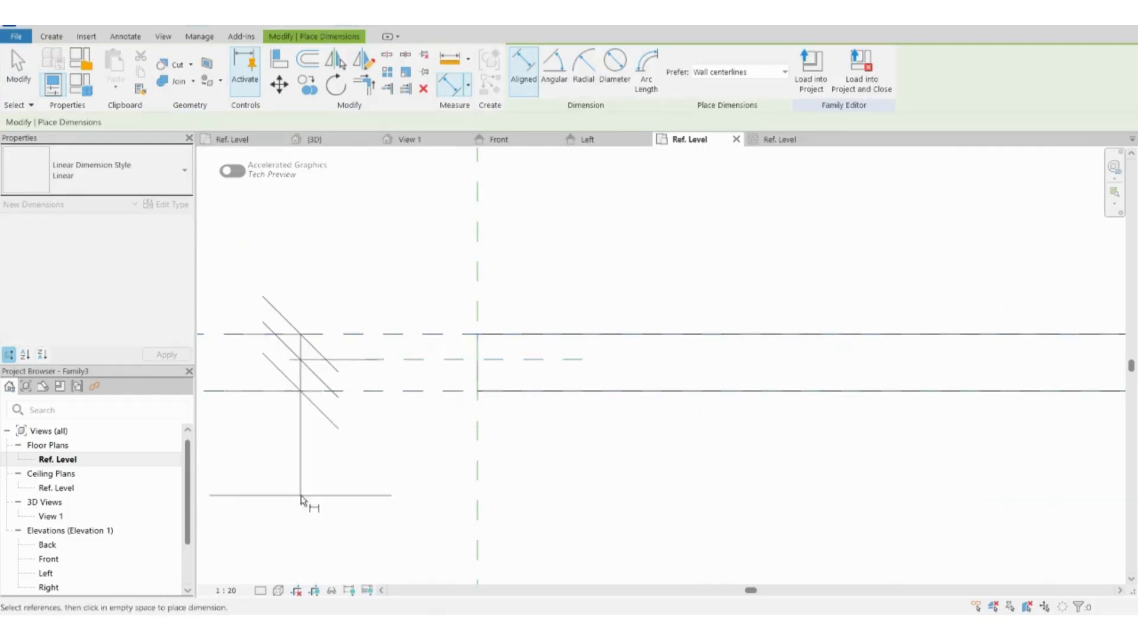
left_click(311, 497)
scroll(794, 406, "down", 5)
left_click(695, 394)
scroll(650, 399, "down", 1)
scroll(544, 385, "up", 5)
key("Escape")
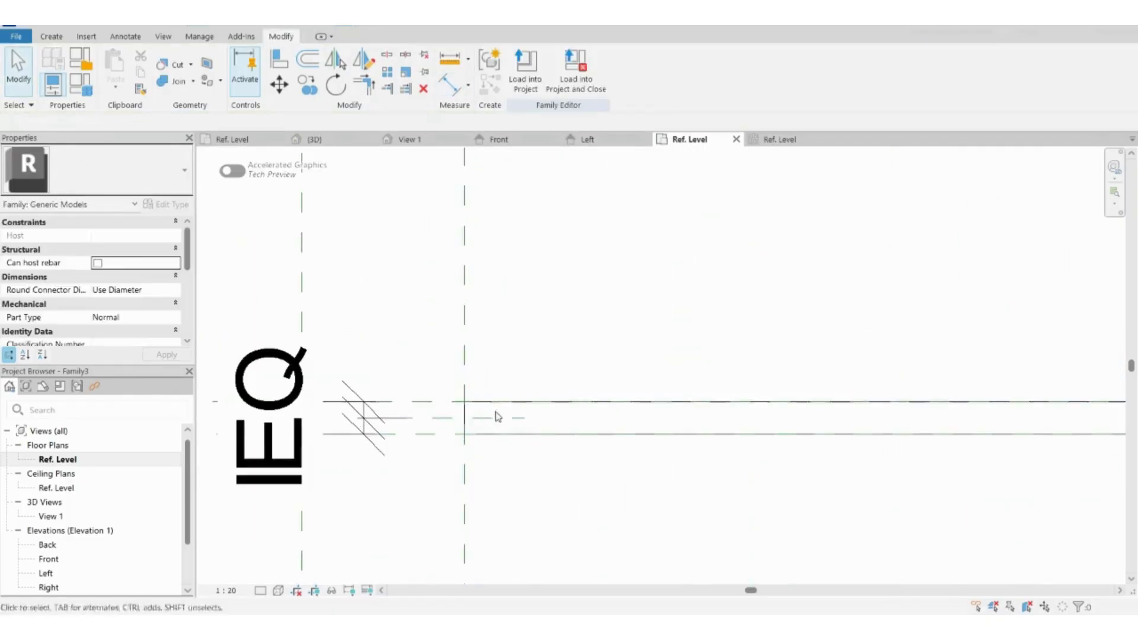
Extend the middle reference plane along the panel to beyond the outer right vertical plane
left_click(485, 415)
scroll(362, 374, "down", 3)
scroll(428, 389, "up", 1)
left_click_drag(406, 388, 962, 389)
left_click(750, 466)
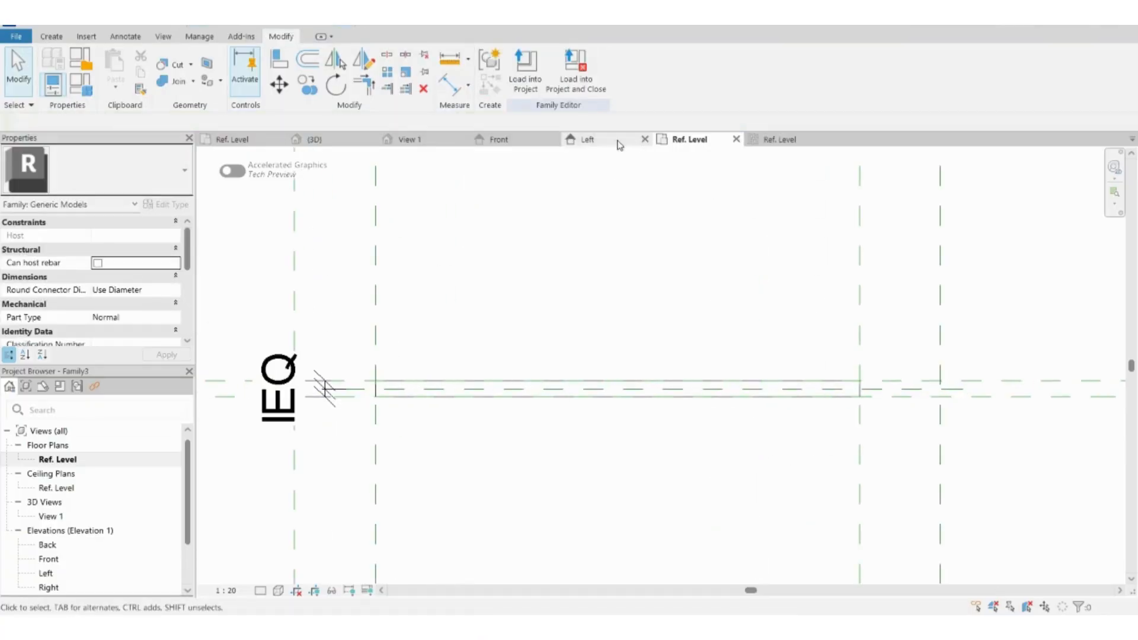
In the Front elevation, start an extrusion and sketch a small rectangle between the panel's bottom edge and the 0.75 m plane
double_click(118, 559)
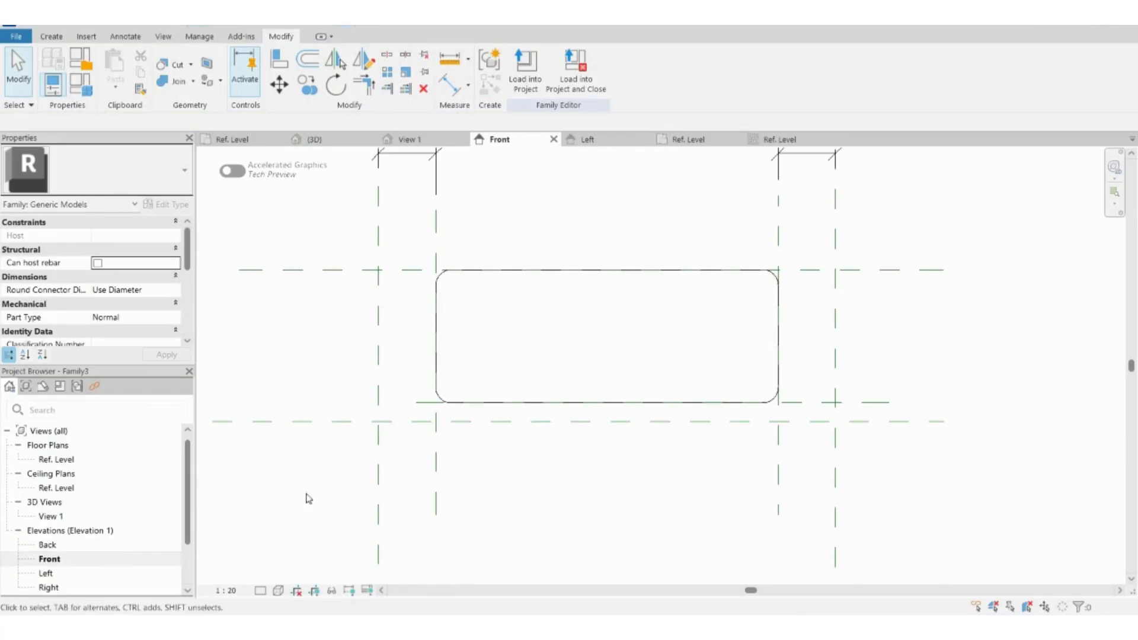
left_click(51, 37)
left_click(115, 65)
scroll(487, 421, "up", 2)
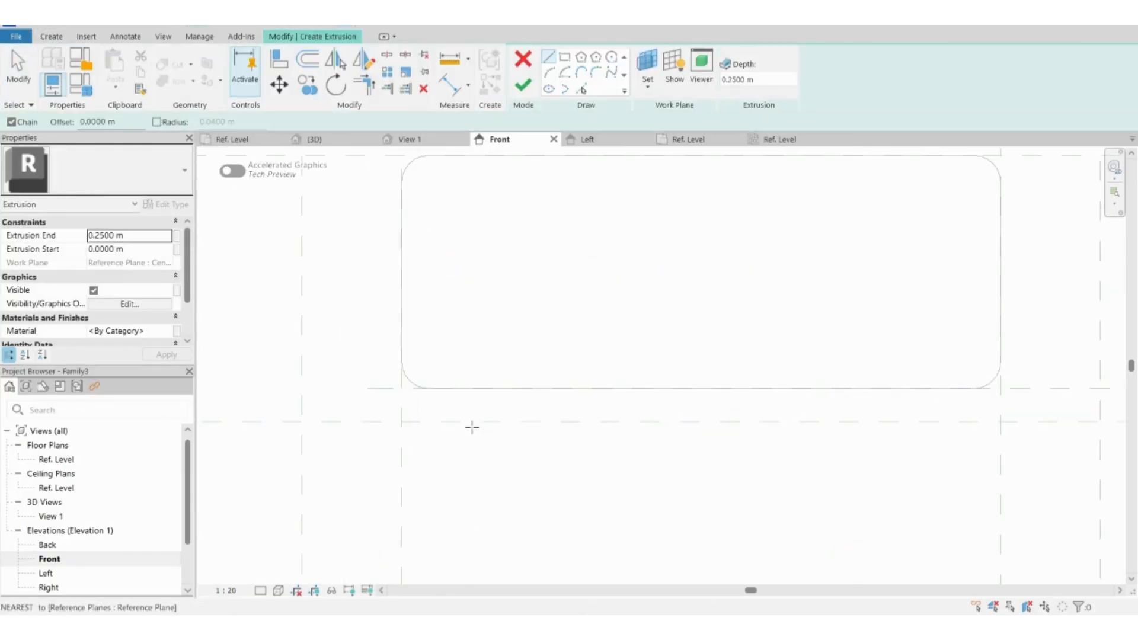
left_click(471, 421)
left_click(471, 389)
left_click(495, 388)
left_click(495, 422)
left_click(471, 421)
key("Escape")
key("Escape")
Stretch the small rectangle's upper edge upward so that it overlaps the bottom of the panel
scroll(487, 392, "up", 2)
left_click(487, 388)
left_click_drag(487, 392, 491, 366)
key("Escape")
scroll(424, 428, "down", 2)
Mirror the small rectangle about the panel's vertical centreline and finish the extrusion with a 0.03 m depth
left_click_drag(424, 385, 475, 492)
left_click(364, 66)
left_click(616, 235)
left_click(616, 265)
left_click(616, 267)
left_click(523, 85)
In the Ref. Level plan, stretch the support extrusion's upper face slightly beyond the panel's upper face
left_click(688, 140)
left_click_drag(620, 527, 618, 398)
scroll(459, 356, "up", 2)
scroll(741, 430, "up", 1)
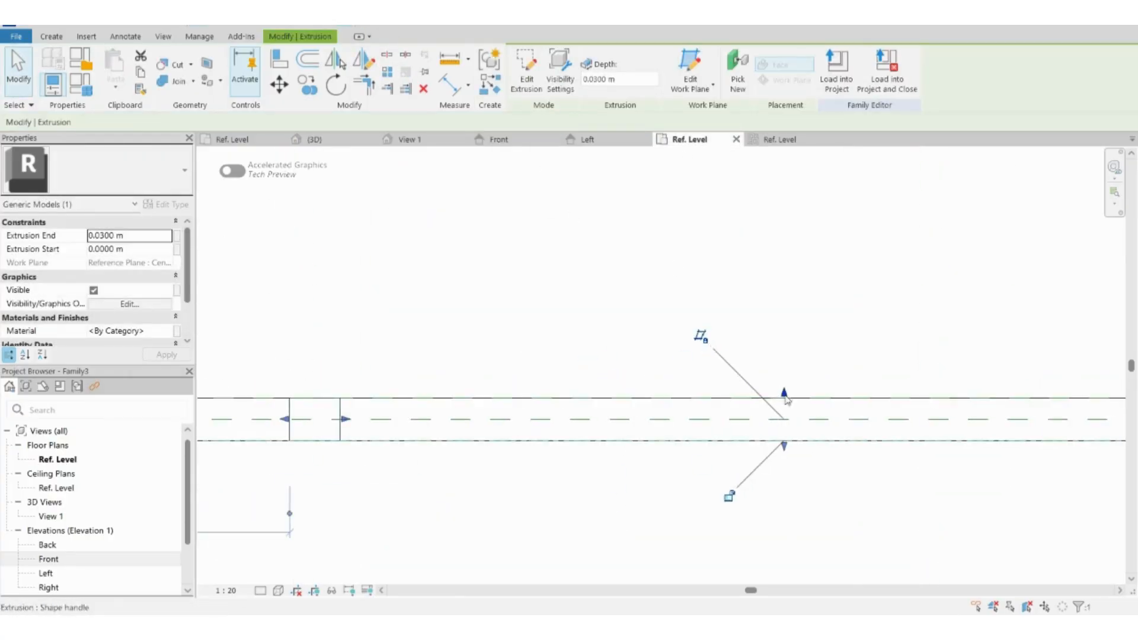
left_click_drag(785, 394, 785, 384)
left_click(901, 346)
scroll(902, 345, "down", 2)
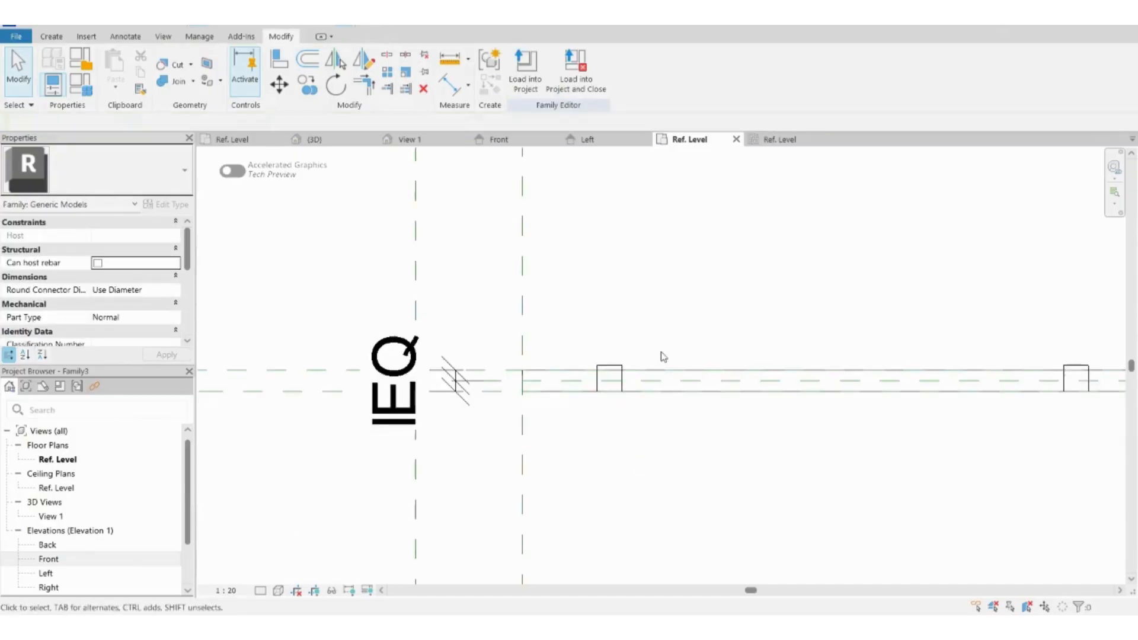
Place a reference plane about 0.010 m beyond the panel's upper face in plan and dimension it to that face
scroll(484, 336, "up", 1)
key("r")
key("p")
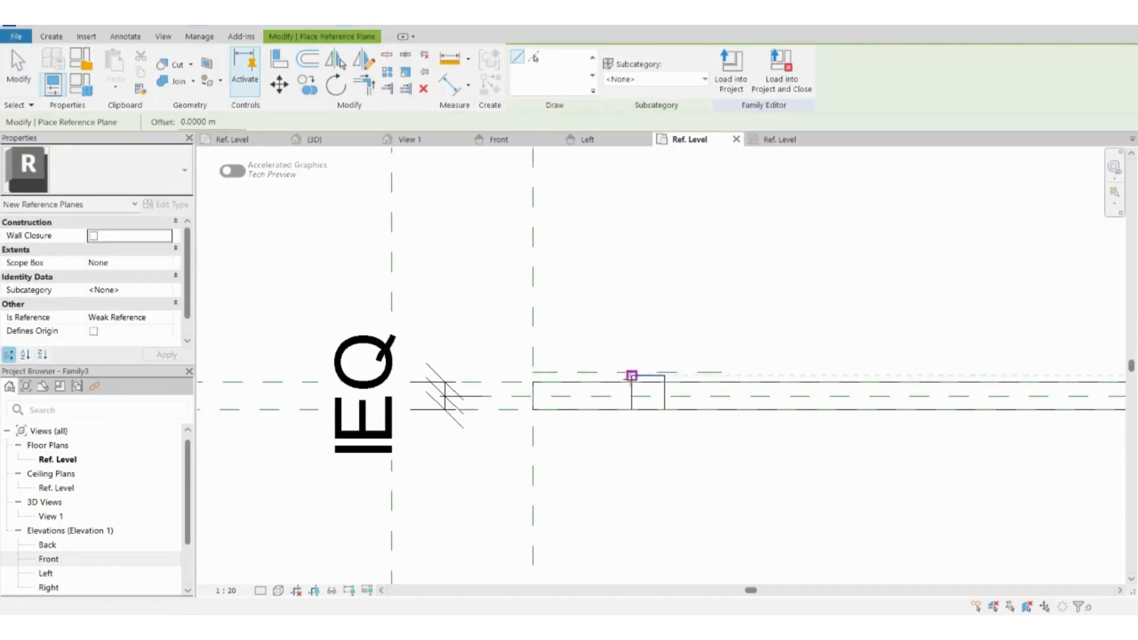
scroll(596, 381, "up", 2)
key("Escape")
left_click(595, 369)
scroll(558, 372, "up", 4)
key("Escape")
scroll(523, 321, "down", 3)
Stretch the support extrusion's upper face to the new reference plane and its lower face to the panel's centre plane
left_click(736, 332)
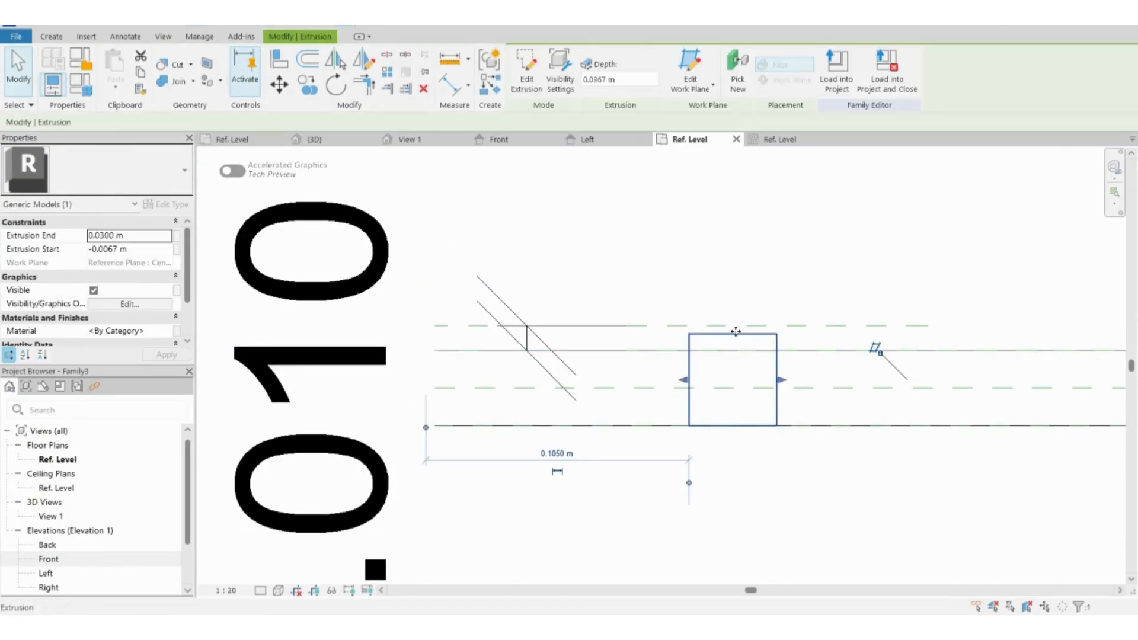
scroll(567, 375, "down", 3)
left_click_drag(994, 352, 994, 355)
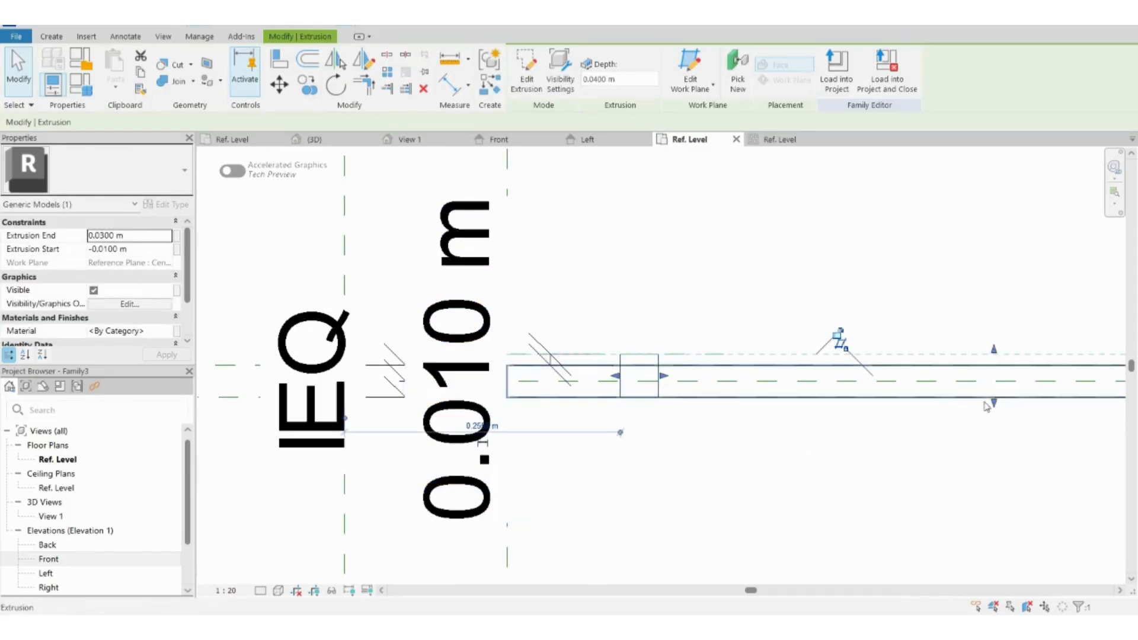
Mirror the support extrusion about the panel's centre plane and inspect the supports in 3D
left_click(338, 61)
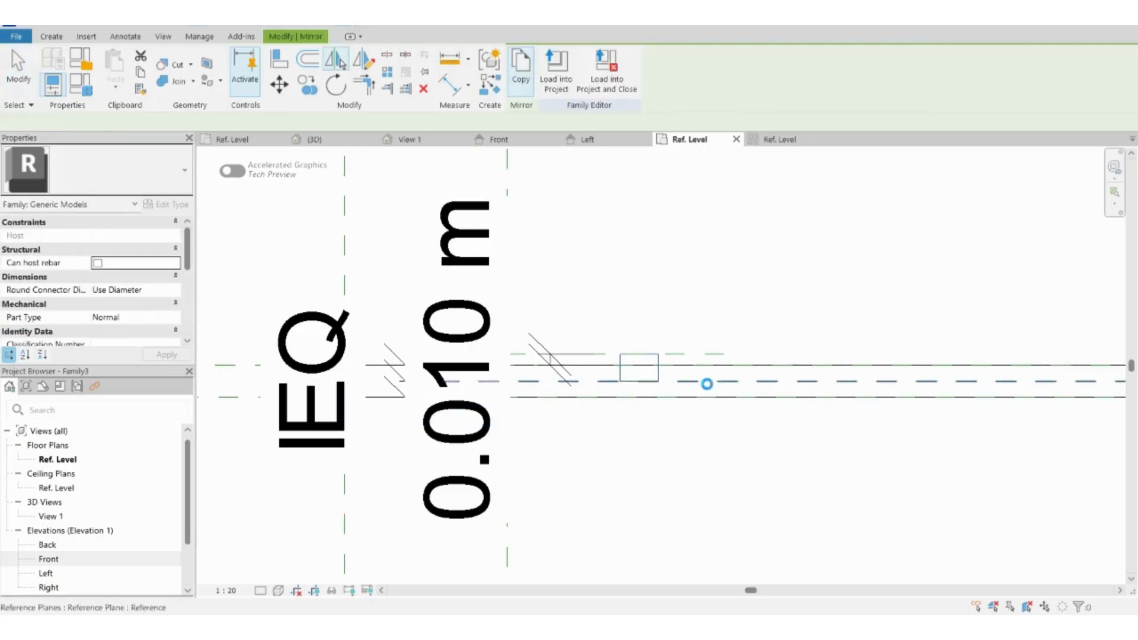
left_click(707, 382)
left_click(304, 26)
middle_click_drag(757, 493, 1004, 355, "shift")
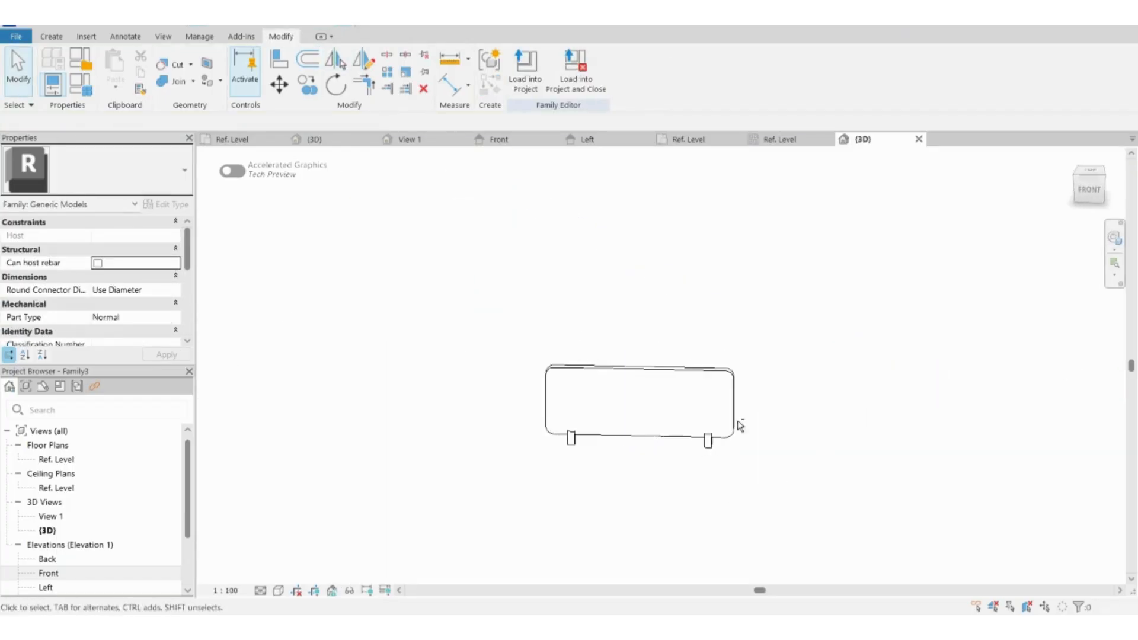
middle_click_drag(764, 496, 755, 537, "shift")
In the Ref. Level plan, move the outer reference plane to 0.005 m from the panel face and pull the support's face onto it
left_click(780, 139)
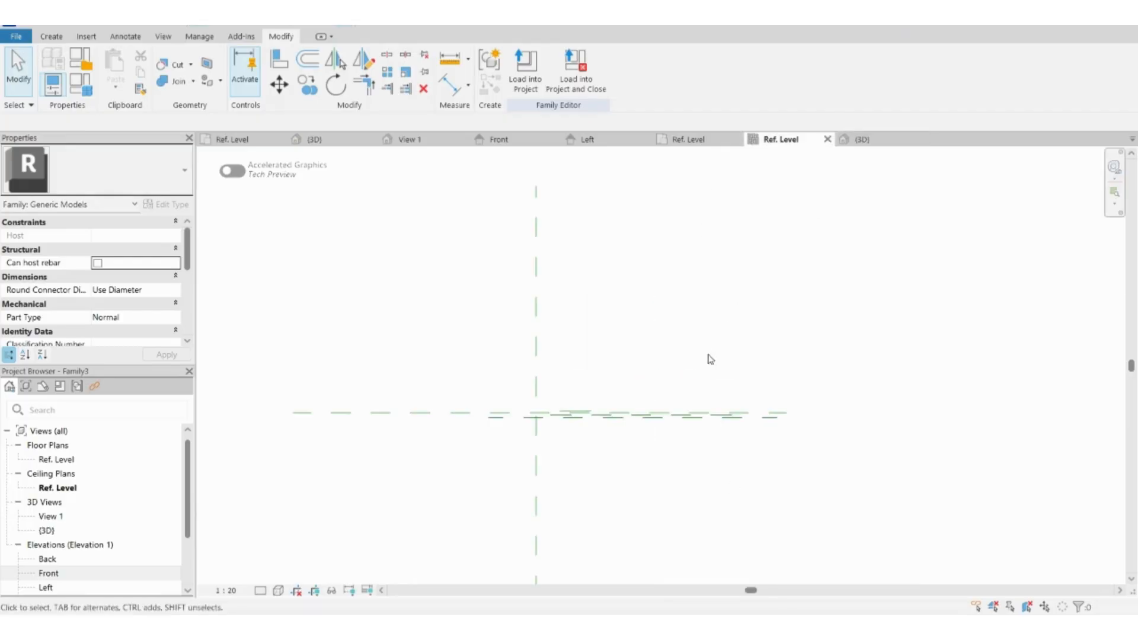
left_click(716, 141)
left_click(575, 333)
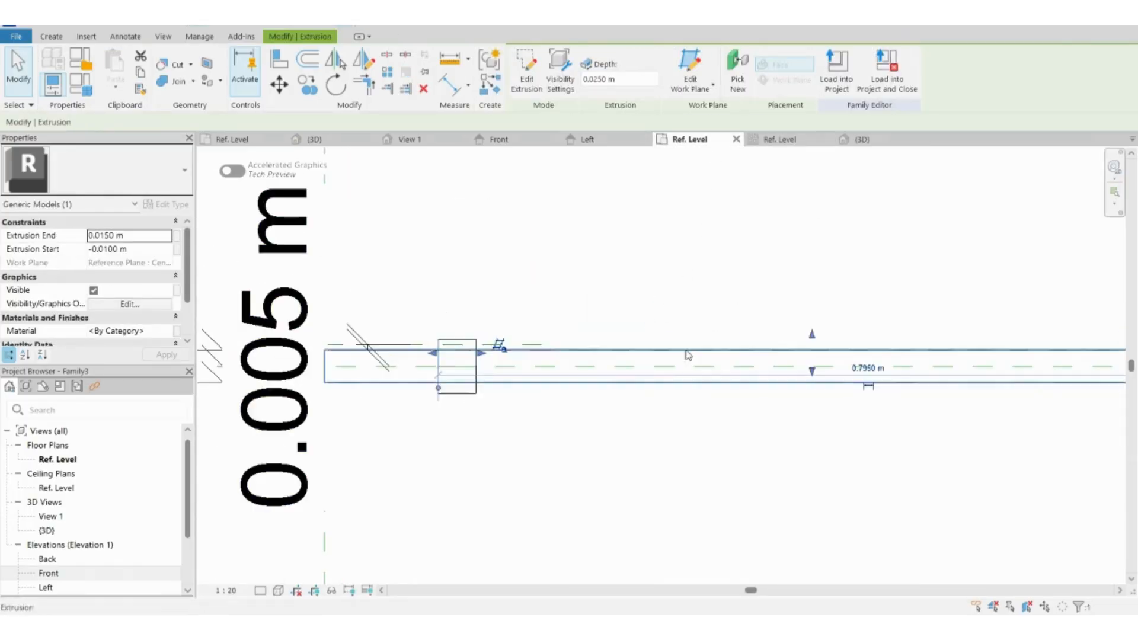
left_click_drag(813, 340, 812, 344)
key("Escape")
Delete the mirrored support and mirror the shortened one about the panel's centre plane
left_click(468, 394)
key("Delete")
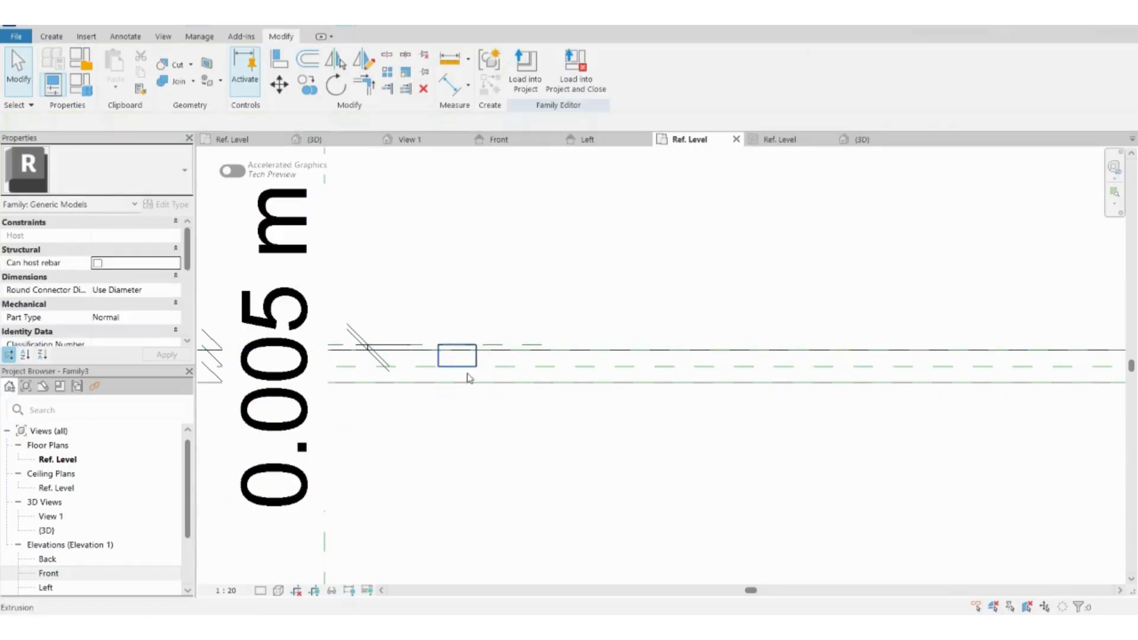
left_click(468, 366)
key("m")
key("m")
left_click(526, 367)
Inspect the panel and its supports from several sides in 3D and close the inactive views
scroll(462, 346, "up", 2)
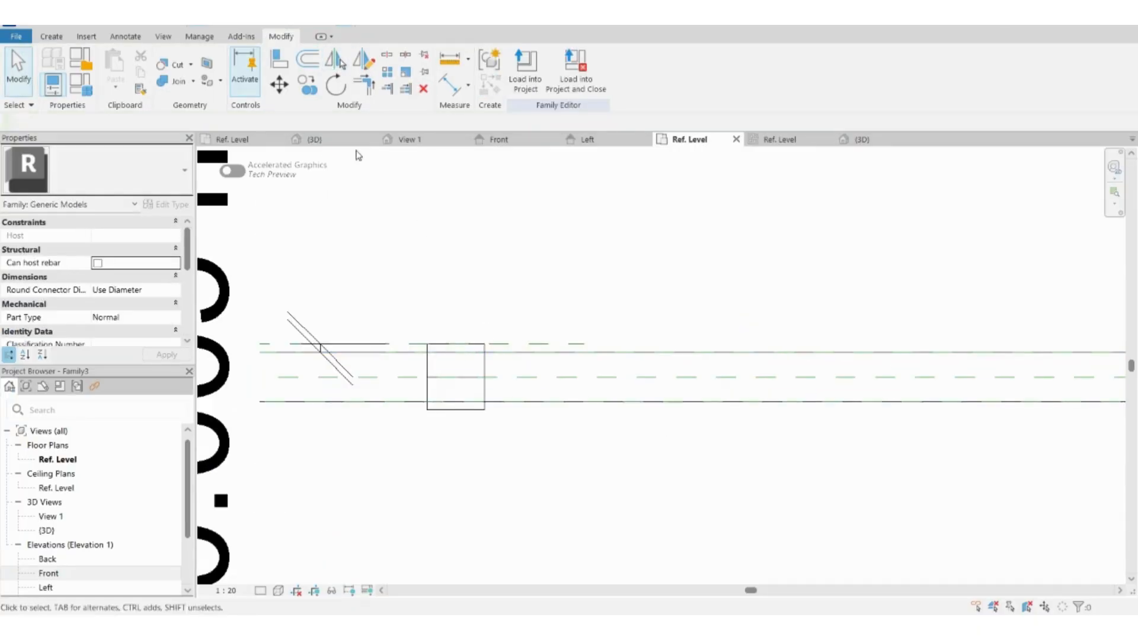
key("j")
key("g")
key("ctrl+Tab")
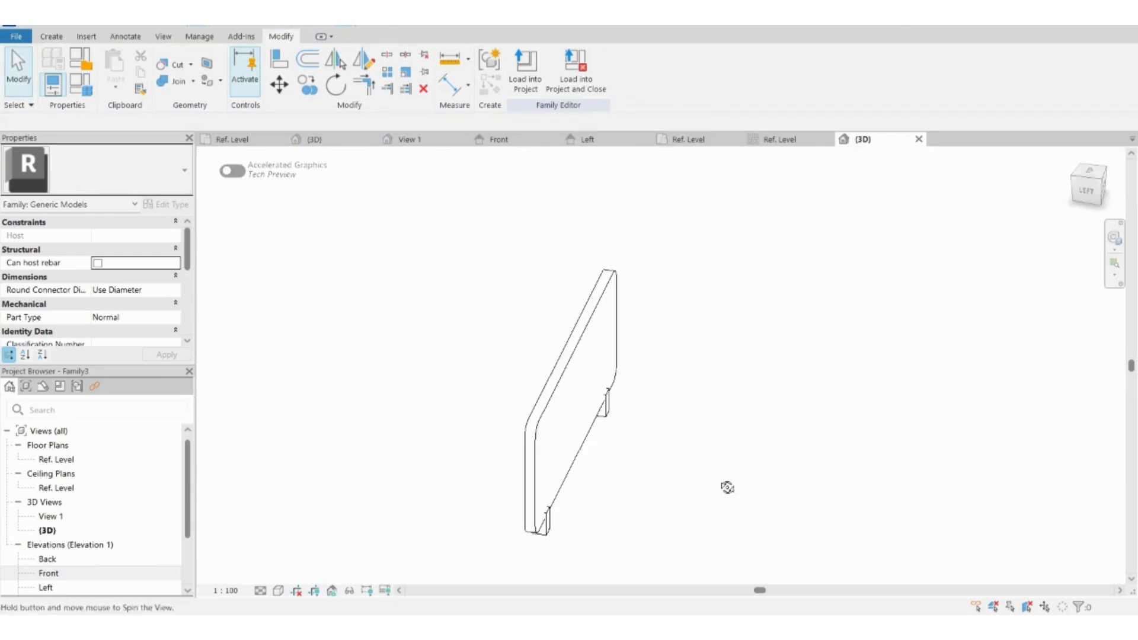
key("Escape")
mouse_move(714, 496)
middle_mouse_down("shift")
mouse_move(785, 506)
mouse_move(414, 501)
mouse_move(699, 503)
middle_mouse_up("shift")
scroll(706, 489, "up", 2)
left_click(373, 25)
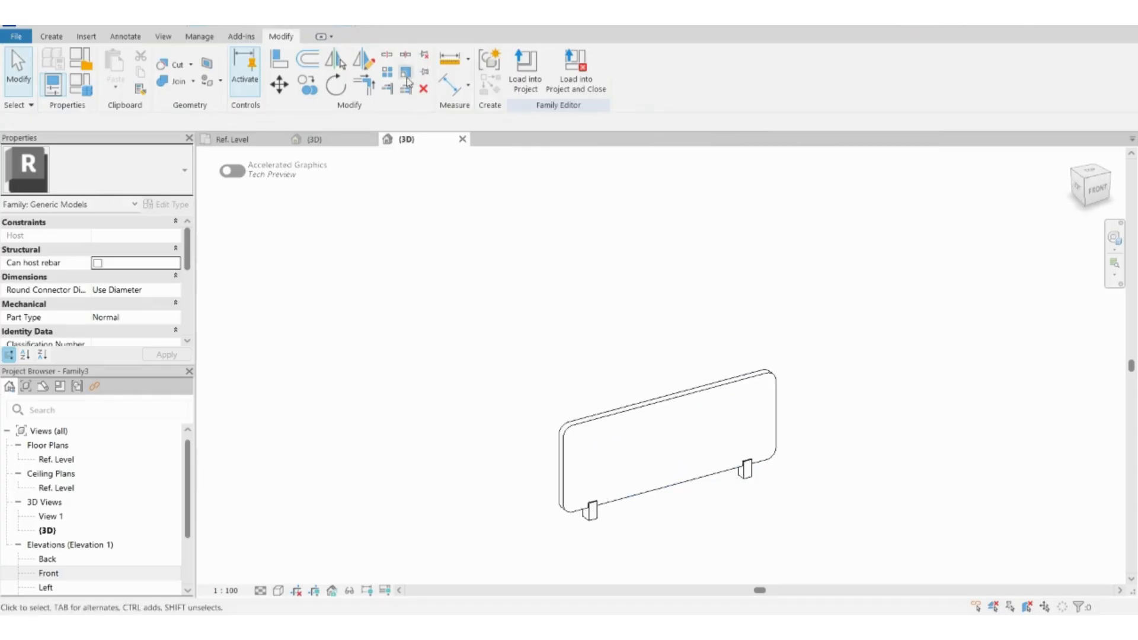
Review the open family views, then switch to Canva and examine the workstation elements on page 3
scroll(497, 240, "down", 3)
scroll(628, 345, "up", 6)
left_click(335, 141)
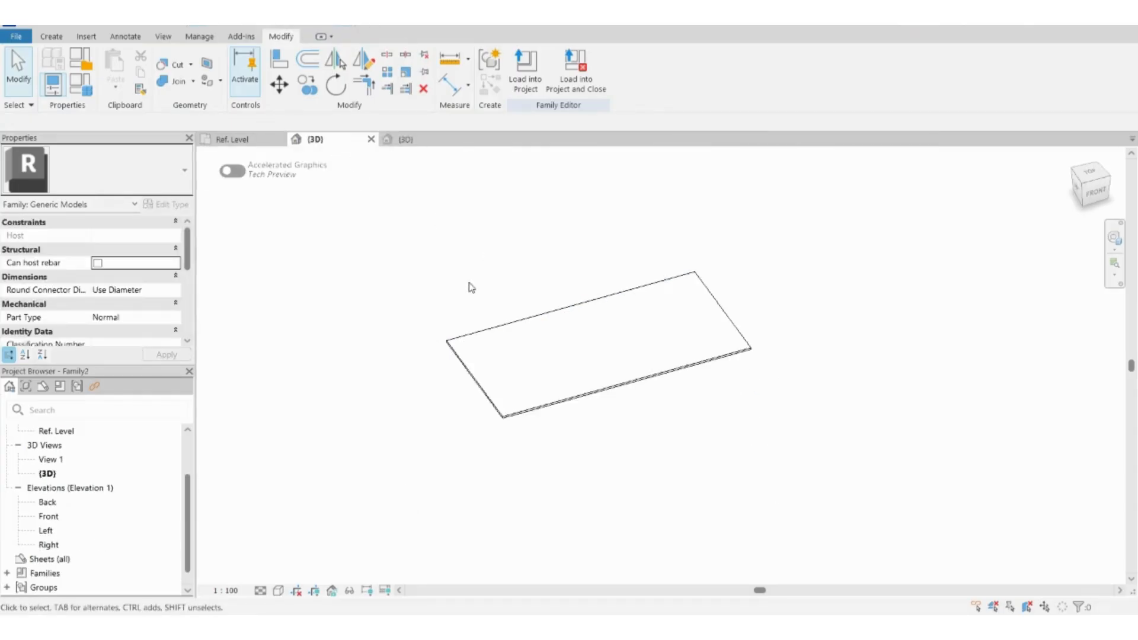
left_click(243, 143)
left_click(400, 141)
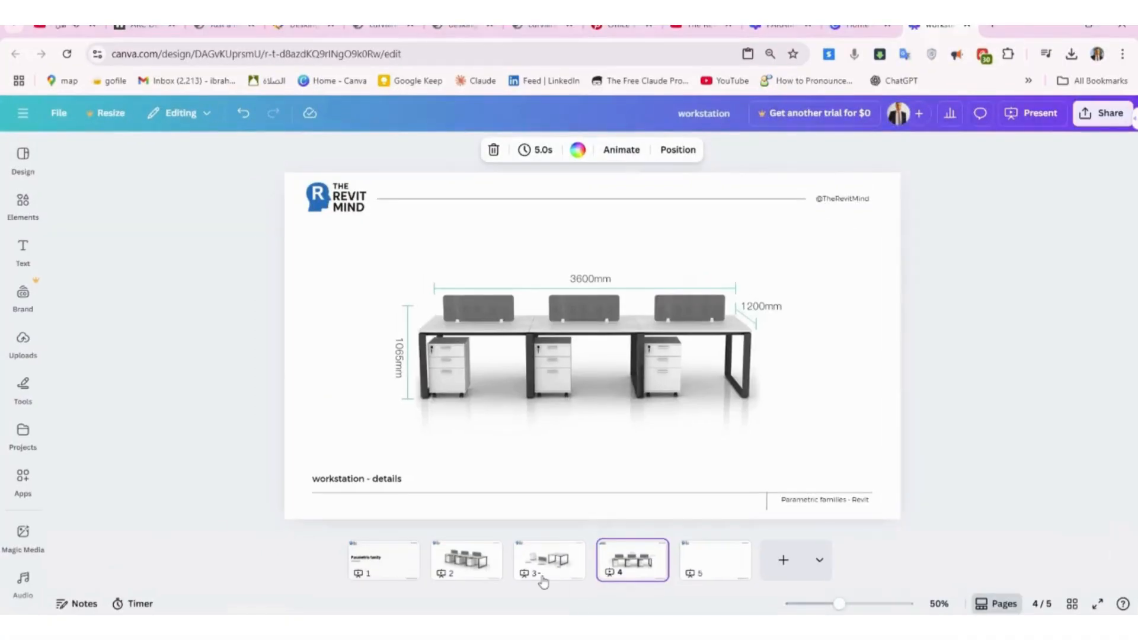
left_click(544, 578)
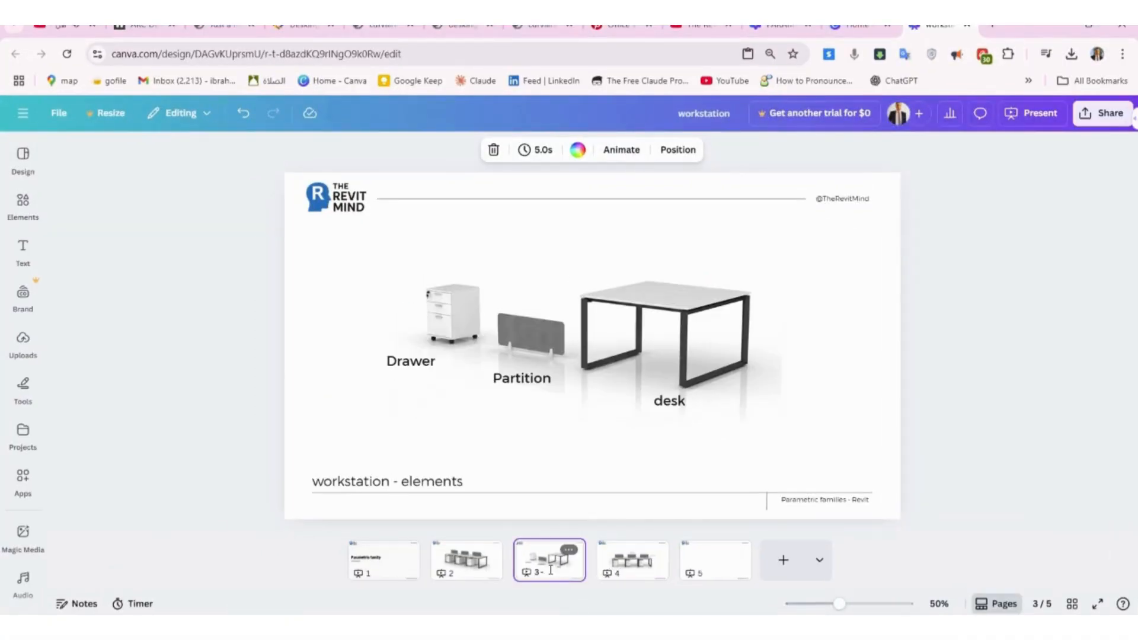
Back in Revit, create a new family from the Metric Generic Model template and open its Front elevation
mouse_move(680, 627)
left_click(675, 600)
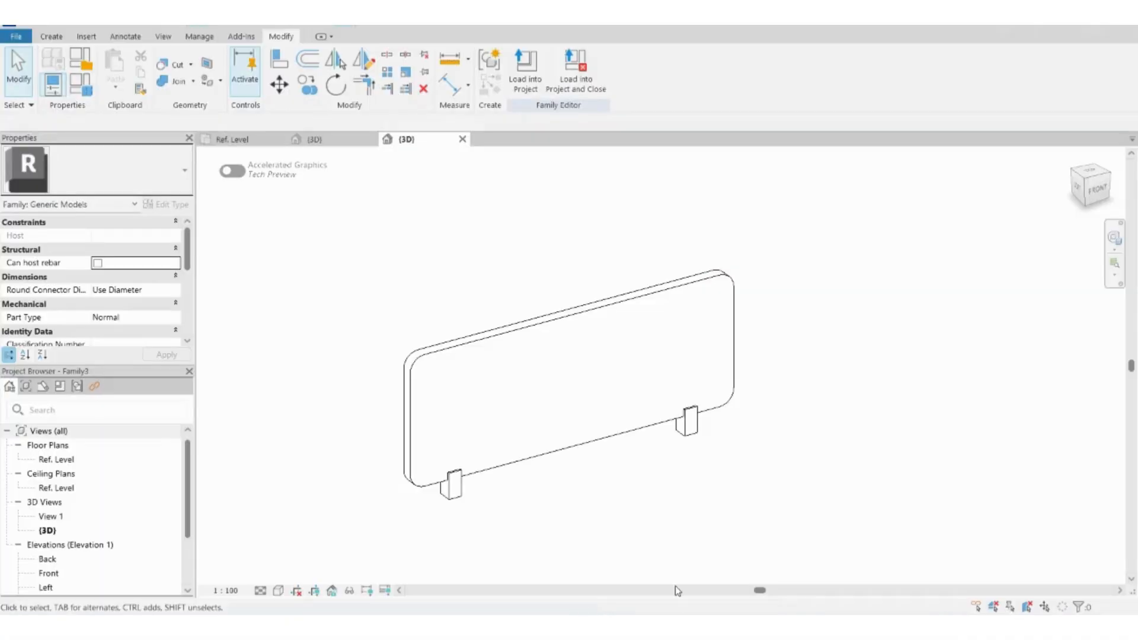
left_click(16, 36)
mouse_move(88, 94)
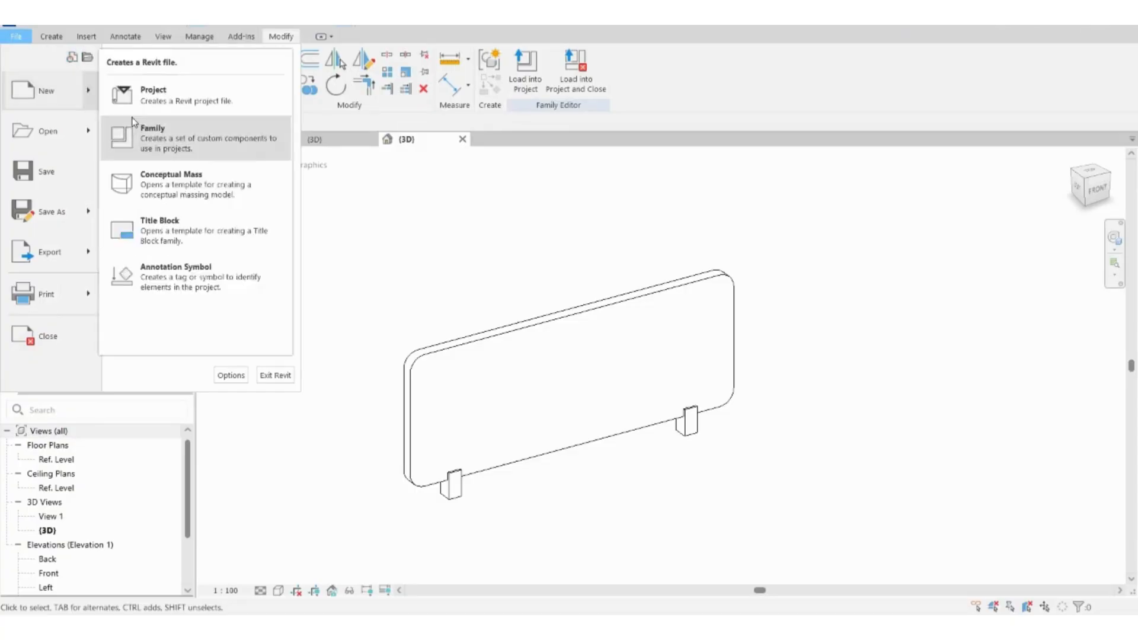
left_click(141, 130)
scroll(465, 318, "down", 9)
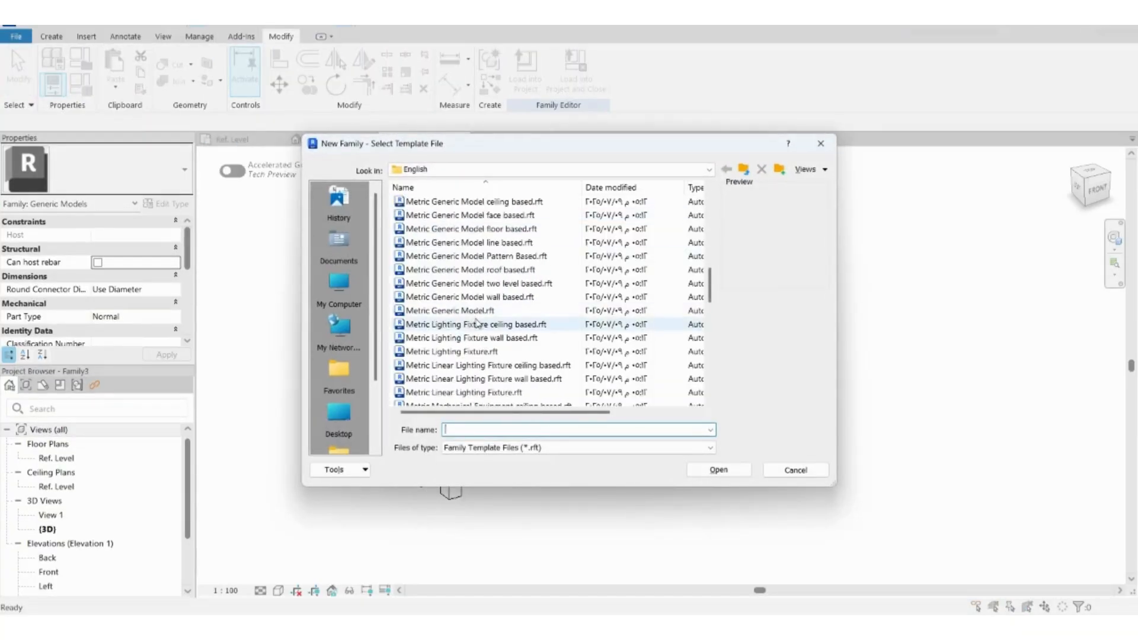
double_click(475, 310)
double_click(99, 557)
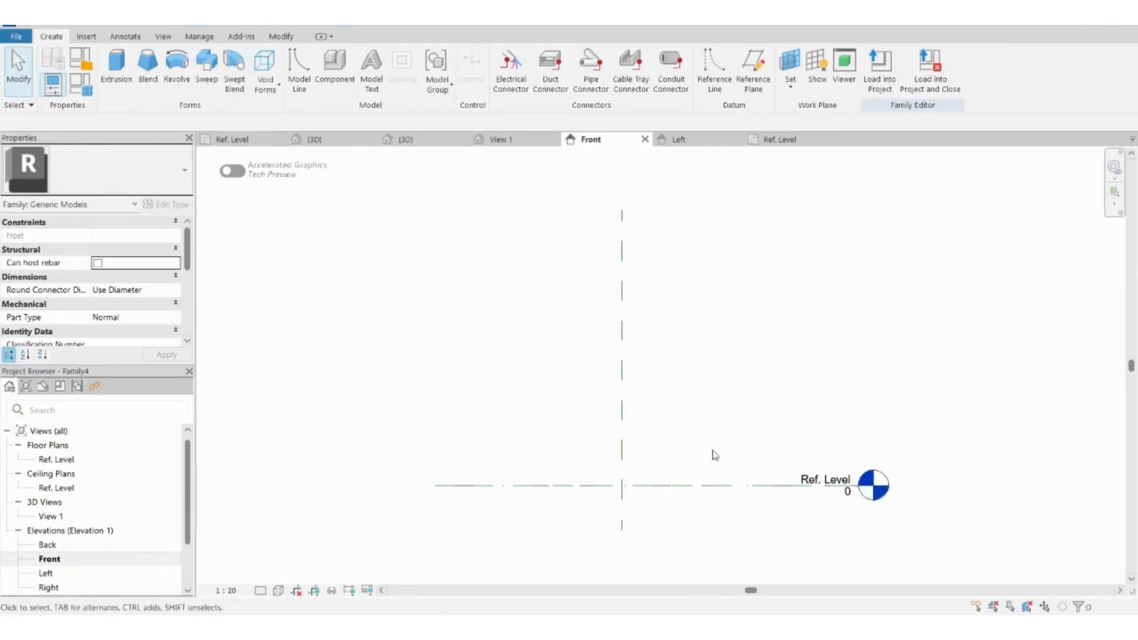
Set the new family's length units to metres with the m unit symbol
key("u")
key("n")
left_click(624, 252)
left_click(607, 237)
left_click(584, 287)
left_click(508, 274)
left_click(492, 338)
left_click(508, 308)
left_click(492, 323)
left_click(576, 421)
left_click(549, 456)
Place a vertical reference plane beside the centre plane and a horizontal one about 0.81 m above Ref. Level
key("r")
key("p")
left_click(696, 209)
left_click(697, 531)
left_click(746, 384)
left_click(555, 385)
key("Escape")
left_click(697, 424)
scroll(733, 432, "up", 1)
Try to set the horizontal reference plane's height above Ref. Level with a formula starting at .75
left_click(696, 371)
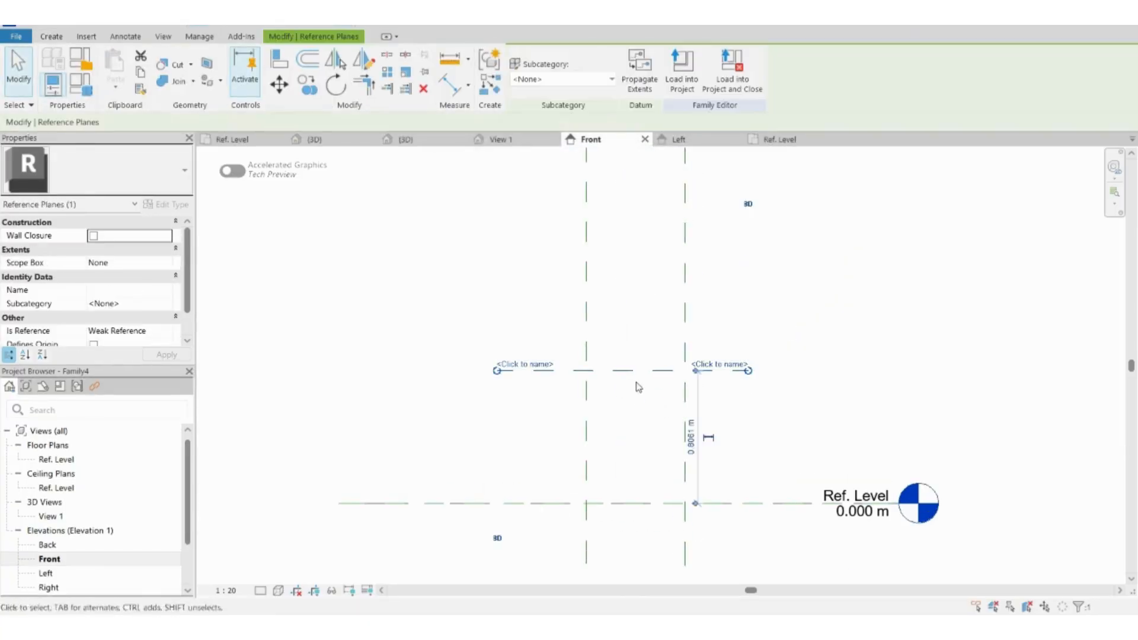
left_click(695, 435)
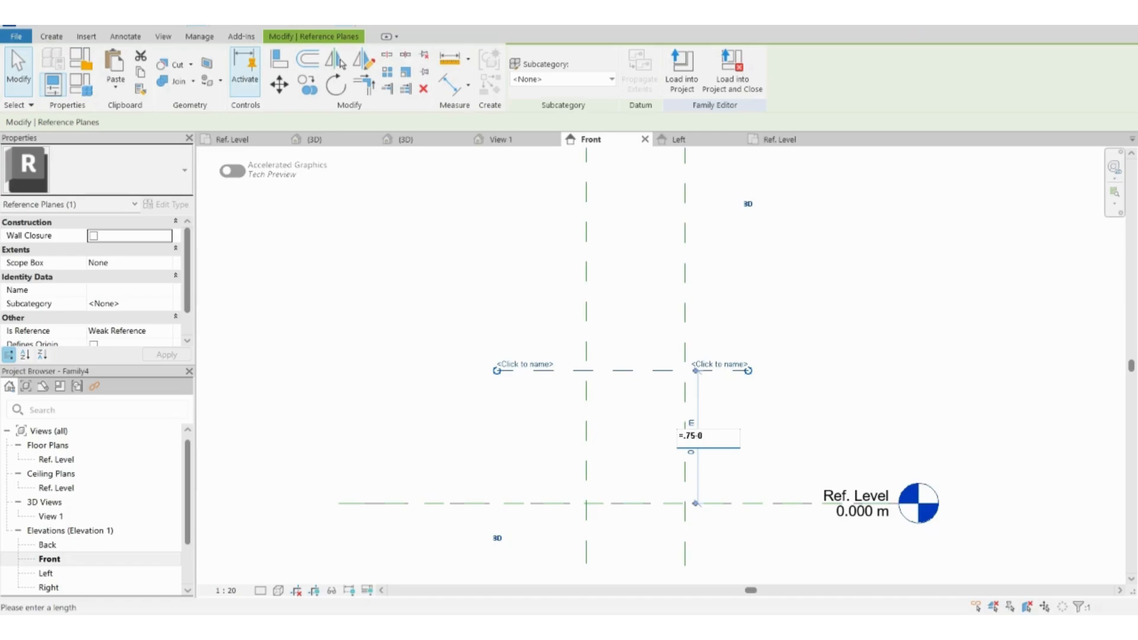
key("Escape")
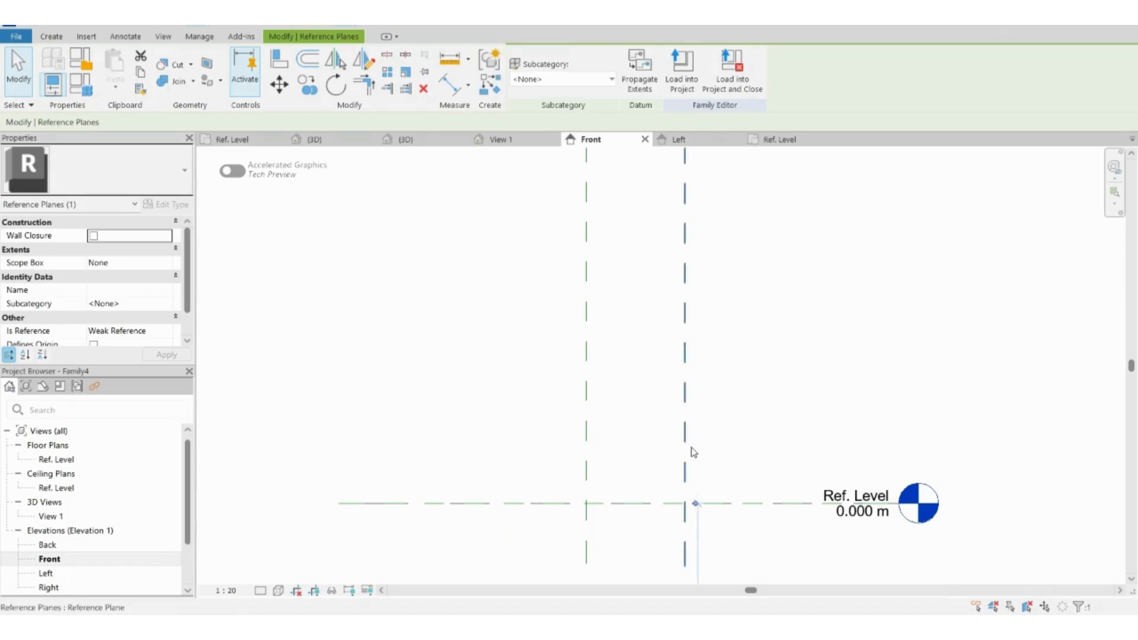
key("Escape")
scroll(742, 421, "down", 2)
scroll(742, 420, "up", 3)
Set the horizontal reference plane's height above Ref. Level to 0.65 m
left_click(726, 370)
left_click(694, 435)
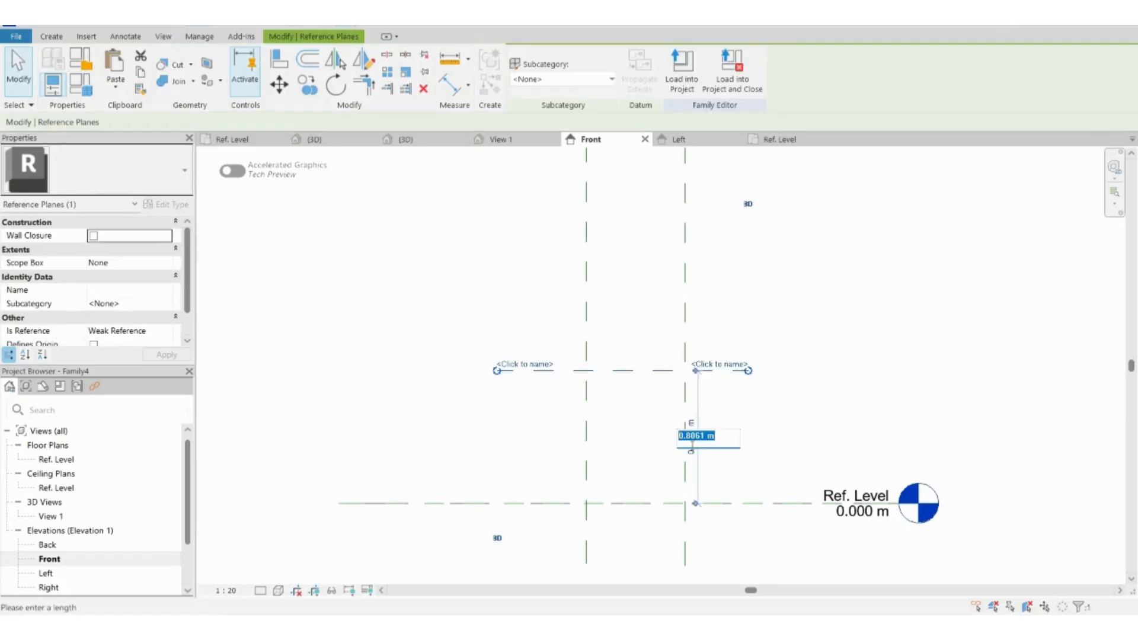
type(".65")
key("Return")
key("Escape")
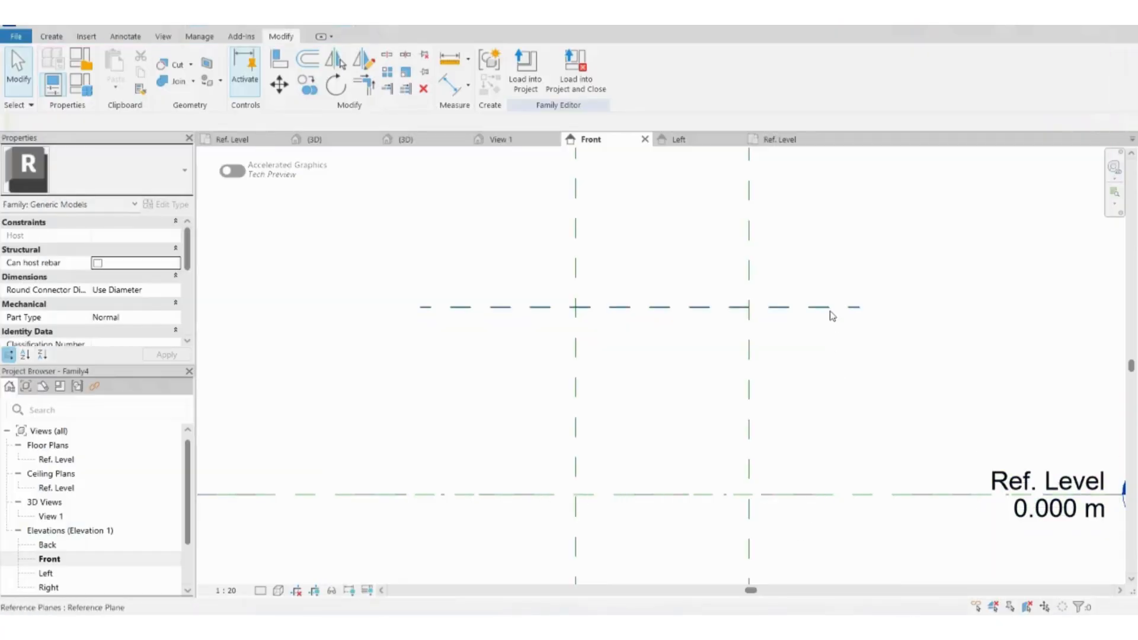
Place a second horizontal reference plane just above Ref. Level and adjust its distance from the level
key("r")
key("p")
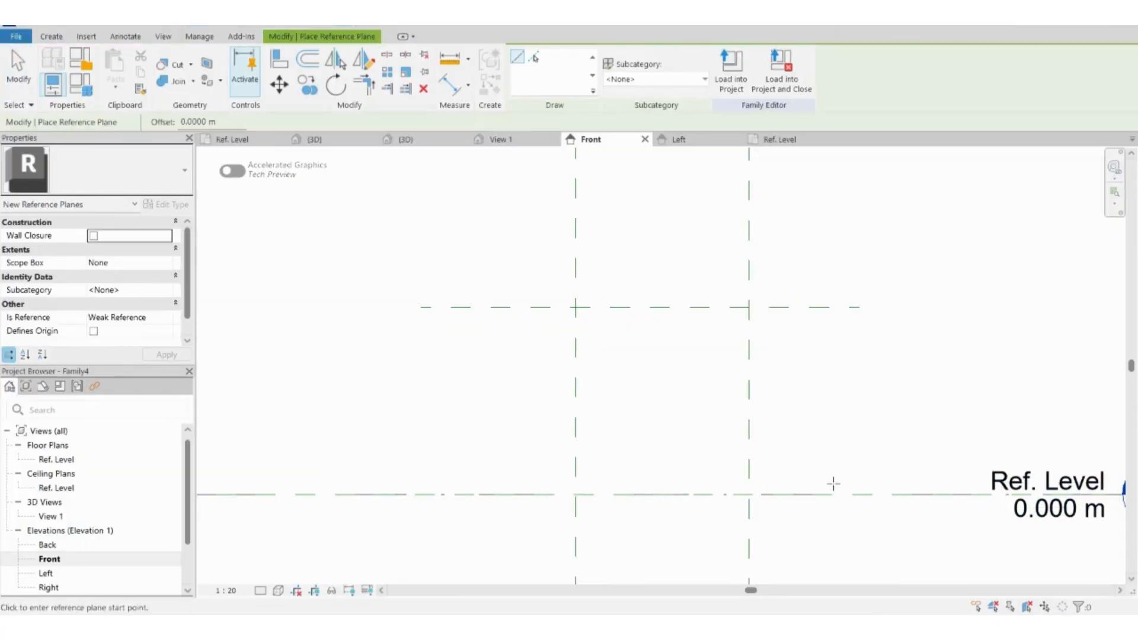
key("Escape")
left_click(676, 478)
left_click(760, 483)
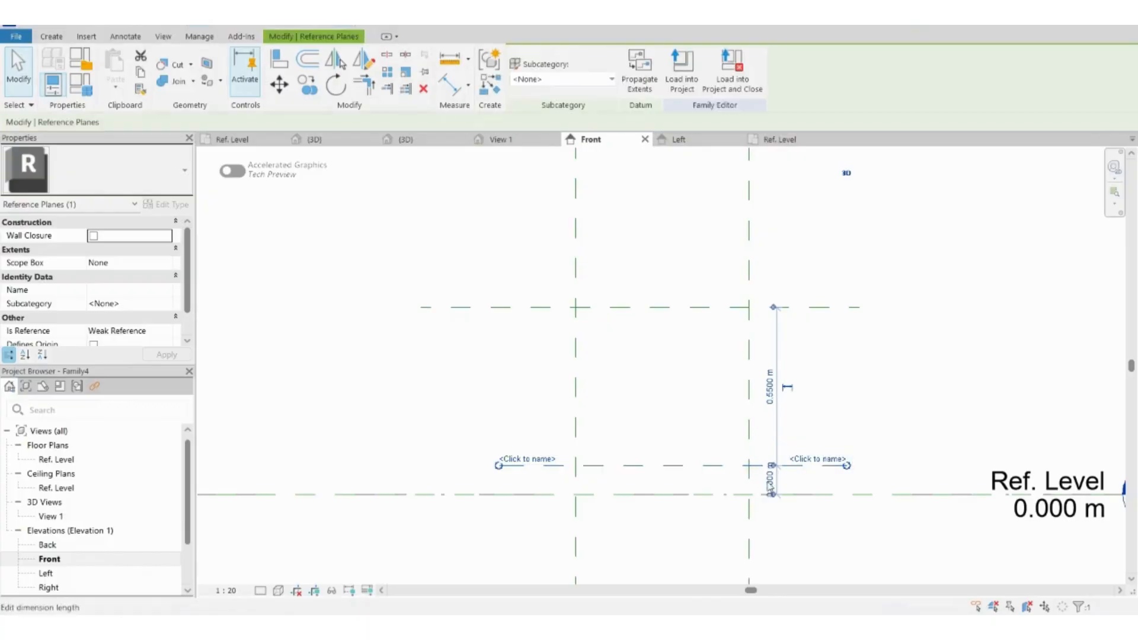
type(".")
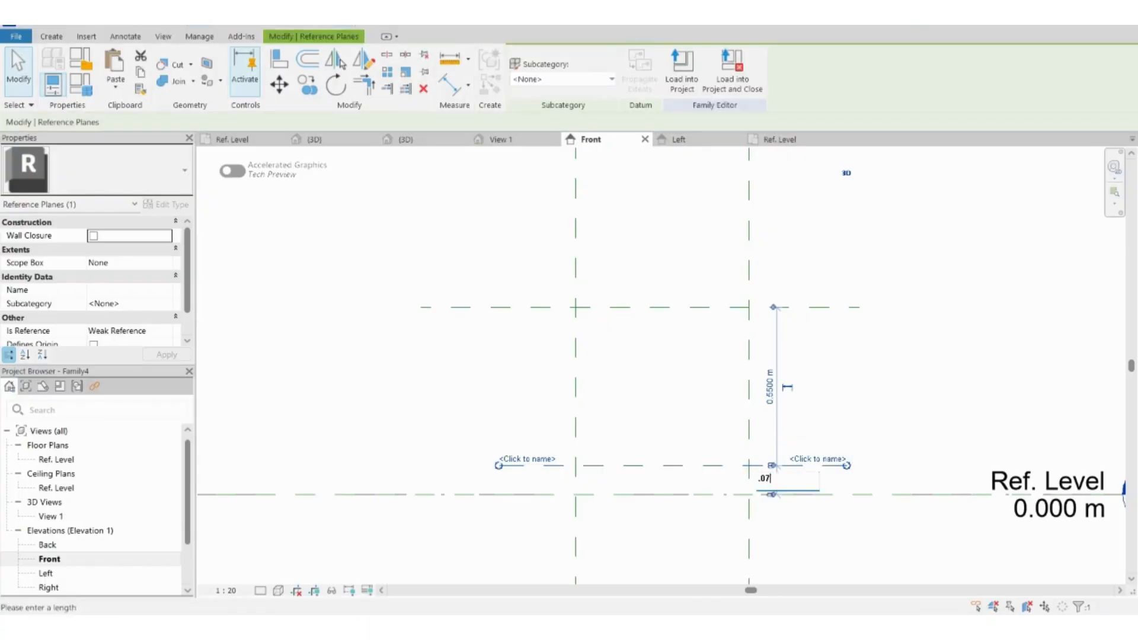
type("07")
key("Return")
key("Return")
key("Escape")
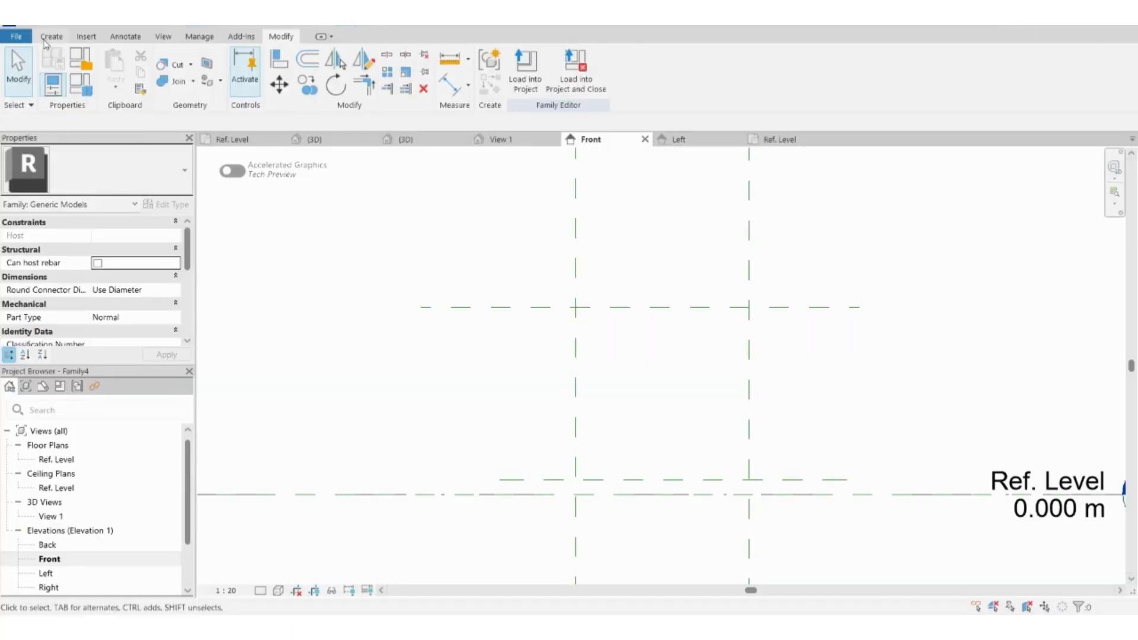
Create a square frame extrusion on the four reference plane intersections, with an inner outline offset 0.018 m
left_click(50, 36)
left_click(113, 70)
left_click(576, 307)
left_click(565, 56)
left_click(576, 307)
left_click(749, 479)
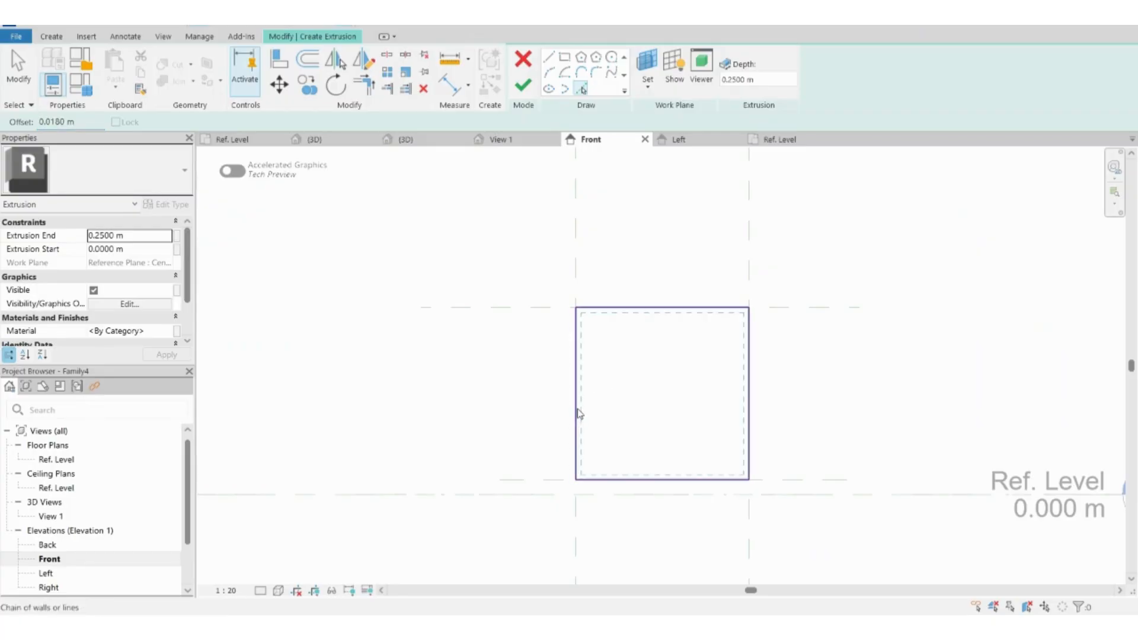
left_click(522, 85)
In the Ref. Level plan, place a reference plane in front of the extrusion, parallel to the front/back centre plane
double_click(57, 459)
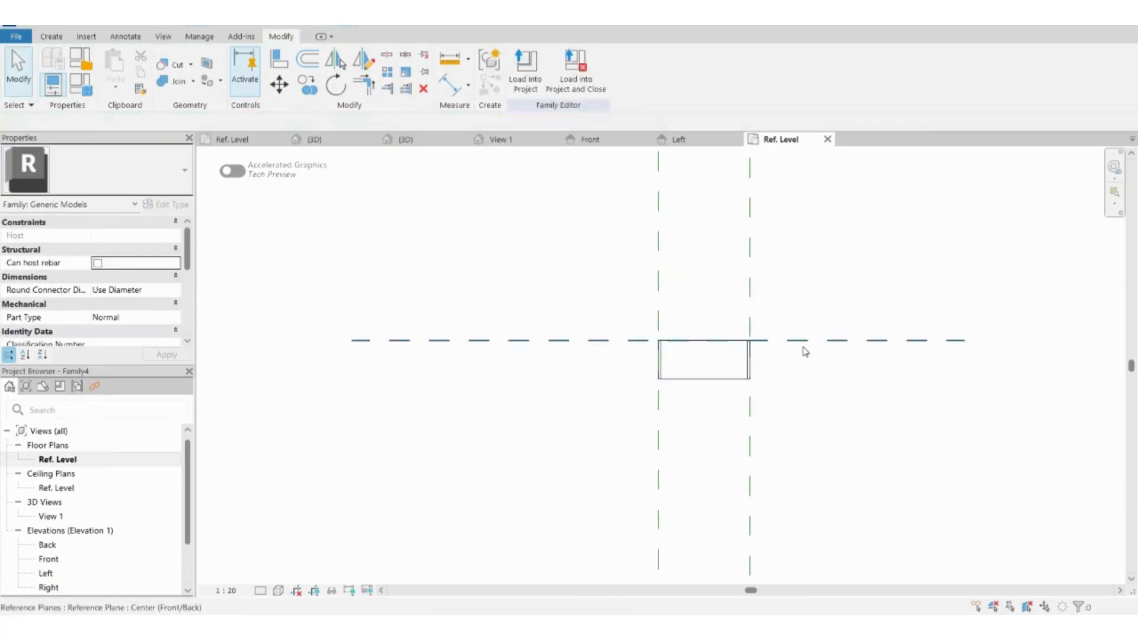
left_click(803, 350)
key("c")
key("s")
left_click(844, 401)
left_click(583, 400)
key("Escape")
key("Escape")
Dimension the new reference plane to the front/back centre plane and set the distance to 0.4 m
left_click(450, 86)
left_click(625, 401)
left_click(610, 341)
left_click(608, 362)
key("Escape")
key("Escape")
left_click(640, 400)
left_click(598, 371)
type(".5")
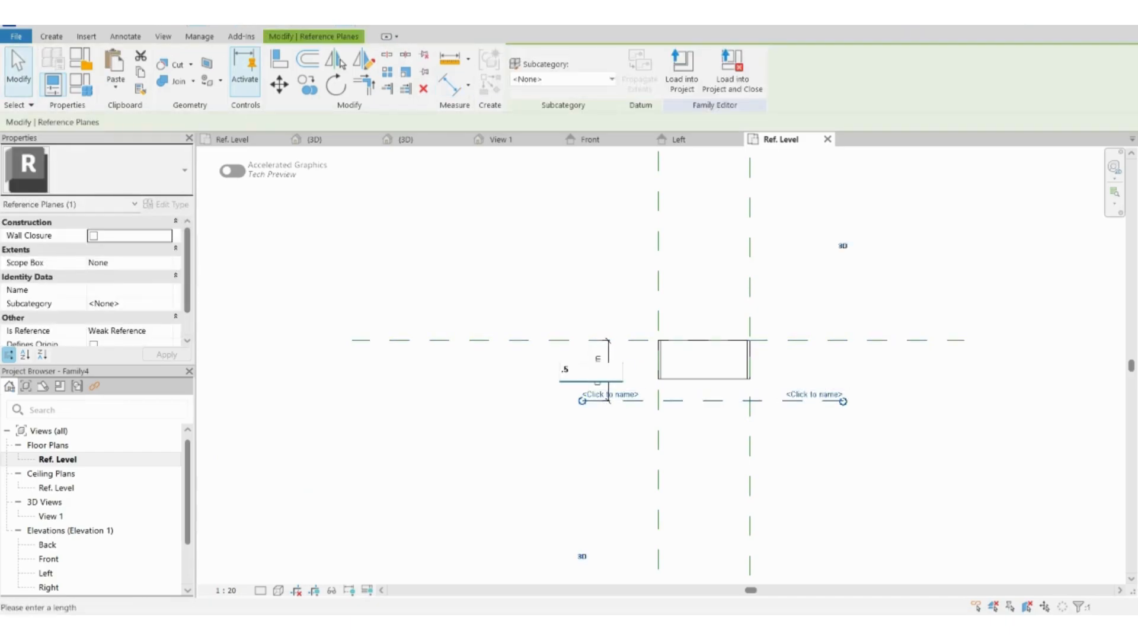
type("4")
key("Return")
key("Escape")
Stretch the frame extrusion's front face to the new reference plane
scroll(745, 369, "up", 2)
left_click(711, 387)
left_click_drag(683, 391, 684, 419)
left_click(682, 491)
Inspect the hollow box from several sides in the 3D view
left_click(305, 30)
scroll(623, 470, "down", 2)
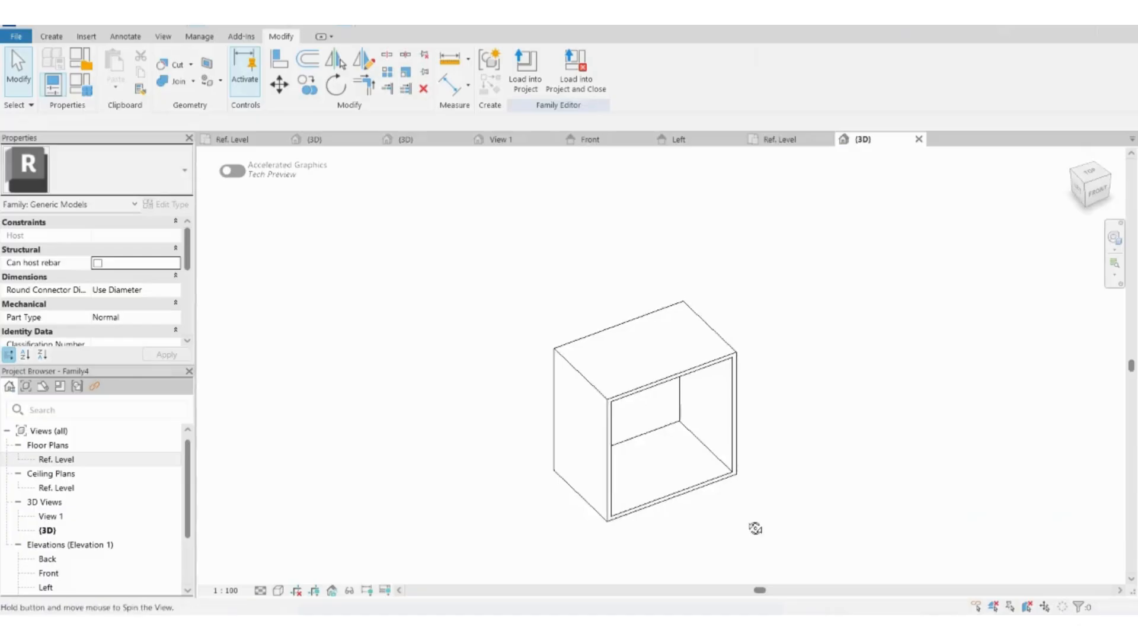
middle_click_drag(754, 528, 721, 401, "shift")
scroll(741, 475, "up", 3)
scroll(753, 513, "down", 2)
scroll(750, 511, "down", 1)
middle_click_drag(751, 510, 482, 522, "shift")
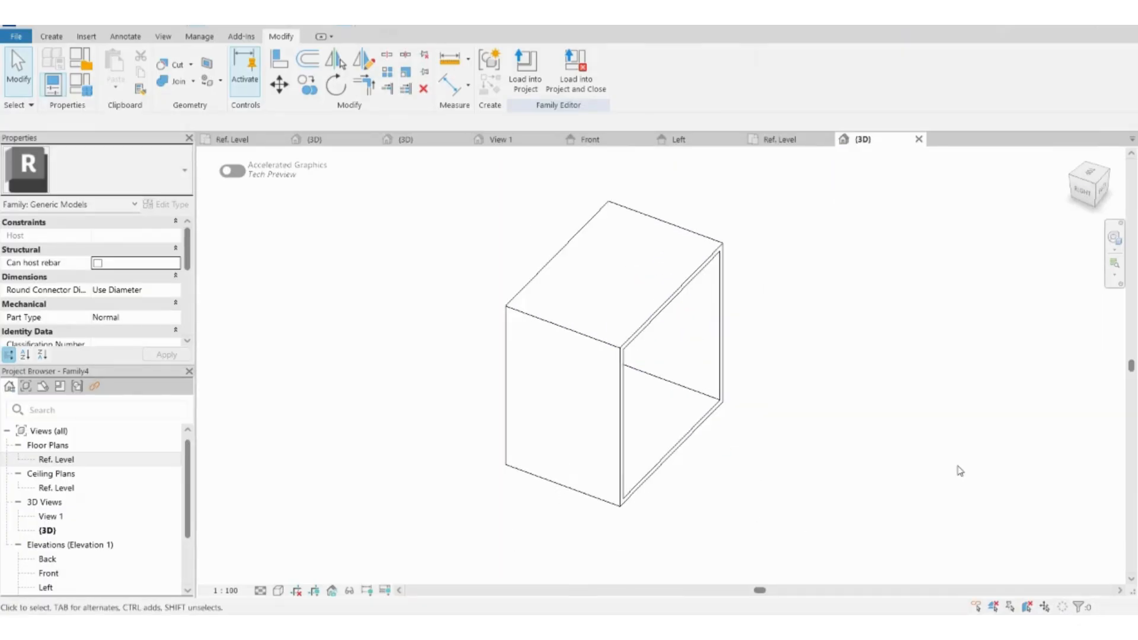
Start an extrusion and pick the box's rear frame face as its work plane
scroll(962, 469, "up", 2)
middle_click_drag(799, 402, 781, 388, "shift")
left_click(62, 35)
left_click(118, 71)
left_click(648, 71)
left_click(457, 333)
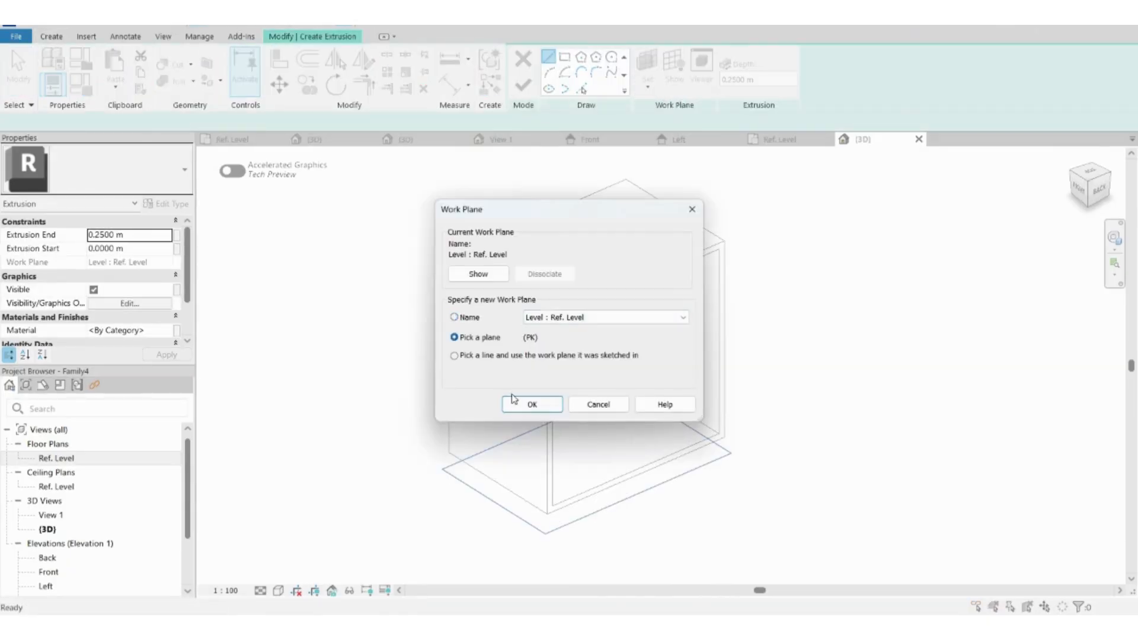
left_click(531, 402)
left_click(559, 411)
In the back view, sketch a rectangle over the frame's inner opening and finish the extrusion at 0.25 m depth
left_click(1099, 188)
left_click(564, 57)
left_click(801, 226)
left_click(530, 498)
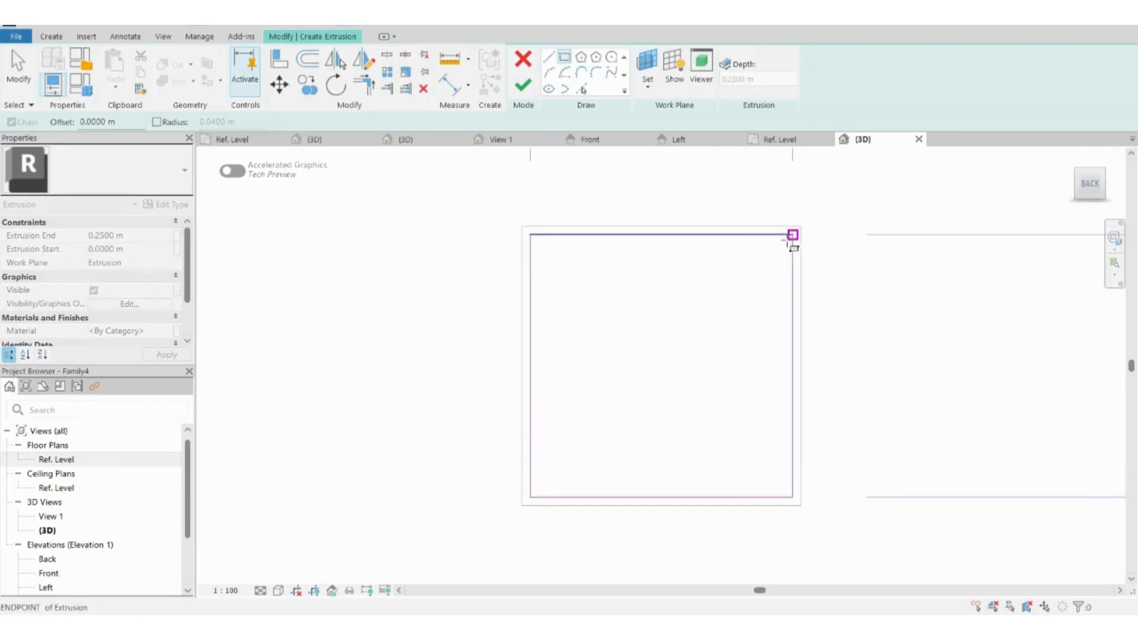
left_click(522, 86)
middle_click_drag(533, 347, 596, 372, "shift")
key("Escape")
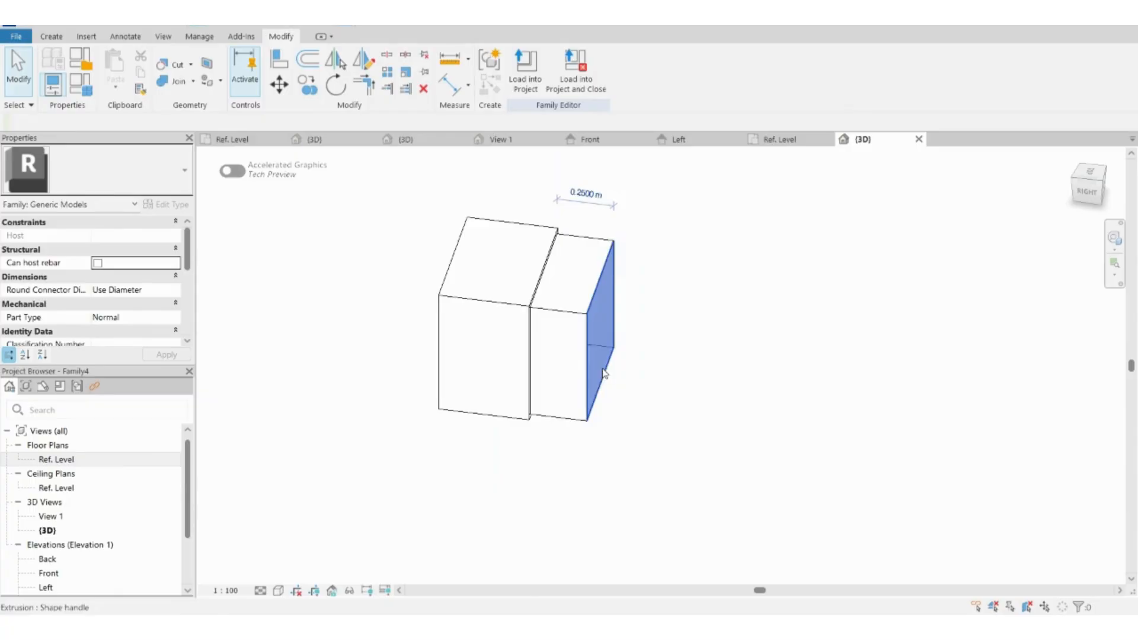
Reduce the back panel extrusion's depth in the 3D view so it stays within the frame
left_click(603, 373)
left_click(594, 194)
key("Return")
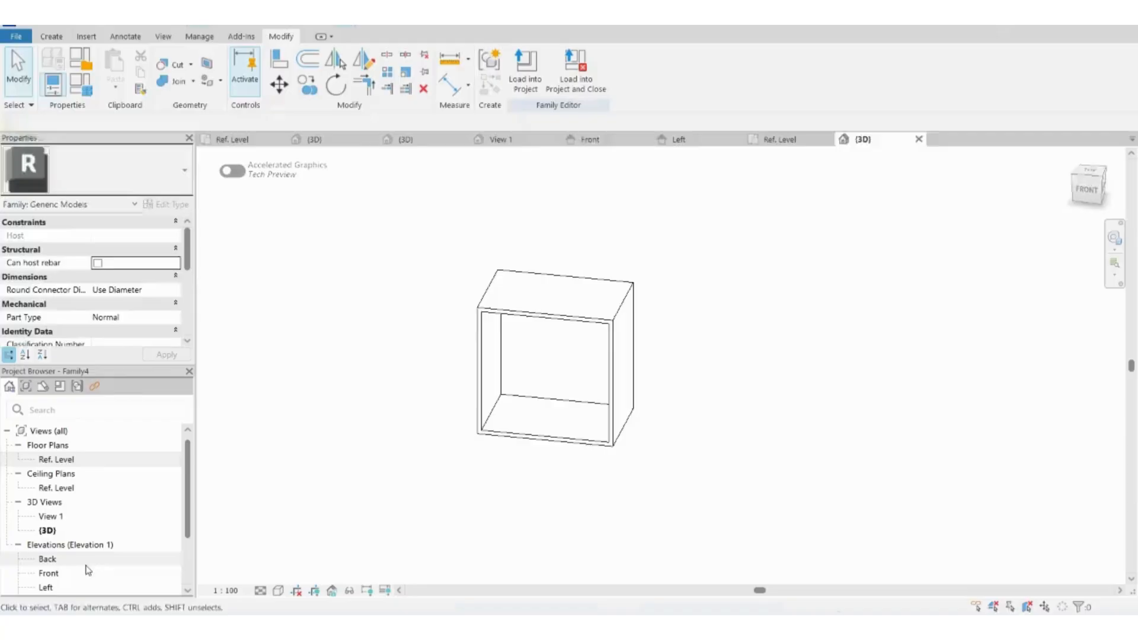
In the front view, draw horizontal reference planes along the box's upper edge and at three levels across its opening
key("r")
key("p")
left_click(426, 308)
left_click(859, 307)
left_click(859, 353)
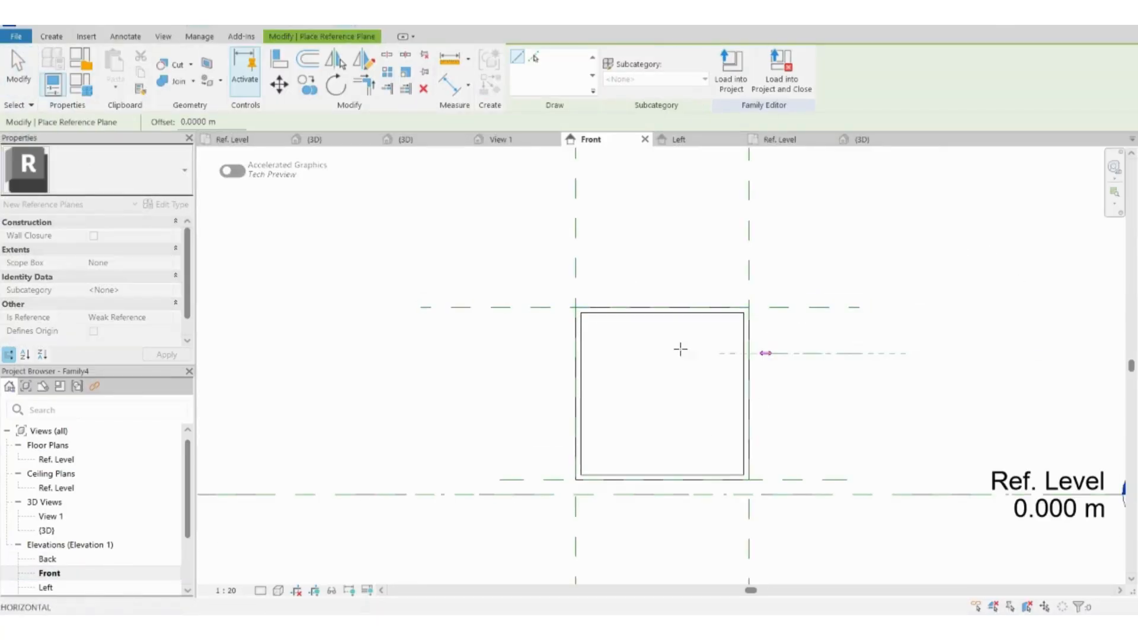
left_click(421, 354)
left_click(420, 400)
left_click(847, 400)
left_click(859, 442)
left_click(412, 442)
Dimension the five horizontal reference planes in one chain and make their spacing equal (EQ)
left_click(451, 85)
left_click(539, 307)
left_click(540, 354)
left_click(540, 400)
left_click(539, 442)
left_click(539, 480)
left_click(508, 522)
left_click(580, 398)
key("Escape")
key("Escape")
Start an extrusion on a picked face of the frame and sketch a rectangle over the opening's lower half, finishing the sketch
scroll(682, 416, "up", 2)
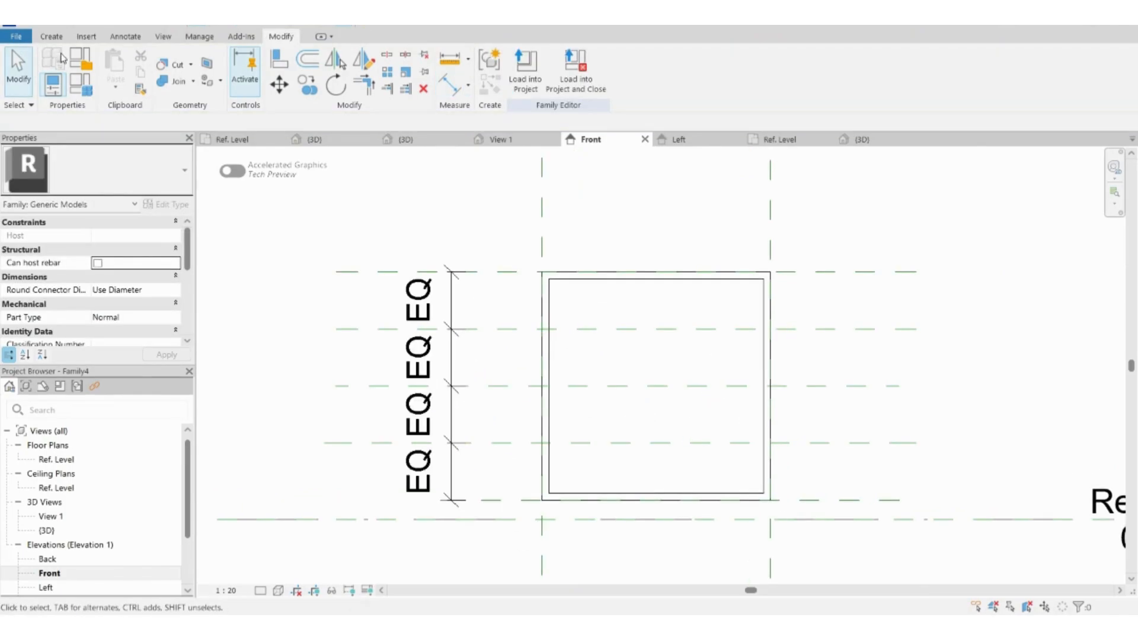
left_click(51, 36)
left_click(112, 68)
left_click(647, 65)
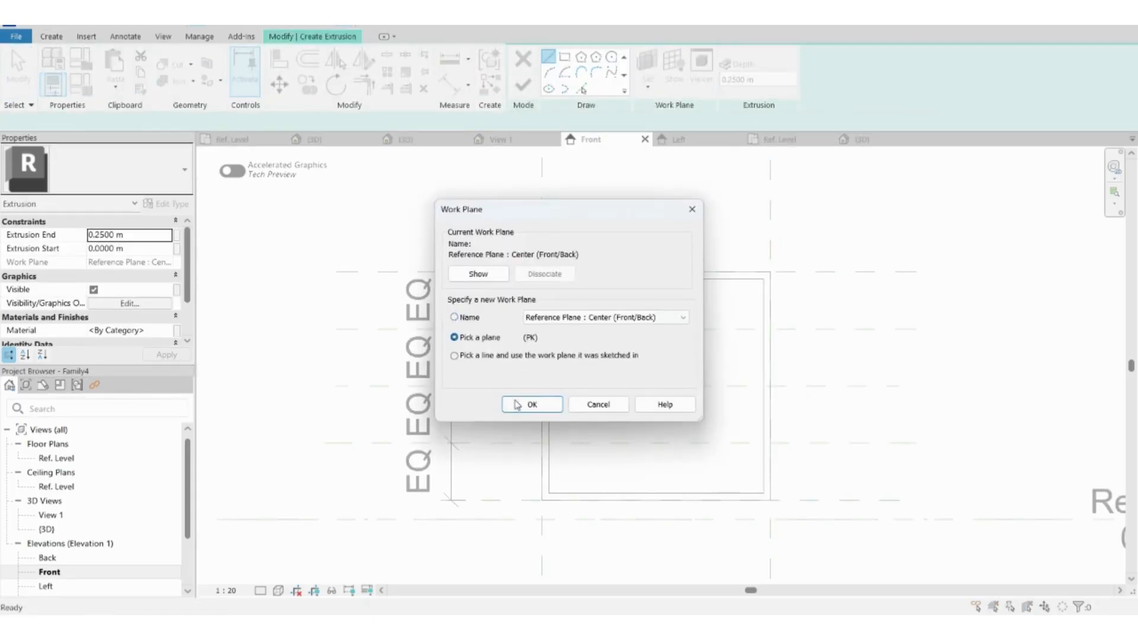
left_click(532, 403)
left_click(546, 385)
left_click(764, 386)
left_click(763, 493)
left_click(548, 493)
left_click(548, 386)
left_click(523, 85)
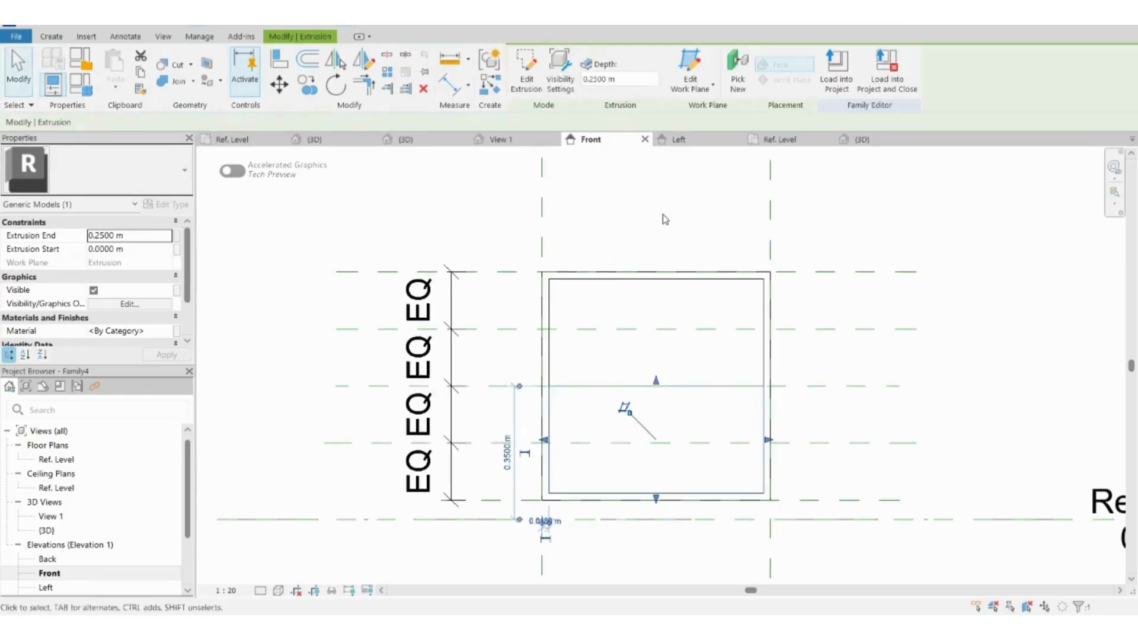
Set the lower drawer front's extrusion end to 0.018 m and check it in the 3D view
left_click(132, 234)
type(".018")
key("Return")
left_click(301, 25)
middle_click_drag(471, 536, 563, 538, "shift")
In the front view, copy the lower drawer front upward and shorten the copy to one reference plane spacing
double_click(48, 574)
scroll(735, 409, "up", 1)
left_click(729, 383)
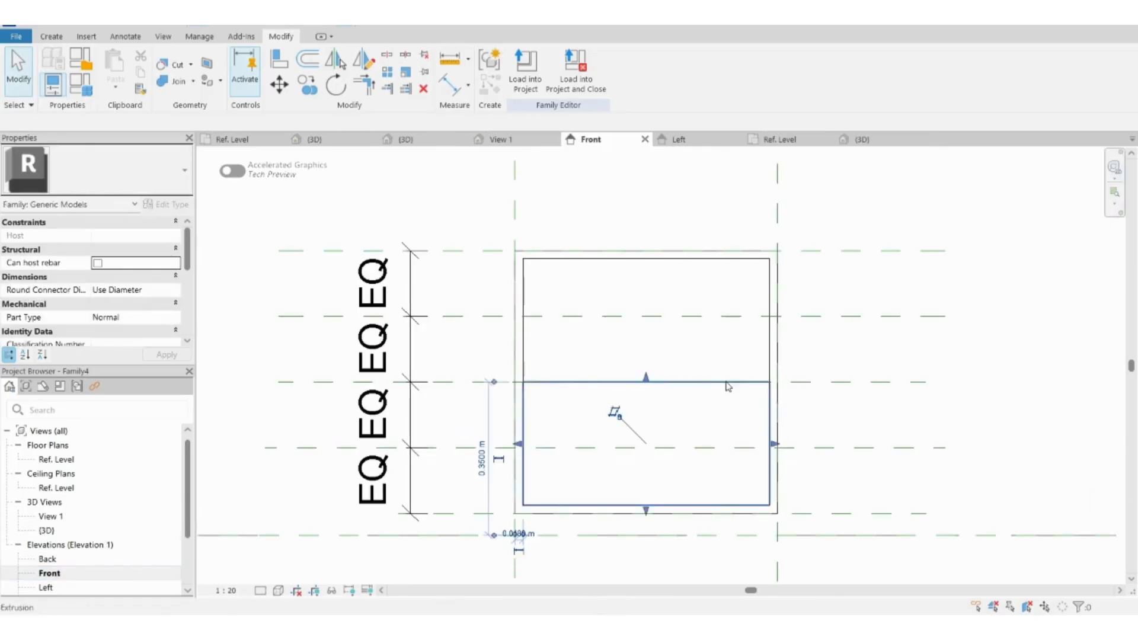
left_click(310, 89)
left_click(646, 382)
key("Escape")
left_click_drag(646, 254, 647, 316)
Copy the shortened drawer front up one reference plane spacing to form the uppermost drawer front
left_click(308, 85)
left_click(646, 385)
left_click(648, 317)
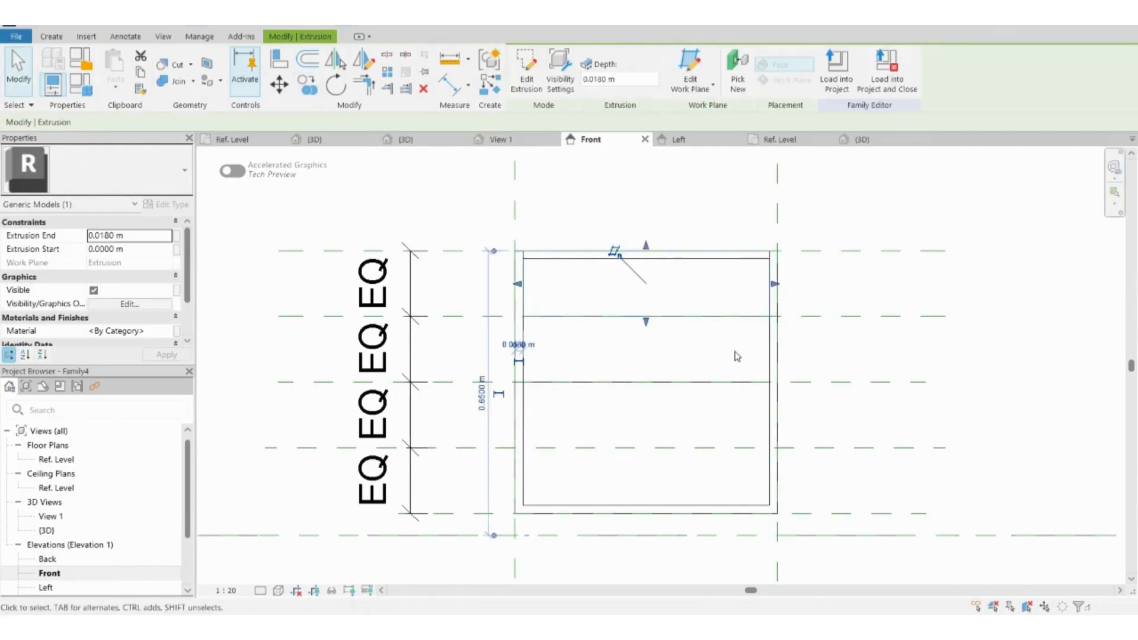
Nudge the uppermost reference plane downward to test how the drawer fronts respond, and undo the move
scroll(643, 267, "up", 2)
scroll(644, 270, "down", 2)
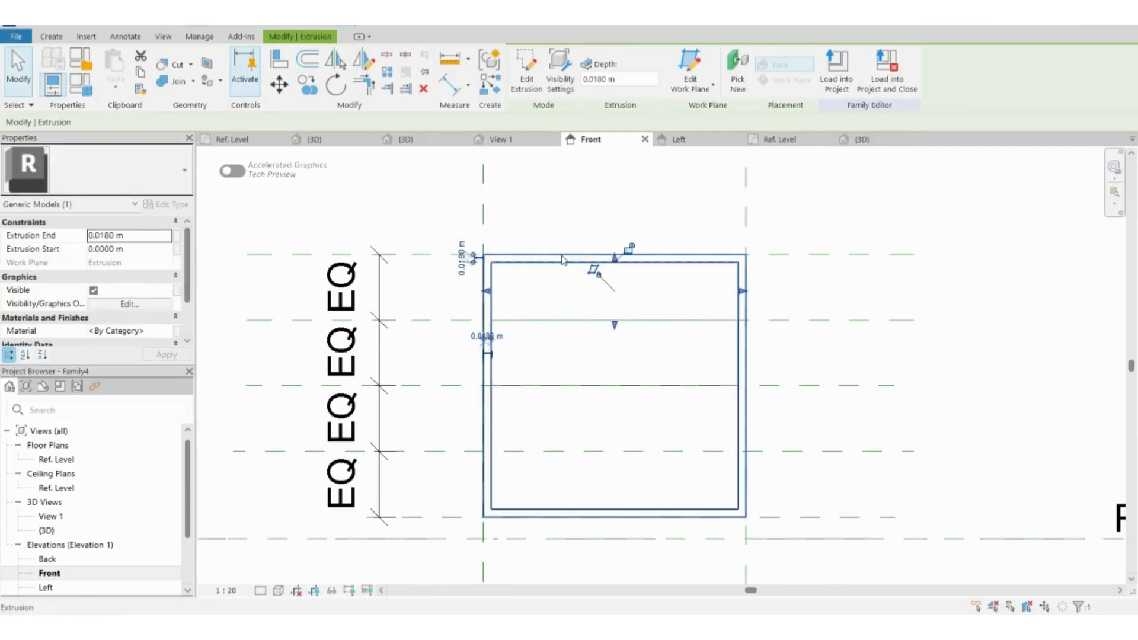
left_click(444, 256)
key("Down")
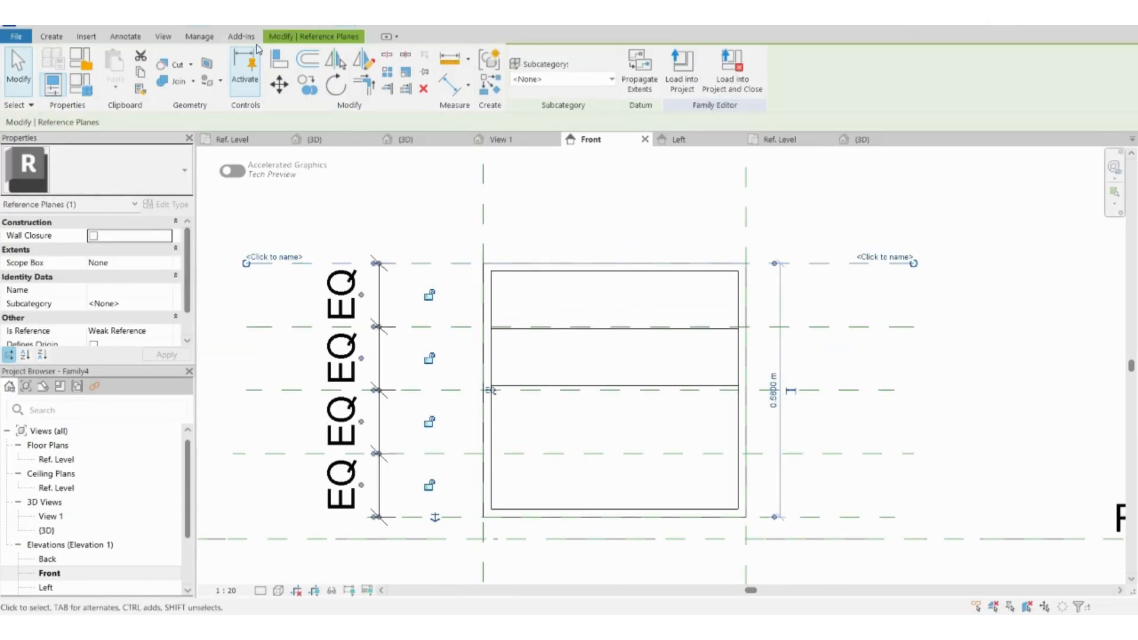
key("ctrl+z")
Inspect the cabinet with its three drawer fronts from above and below in the 3D view
left_click(107, 23)
middle_click_drag(877, 462, 773, 524, "shift")
scroll(777, 517, "down", 2)
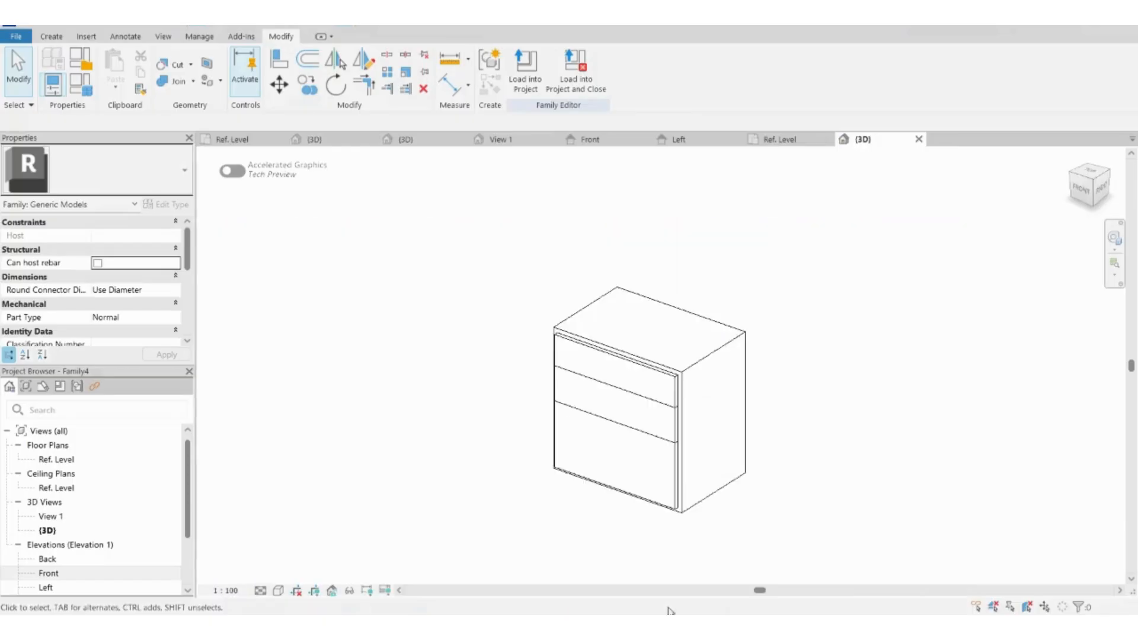
middle_click_drag(773, 524, 766, 569, "shift")
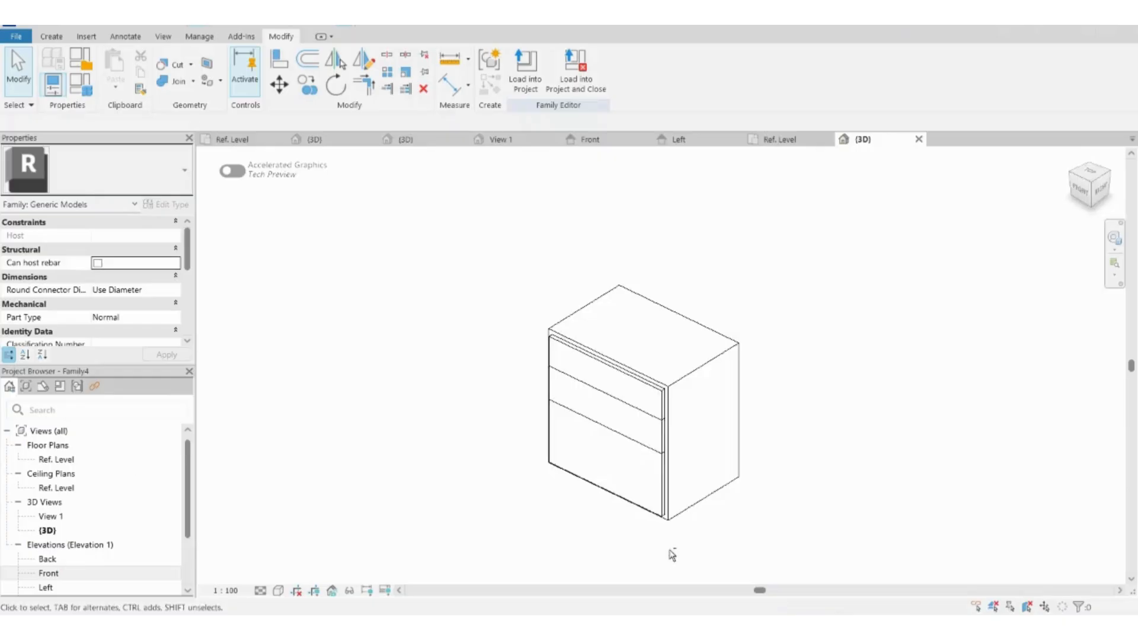
middle_click_drag(670, 553, 682, 284, "shift")
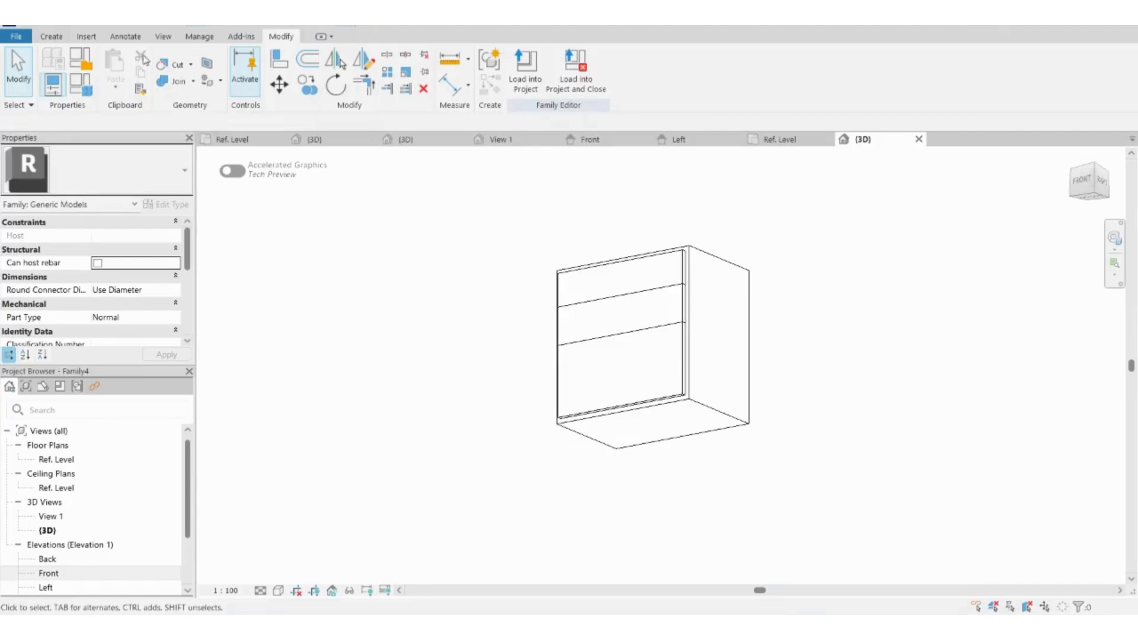
In the left view, start an extrusion and sketch a wheel circle of about 0.024 m radius beneath the cabinet's front end
left_click(51, 36)
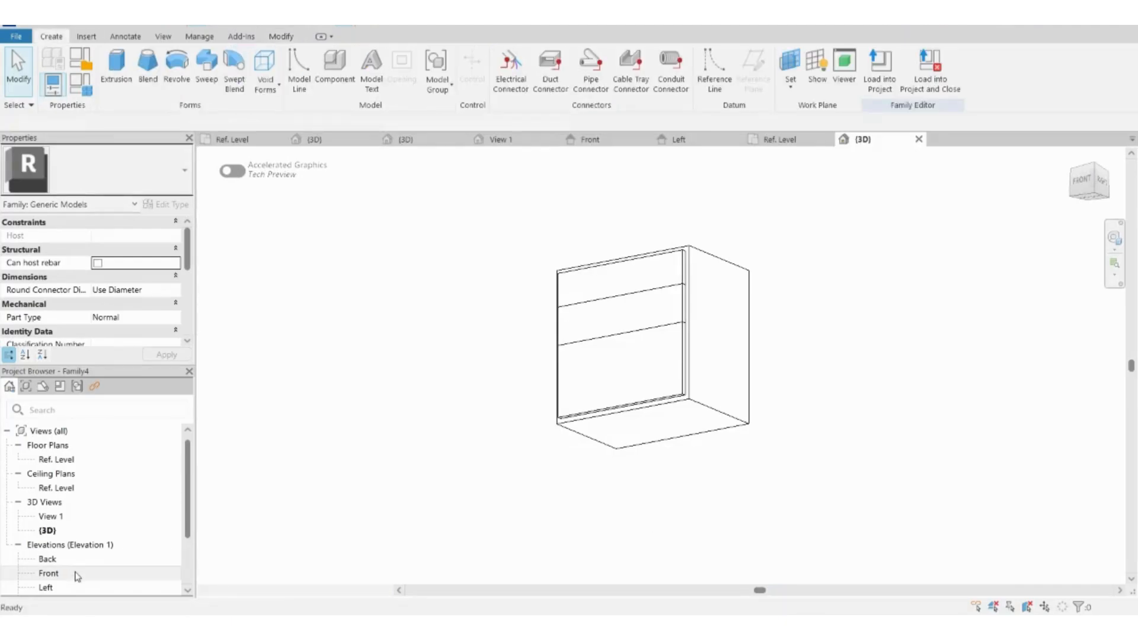
double_click(49, 573)
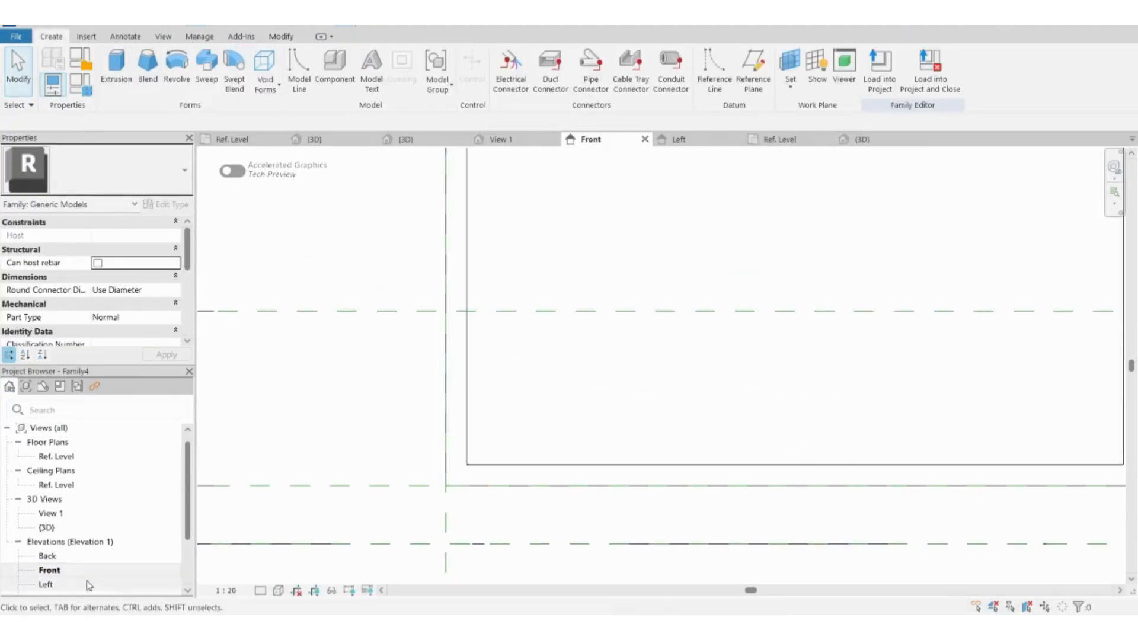
scroll(89, 533, "down", 2)
double_click(47, 518)
scroll(617, 489, "up", 5)
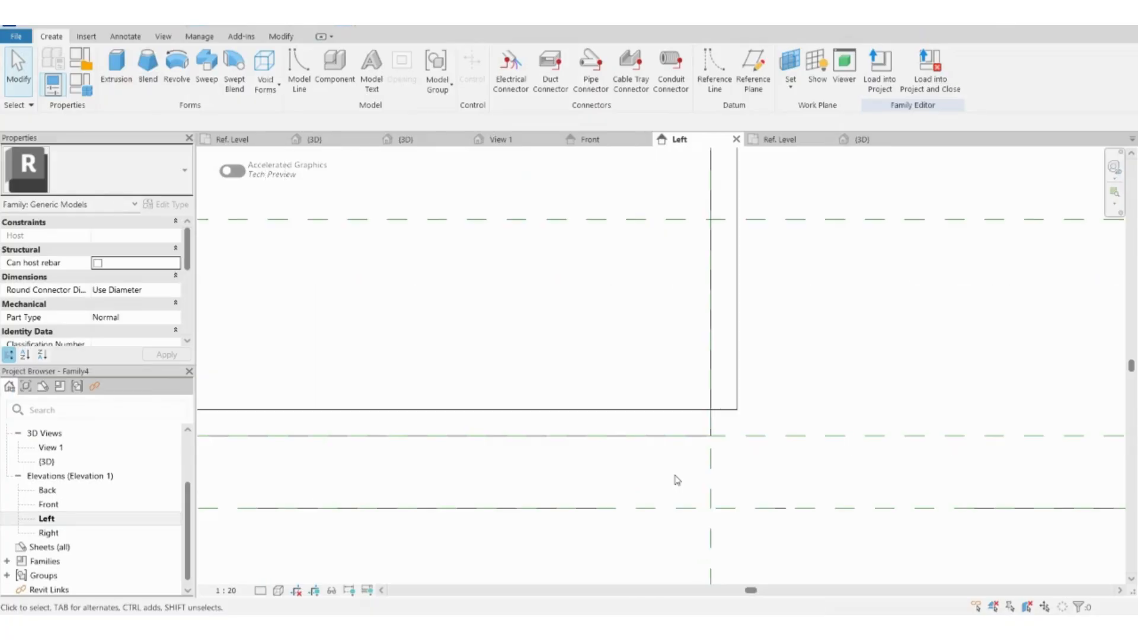
scroll(675, 476, "down", 2)
left_click(116, 69)
left_click(659, 474)
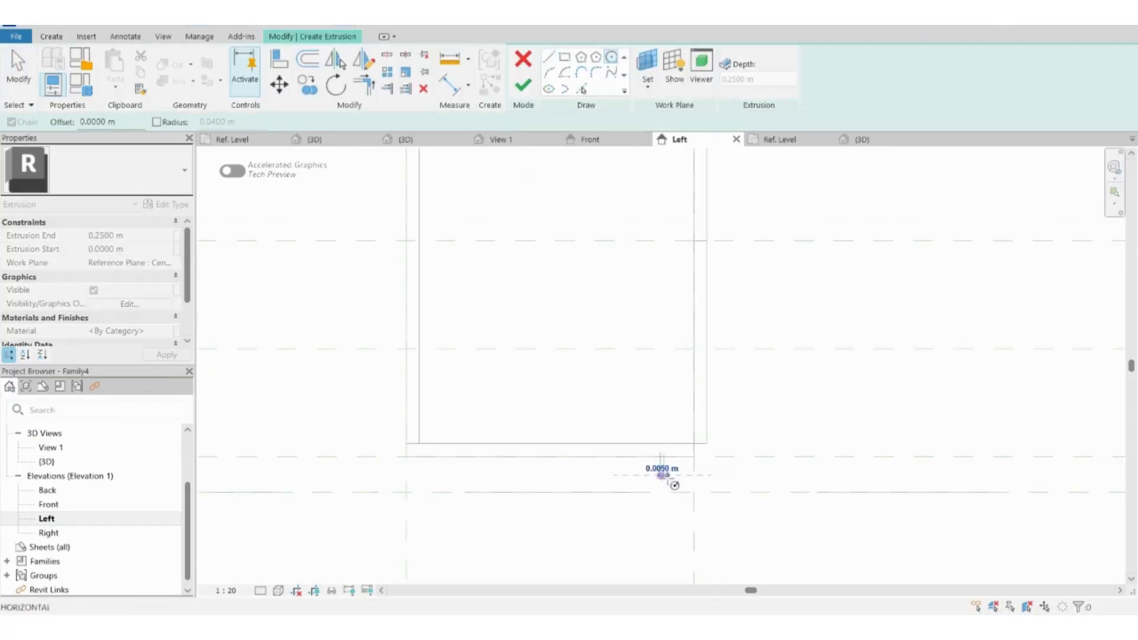
left_click(676, 474)
key("Escape")
key("Escape")
Adjust the wheel circle's radius, trying 0.03, 0.027 and 0.026 m before settling on 0.025 m
scroll(675, 474, "up", 3)
left_click(677, 477)
scroll(676, 478, "up", 1)
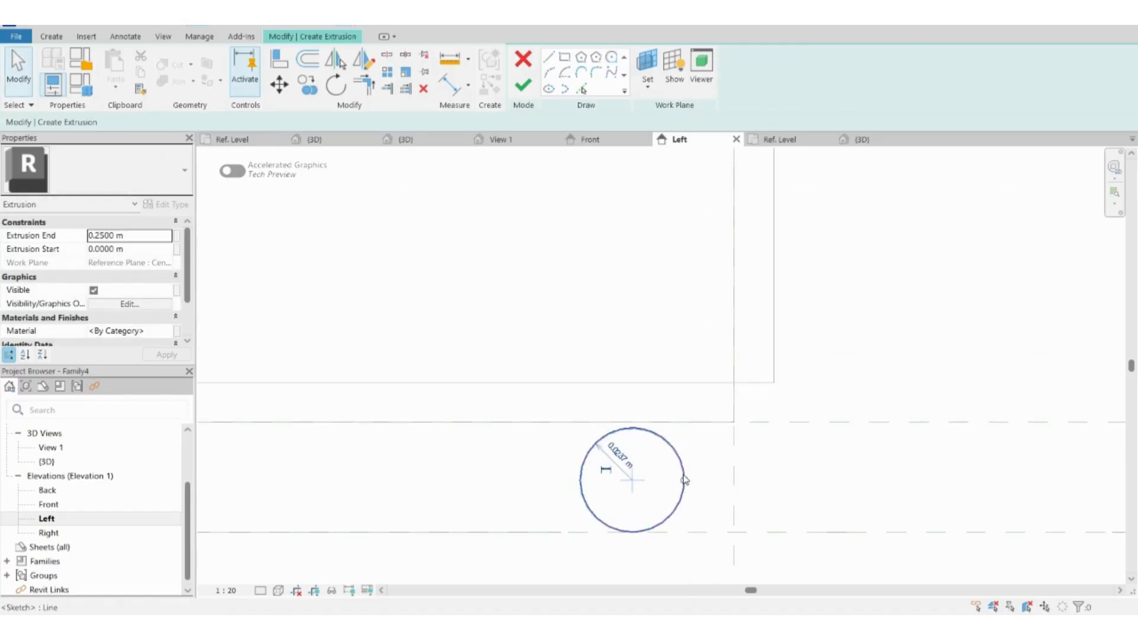
left_click(620, 459)
type("0.03")
key("Return")
type(".025")
key("Return")
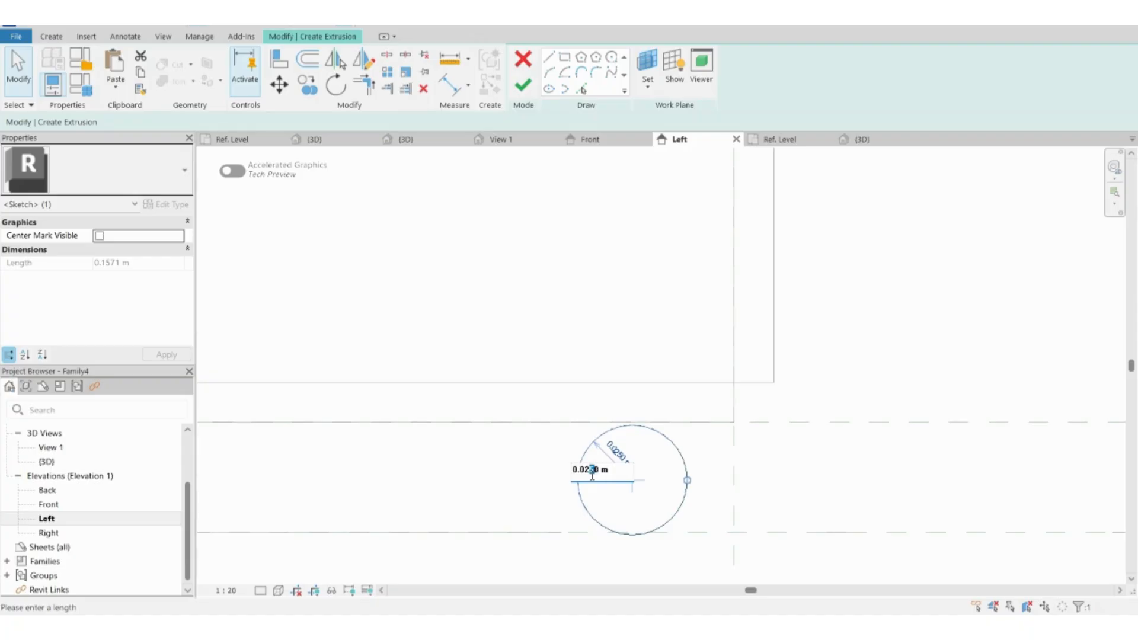
type("7")
key("Return")
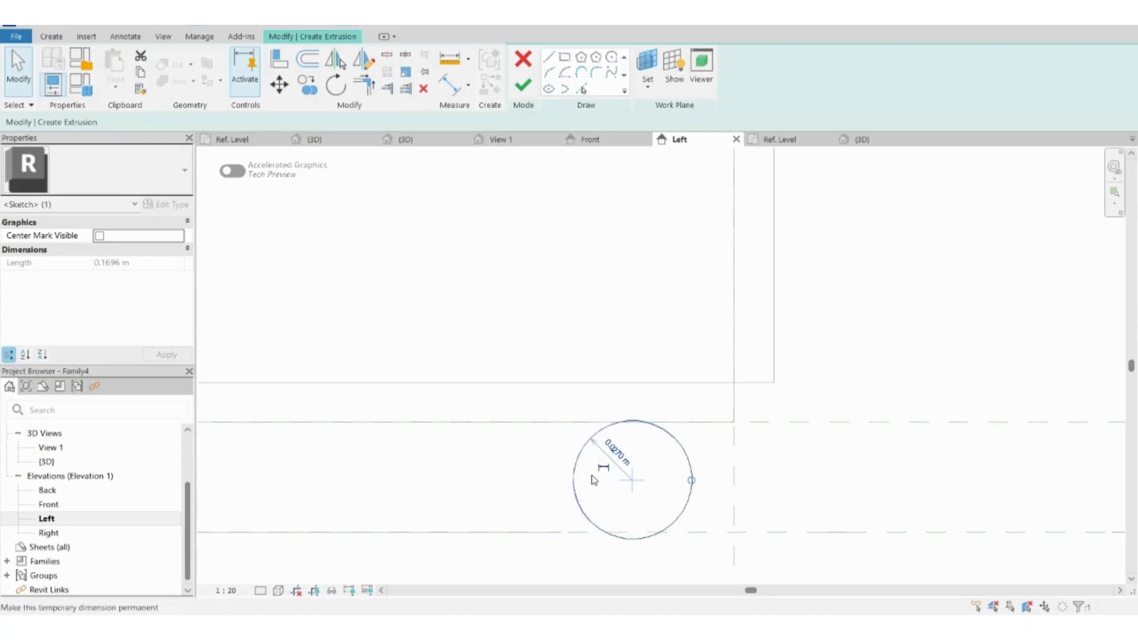
type("6")
key("Return")
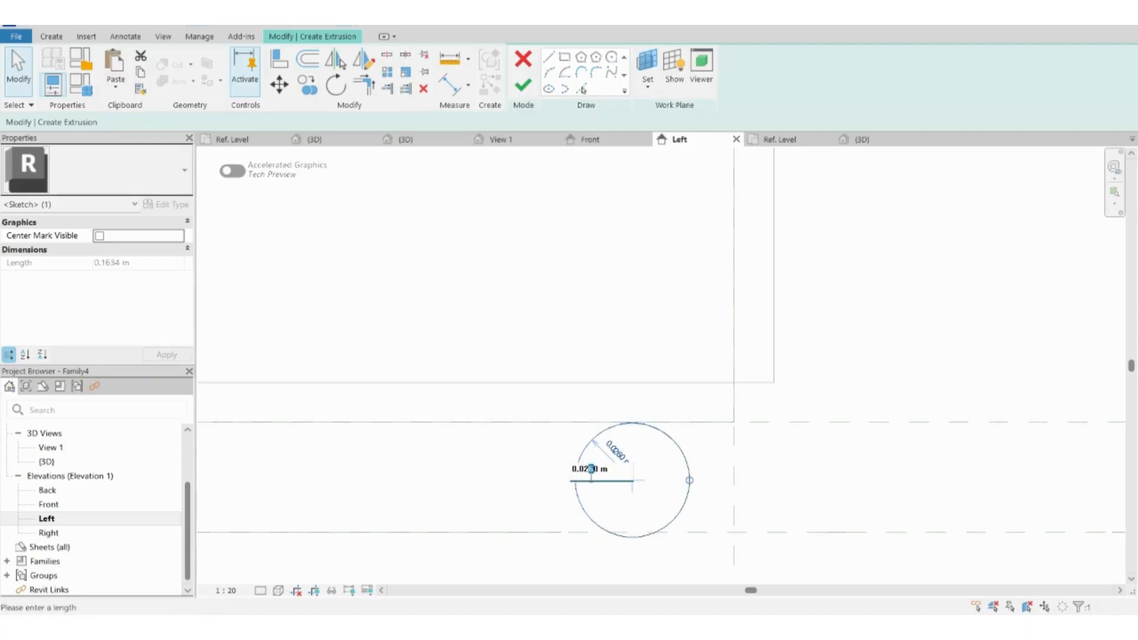
type("5")
key("Return")
Move the wheel circle up to fit between the cabinet's underside plane and the reference level, and finish the extrusion
left_click(654, 549)
left_click(636, 536)
scroll(635, 537, "up", 2)
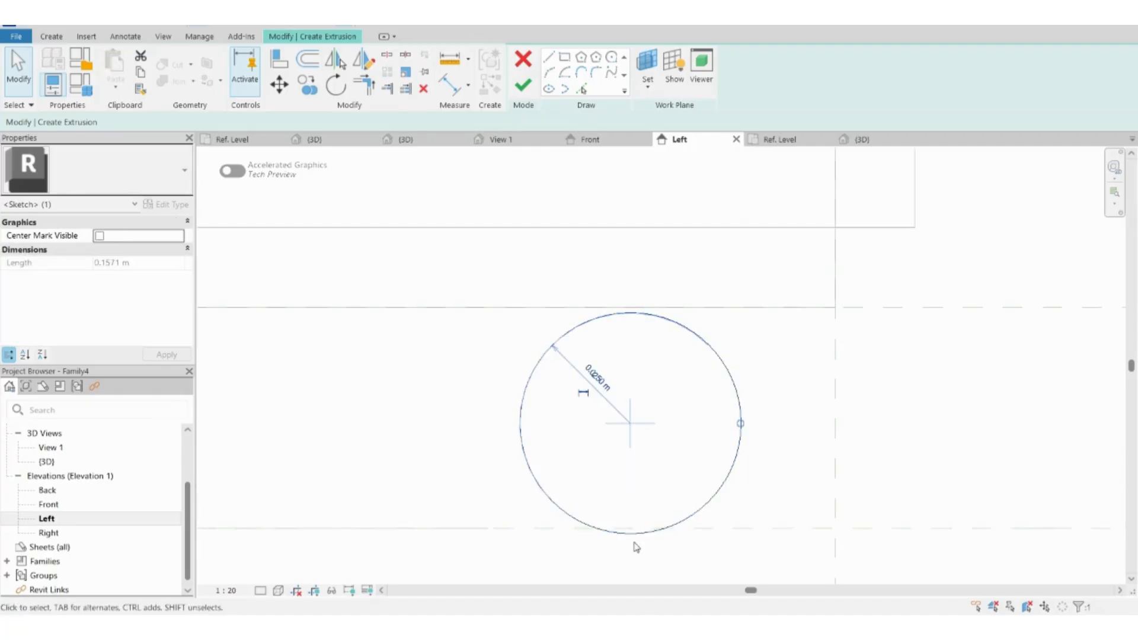
left_click(802, 437)
scroll(901, 410, "down", 6)
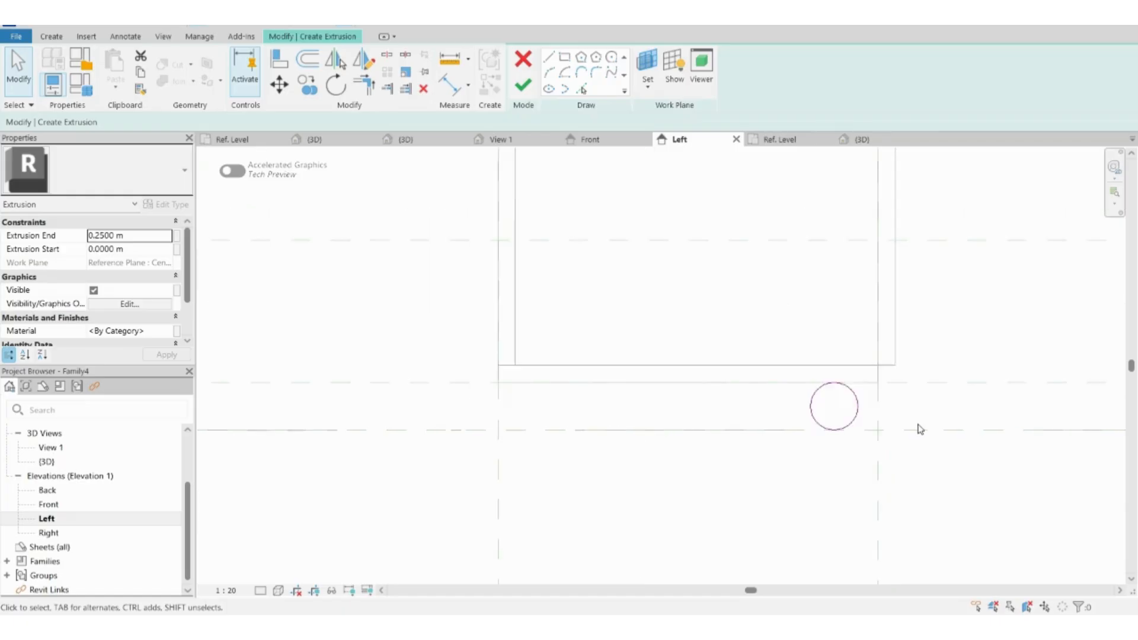
left_click(523, 86)
In the front view, set the wheel extrusion to start at 0.018 m and end at 0.05 m
double_click(48, 505)
scroll(439, 511, "up", 1)
left_click_drag(441, 501, 464, 501)
left_click_drag(741, 502, 491, 501)
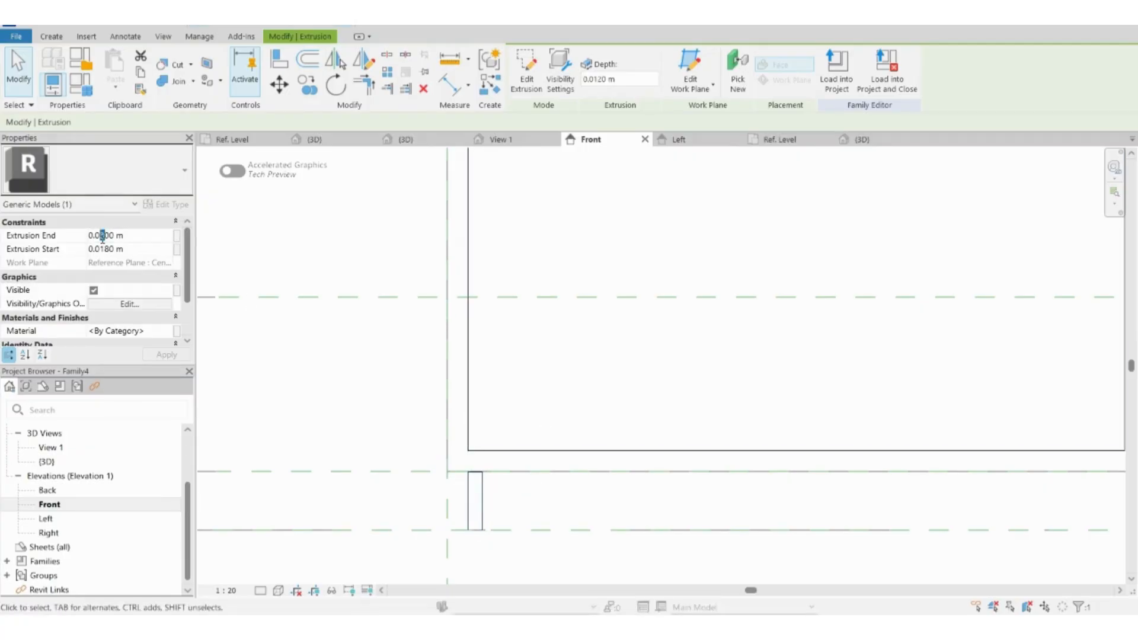
scroll(518, 448, "down", 2)
middle_click_drag(518, 447, 442, 402)
scroll(515, 385, "up", 1)
key("c")
key("o")
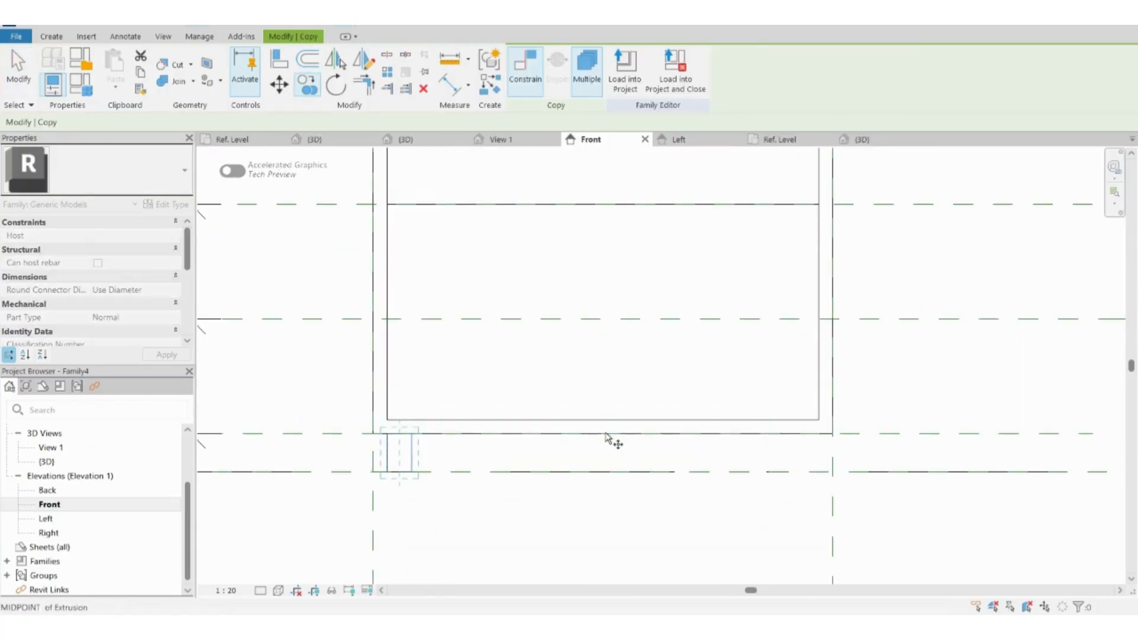
key("Escape")
key("Escape")
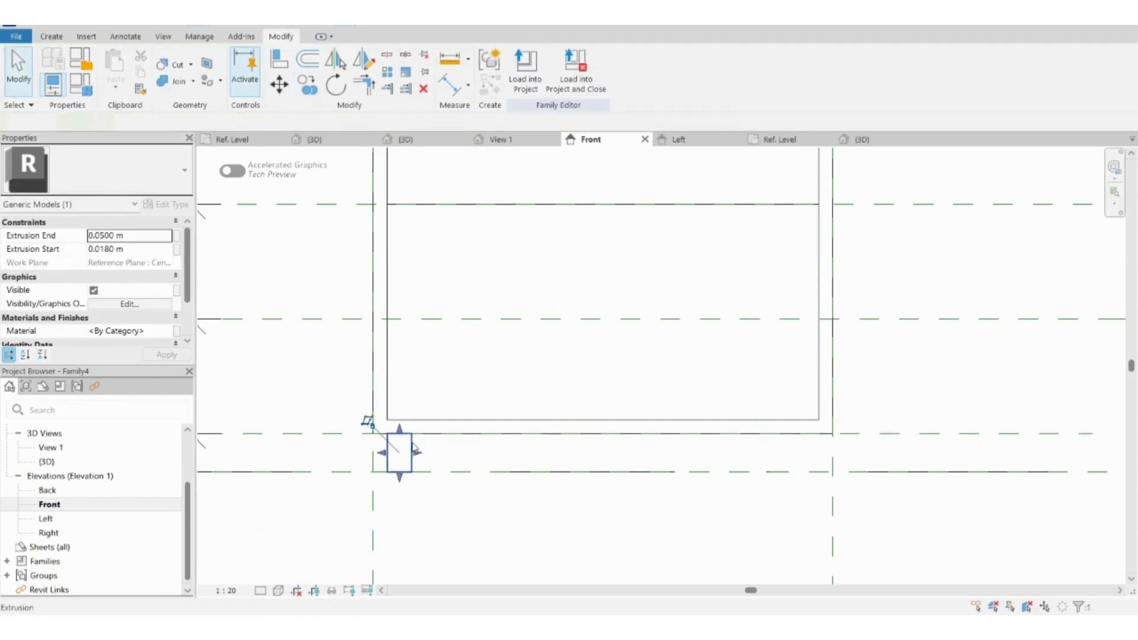
Mirror the wheel about the cabinet's vertical centre to the opposite side in the front view
key("m")
key("m")
left_click(604, 432)
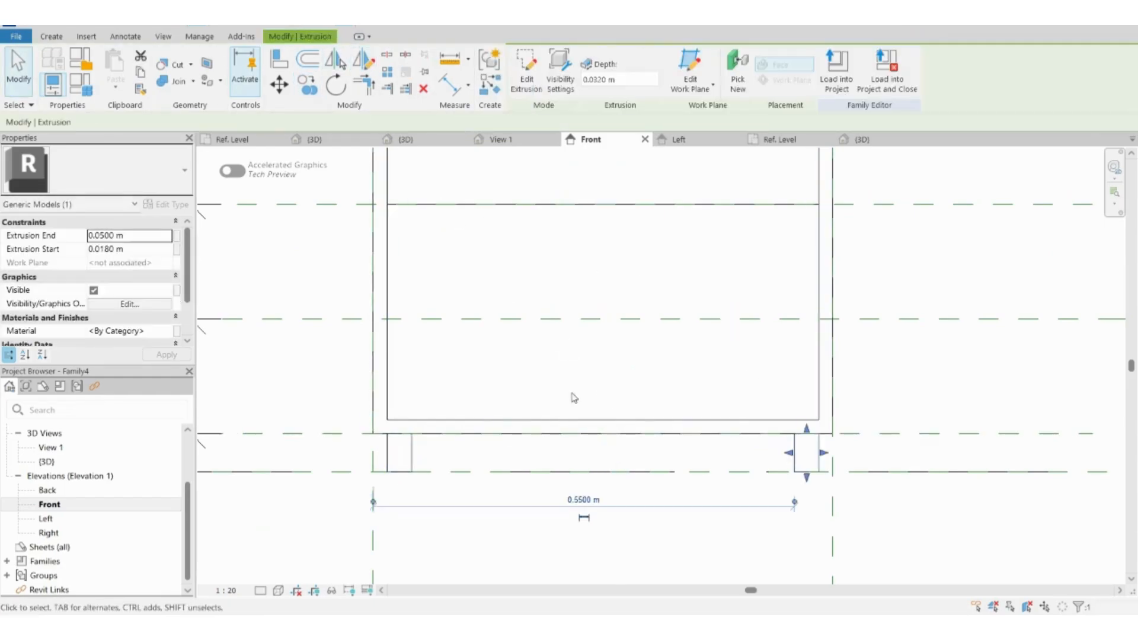
In the left view, mirror both front wheels about the cabinet's vertical centre line to the back, and check them in 3D
left_click(98, 519)
double_click(98, 518)
scroll(876, 388, "up", 2)
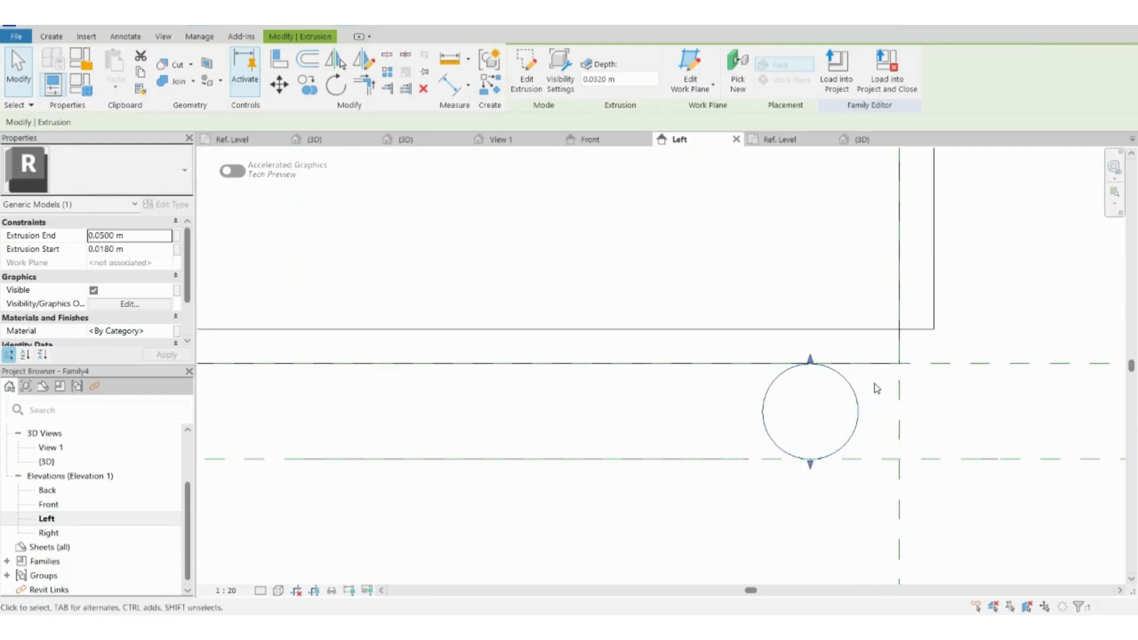
left_click_drag(874, 383, 854, 409)
scroll(853, 409, "down", 2)
left_click(363, 59)
left_click(686, 387)
left_click(686, 237)
left_click(298, 24)
middle_click_drag(686, 448, 729, 536, "shift")
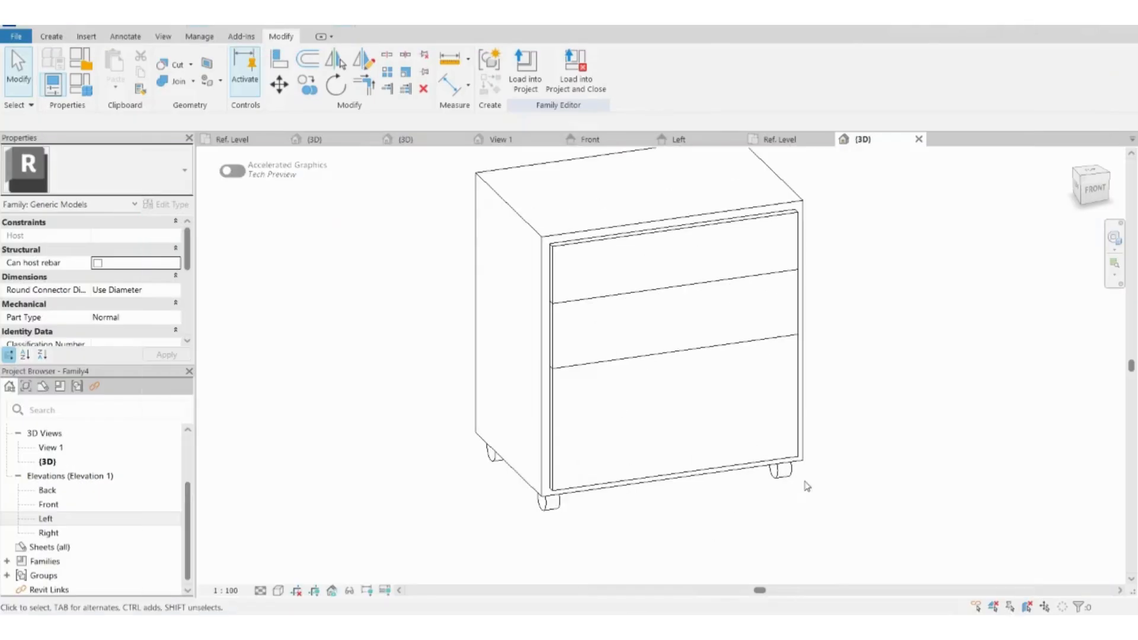
Start an extrusion in the Ref. Level floor plan with Level : Ref. Level as its work plane
left_click(52, 36)
left_click(116, 68)
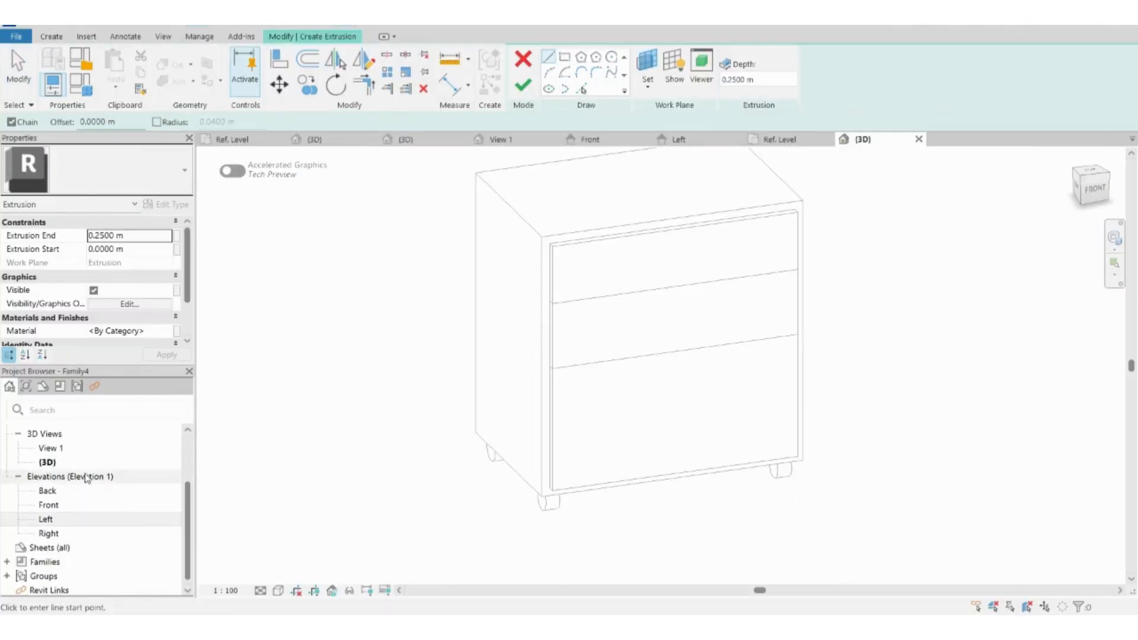
scroll(89, 474, "up", 3)
double_click(56, 460)
left_click(566, 65)
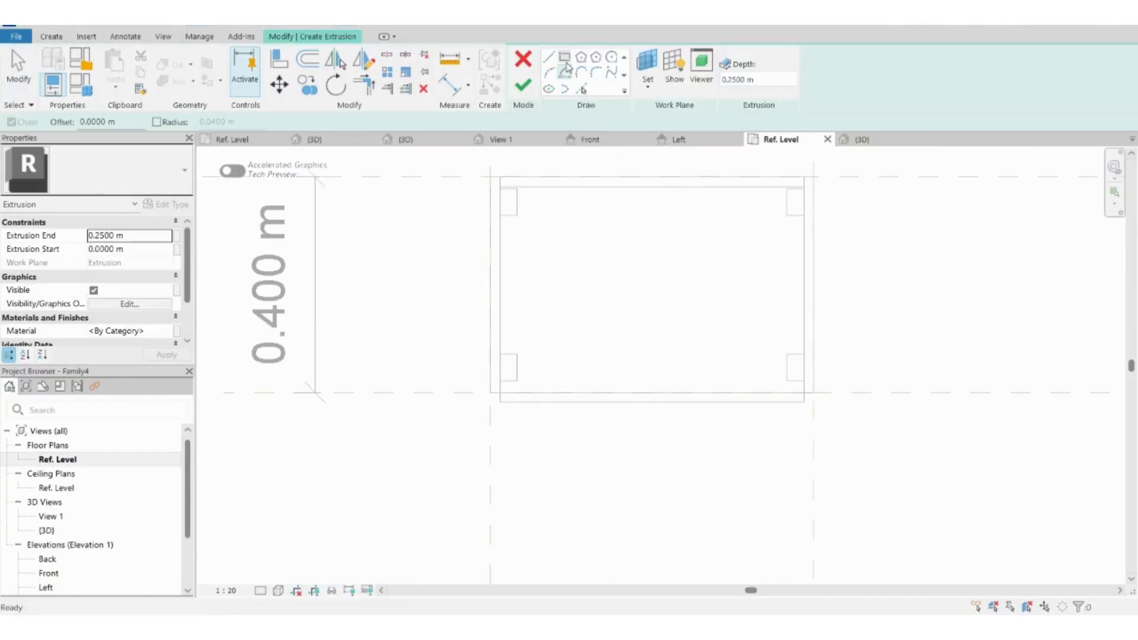
left_click(647, 74)
left_click(678, 315)
left_click(559, 338)
left_click(529, 402)
Sketch the handle's outer outline 0.02 m deep against the middle of the drawer front face
left_click(651, 402)
scroll(649, 406, "up", 3)
left_click(652, 413)
left_click(737, 410)
left_click(738, 388)
left_click(651, 388)
left_click(564, 409)
Sketch the handle's inner outline 0.01 m deep inside the outer rectangle, leaving both ends touching the drawer front
scroll(566, 389, "up", 3)
left_click(581, 389)
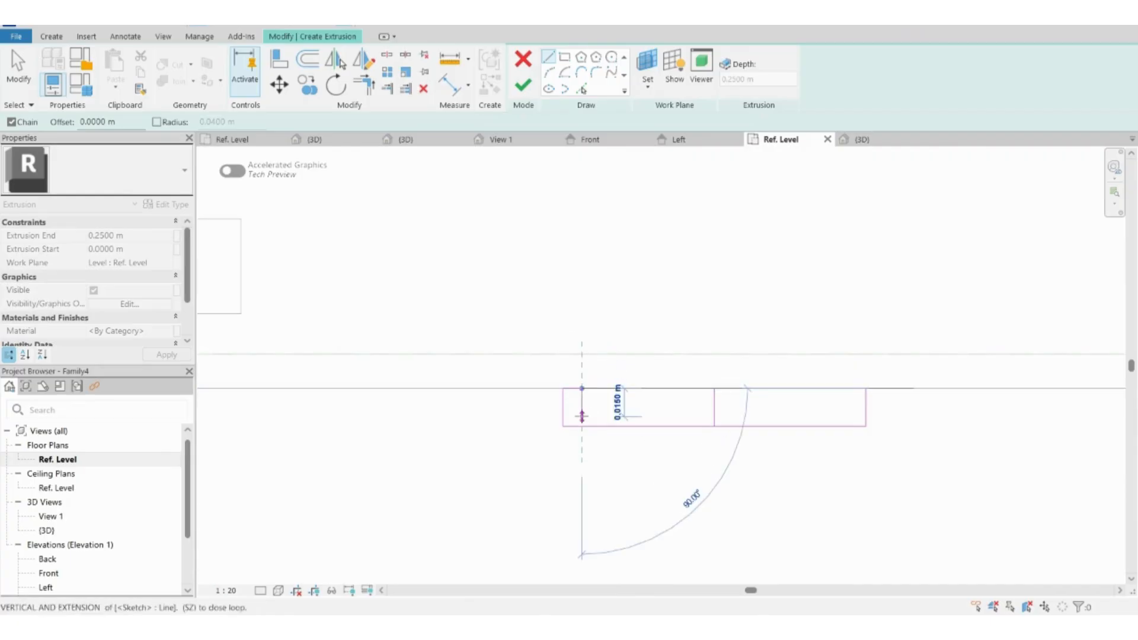
left_click(580, 408)
left_click(846, 407)
left_click(846, 388)
left_click(866, 388)
key("Escape")
Delete the handle sketch's middle dividing line and move its long inner and outer lines farther from the drawer front
left_click(714, 396)
key("Delete")
left_click_drag(726, 397, 710, 434)
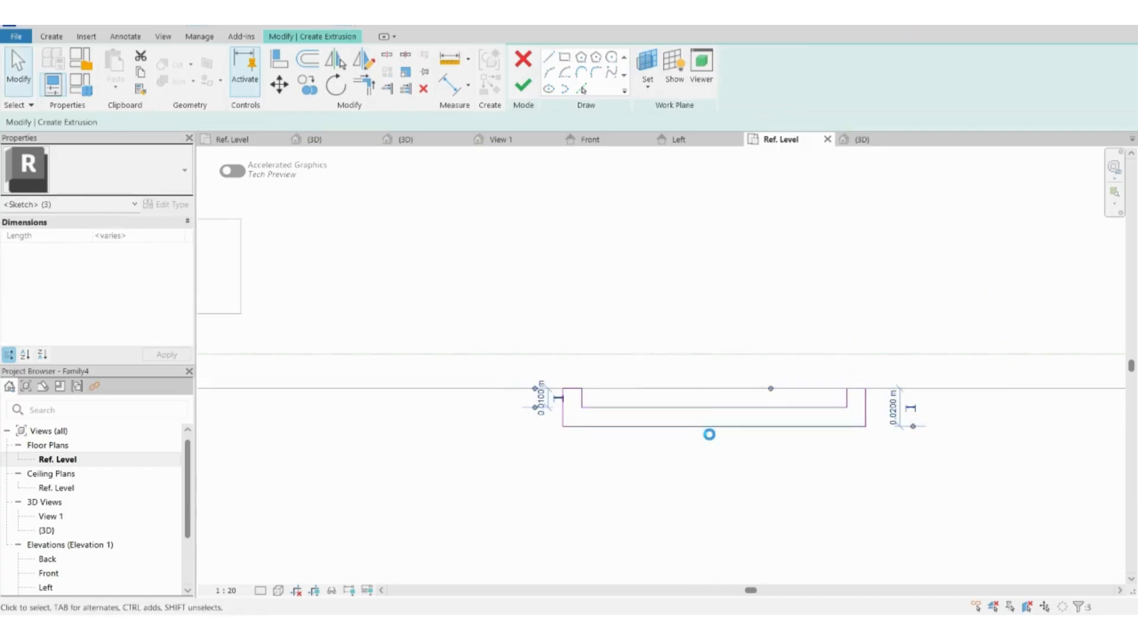
left_click(711, 458)
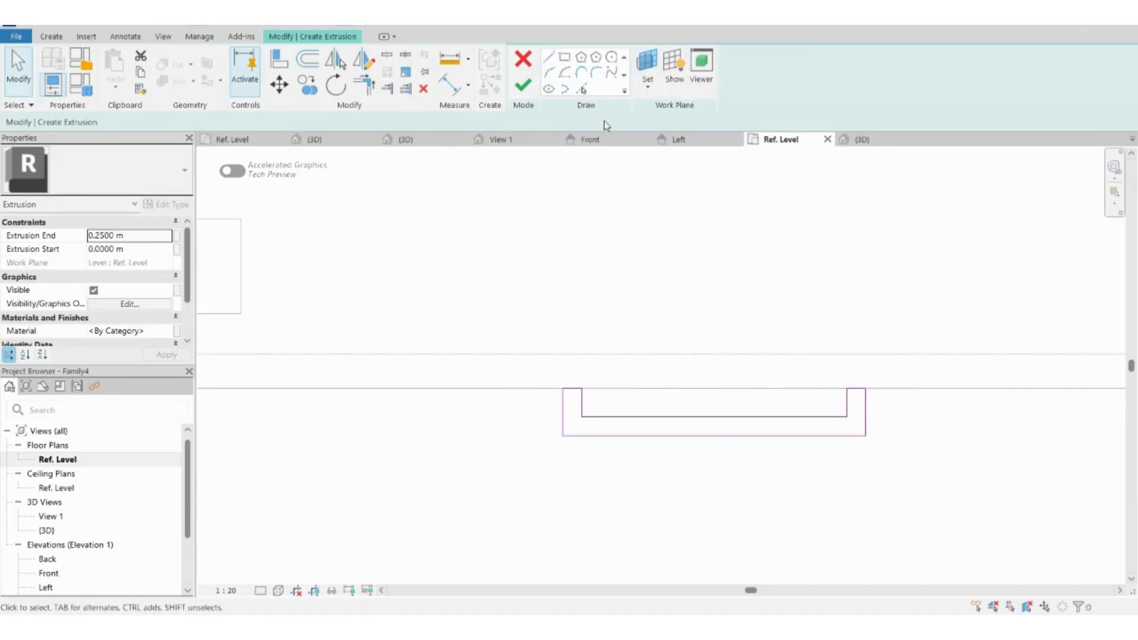
Round the two outer corners of the handle profile with fillet arcs
left_click(596, 72)
scroll(543, 448, "up", 3)
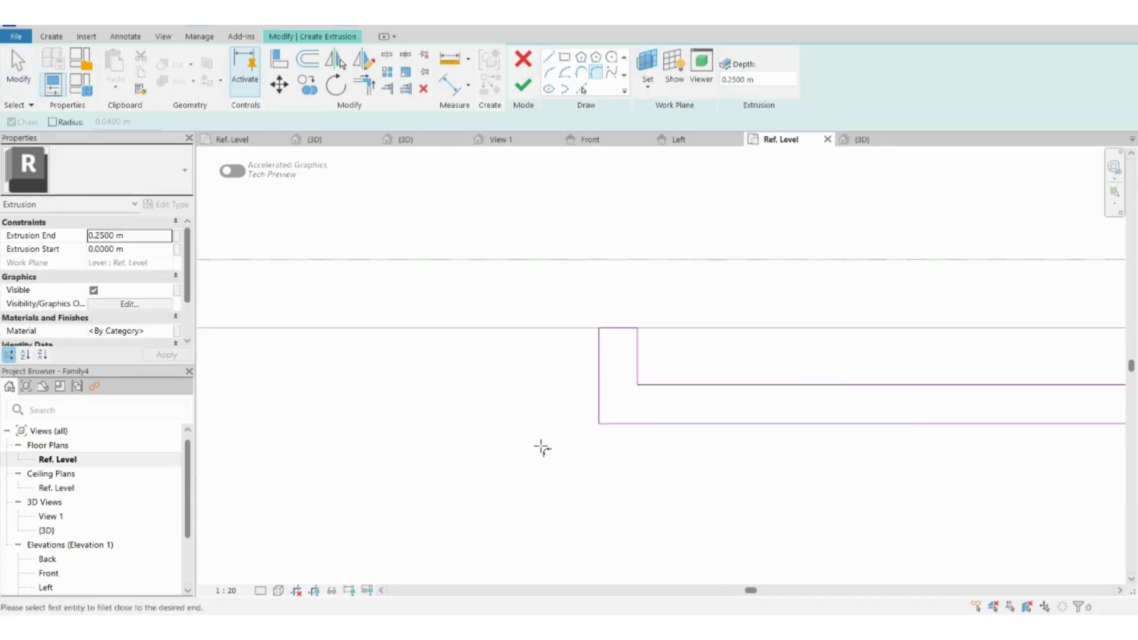
left_click(610, 421)
scroll(611, 421, "down", 3)
scroll(867, 428, "up", 2)
left_click(854, 410)
left_click(867, 402)
left_click(862, 409)
scroll(711, 450, "down", 3)
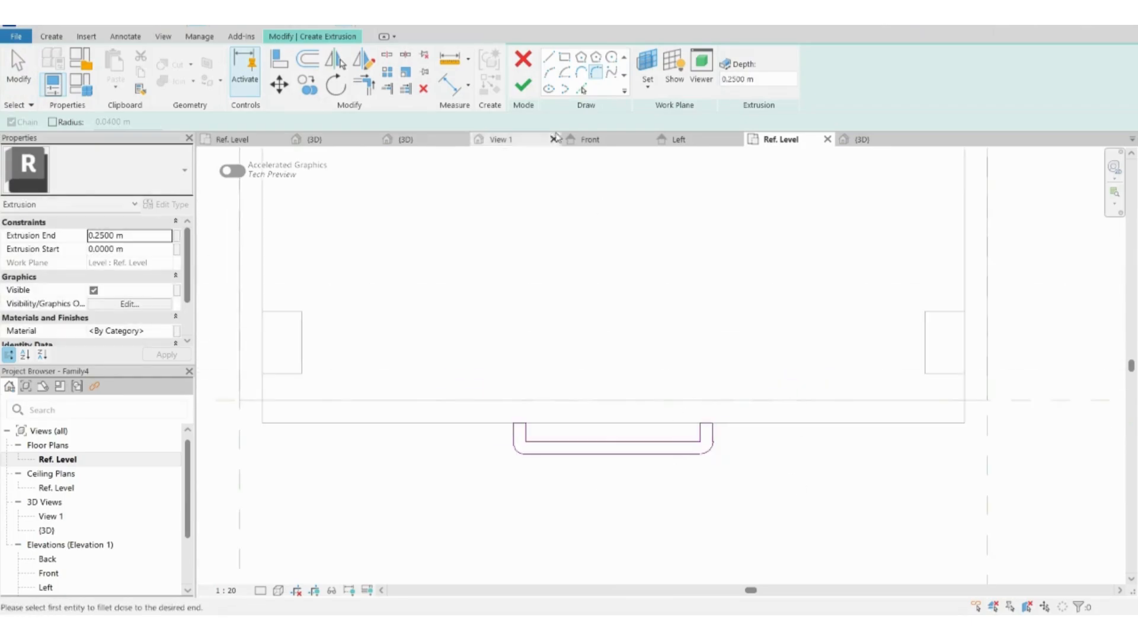
Finish the handle extrusion and move it in the front elevation to the reference plane at the bottom drawer front's mid-height
left_click(522, 84)
left_click(589, 139)
scroll(603, 504, "down", 2)
left_click_drag(601, 493, 601, 417)
scroll(604, 406, "up", 3)
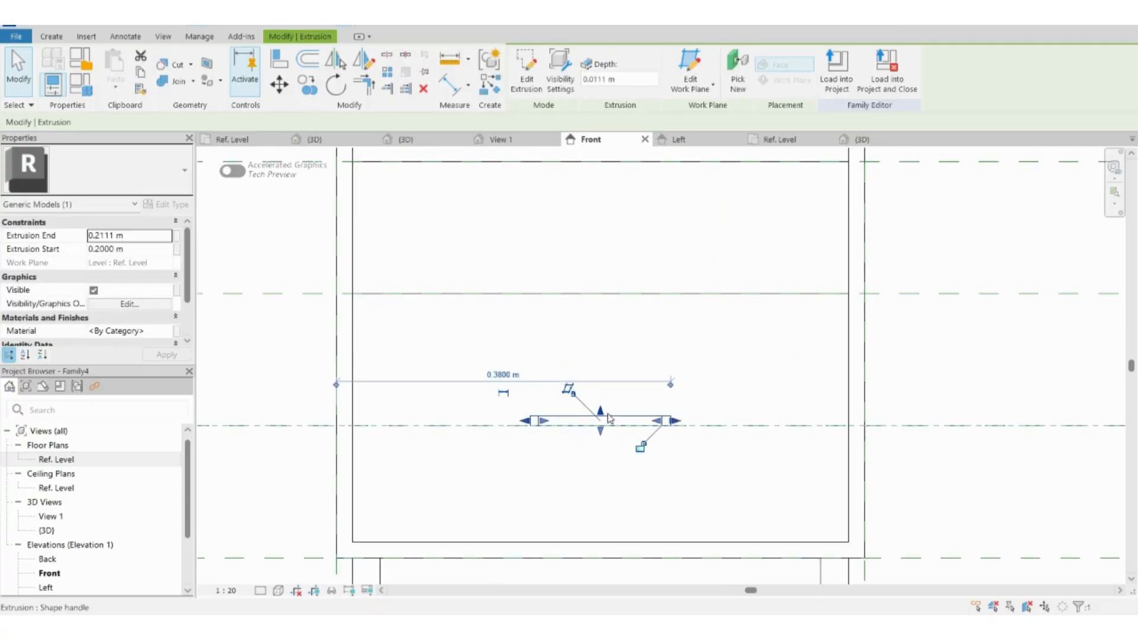
Copy the bottom drawer's handle vertically onto each of the two drawer fronts above it and view the cabinet in 3D
left_click(309, 87)
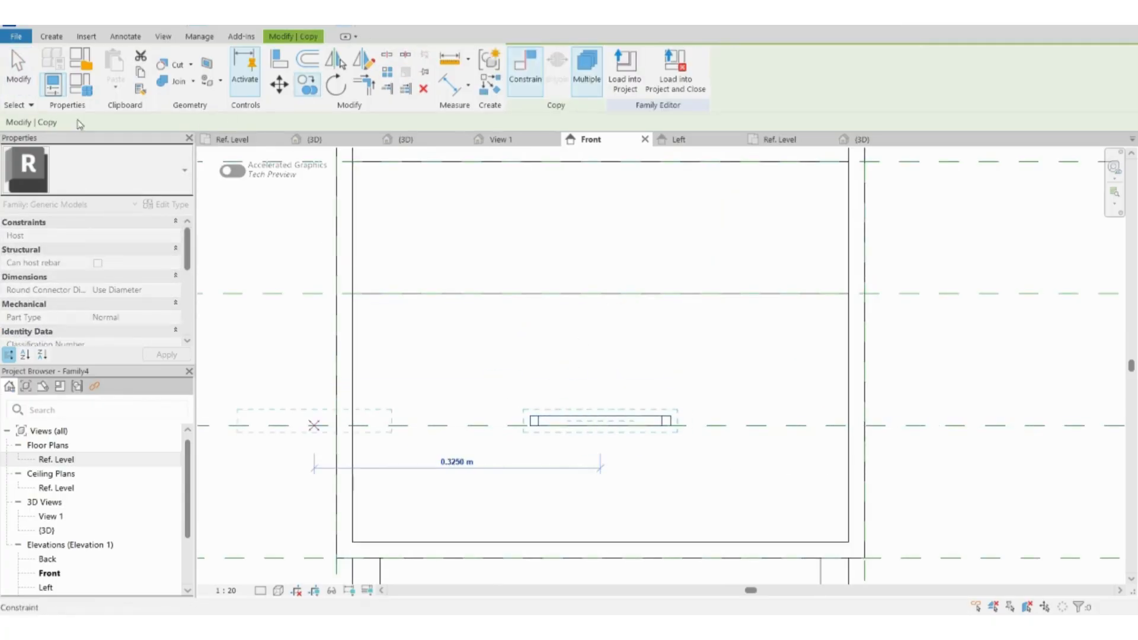
scroll(587, 430, "down", 2)
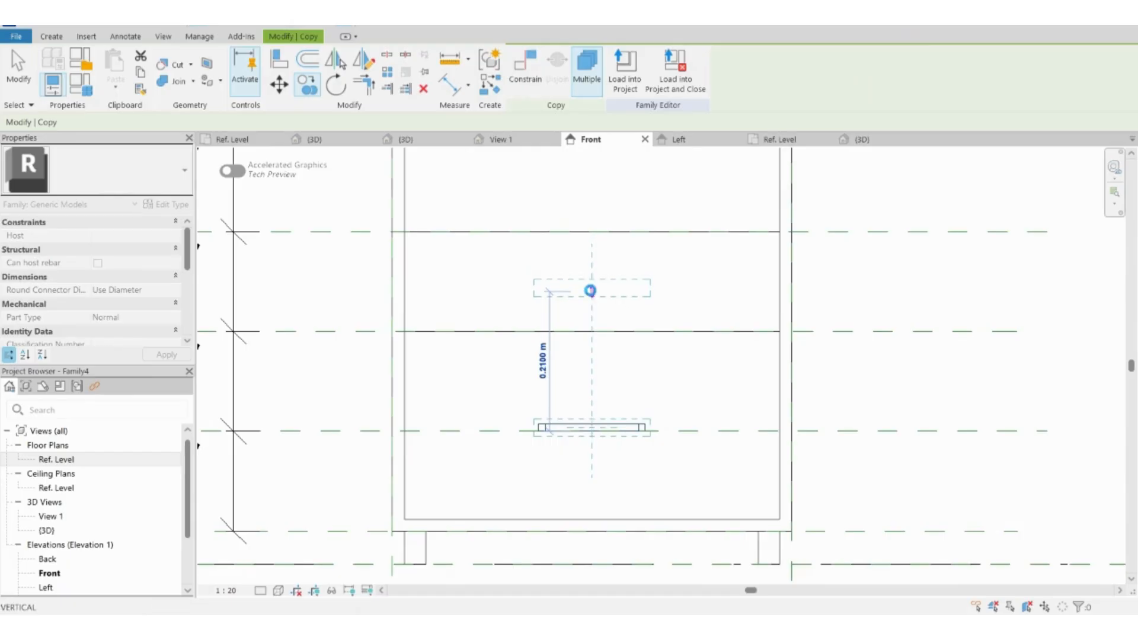
scroll(592, 291, "down", 2)
left_click(587, 283)
key("Escape")
left_click(299, 24)
scroll(586, 427, "down", 1)
middle_click_drag(741, 533, 658, 543, "shift")
scroll(537, 530, "down", 1)
left_click(501, 139)
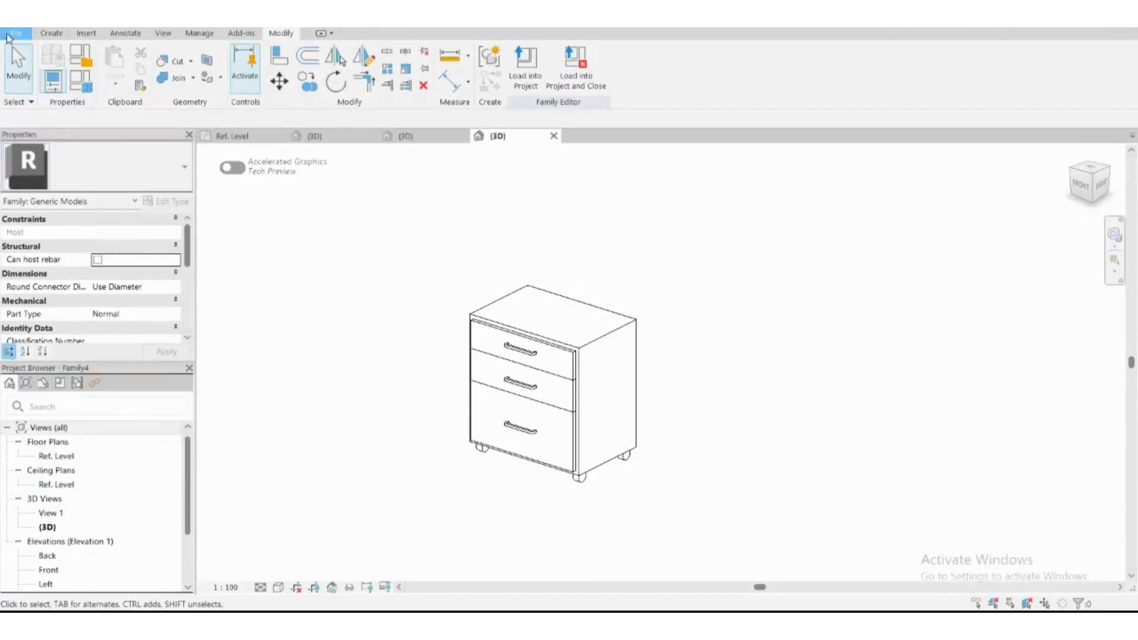
Start a new family from the Furniture template
left_click(16, 32)
key("Escape")
scroll(476, 313, "down", 6)
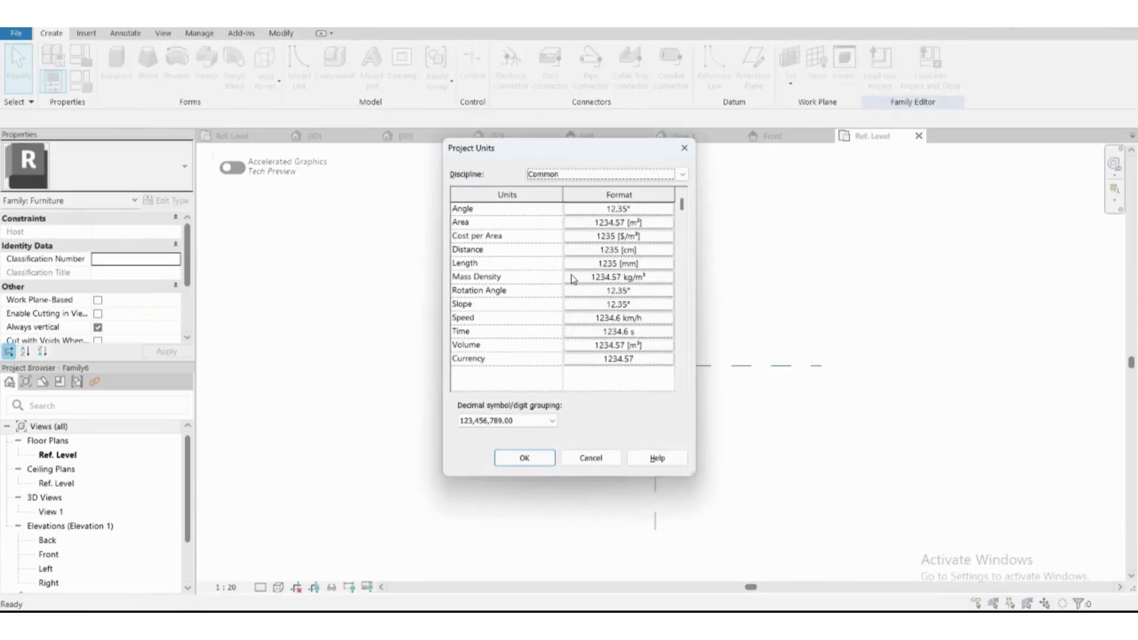
Set the project's length units to metres with three decimal places and the m symbol
left_click(587, 264)
left_click(588, 236)
left_click(571, 277)
left_click(521, 270)
left_click(514, 342)
left_click(514, 323)
left_click(575, 418)
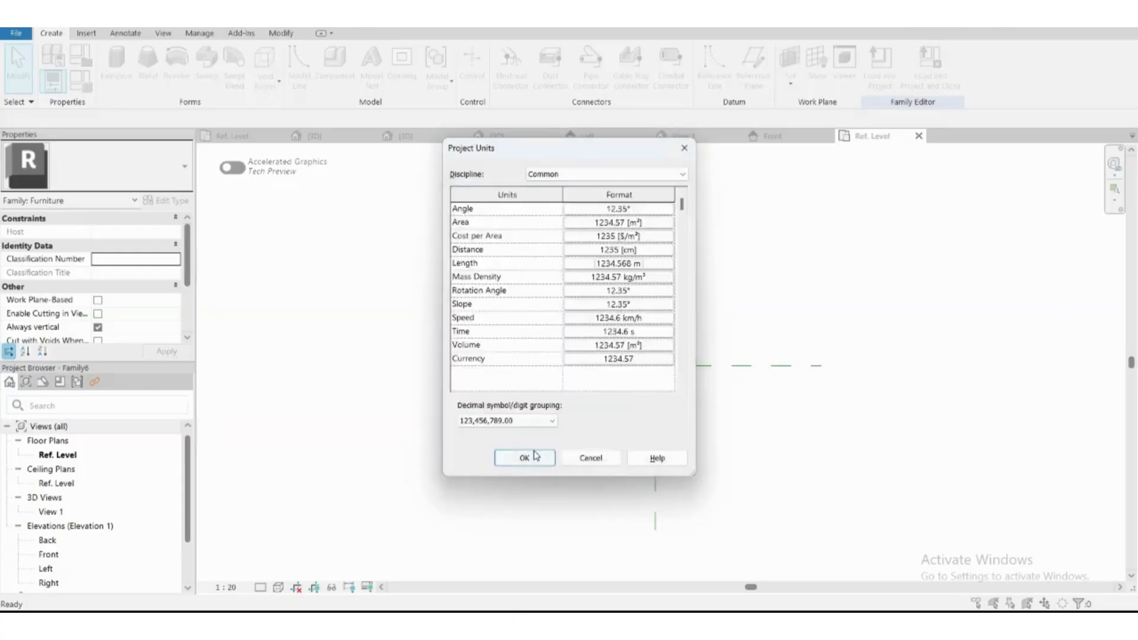
left_click(524, 457)
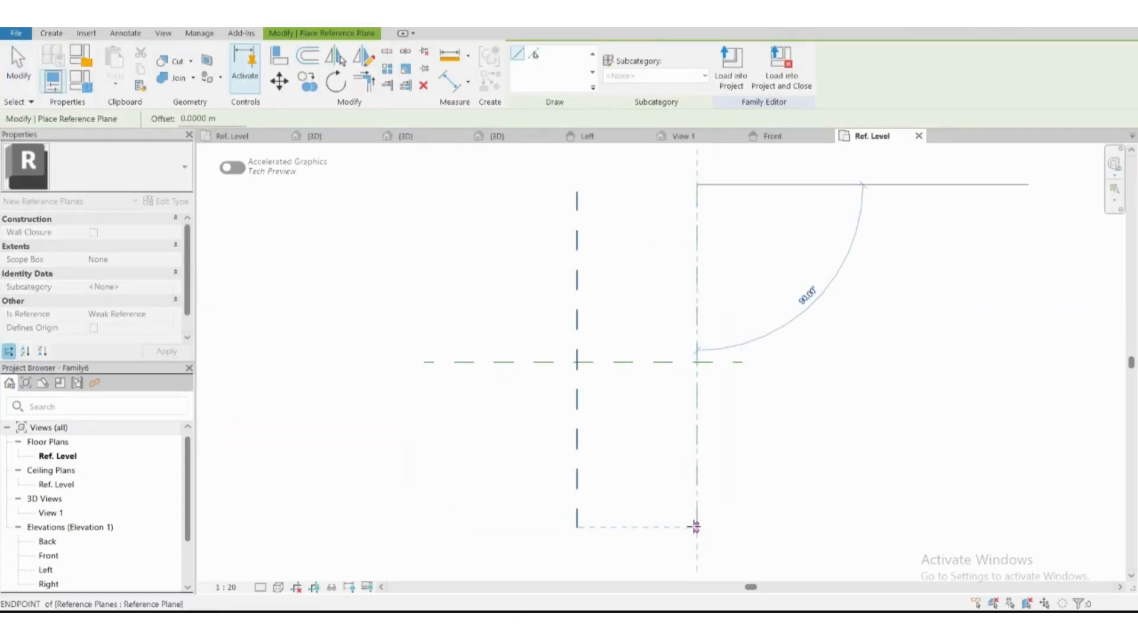
Draw reference planes about 1.04 m beside and 0.83 m in front of the centre planes, and lengthen the front/back centre plane
left_click(695, 526)
left_click(1067, 458)
key("Escape")
key("Escape")
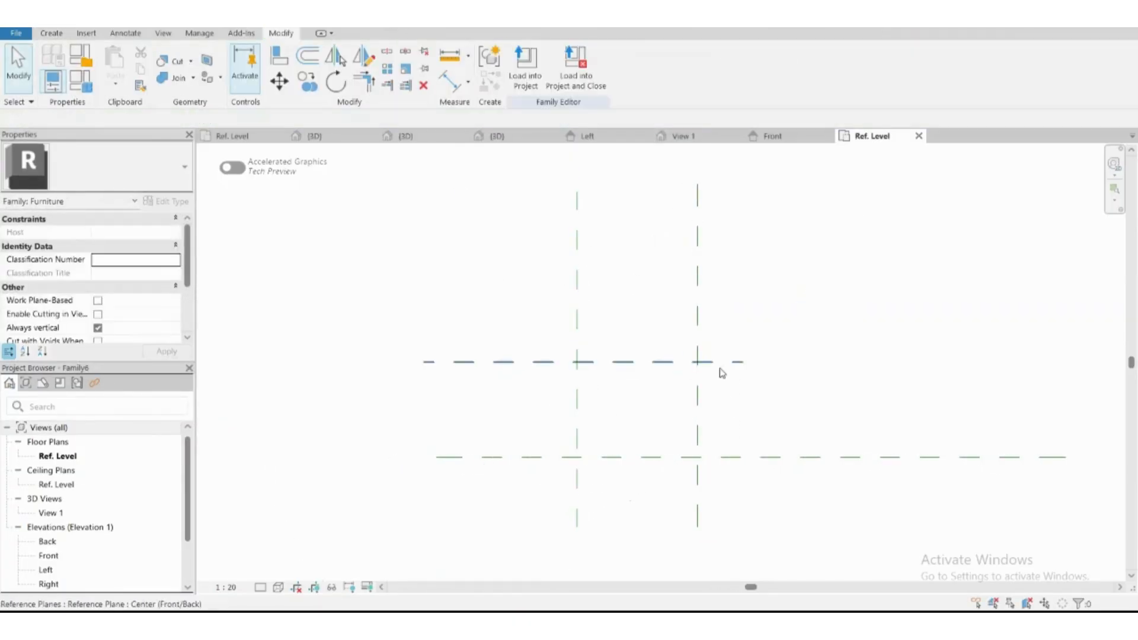
left_click(716, 362)
scroll(411, 318, "down", 2)
left_click_drag(600, 344, 784, 344)
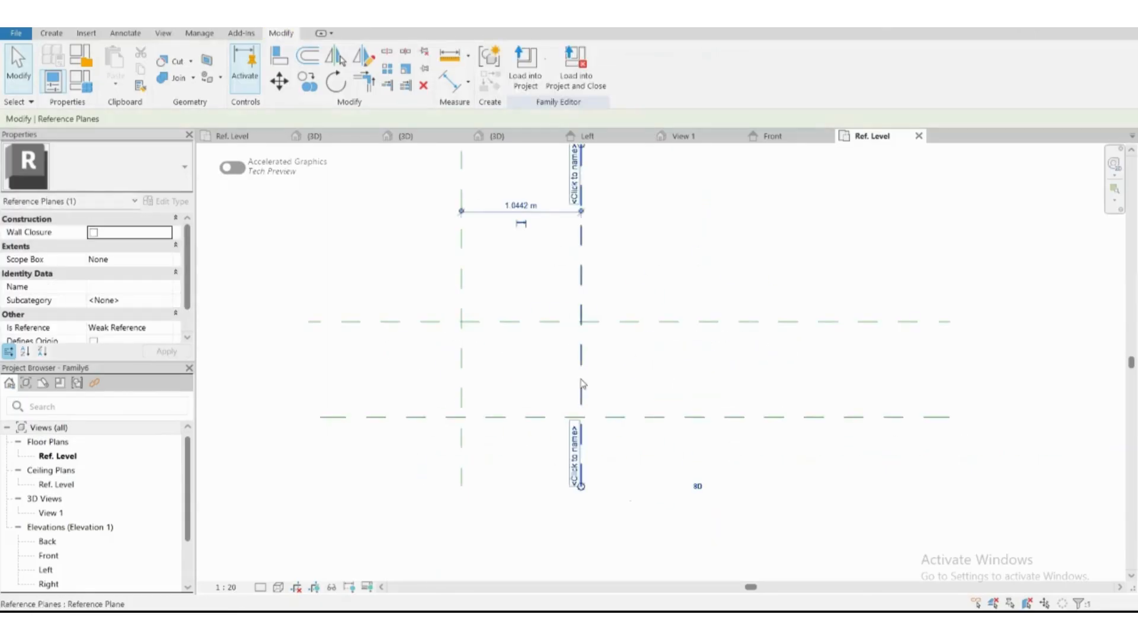
Dimension the spacing of the vertical and horizontal reference plane pairs in plan
key("d")
key("i")
left_click(446, 322)
left_click(446, 417)
left_click(446, 369)
key("Escape")
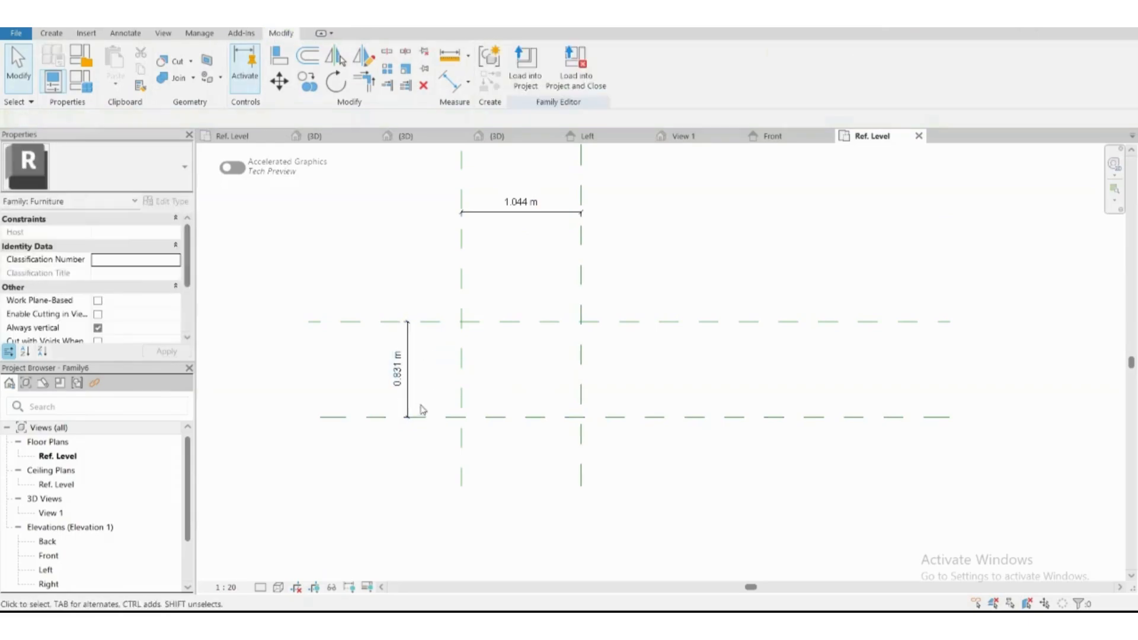
Label the vertical dimension with a new instance parameter Width and the horizontal one with a new instance parameter Length
left_click(408, 386)
left_click(658, 67)
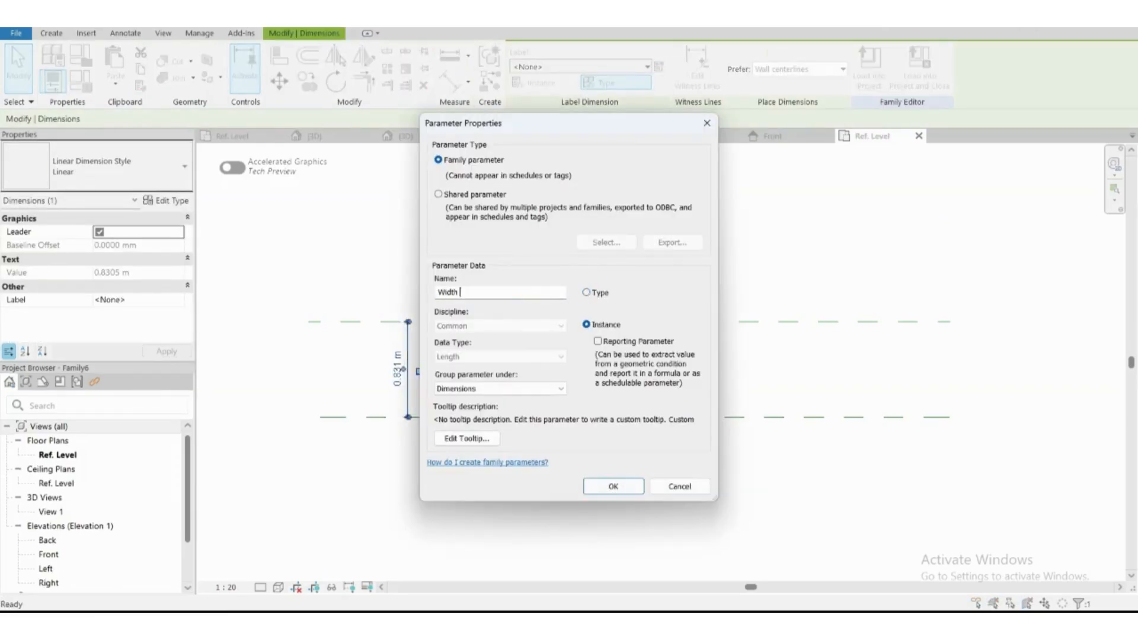
key("Return")
left_click(617, 279)
left_click(580, 250)
left_click(543, 212)
left_click(658, 67)
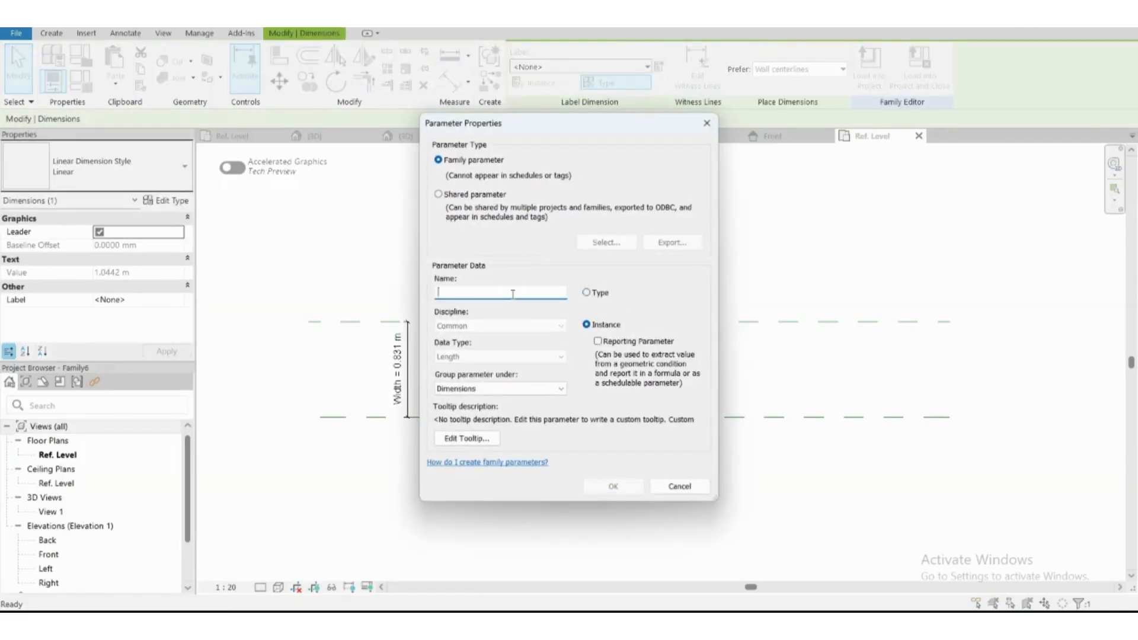
key("Return")
Set the Length dimension to 2.4 m and the Width dimension to 1.2 m
left_click(581, 314)
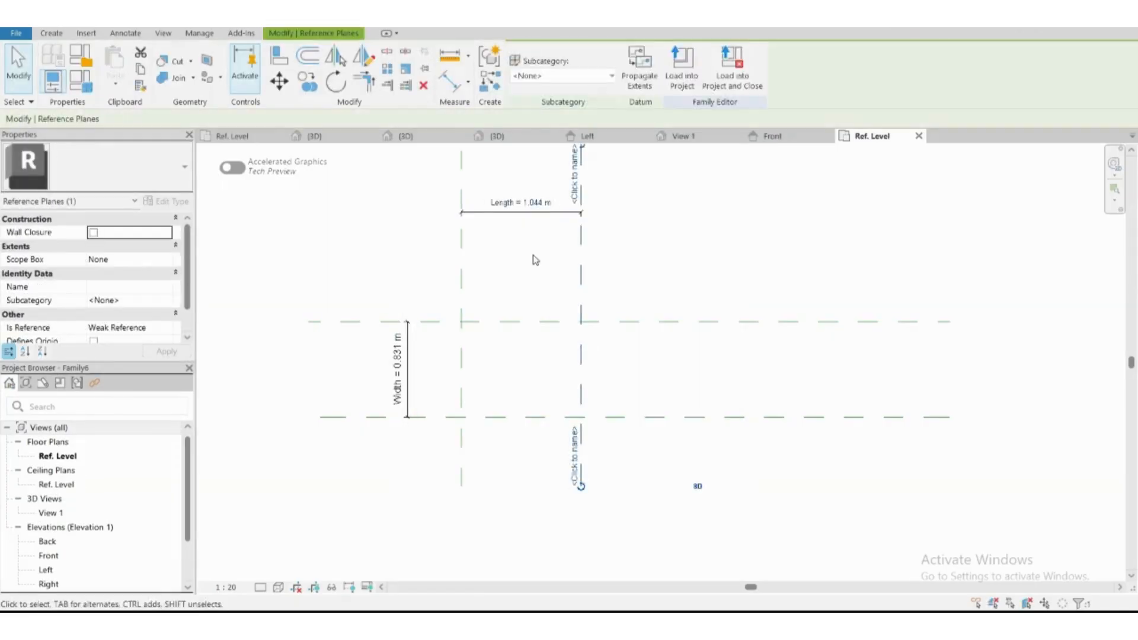
left_click(514, 202)
key("Return")
left_click(448, 418)
left_click(395, 370)
type("1.")
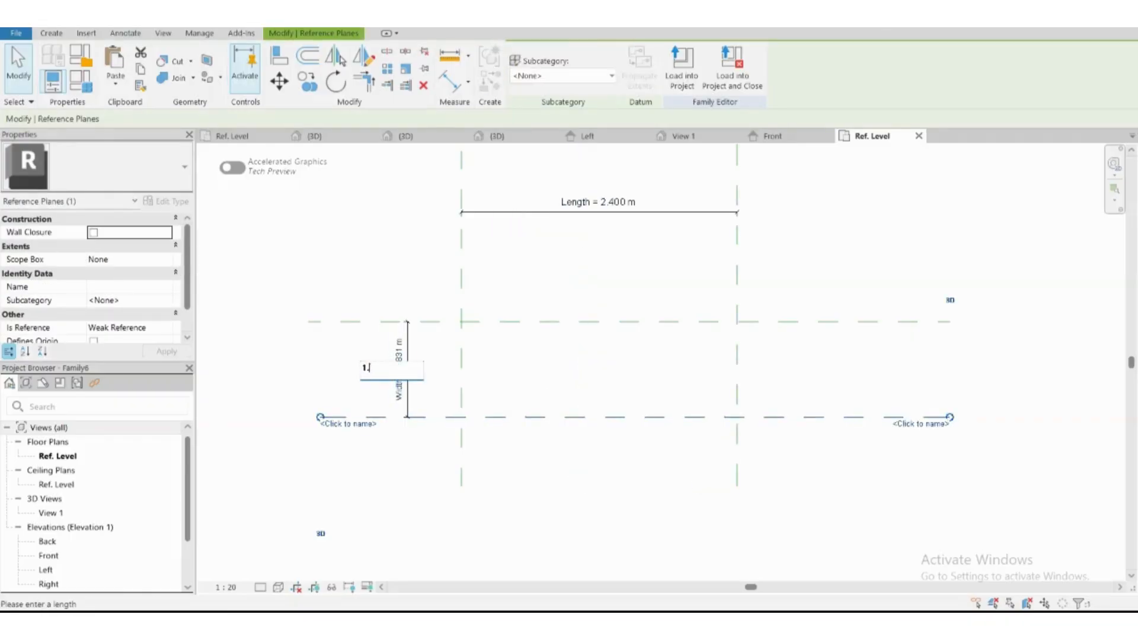
type("2")
key("Return")
key("Escape")
Draw a horizontal reference plane about 0.76 m above Ref. Level in the front elevation
double_click(69, 558)
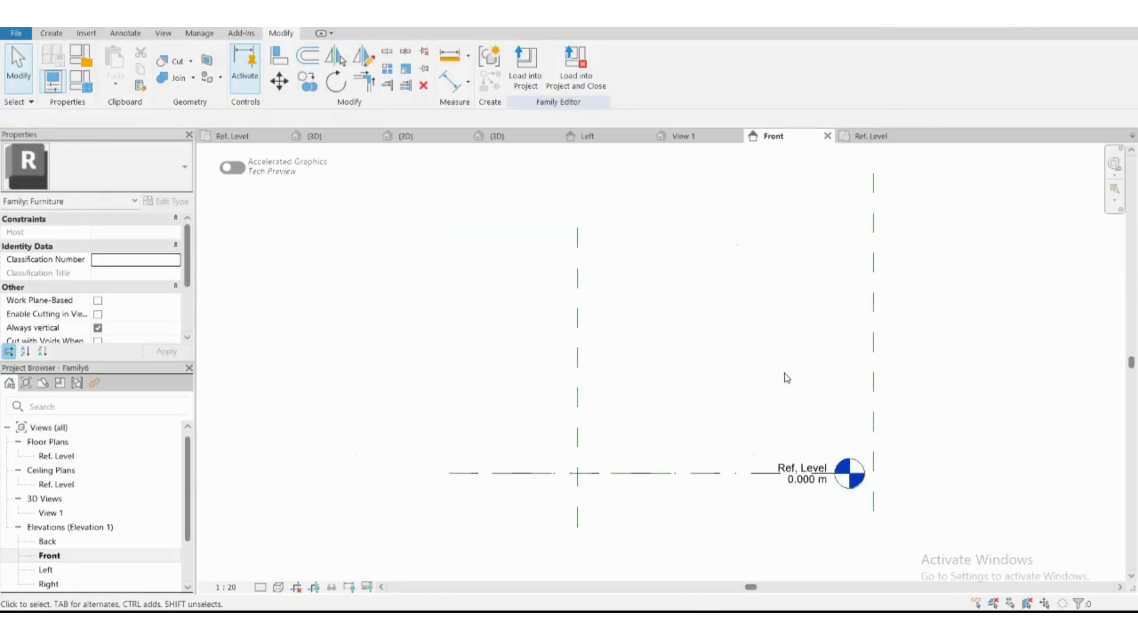
key("r")
key("p")
left_click(918, 380)
left_click(450, 380)
key("Escape")
key("Escape")
Dimension the new reference plane's height from Ref. Level and set it to 0.75 m
left_click(678, 379)
key("d")
key("i")
left_click(652, 379)
left_click(629, 473)
left_click(523, 437)
key("Escape")
key("Escape")
left_click(608, 382)
left_click(513, 426)
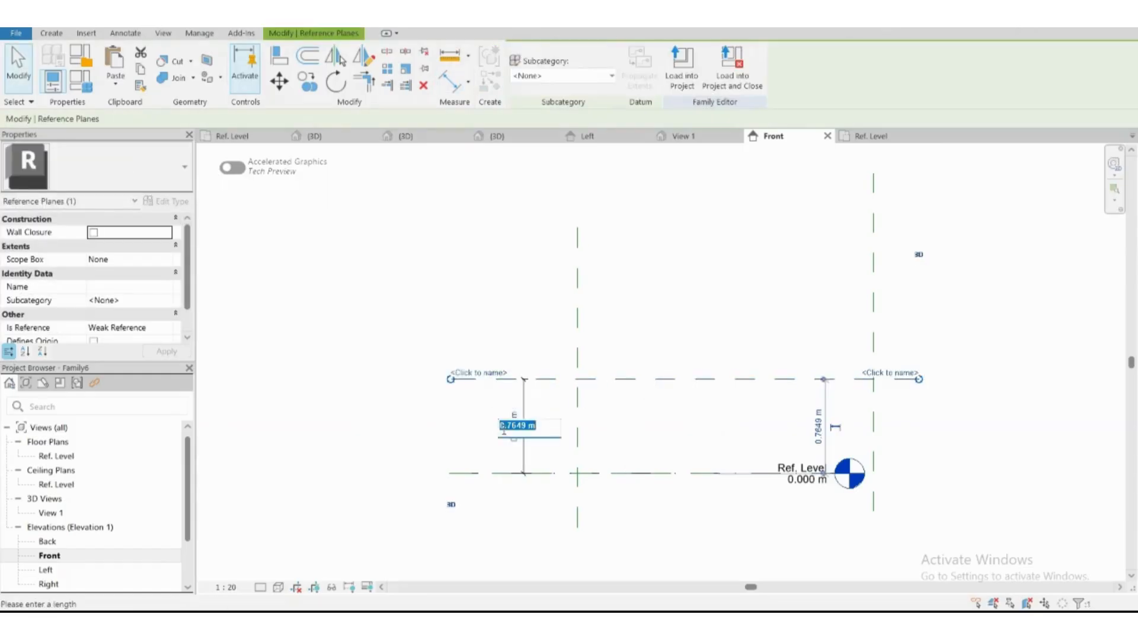
key("Return")
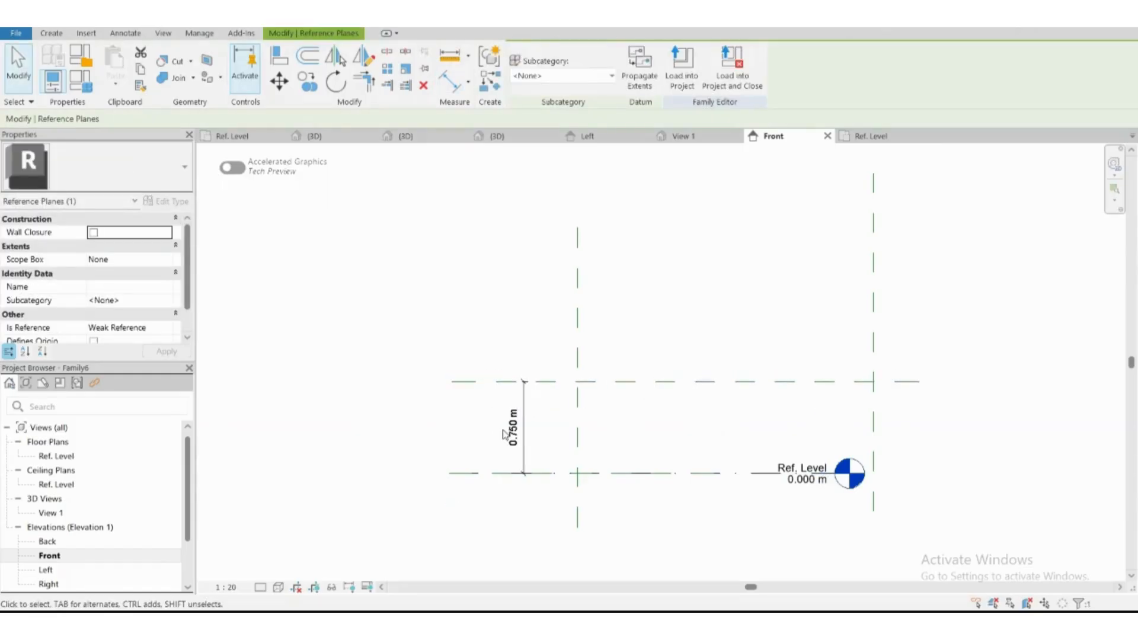
key("Escape")
scroll(665, 407, "up", 1)
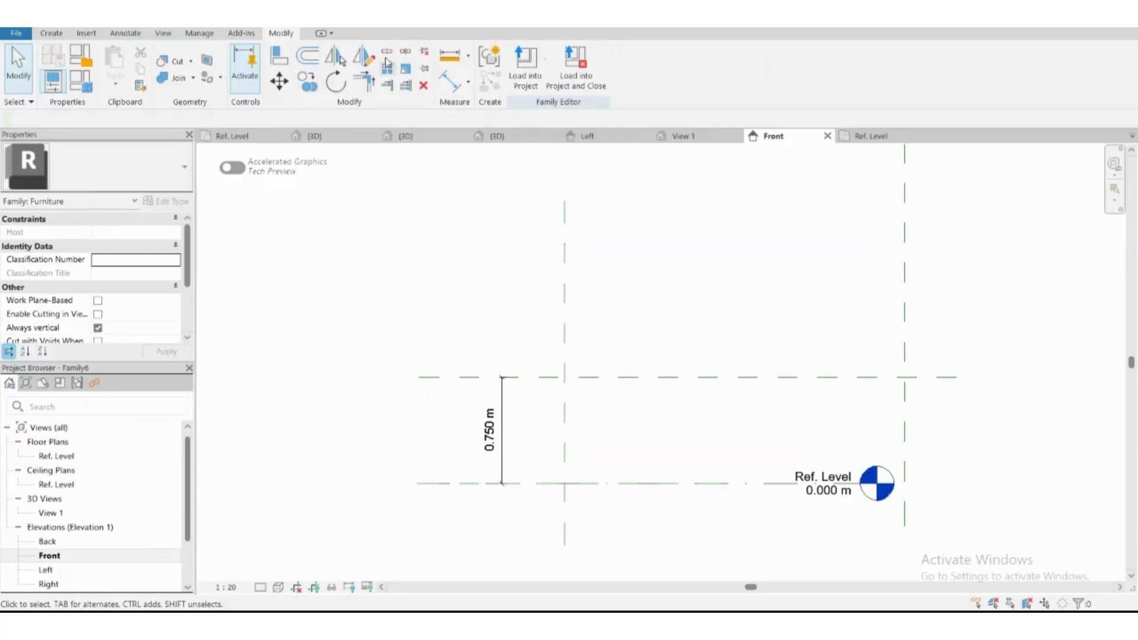
Load the tabletop family (Family2) into the new furniture family and place one instance
left_click(310, 142)
left_click(675, 198)
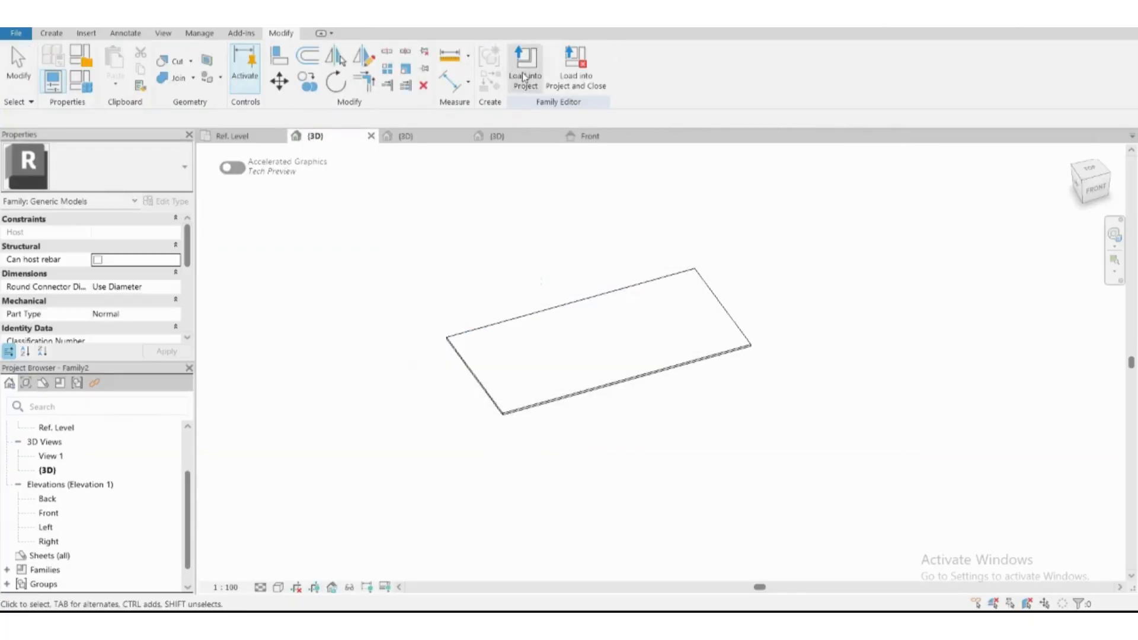
left_click(523, 76)
left_click(477, 277)
left_click(531, 423)
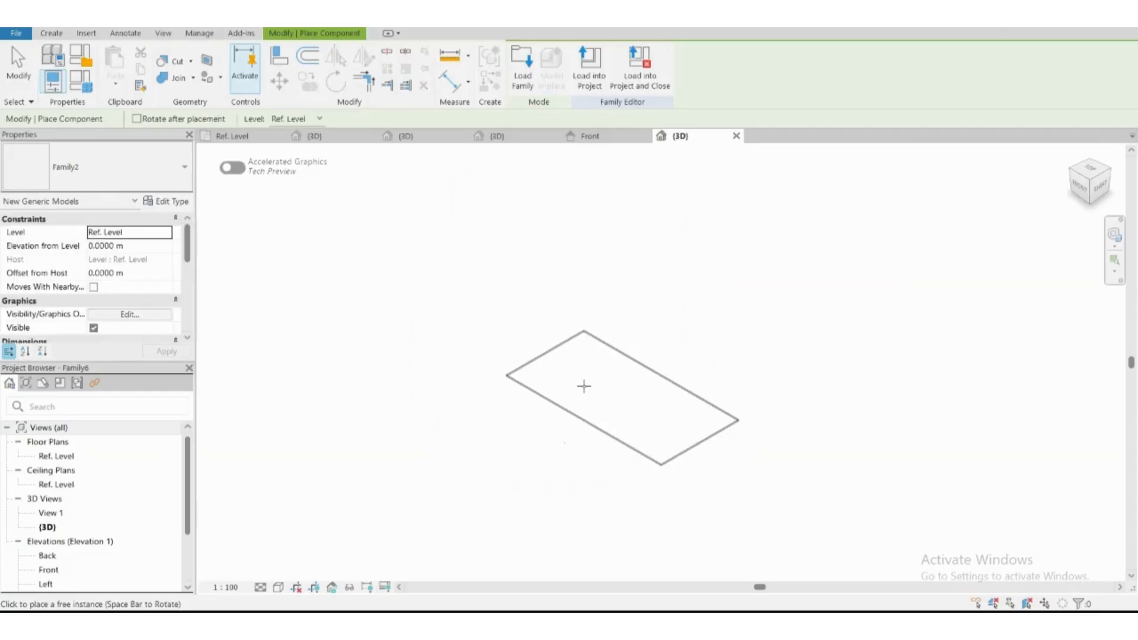
key("Escape")
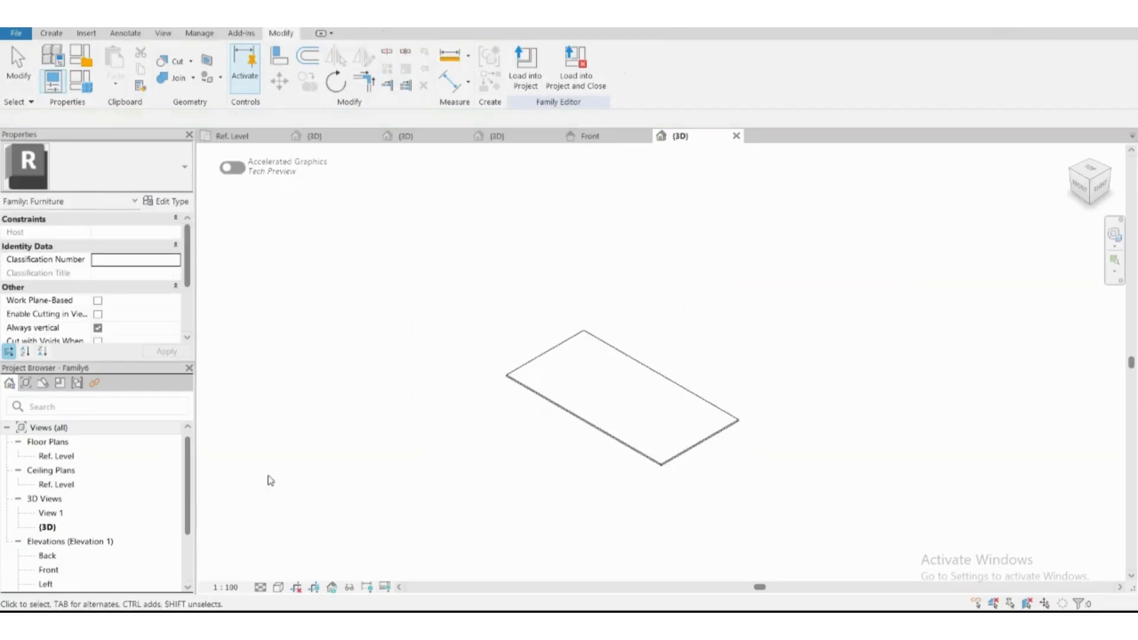
Switch to the front elevation and save the family as workstation.rfa
double_click(49, 570)
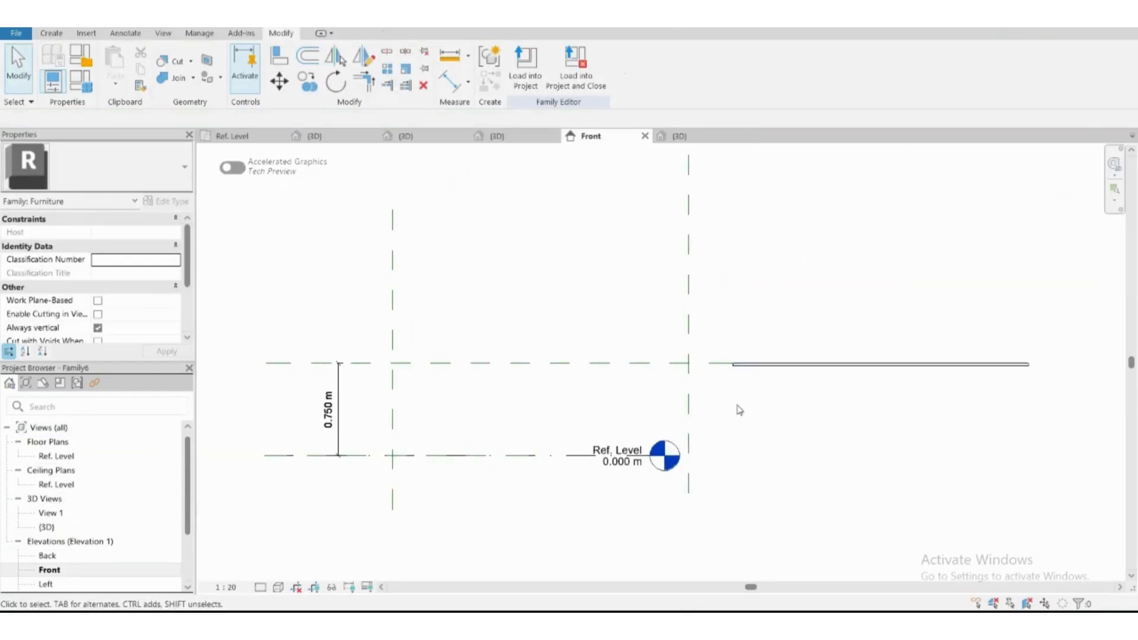
key("ctrl+s")
type("workstation.rfa")
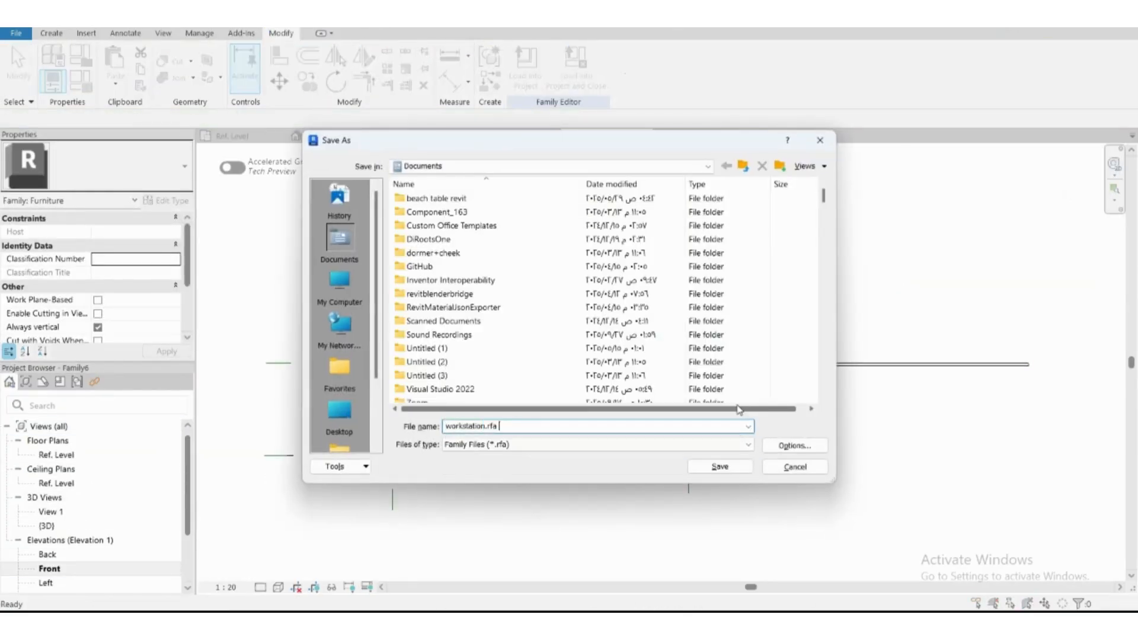
key("Return")
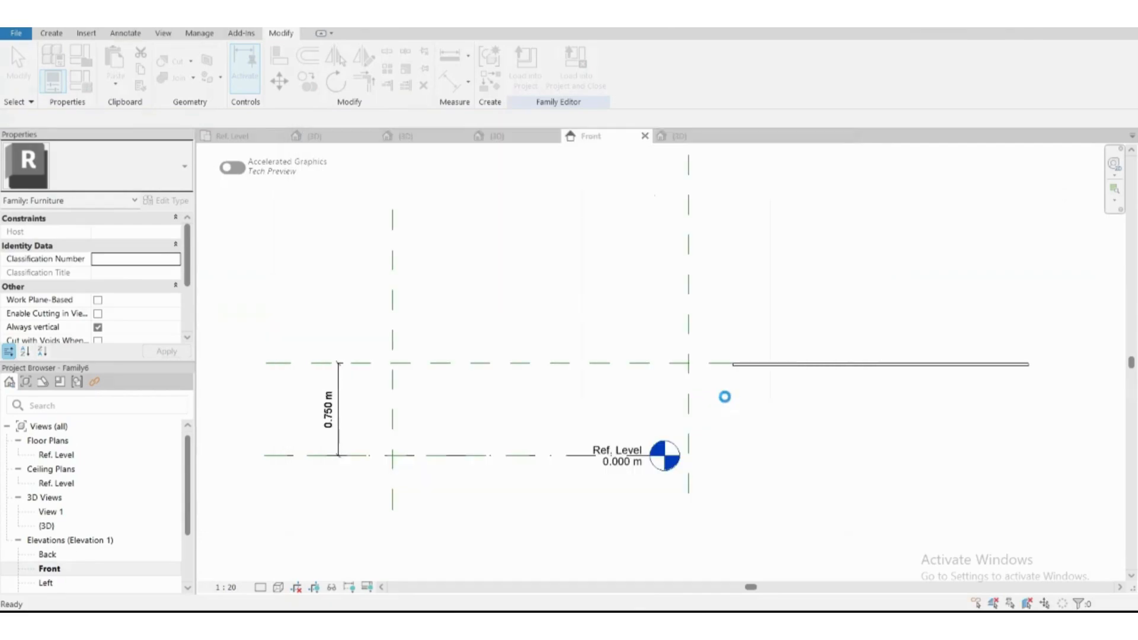
Move the tabletop in the front elevation so its left end aligns with the left vertical reference plane
left_click(738, 365)
left_click_drag(765, 366, 470, 365)
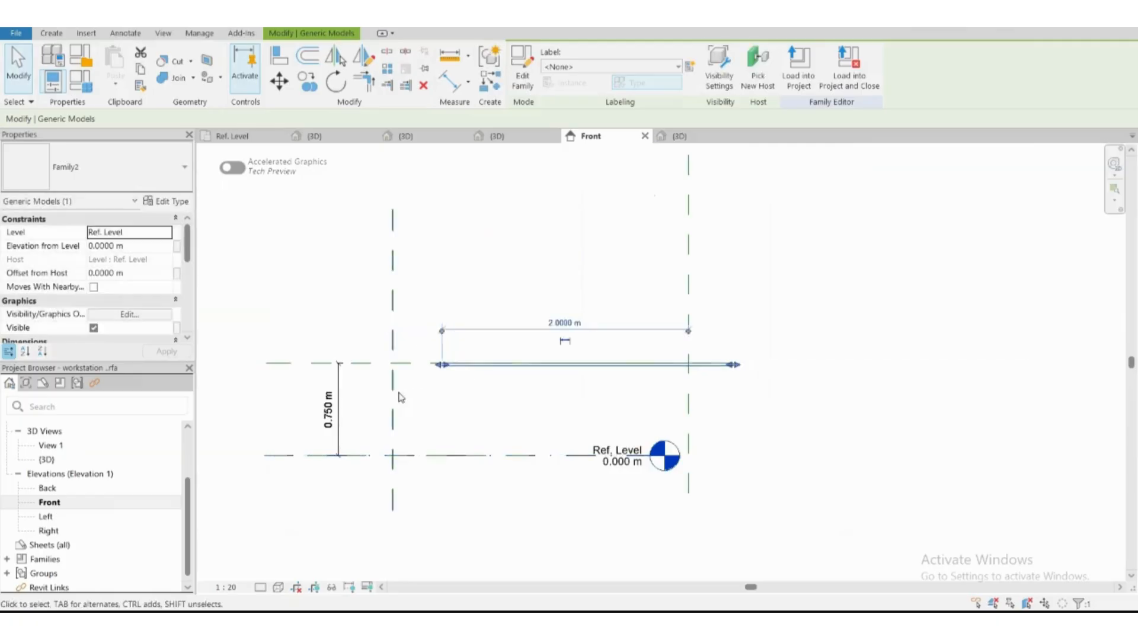
scroll(382, 387, "up", 2)
left_click(279, 81)
scroll(416, 378, "up", 3)
left_click(533, 323)
left_click(382, 323)
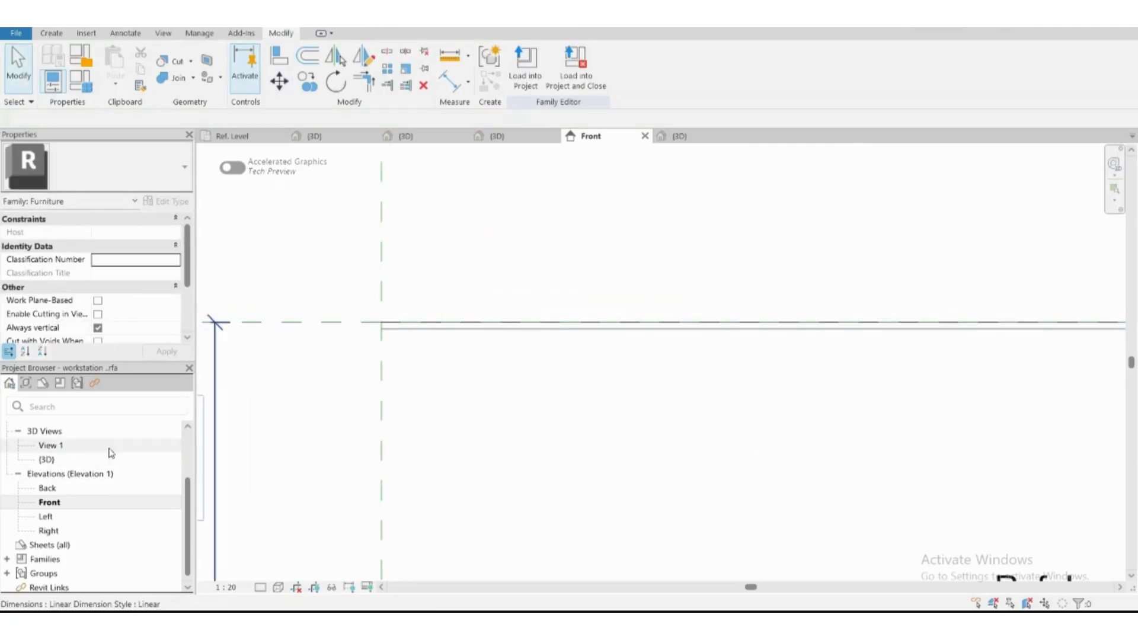
Move the tabletop in plan so its lower-left corner sits on the intersection of the left and front reference planes
scroll(102, 470, "up", 3)
double_click(68, 455)
left_click(518, 347)
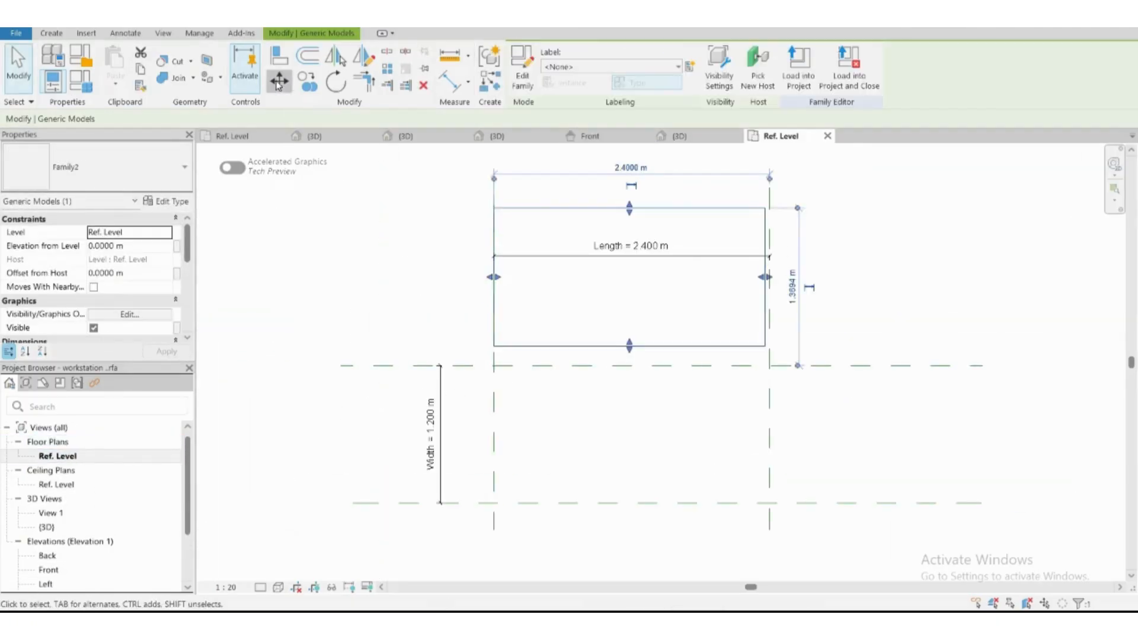
key("m")
key("v")
left_click(494, 346)
left_click(493, 503)
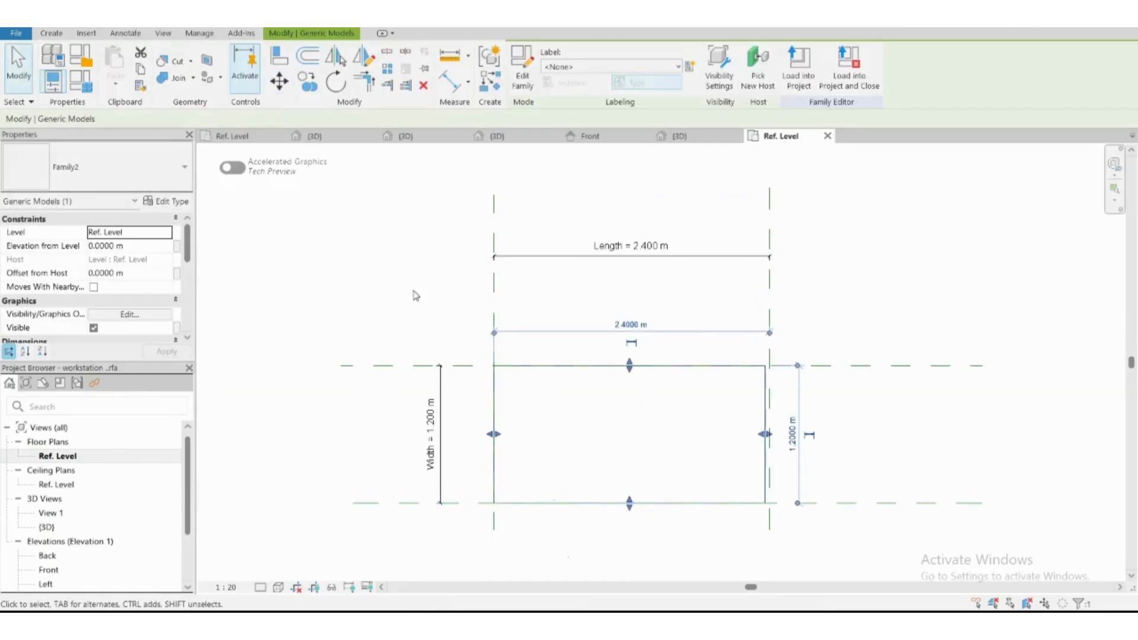
Associate the tabletop's length and width with the family parameters Length and Width
scroll(769, 463, "up", 1)
scroll(164, 336, "down", 2)
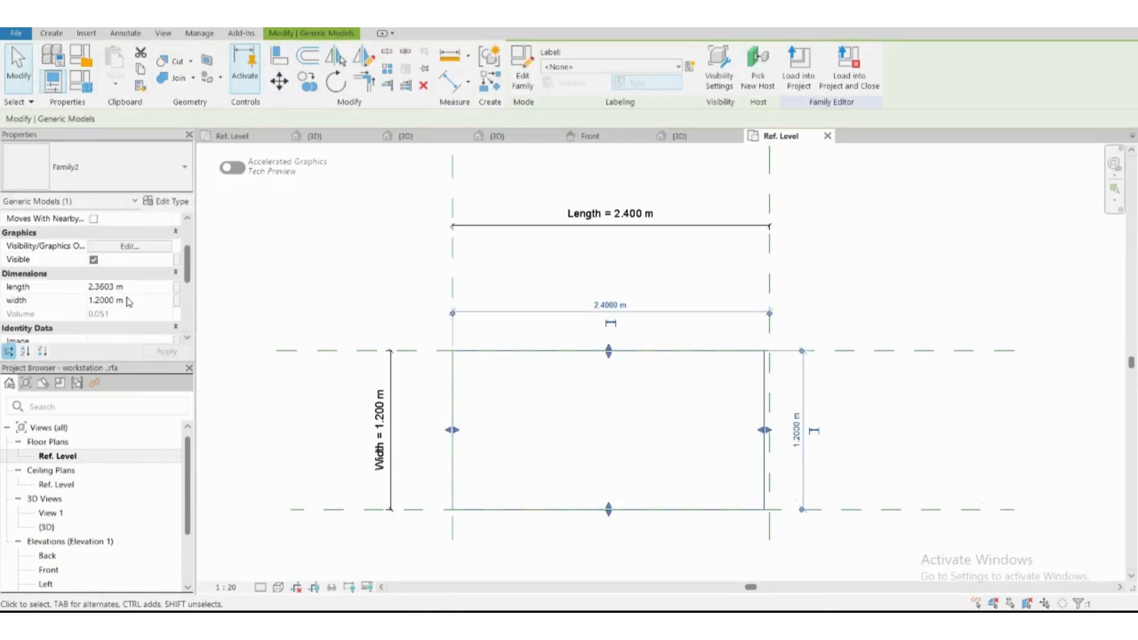
left_click(176, 289)
left_click(492, 279)
left_click(593, 445)
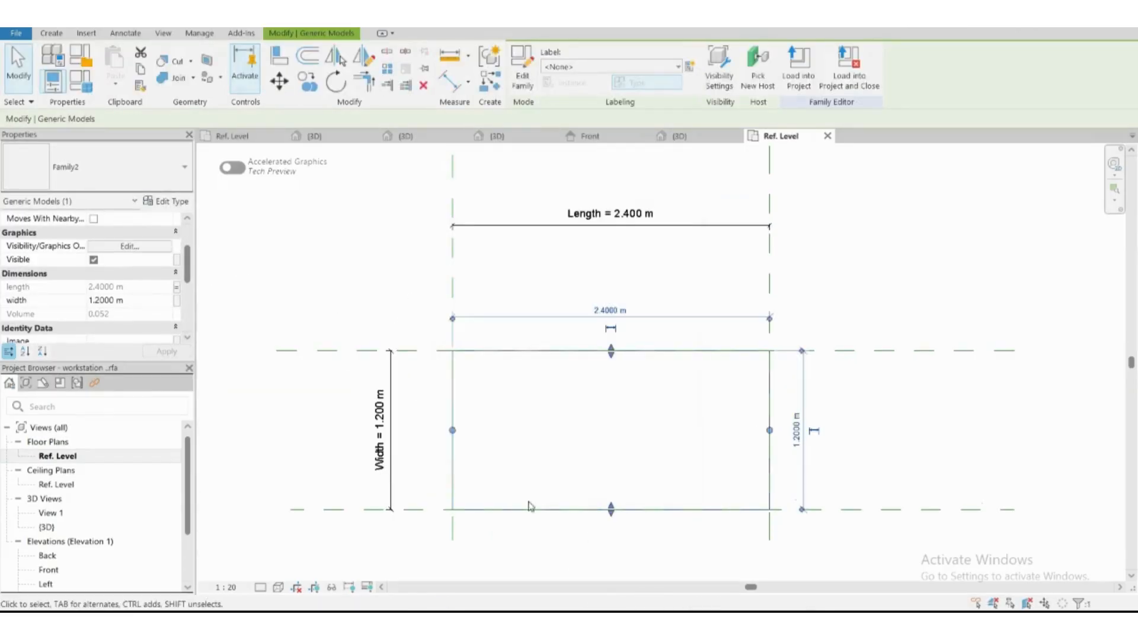
left_click(176, 302)
left_click(498, 295)
left_click(593, 439)
left_click(574, 526)
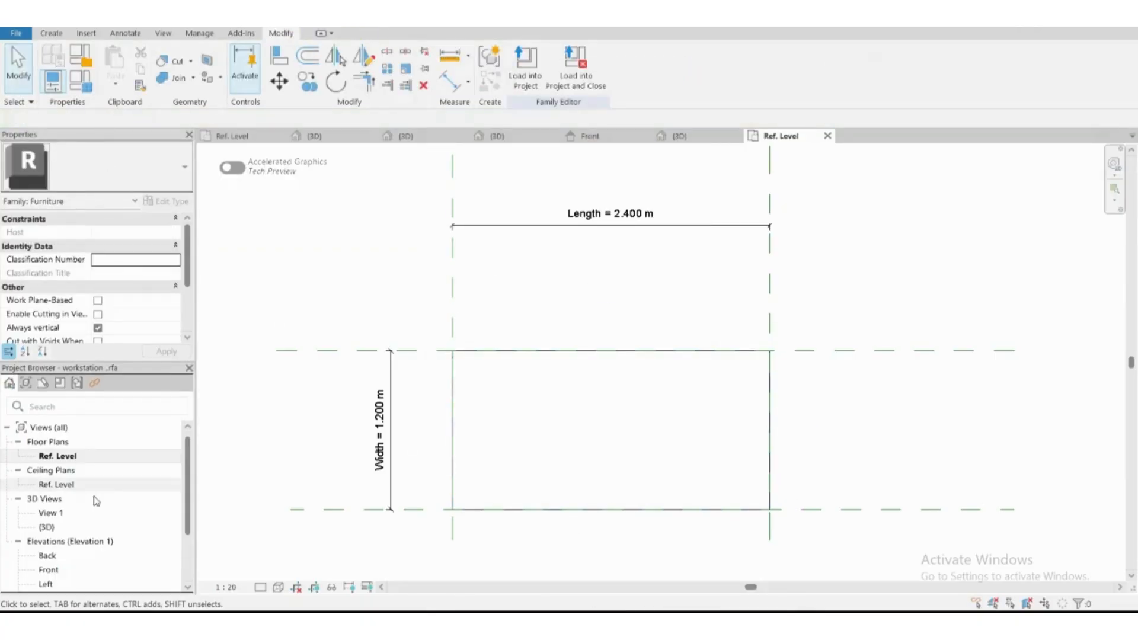
Open the front elevation and the Family Types settings
double_click(79, 569)
left_click(83, 85)
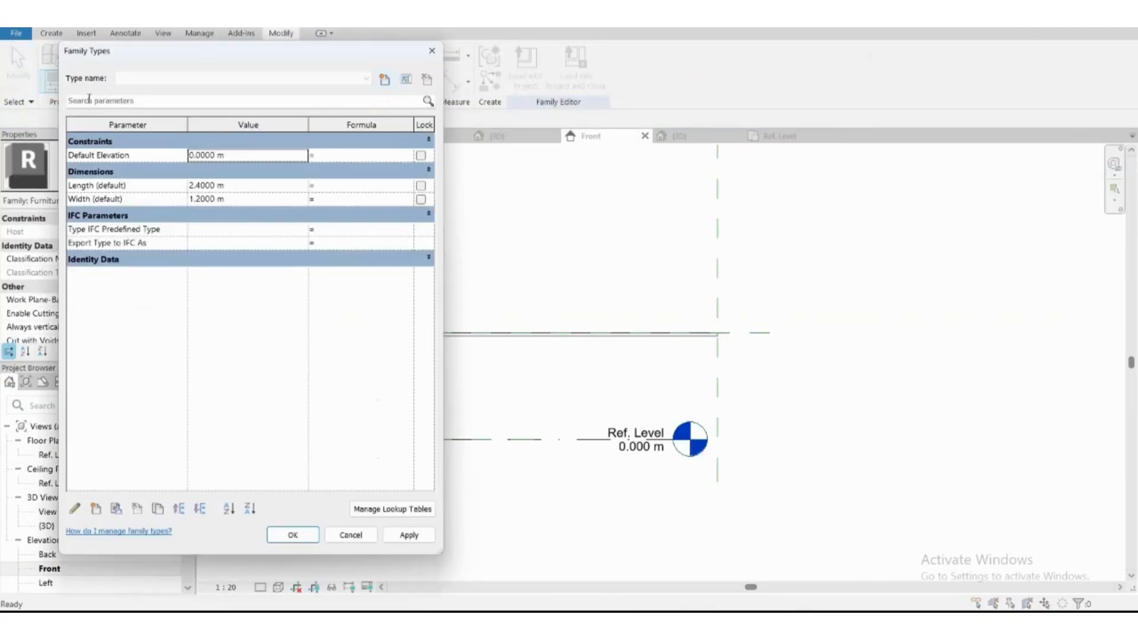
left_click(96, 509)
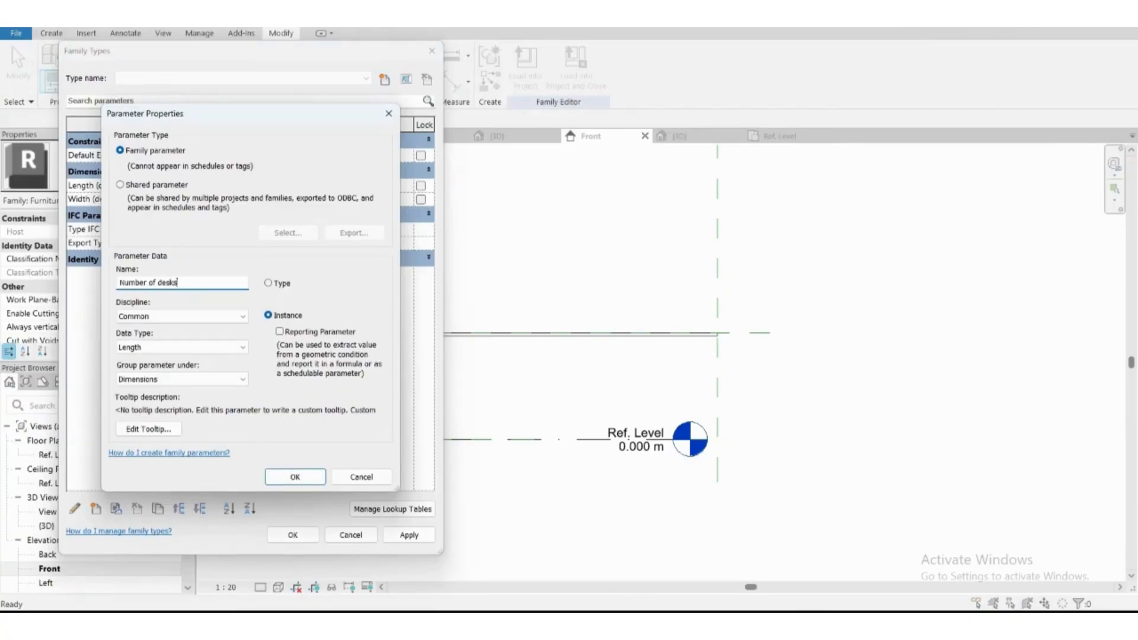
key("Return")
left_click(137, 508)
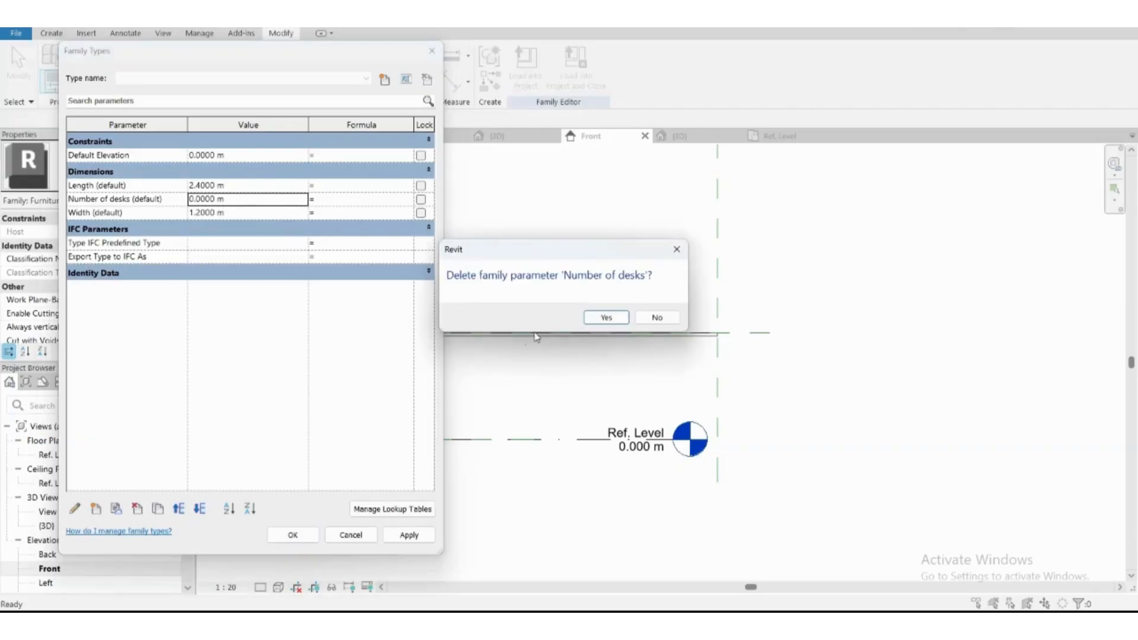
left_click(605, 318)
Replace the length-type Number of desks parameter with an integer instance parameter of the same name, grouped under Other
left_click(95, 509)
left_click(275, 317)
left_click(180, 347)
left_click(151, 369)
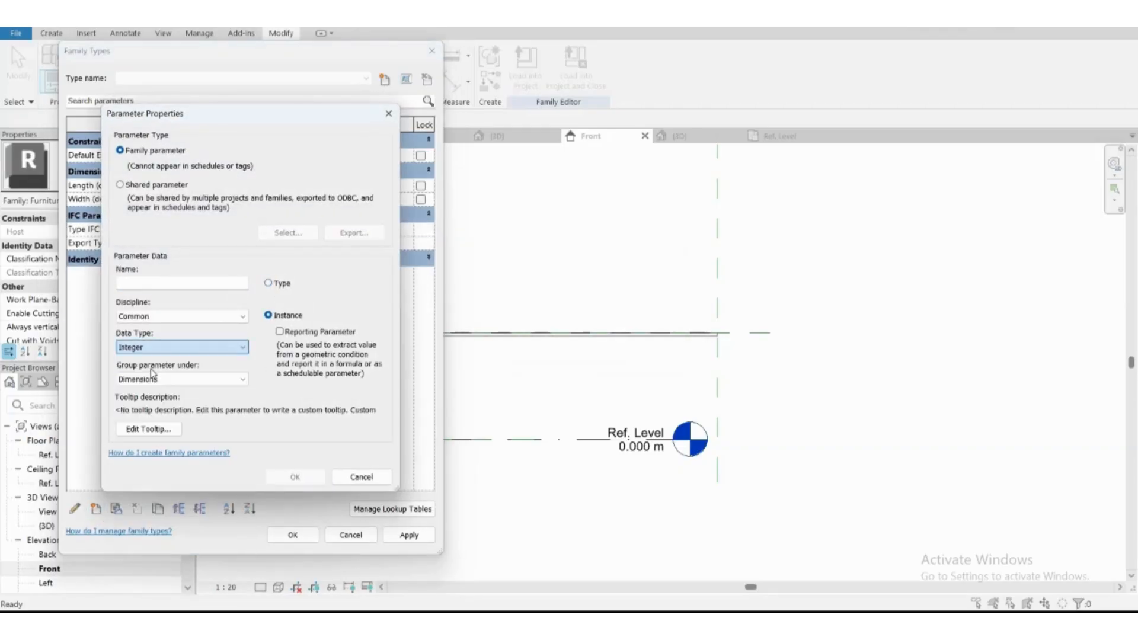
left_click(178, 282)
type("Number of desks")
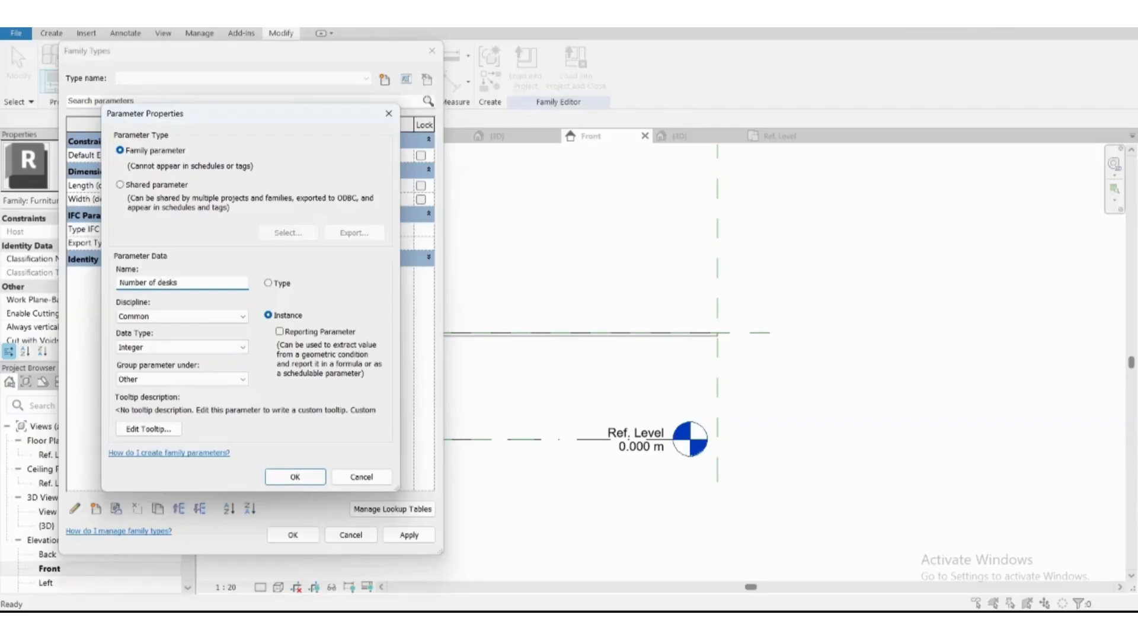
key("Return")
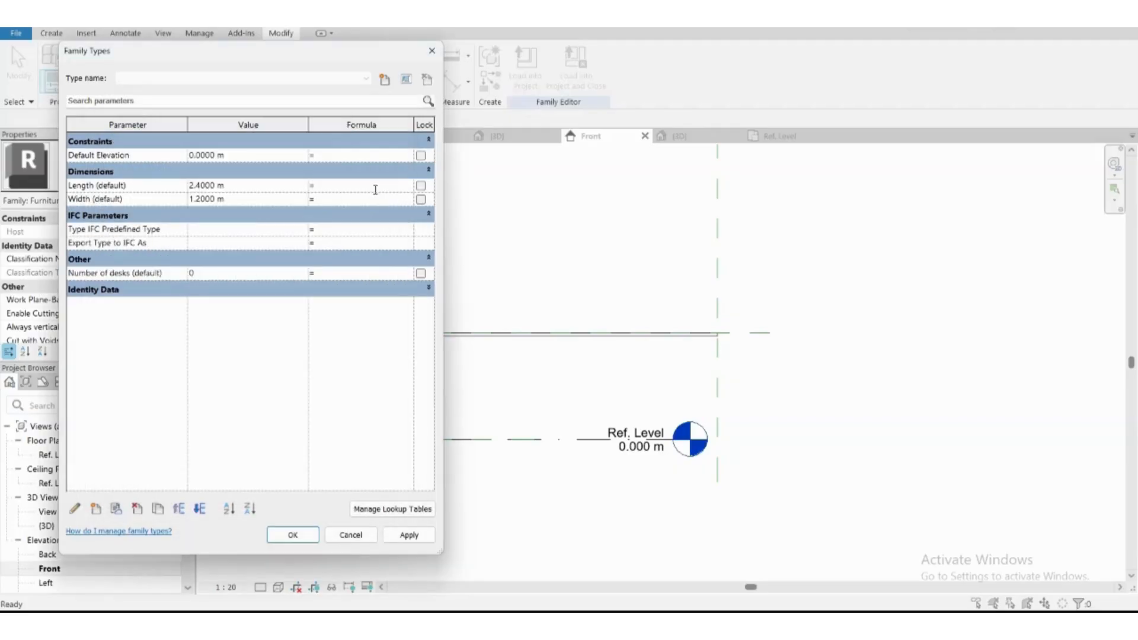
Give the Length parameter the formula if(Number of desks = 0, 1.2, Number of desks * 1.2)
left_click(375, 189)
type("If (")
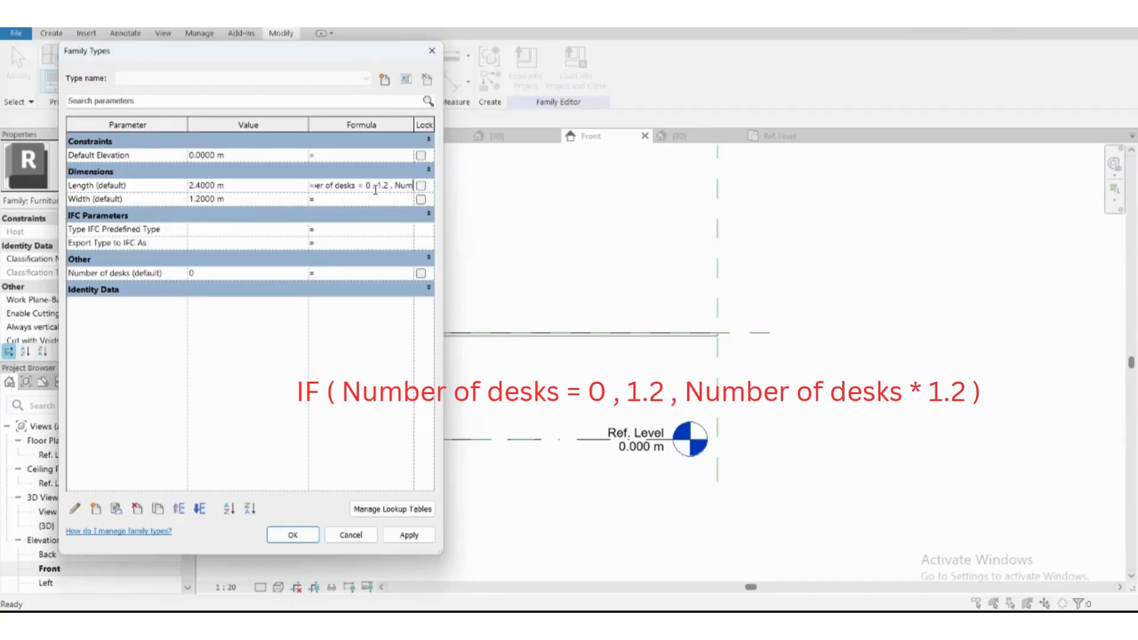
type("of desa")
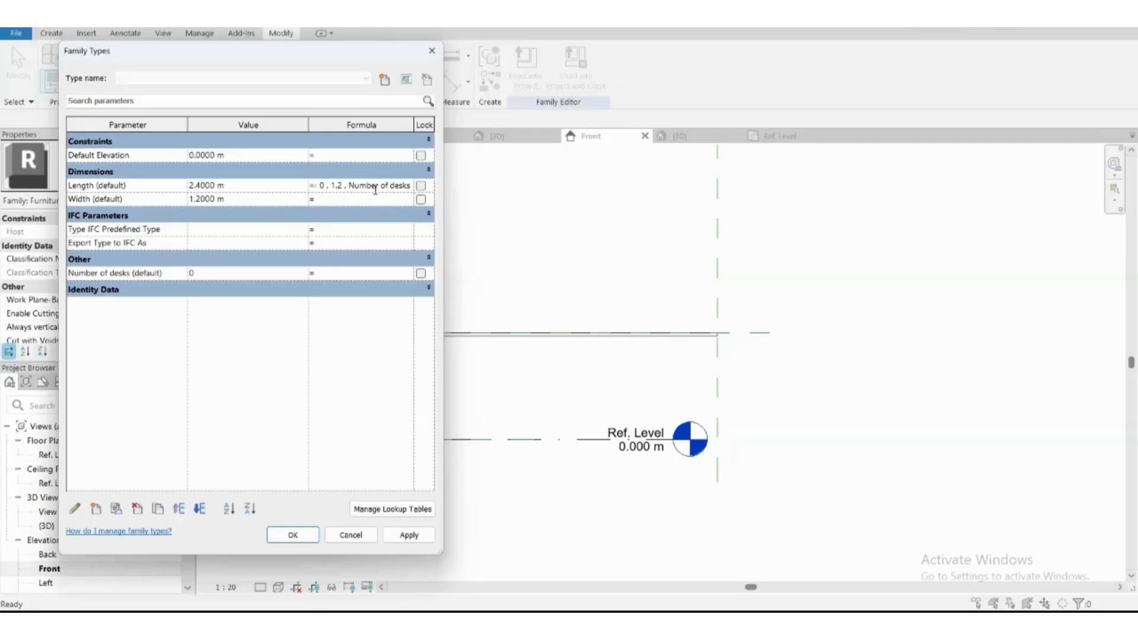
left_click(368, 200)
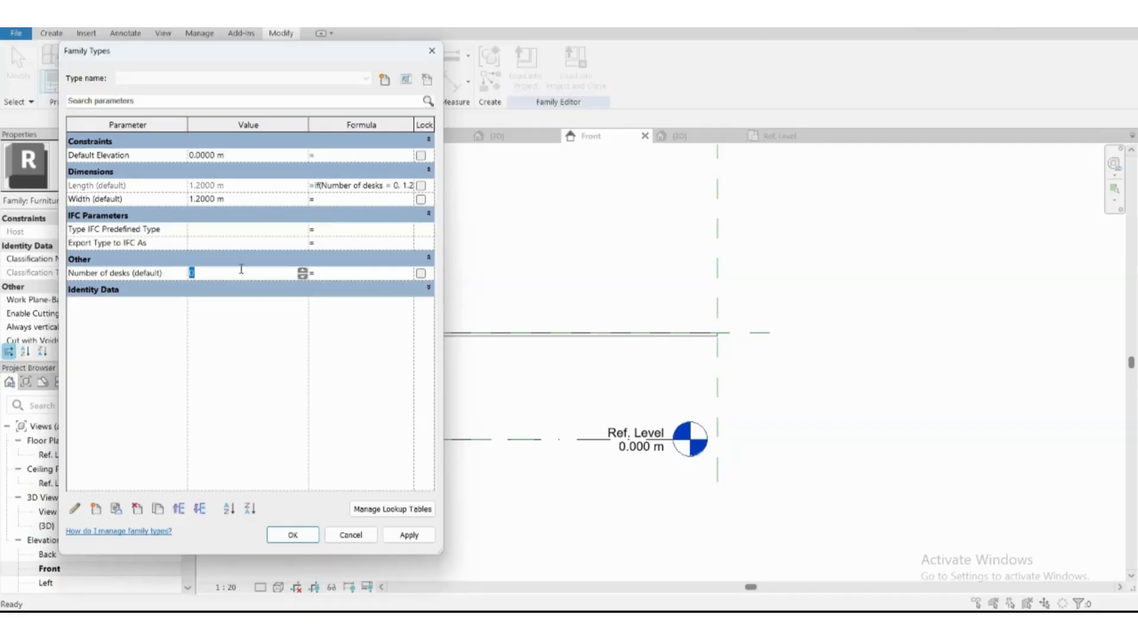
Apply 3 as the Number of desks, reduce it to 2, and accept the family type changes
left_click(398, 538)
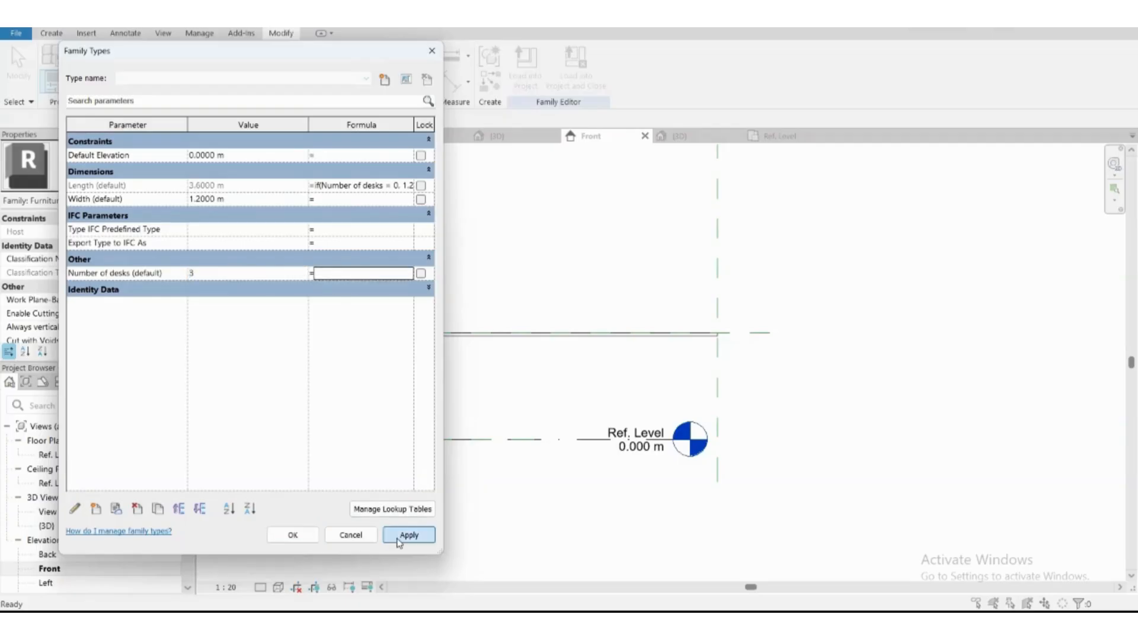
left_click(279, 288)
left_click(302, 276)
left_click(387, 536)
left_click(298, 535)
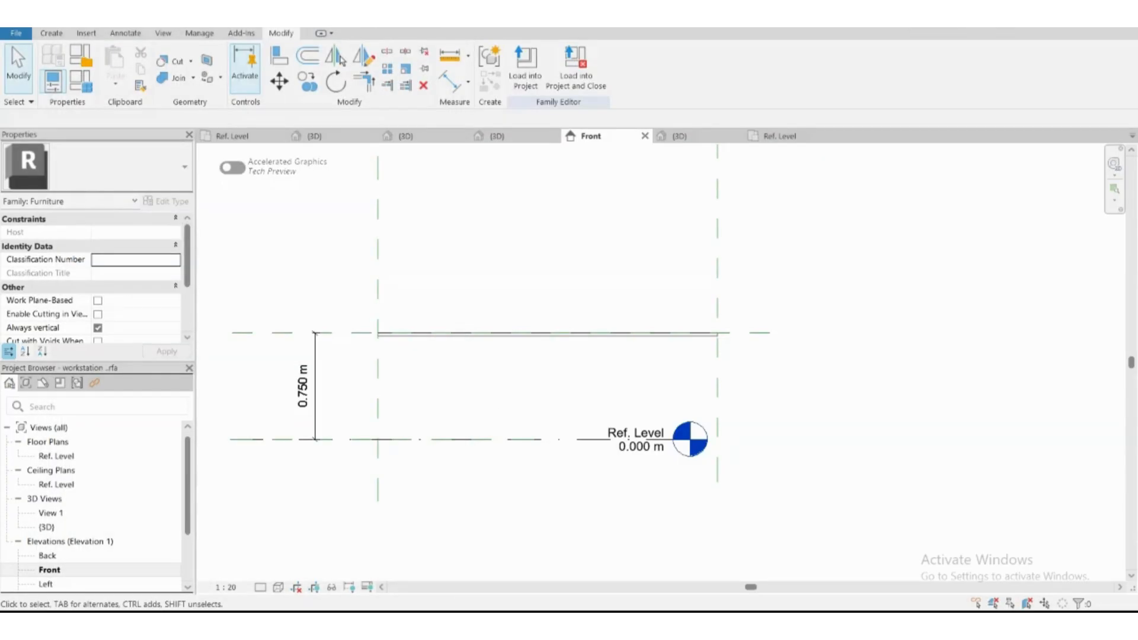
Load the leg frame family Family1 into the workstation family, dismissing the save reminder
left_click(333, 138)
left_click(246, 139)
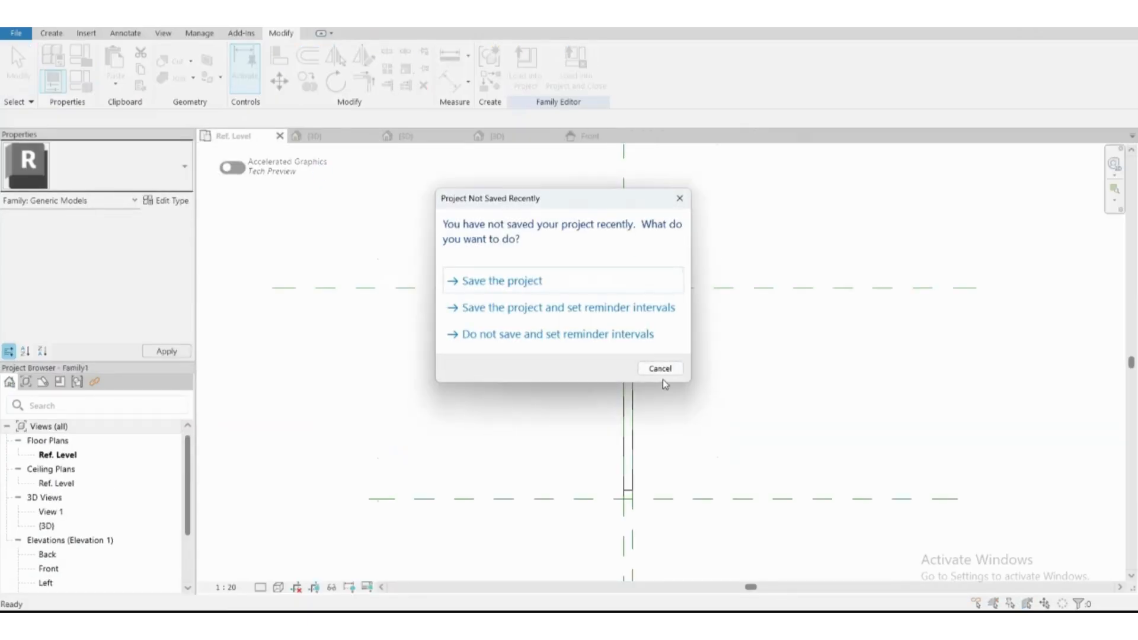
left_click(657, 371)
left_click(526, 80)
left_click(484, 277)
left_click(531, 425)
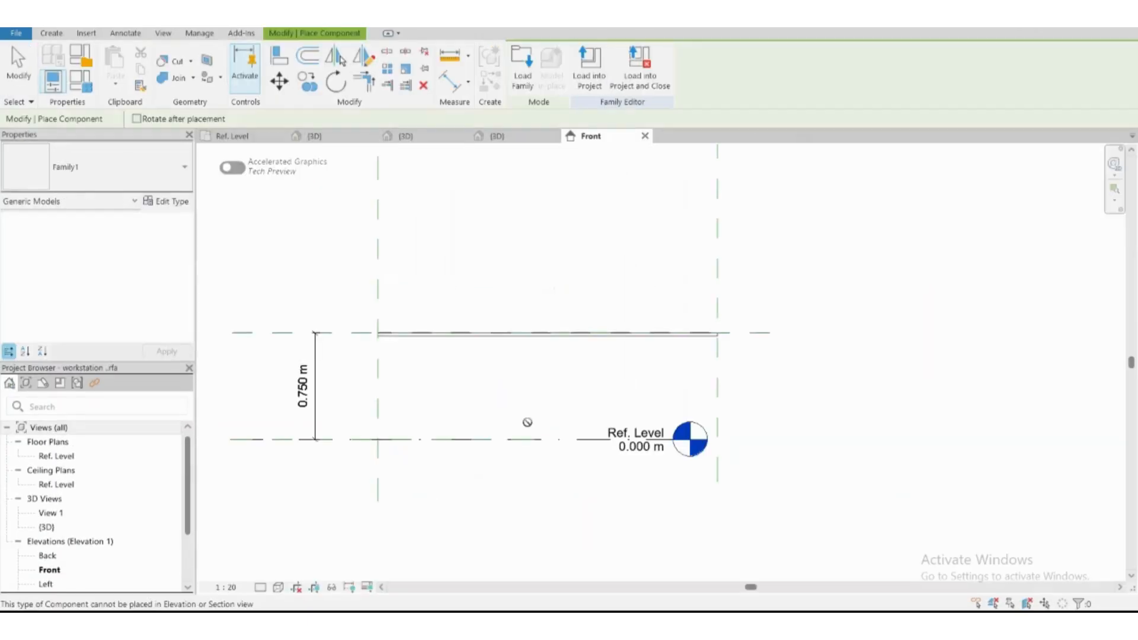
Place the leg frame in the Ref. Level plan near the tabletop's upper-left corner and align it with the left reference plane
double_click(56, 456)
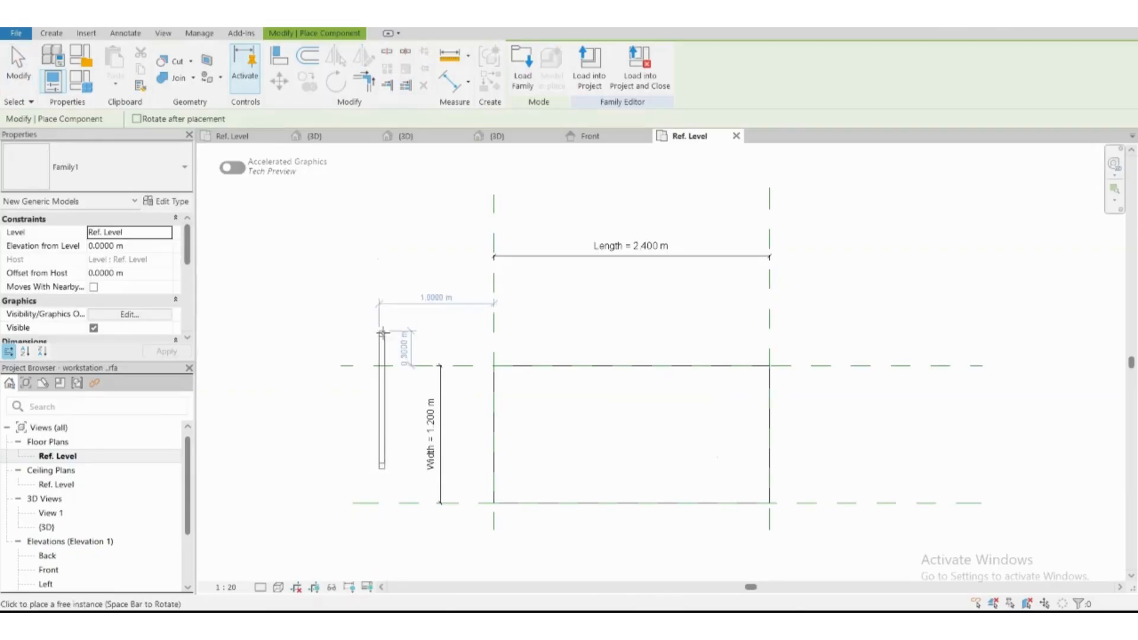
scroll(498, 364, "up", 4)
left_click(527, 364)
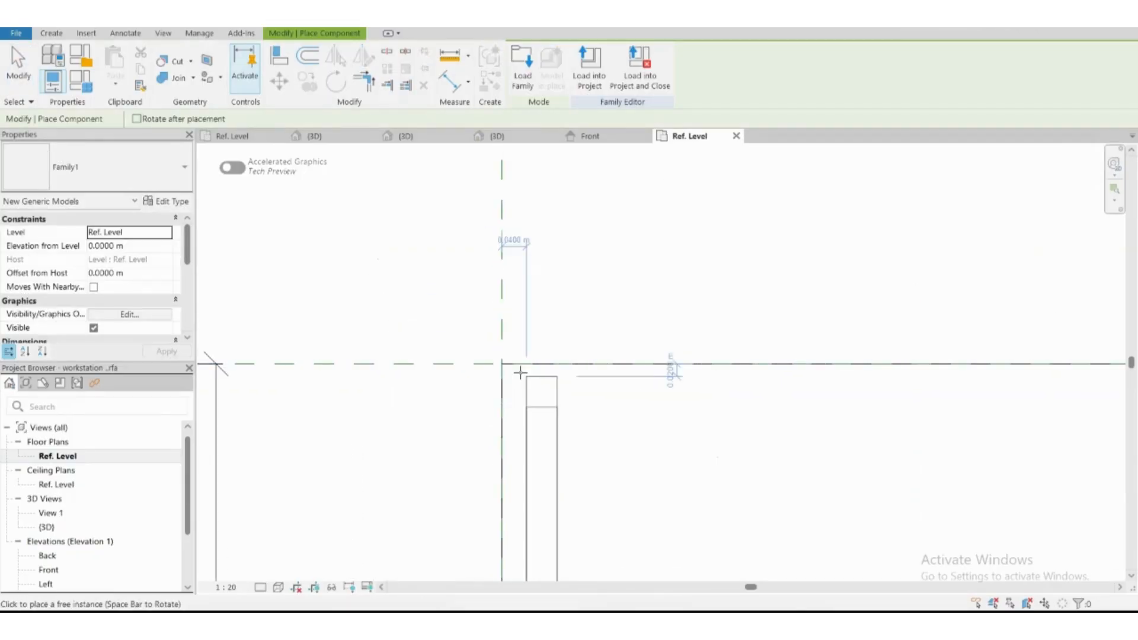
key("Escape")
key("a")
key("l")
left_click(501, 383)
left_click(527, 376)
key("Escape")
scroll(373, 265, "down", 6)
key("Escape")
Create a linear array of the left leg frame with 2 items, placing the second near the tabletop's right end
left_click(400, 334)
left_click(387, 69)
scroll(406, 357, "up", 2)
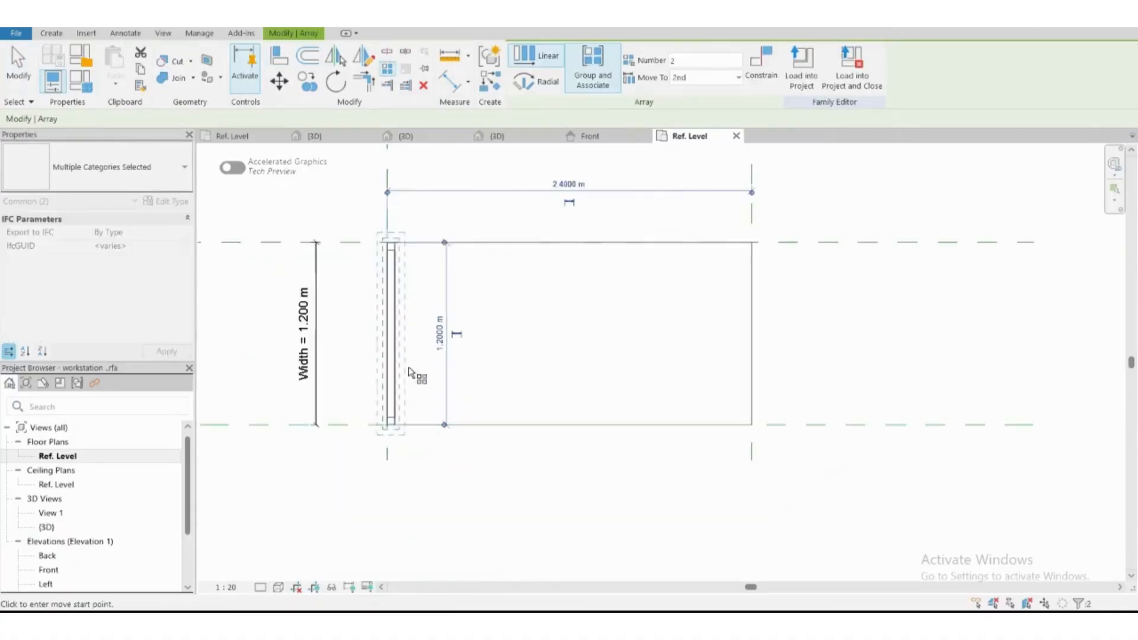
left_click(391, 394)
left_click(737, 394)
left_click(736, 391)
Align the right leg frame's outer edge with the right reference plane and lock it
left_click(286, 59)
left_click(804, 251)
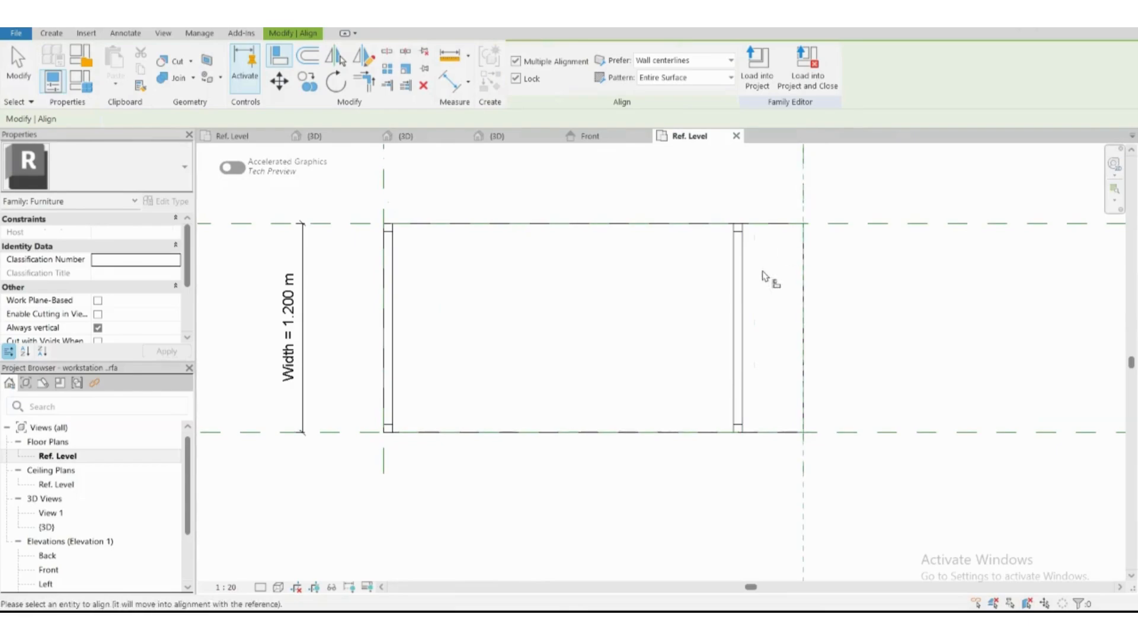
left_click(744, 295)
scroll(513, 391, "down", 2)
key("Escape")
Test the workstation in the 3D view with the Number of desks set to 3
scroll(517, 474, "down", 3)
middle_click_drag(517, 474, 710, 473, "shift")
left_click(83, 89)
left_click(239, 273)
type("3")
left_click(329, 265)
left_click(409, 534)
left_click(289, 260)
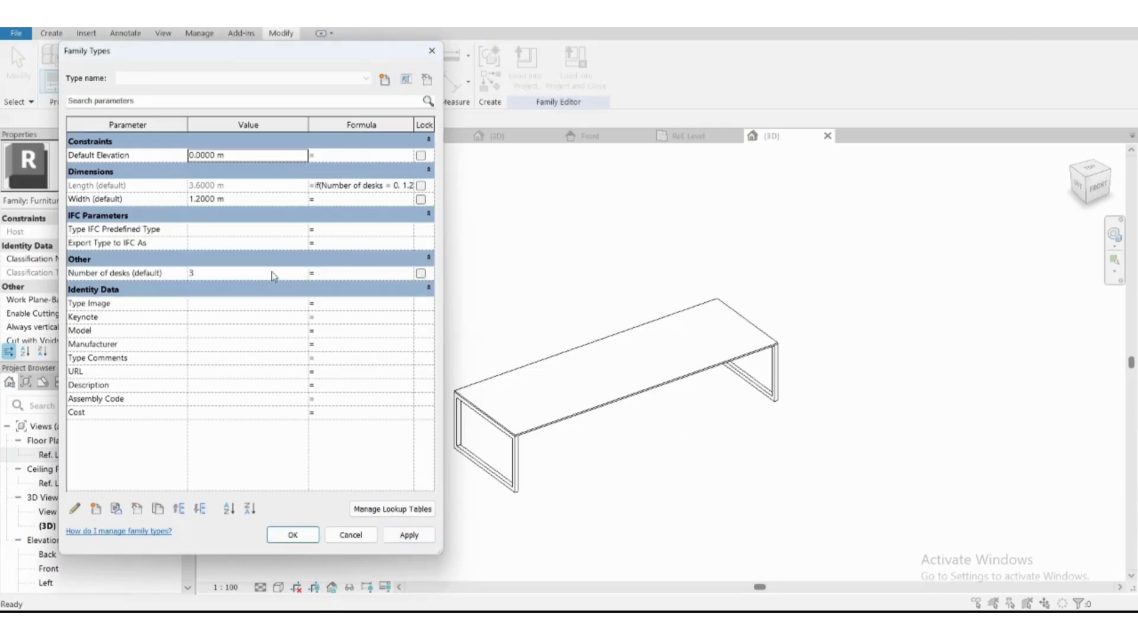
left_click(404, 536)
Test further desk counts, including 5, and apply 1 as the Number of desks
left_click(208, 274)
type("5")
left_click(345, 273)
left_click(403, 535)
left_click(205, 274)
left_click(325, 276)
left_click(409, 535)
left_click(203, 274)
type("2")
left_click(326, 264)
left_click(271, 264)
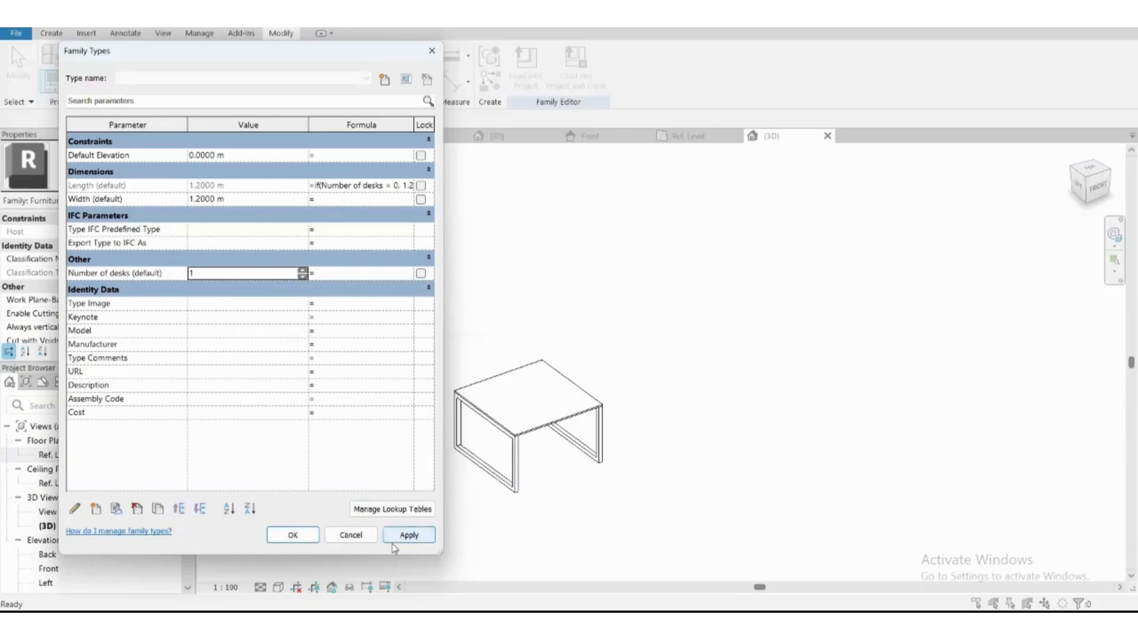
left_click(296, 535)
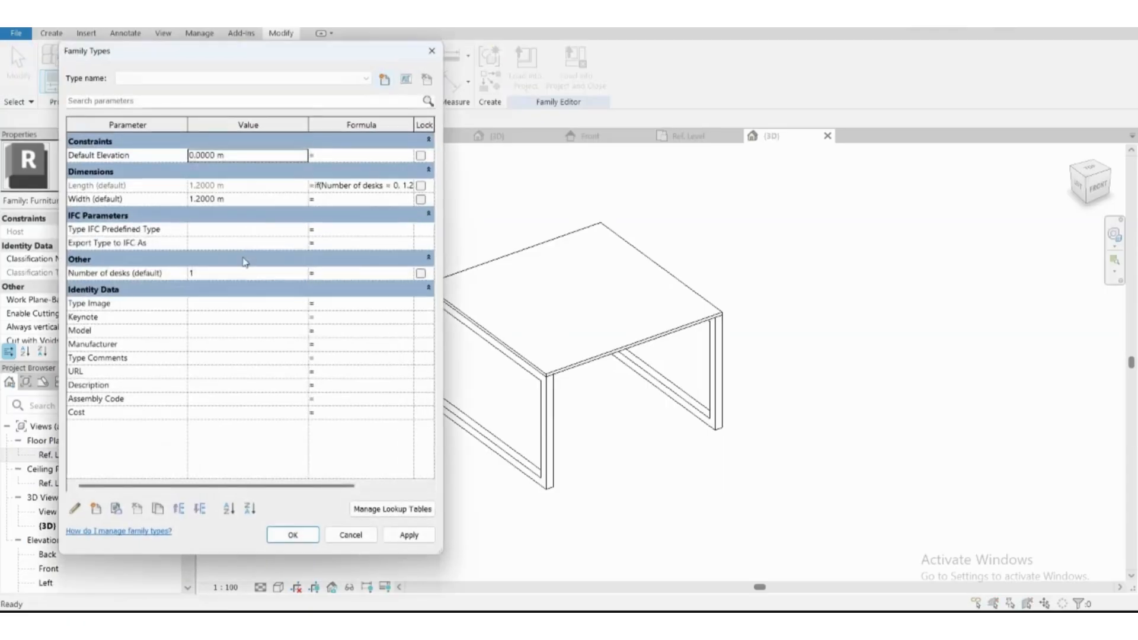
Set the Number of desks back to 2 and inspect the desk in 3D
left_click(246, 273)
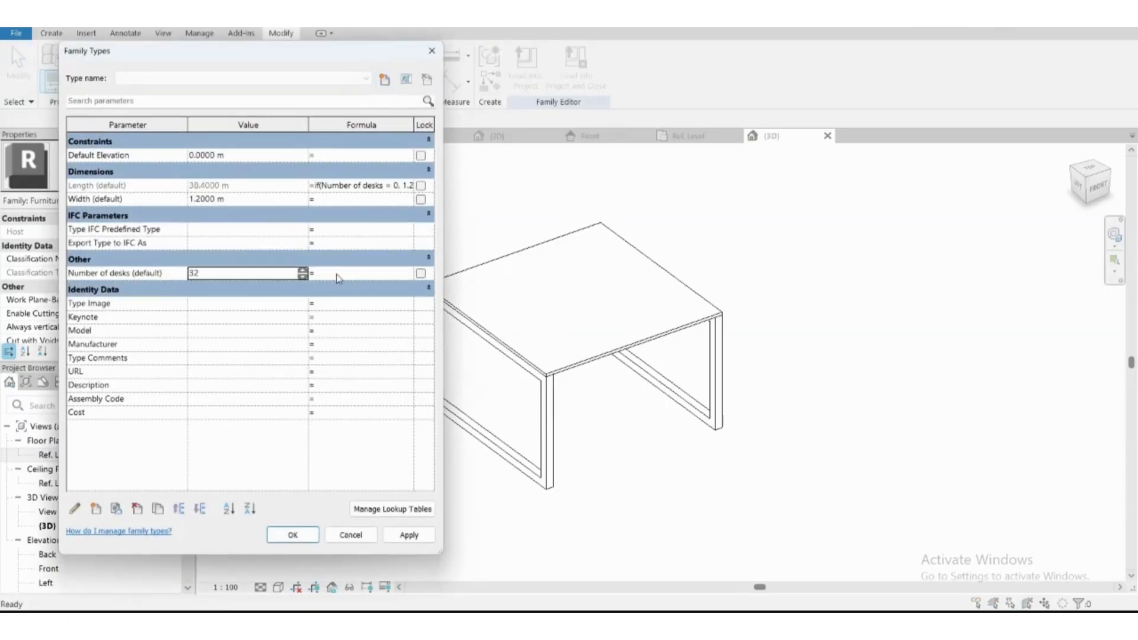
left_click(293, 535)
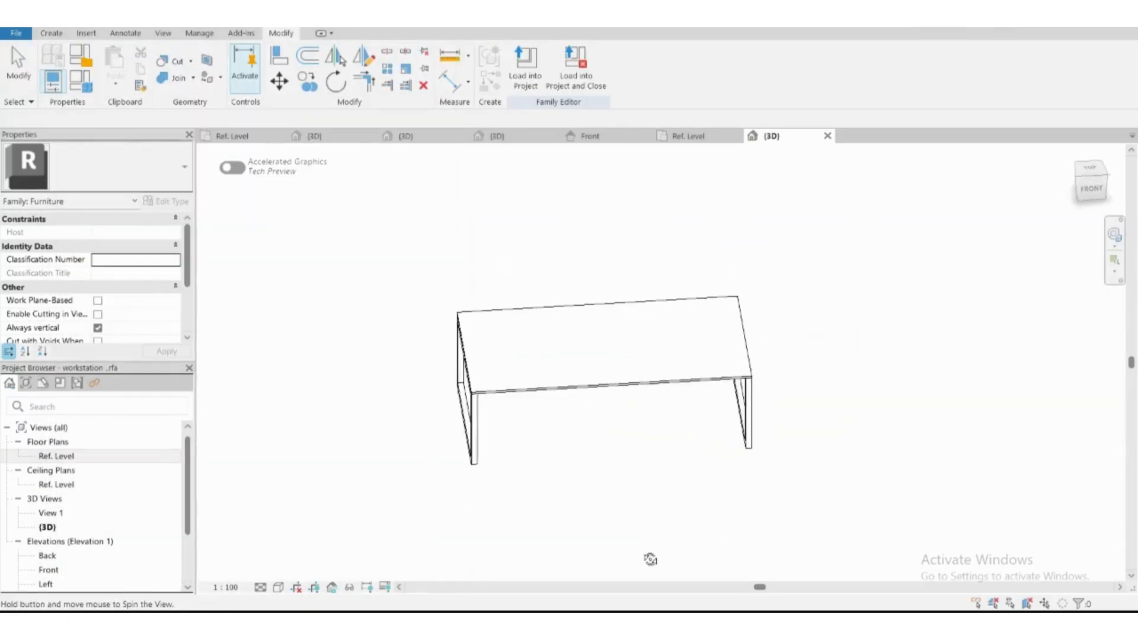
scroll(681, 557, "up", 3)
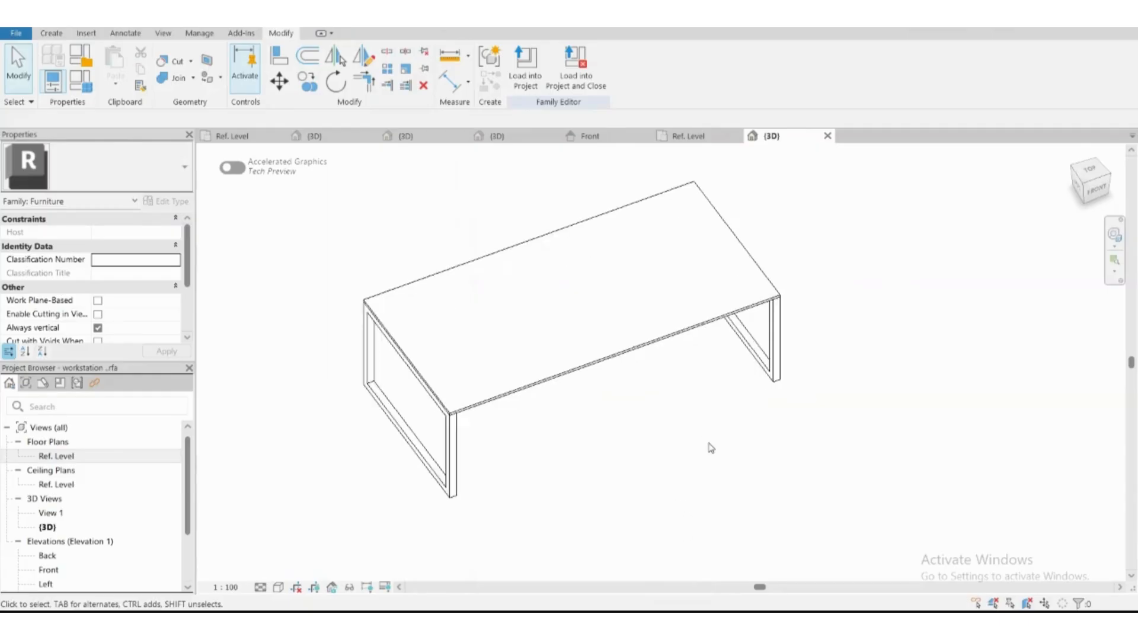
Draw a vertical reference plane near the middle of the tabletop in the Ref. Level plan
left_click(688, 136)
middle_click_drag(441, 249, 473, 262)
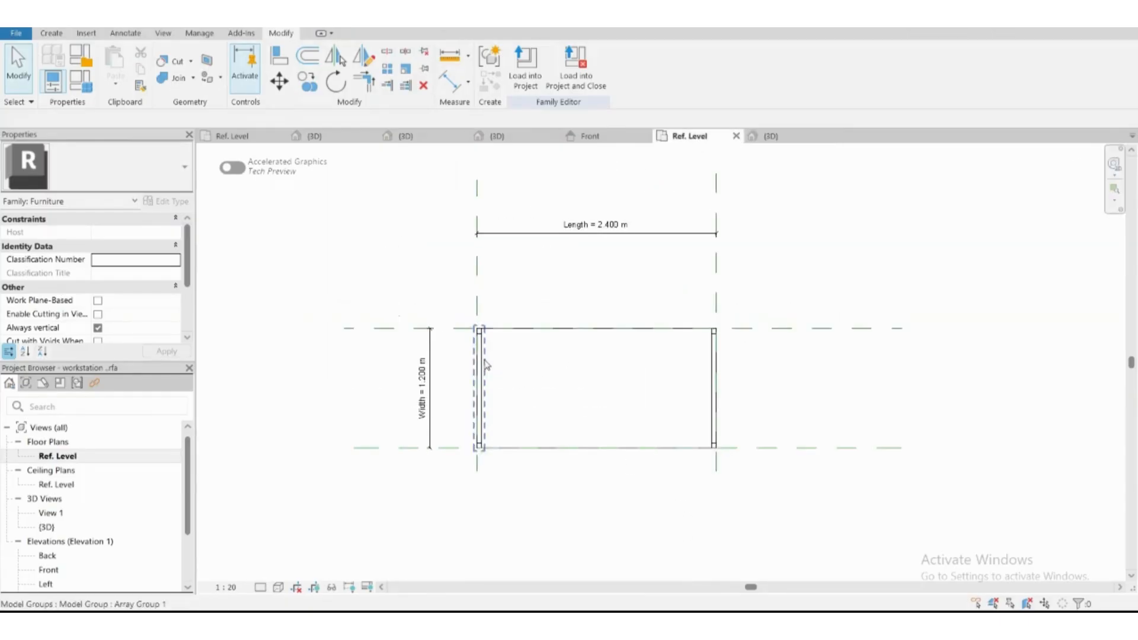
left_click(716, 294)
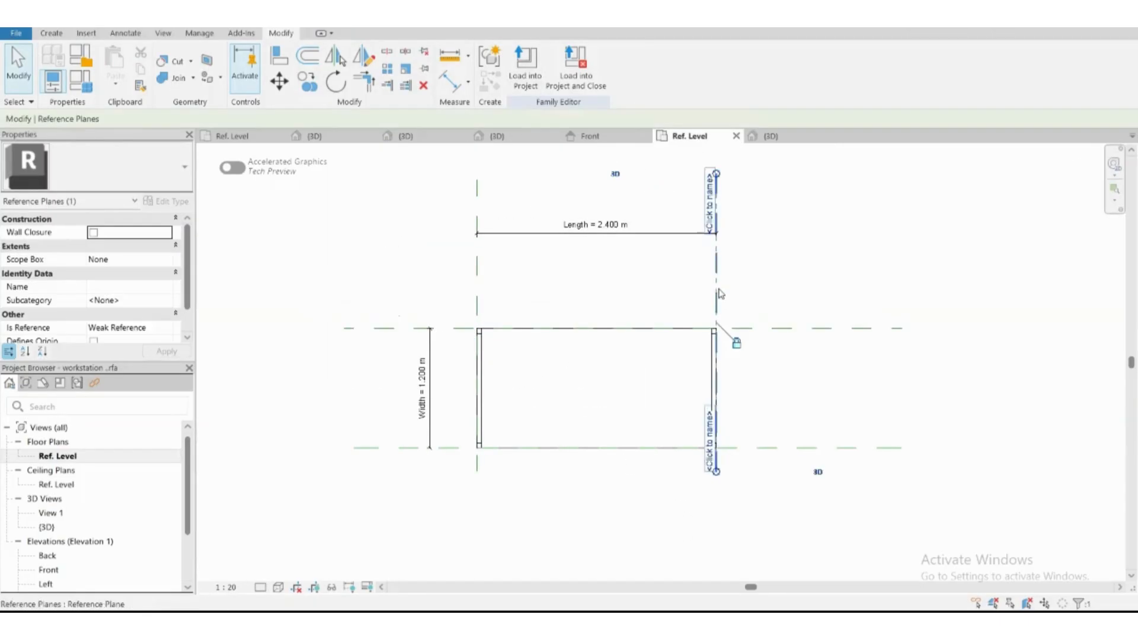
key("c")
key("s")
left_click(592, 256)
left_click(592, 490)
key("Escape")
key("Escape")
Dimension the left, middle and right reference planes together and make the spacing equal
left_click(450, 82)
left_click(478, 297)
left_click(592, 298)
left_click(716, 298)
left_click(658, 298)
left_click(598, 274)
key("Escape")
key("Escape")
Place another leg frame in the plan between the left leg and the middle reference plane
left_click(711, 389)
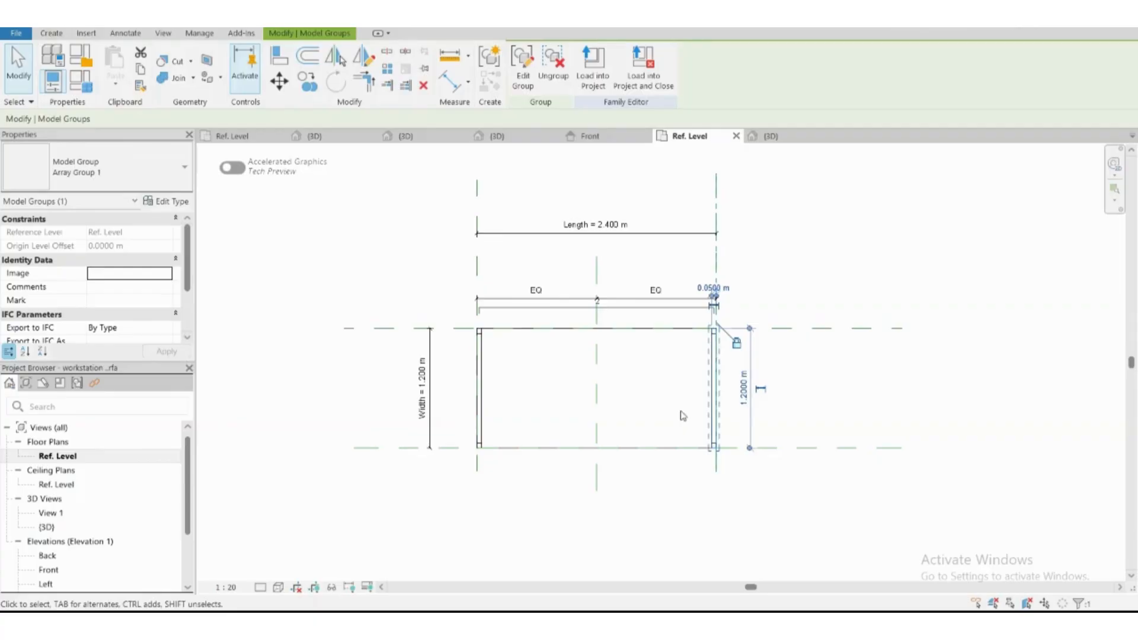
left_click(496, 430)
left_click(51, 33)
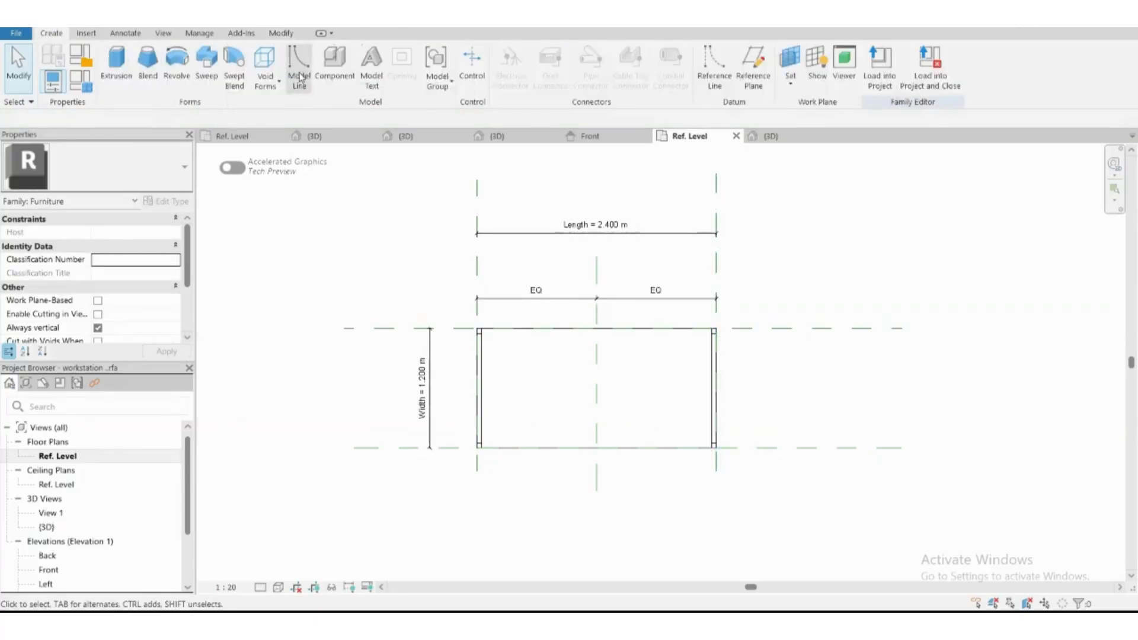
left_click(334, 68)
left_click(547, 418)
key("Escape")
key("Escape")
Move the new leg frame onto the middle reference plane, with its ends flush with the tabletop edges
left_click(551, 451)
left_click(280, 80)
scroll(557, 396, "up", 7)
left_click(537, 431)
scroll(553, 491, "down", 4)
left_click(626, 305)
scroll(523, 345, "down", 3)
left_click(523, 346)
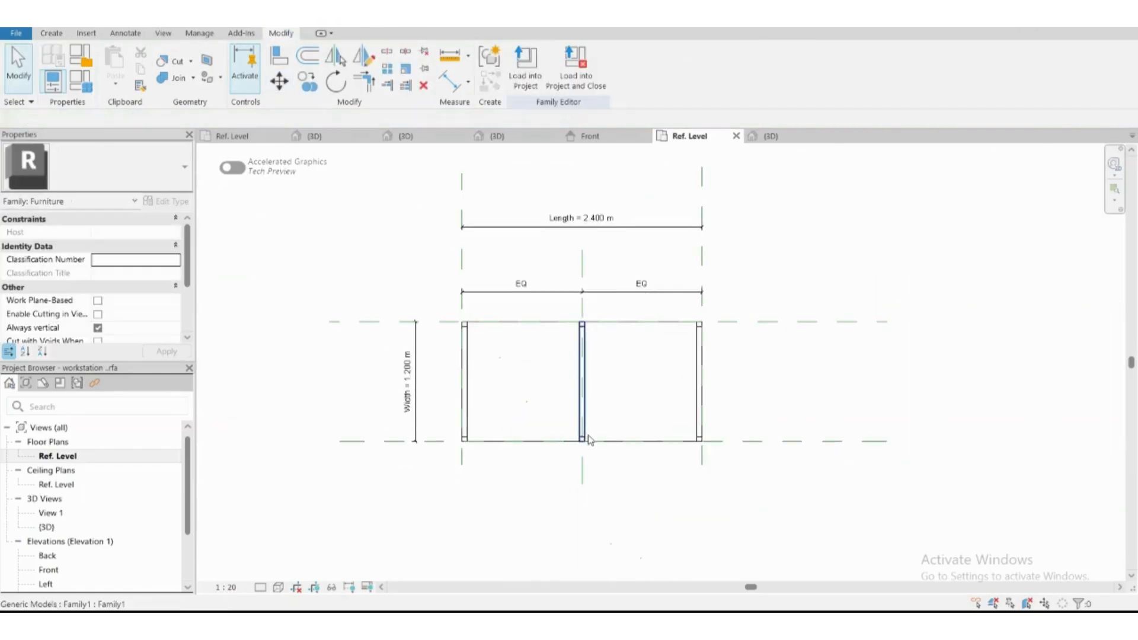
Create a linear array of the middle leg frame with 2 items, spaced toward the right end of the tabletop
left_click(583, 384)
left_click(387, 68)
scroll(496, 432, "up", 3)
left_click(418, 456)
left_click(711, 457)
scroll(576, 465, "down", 3)
key("Return")
Label the middle leg array's count with a new integer instance parameter named internal legs
left_click(719, 308)
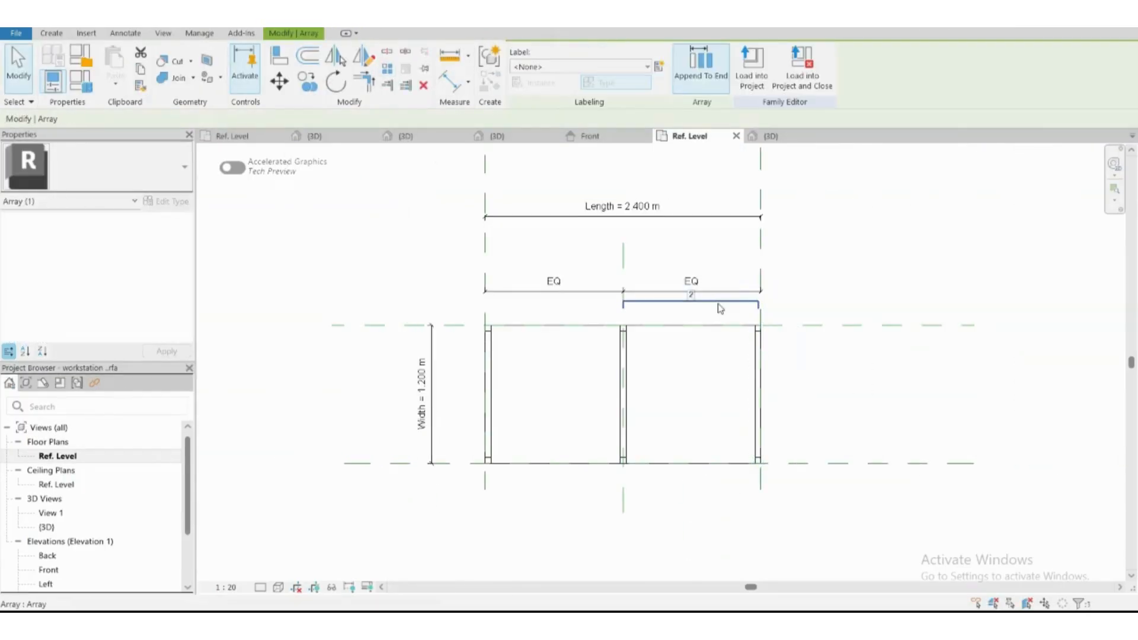
left_click(658, 66)
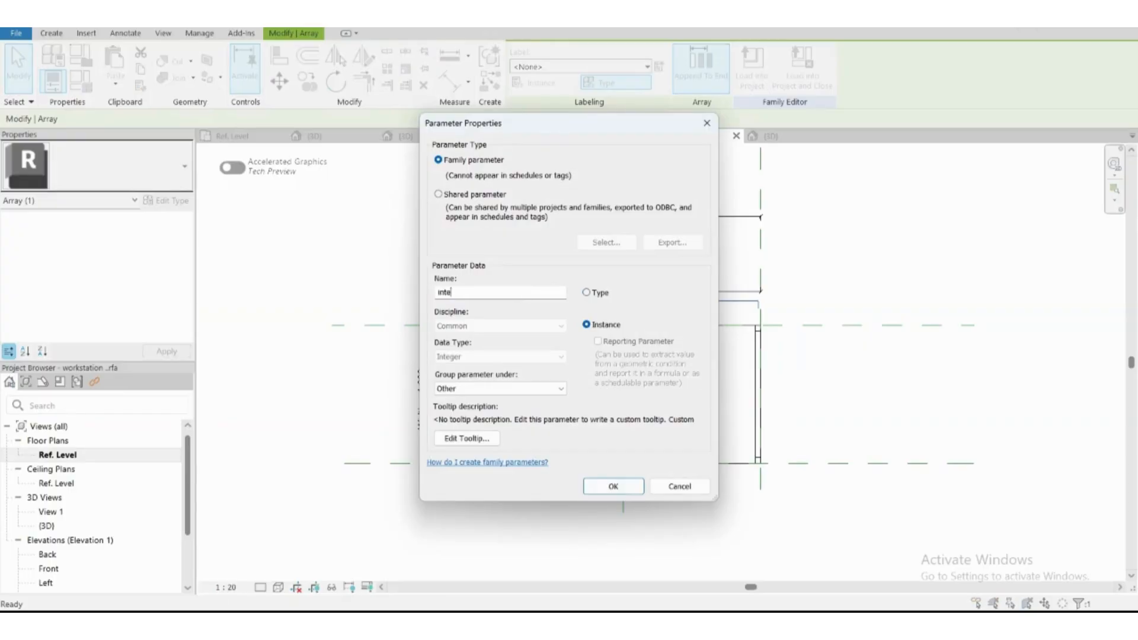
key("Return")
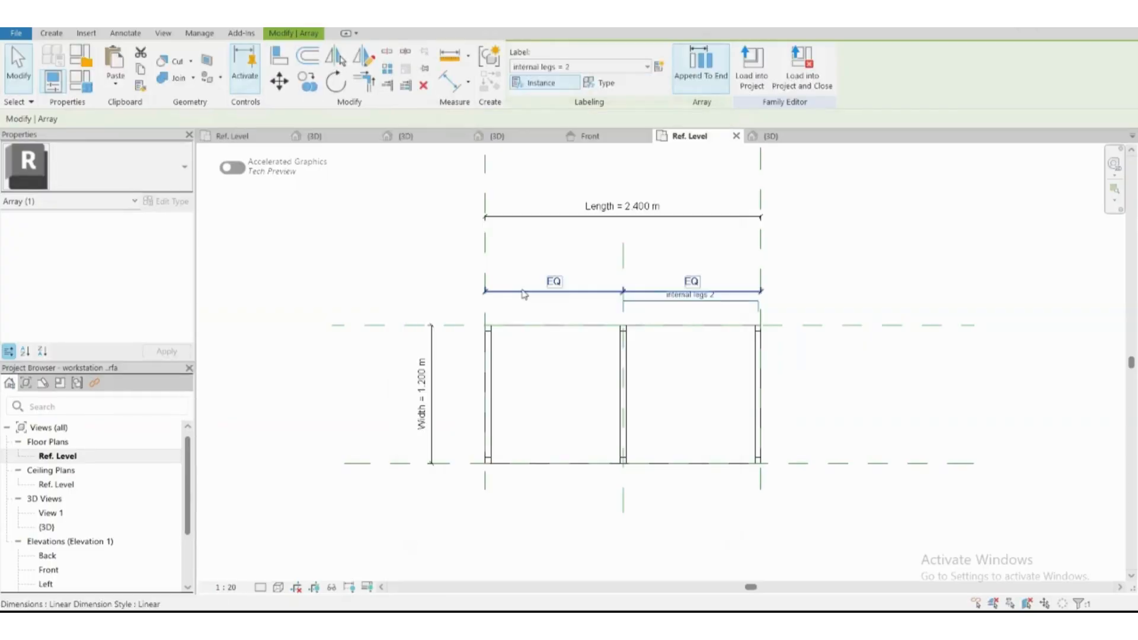
key("Escape")
Give the internal legs parameter the formula if(Number of desks = 0, 0, Number of desks - 1)
left_click(81, 81)
left_click(357, 288)
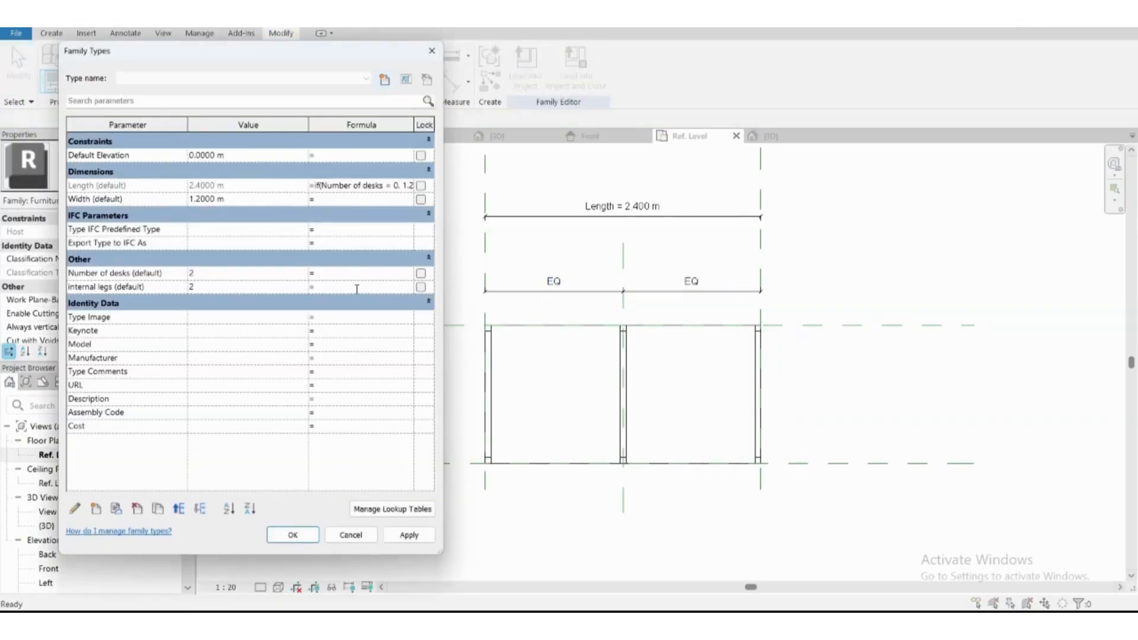
type("If ( Number of")
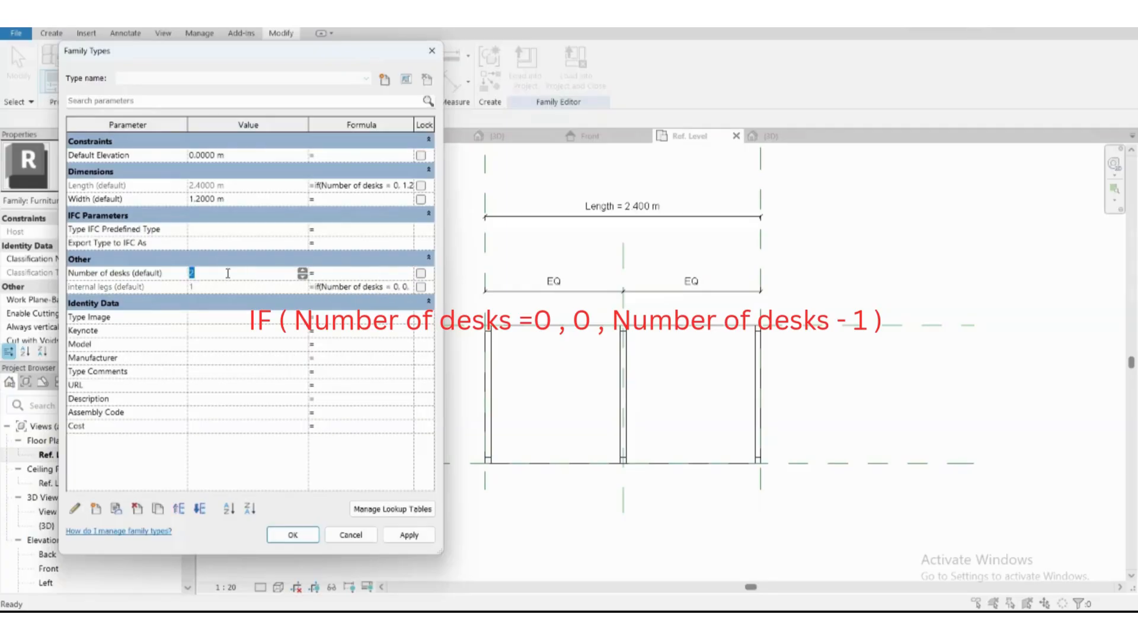
Try setting the Number of desks to 1
left_click(321, 274)
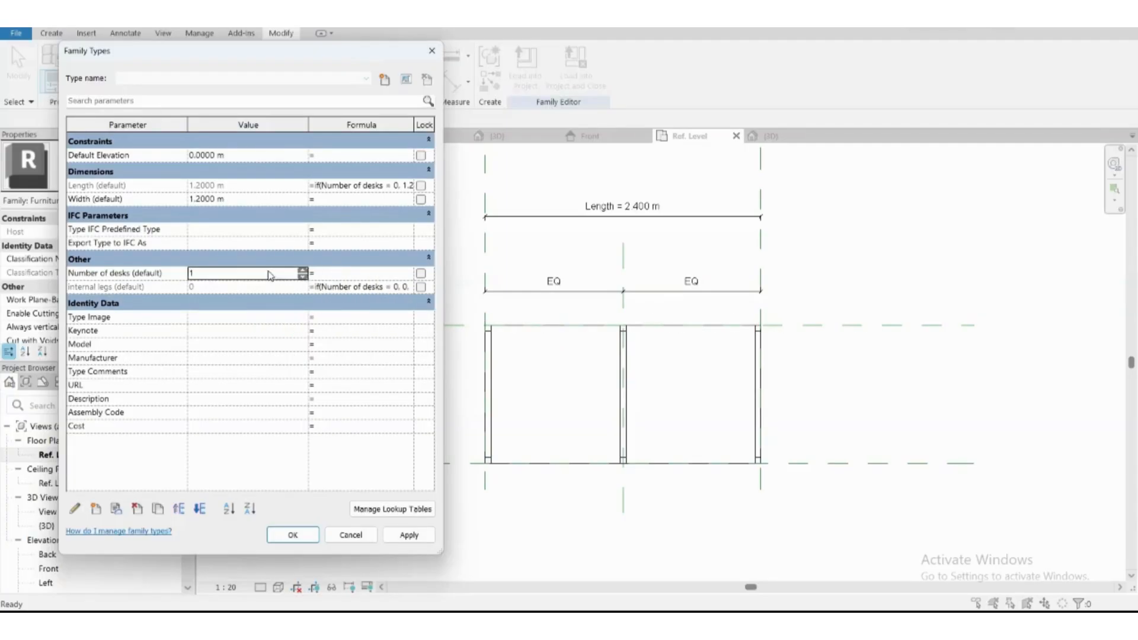
left_click(409, 535)
left_click(292, 535)
Show the workstation in the 3D view with Preview Visibility on
left_click(771, 136)
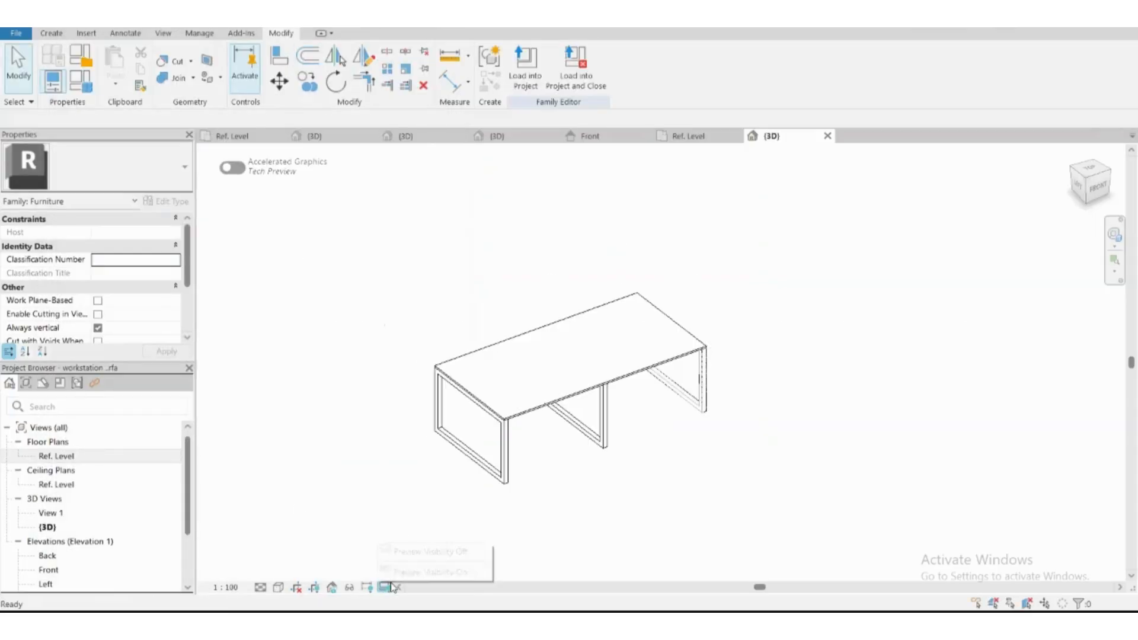
left_click(385, 587)
Move the Family Types dialog clear of the model and apply 3 as the Number of desks
left_click(80, 80)
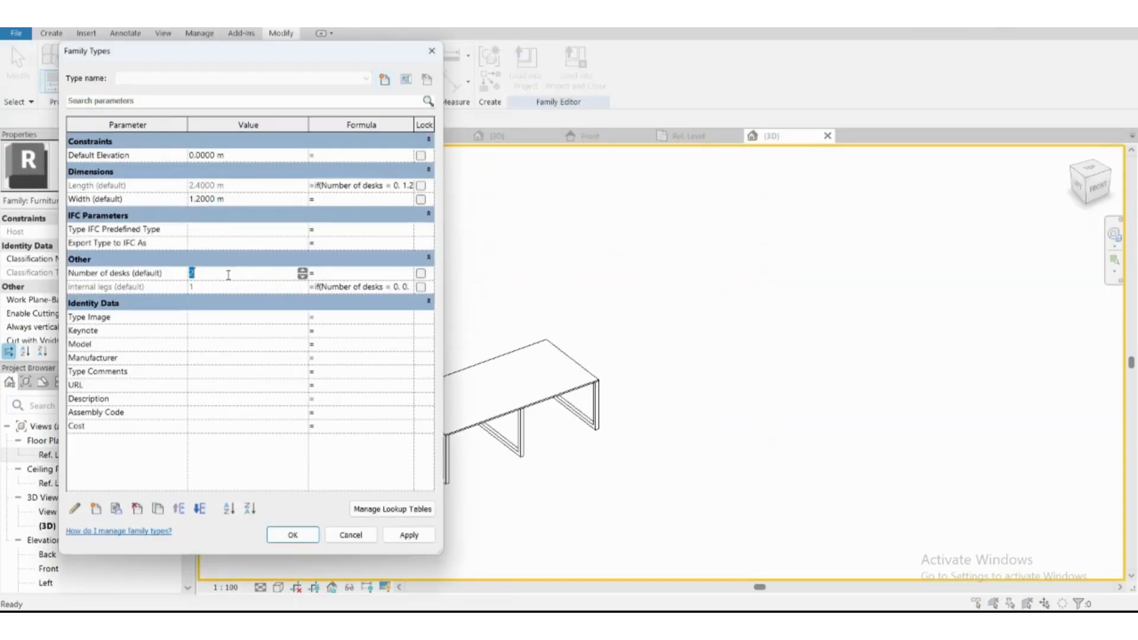
left_click(409, 535)
left_click(222, 274)
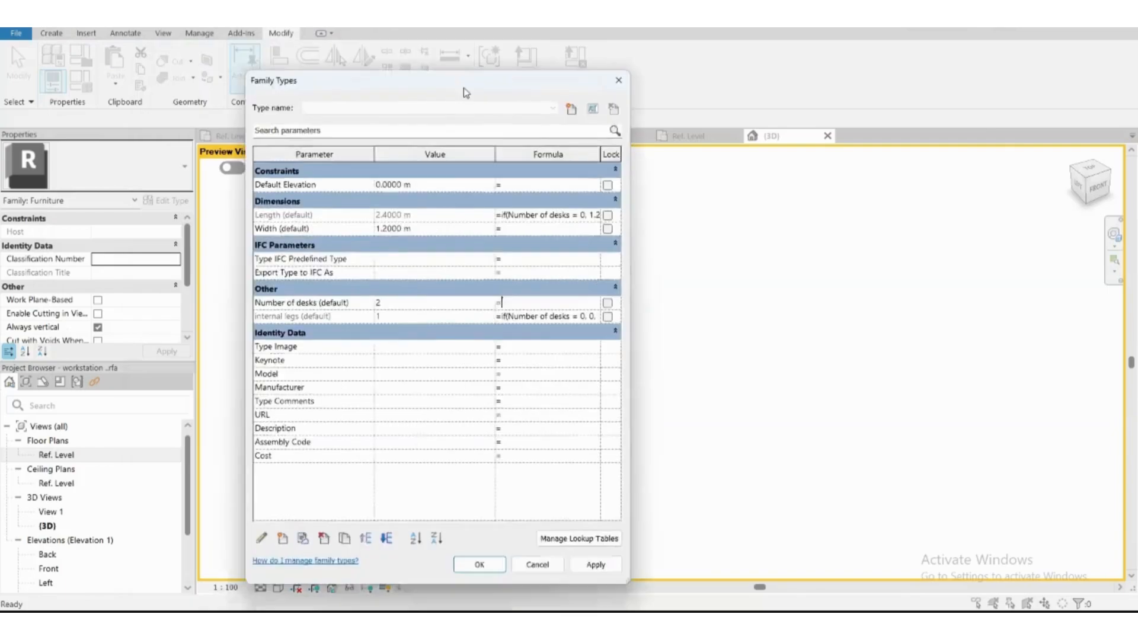
left_click_drag(464, 88, 932, 61)
left_click(1065, 538)
left_click(955, 359)
left_click(877, 276)
type("3")
left_click(999, 279)
left_click(1068, 541)
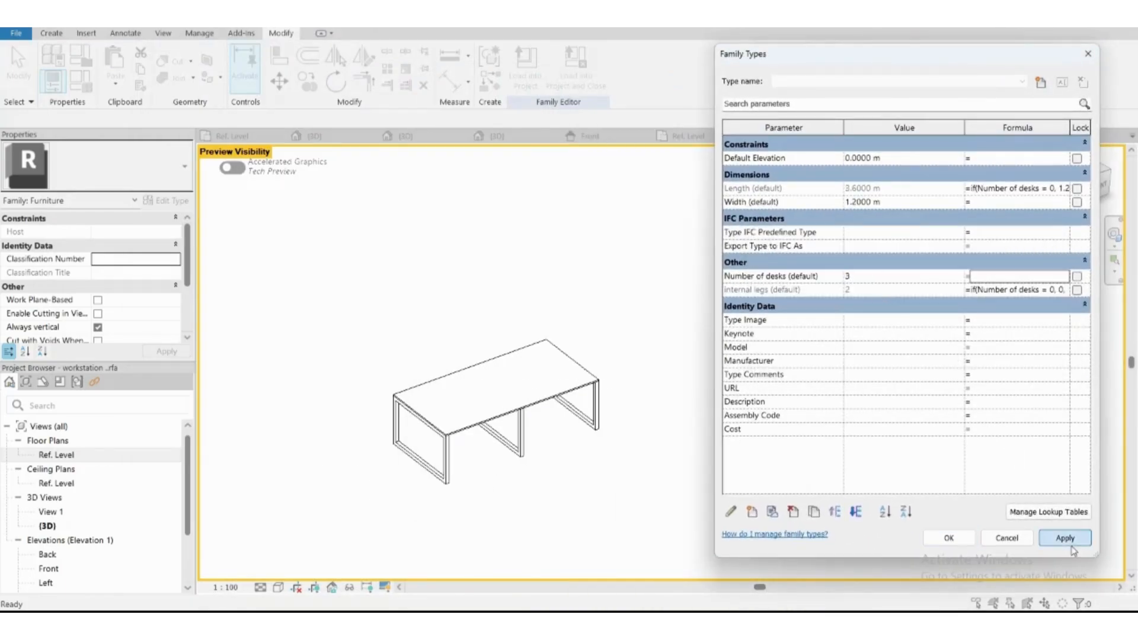
Apply 4 and 5 in turn as the Number of desks and accept the family types
left_click(885, 278)
type("4")
left_click(1003, 286)
left_click(1065, 537)
left_click(871, 281)
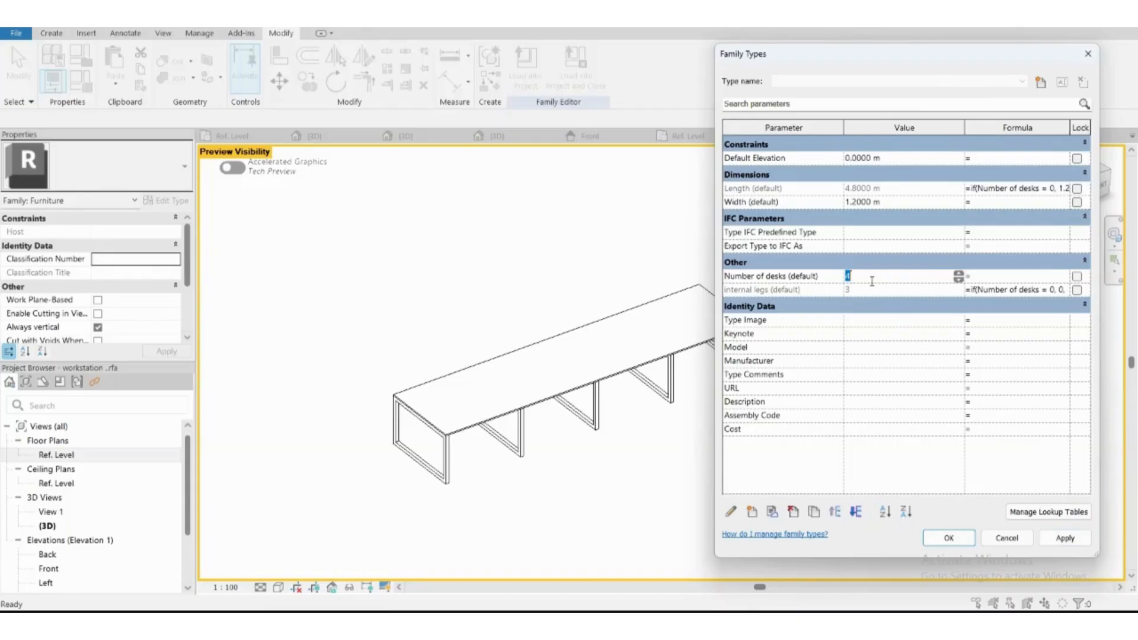
left_click(1065, 538)
left_click(872, 276)
type("5")
left_click(1065, 538)
left_click(949, 538)
Open the workstation's Ref. Level plan, and bring up the open partition panel family, Family3, in 3D
scroll(649, 477, "down", 1)
double_click(56, 455)
scroll(827, 366, "down", 2)
left_click(332, 137)
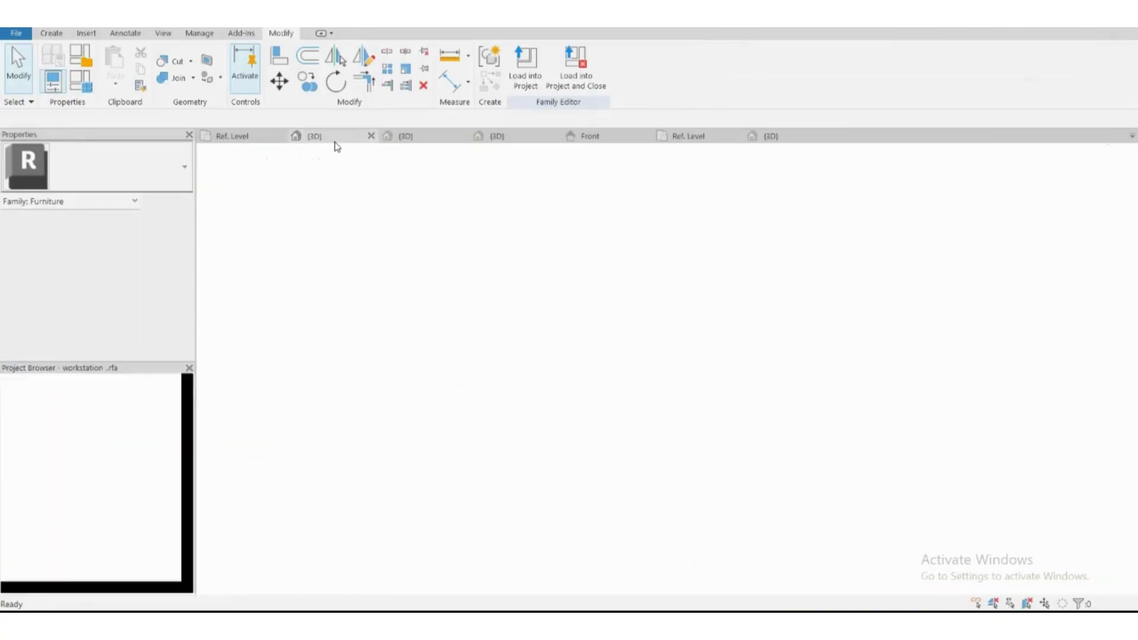
left_click(413, 135)
key("Escape")
left_click(238, 138)
left_click(417, 138)
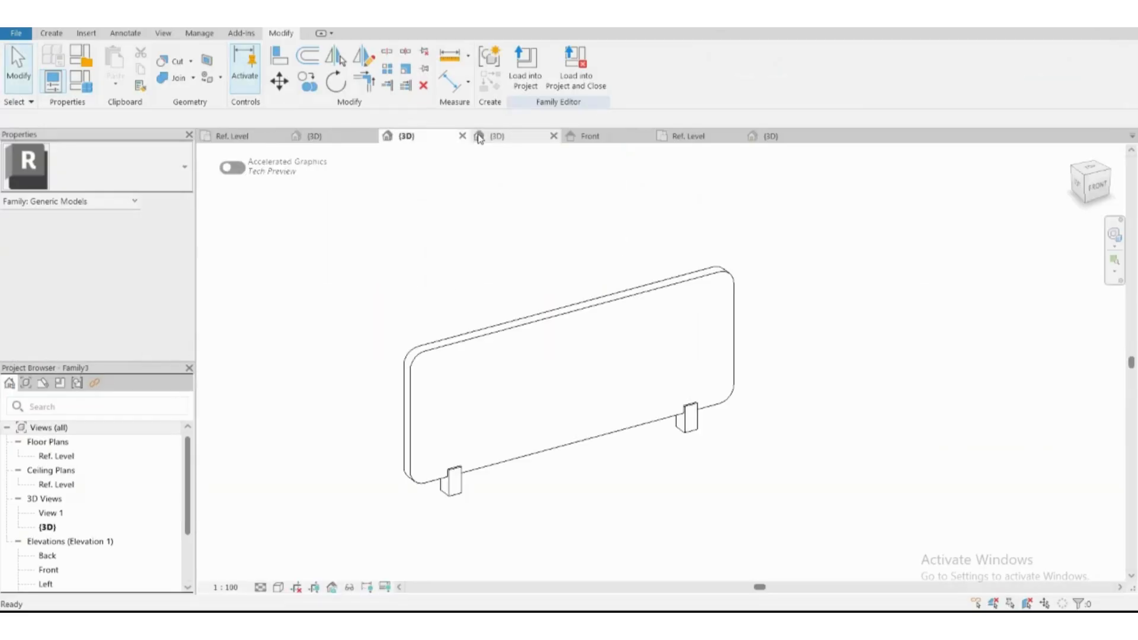
Load the partition panel family into the workstation family and place one instance below the tabletop in plan
left_click(528, 74)
key("Escape")
left_click(528, 74)
left_click(474, 308)
left_click(534, 425)
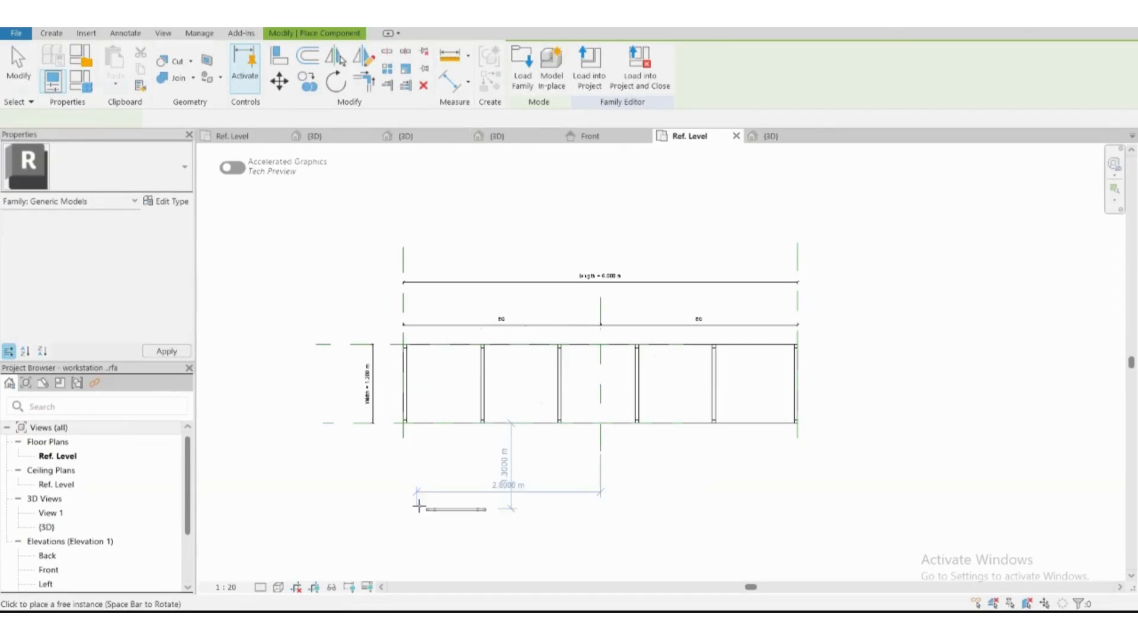
left_click(438, 480)
key("Escape")
Draw a horizontal reference plane along the middle of the tabletop, past both ends
scroll(349, 423, "up", 3)
left_click(350, 423)
key("r")
key("p")
left_click(303, 353)
scroll(305, 352, "down", 3)
left_click(739, 350)
key("Escape")
key("Escape")
scroll(391, 420, "up", 2)
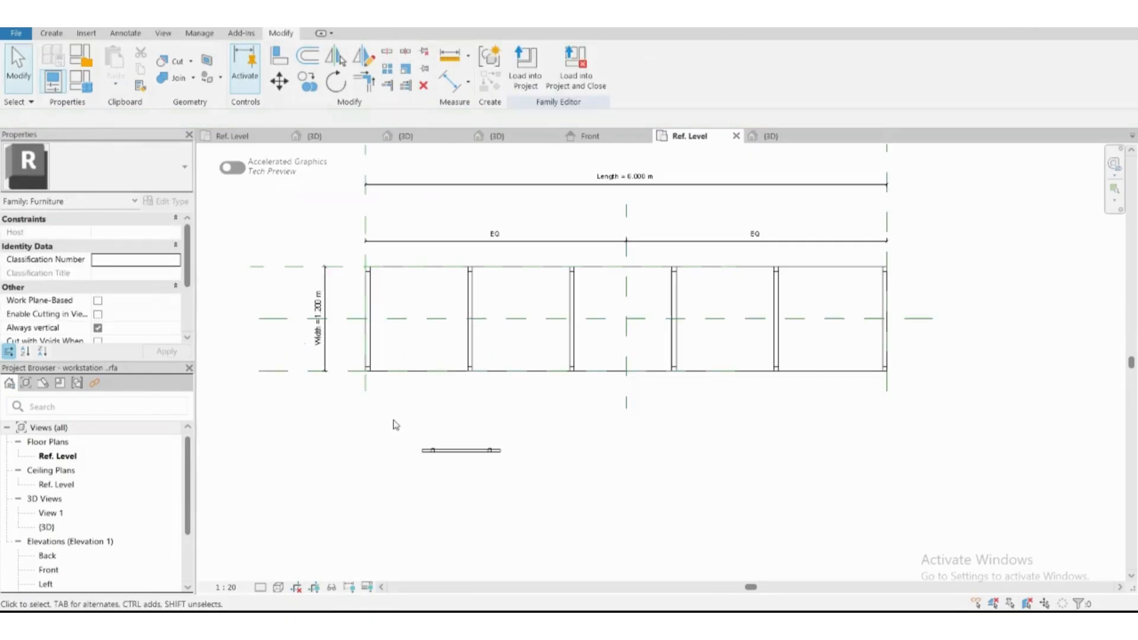
Draw a vertical reference plane through the middle of the first desk bay
left_click(398, 325)
key("r")
key("p")
scroll(472, 383, "up", 3)
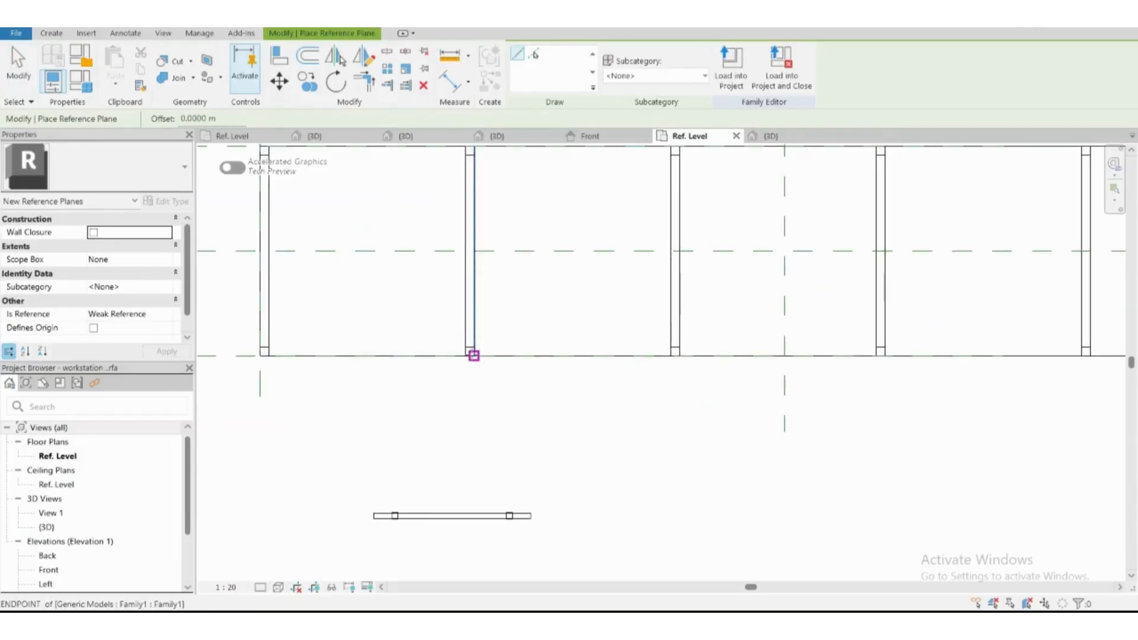
scroll(474, 356, "down", 1)
left_click(422, 431)
left_click(422, 191)
key("Escape")
key("Escape")
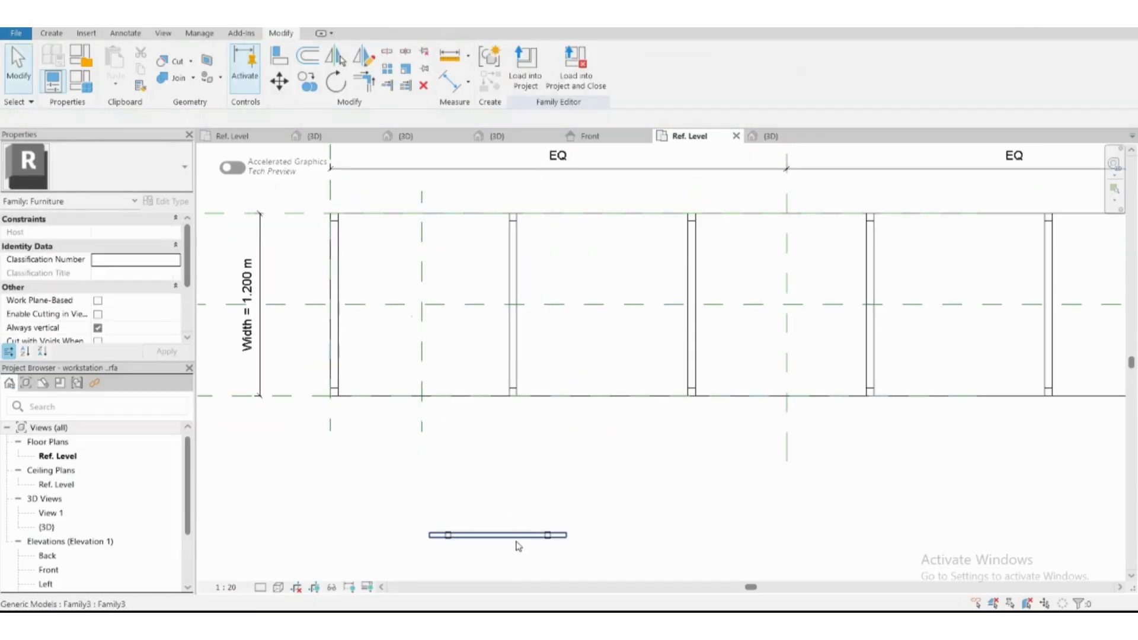
Move the partition so it is centred where the two new reference planes cross in the first bay
left_click(516, 537)
scroll(415, 320, "up", 2)
key("m")
key("v")
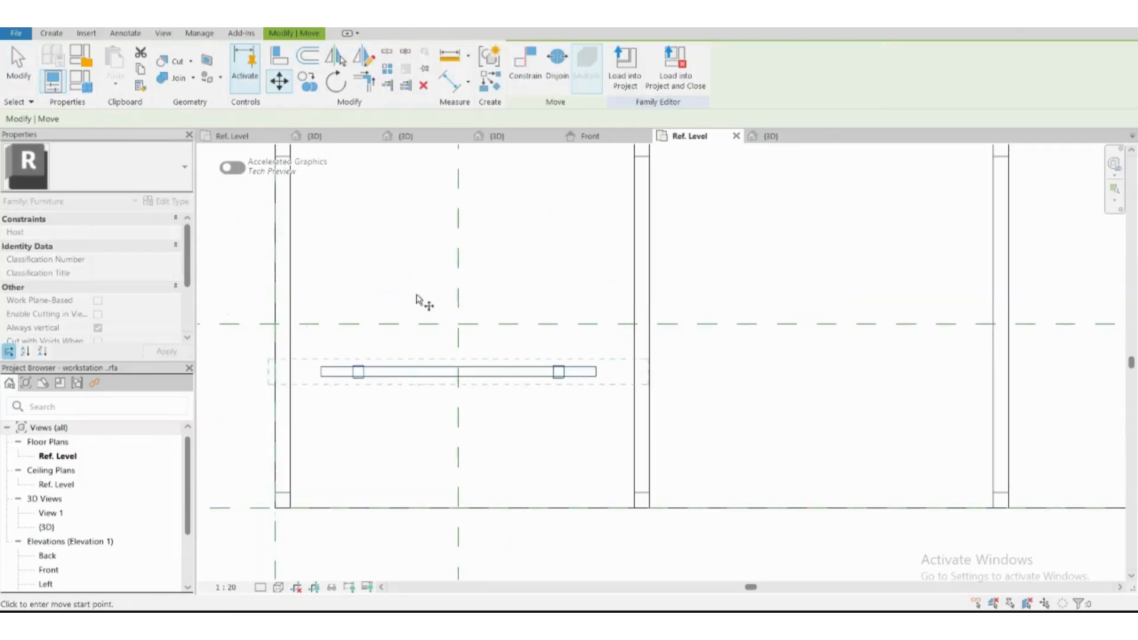
scroll(427, 318, "up", 2)
left_click(477, 400)
left_click(474, 328)
scroll(549, 408, "down", 4)
key("Escape")
Array the partition linearly as a grouped array of 2, with the second member one desk bay along
left_click(561, 390)
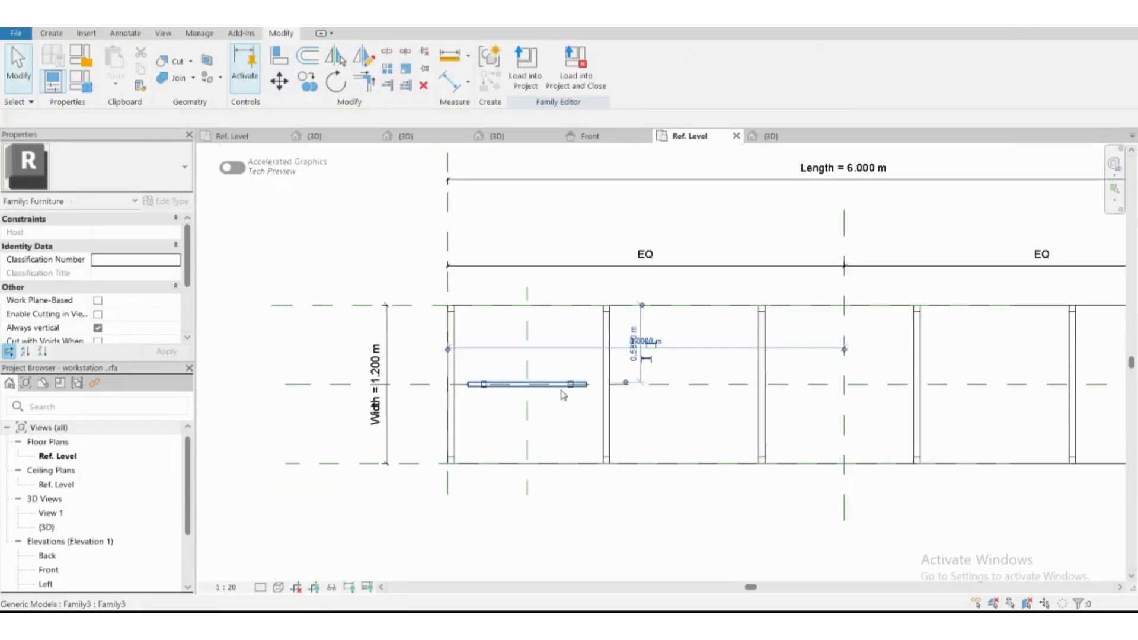
scroll(563, 391, "up", 2)
left_click(388, 68)
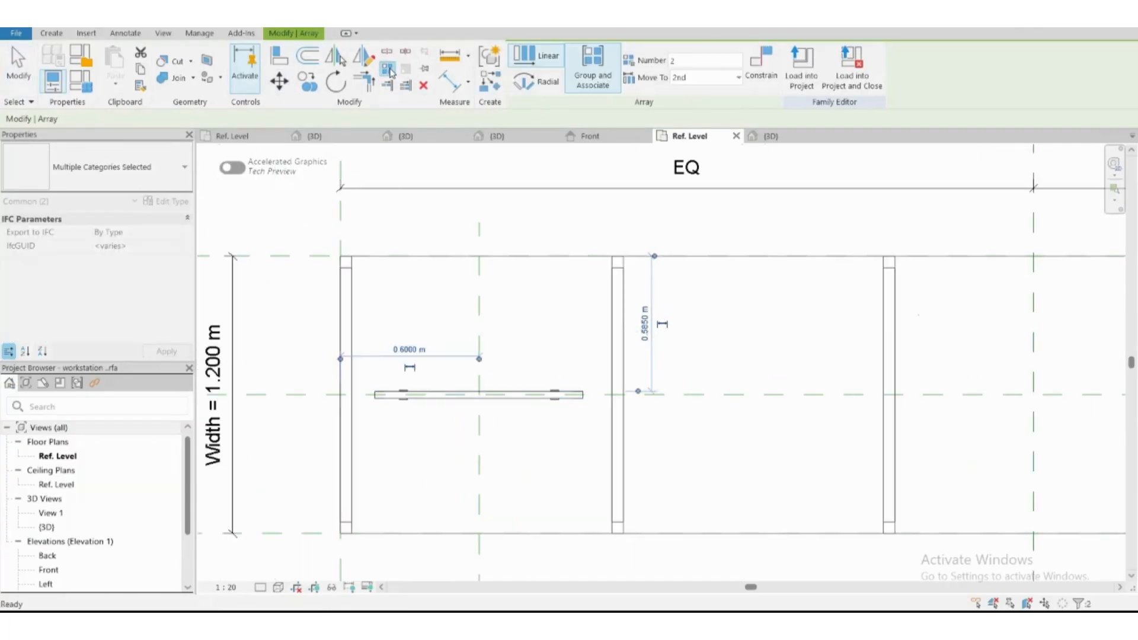
left_click(340, 394)
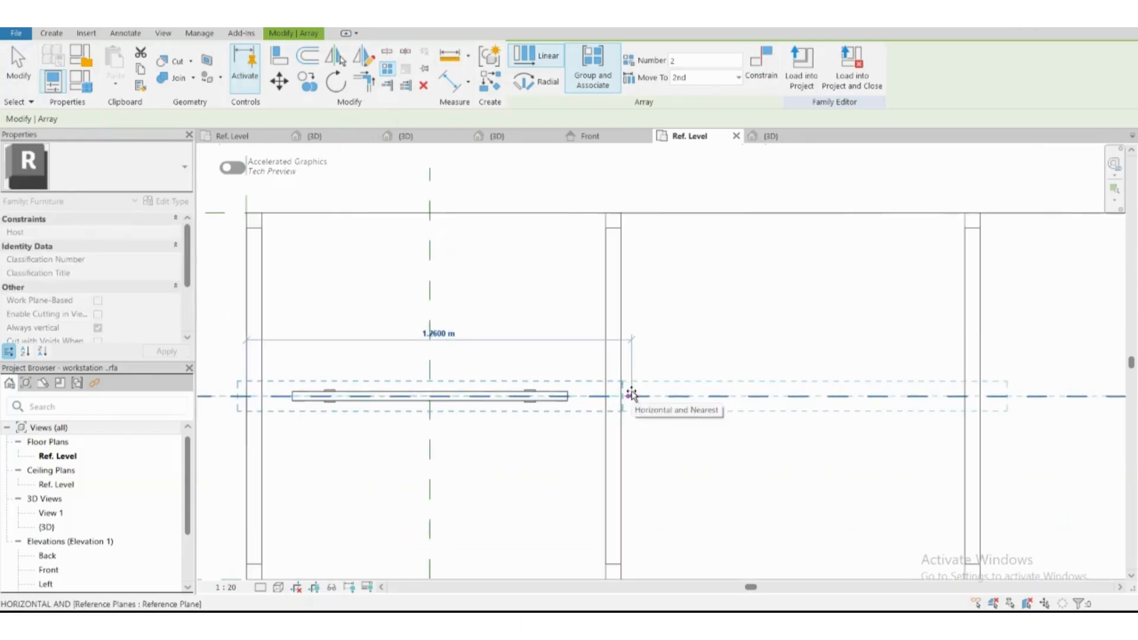
left_click(622, 394)
scroll(433, 310, "down", 2)
key("Return")
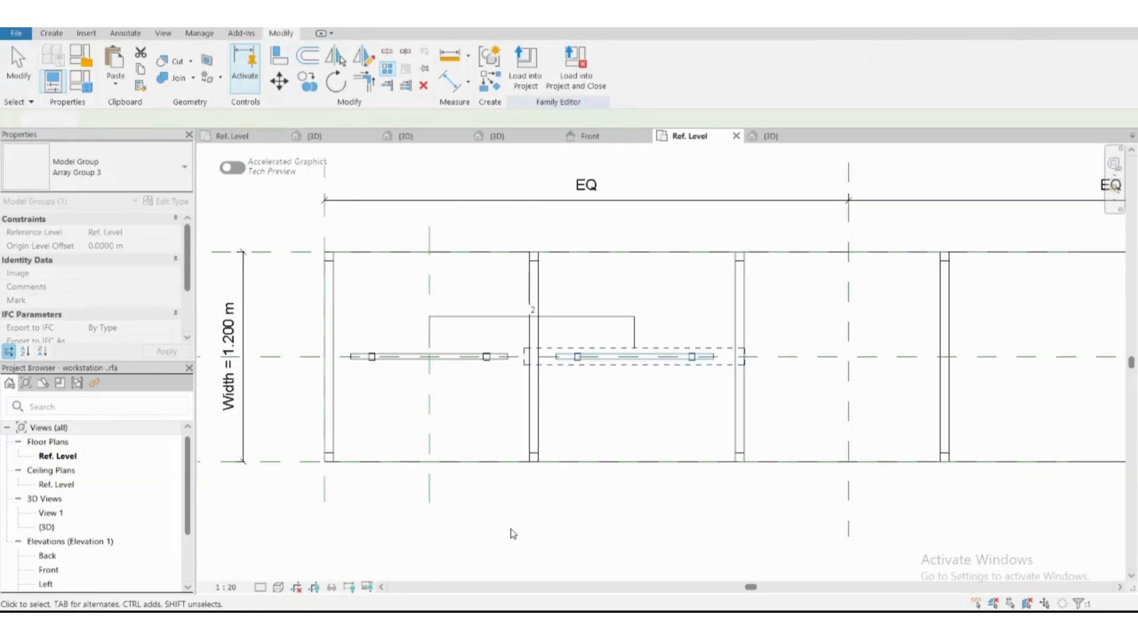
Label the partition array with a new instance family parameter named partition
scroll(511, 531, "down", 2)
left_click(581, 66)
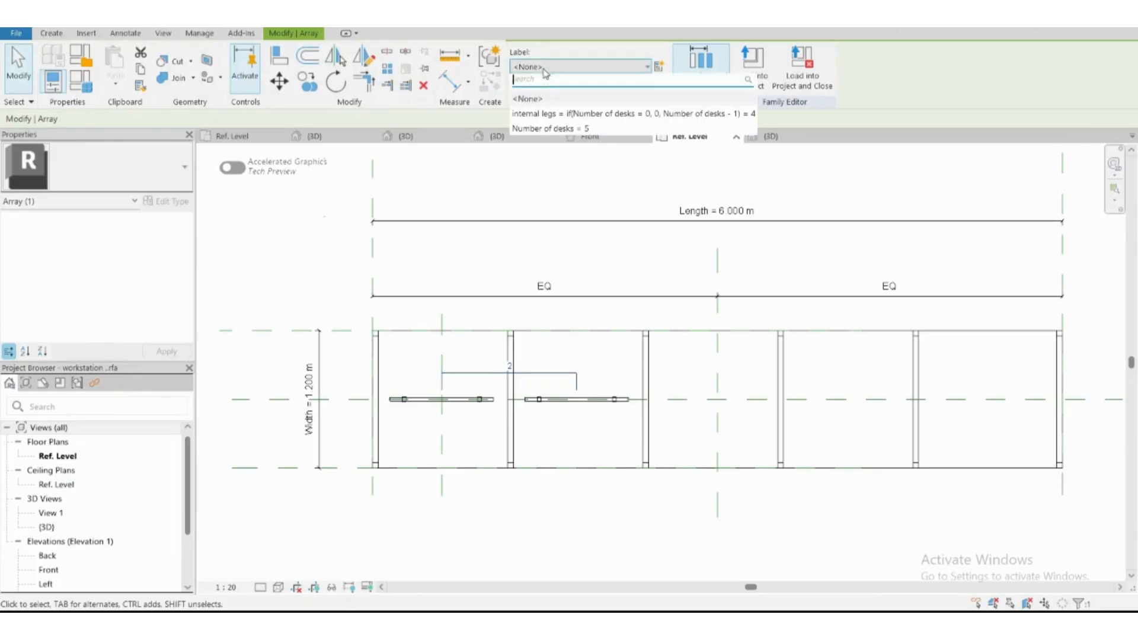
left_click(593, 112)
left_click(603, 398)
left_click(595, 373)
left_click(658, 66)
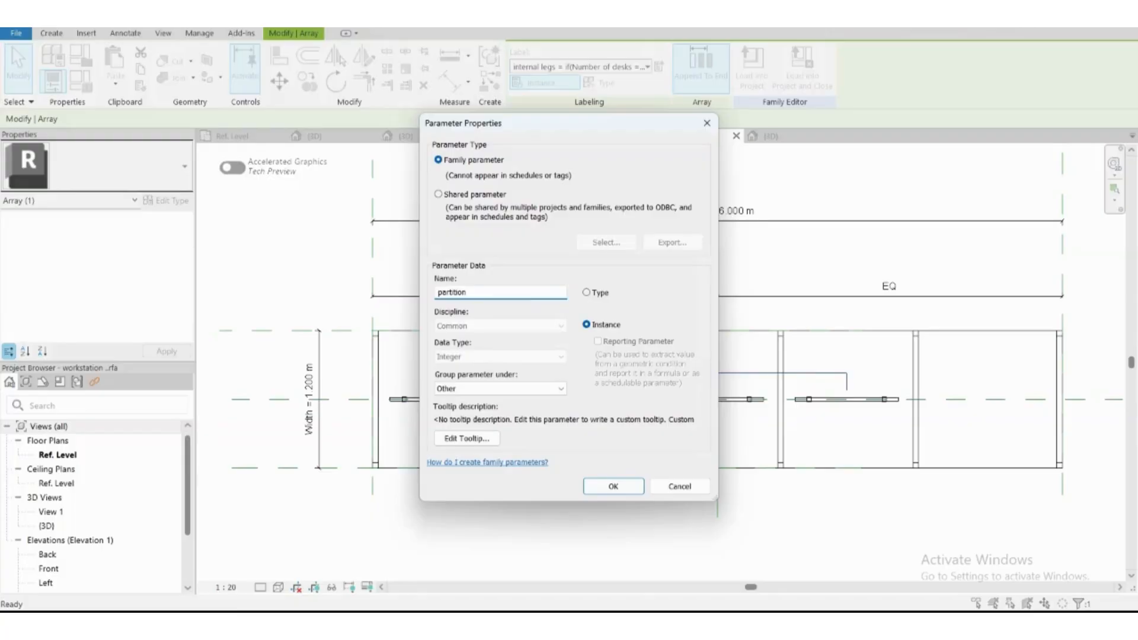
key("Return")
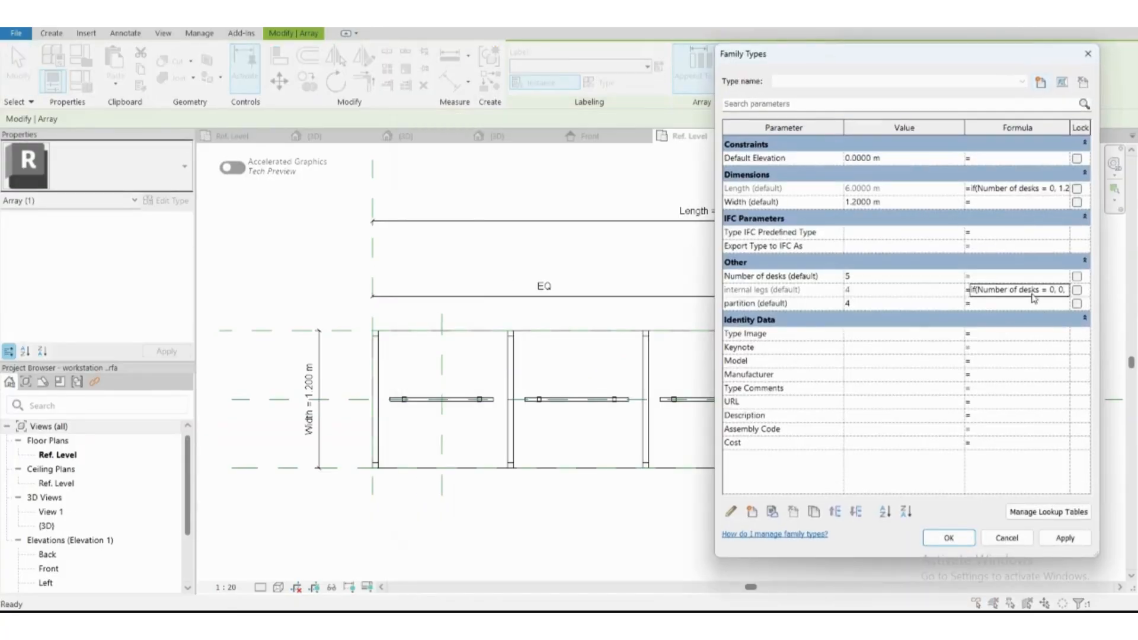
Give the partition parameter the formula if(Number of desks = 0, 0, Number of desks) and accept it
left_click(1022, 293)
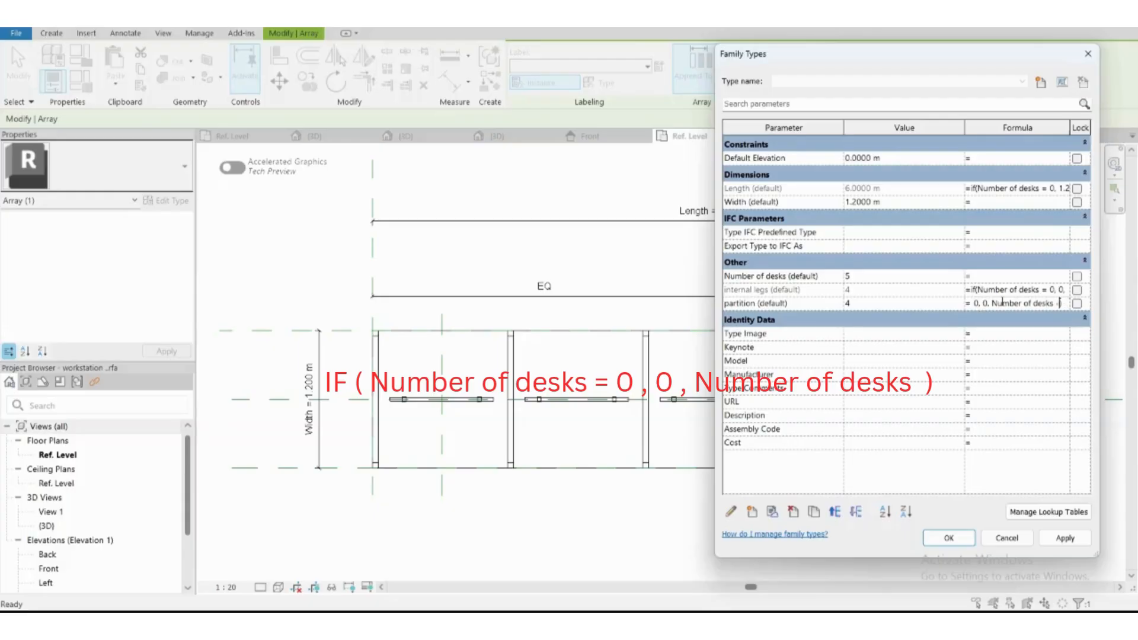
left_click(1011, 294)
left_click(1061, 538)
left_click(948, 538)
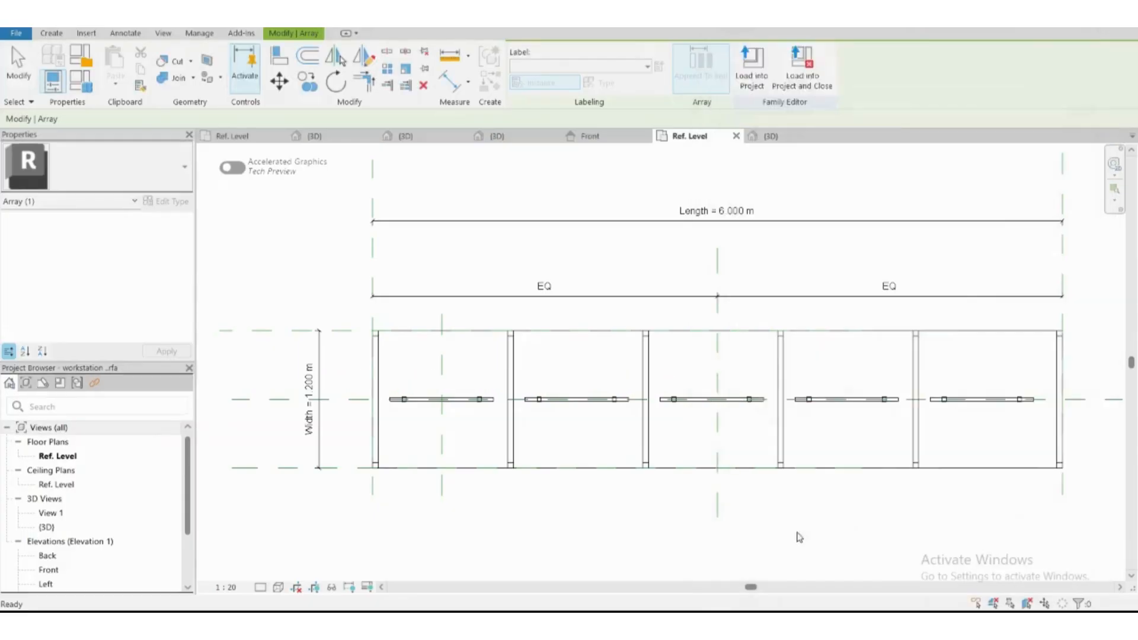
left_click(851, 536)
Test the family in the 3D view by applying 0 and 2 as the Number of desks
scroll(572, 500, "down", 1)
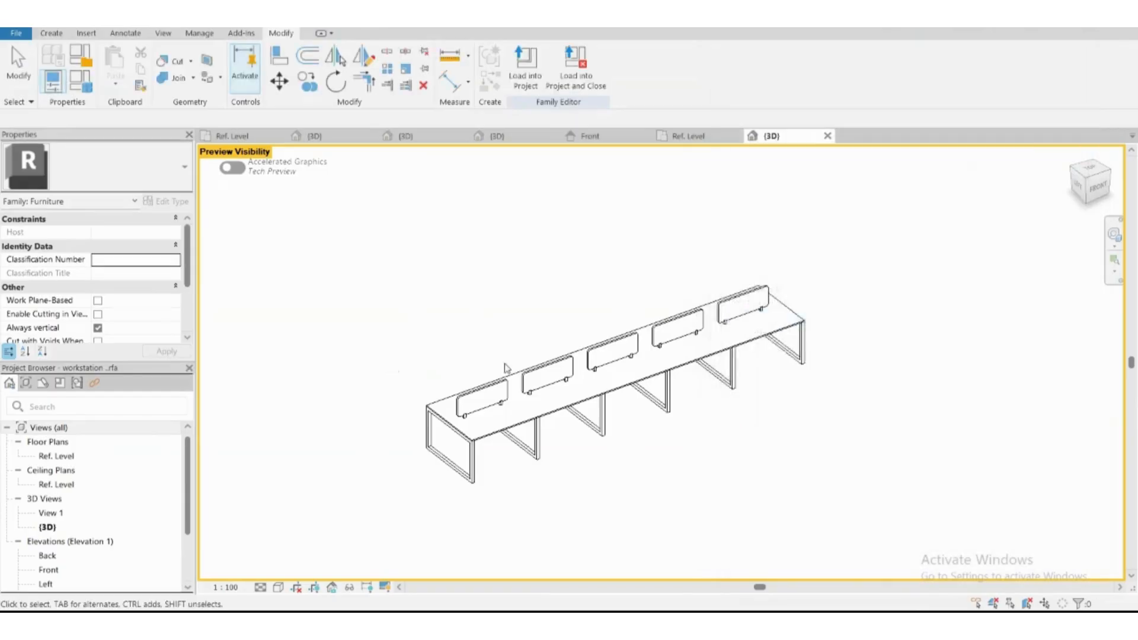
scroll(505, 364, "down", 3)
scroll(784, 396, "up", 4)
scroll(794, 386, "down", 1)
left_click(80, 81)
left_click(868, 273)
type("0")
left_click(1065, 537)
left_click(893, 279)
left_click(1064, 538)
left_click(890, 275)
type("2")
left_click(1064, 538)
Test the workstation with 3, 4 and 5 as the Number of desks
left_click(957, 358)
left_click(904, 277)
left_click(1064, 537)
left_click(895, 276)
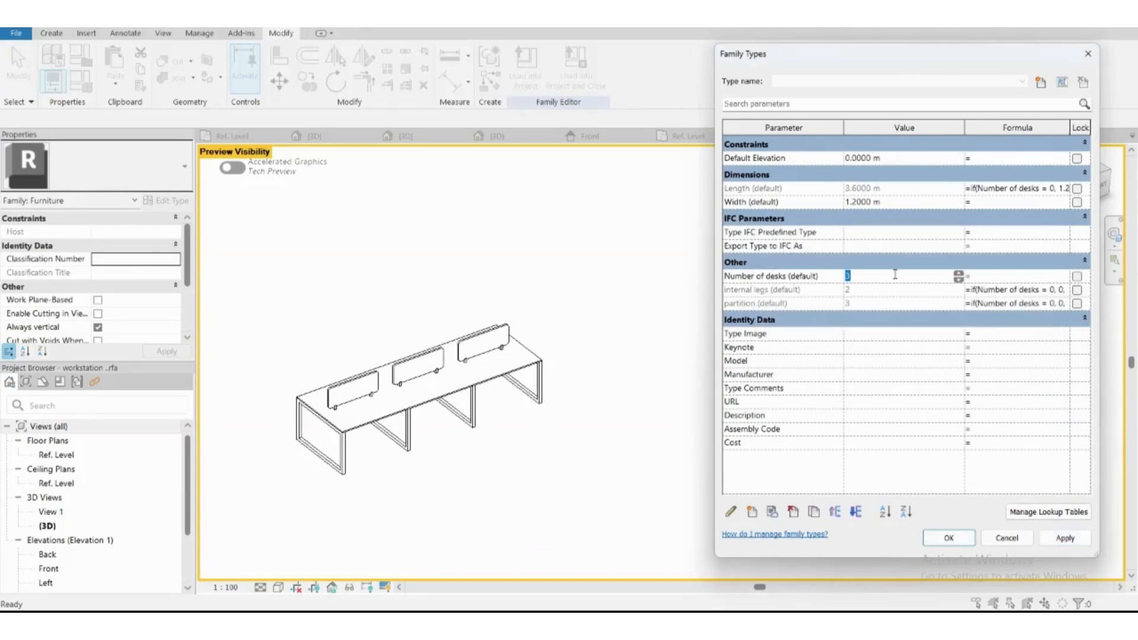
left_click(1048, 542)
left_click(892, 277)
type("5")
left_click(996, 288)
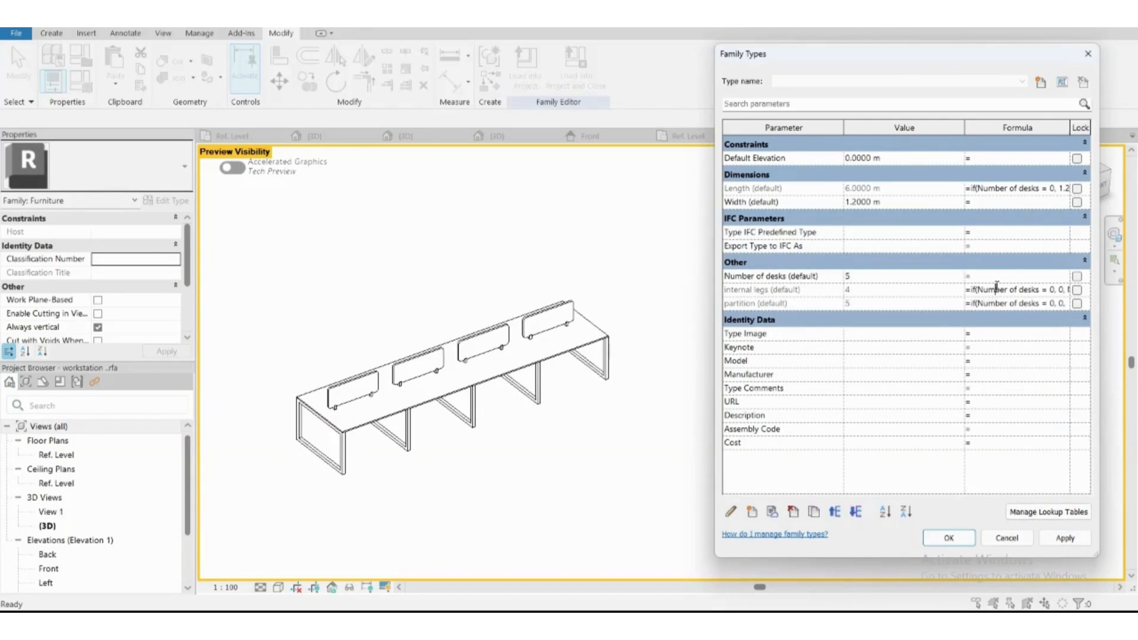
left_click(1064, 537)
Continue testing up to 7 as the Number of desks
left_click(879, 275)
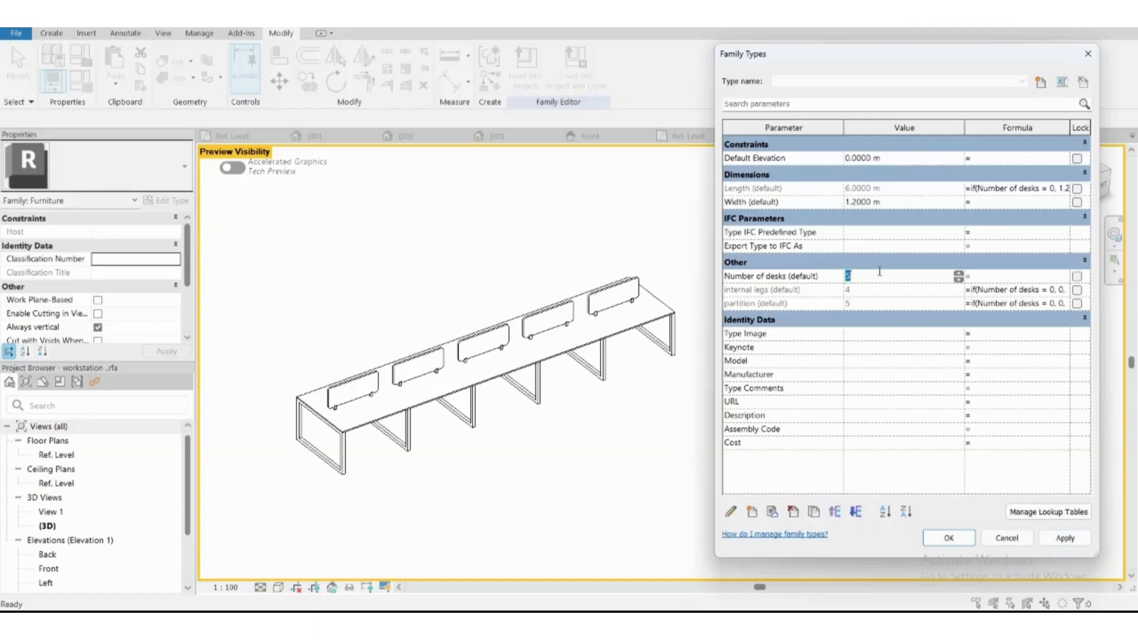
left_click(1065, 537)
left_click(874, 277)
type("7")
left_click(1065, 538)
Move the Family Types dialog clear of the model's far end and apply 8 as the Number of desks
left_click(879, 282)
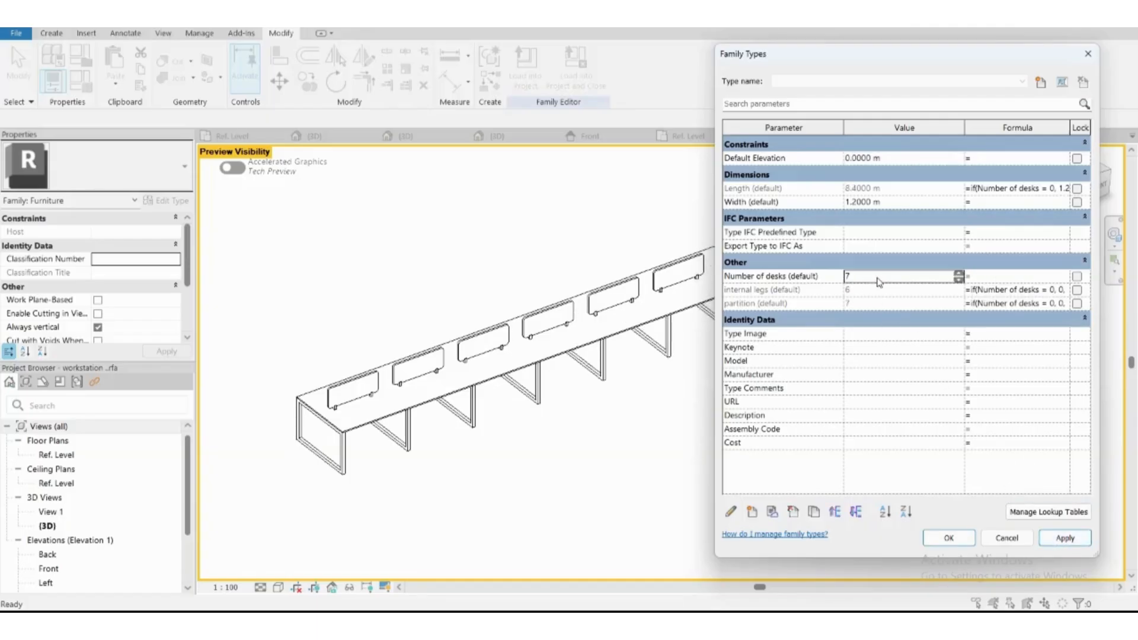
left_click_drag(848, 54, 297, 86)
type("8")
left_click(451, 309)
left_click(514, 574)
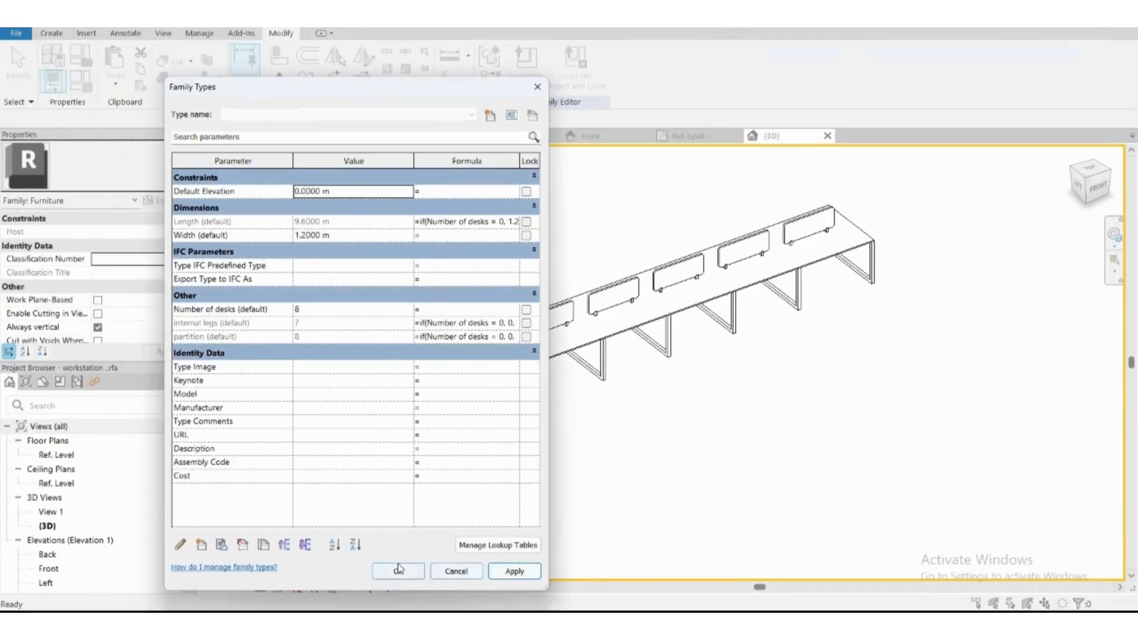
left_click(397, 571)
Change the partition formula's zero-desk result to 1 and apply 0 as the Number of desks
middle_click_drag(781, 465, 611, 300, "shift")
scroll(612, 299, "down", 2)
scroll(600, 383, "up", 2)
middle_click_drag(494, 517, 554, 243, "shift")
left_click(79, 88)
double_click(320, 310)
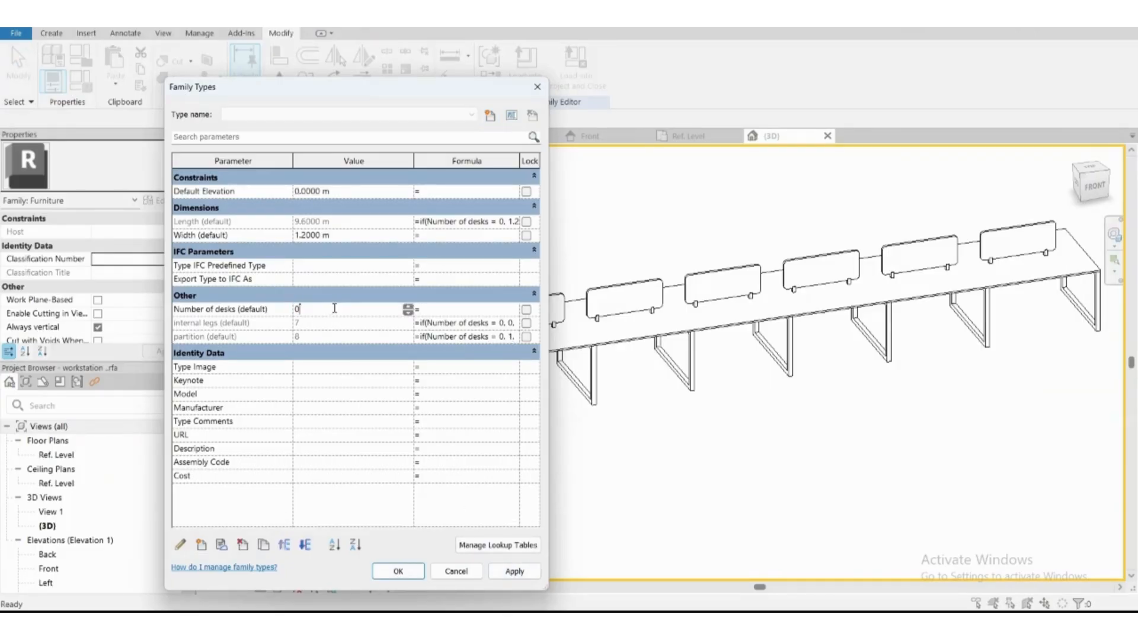
left_click(514, 571)
left_click(398, 570)
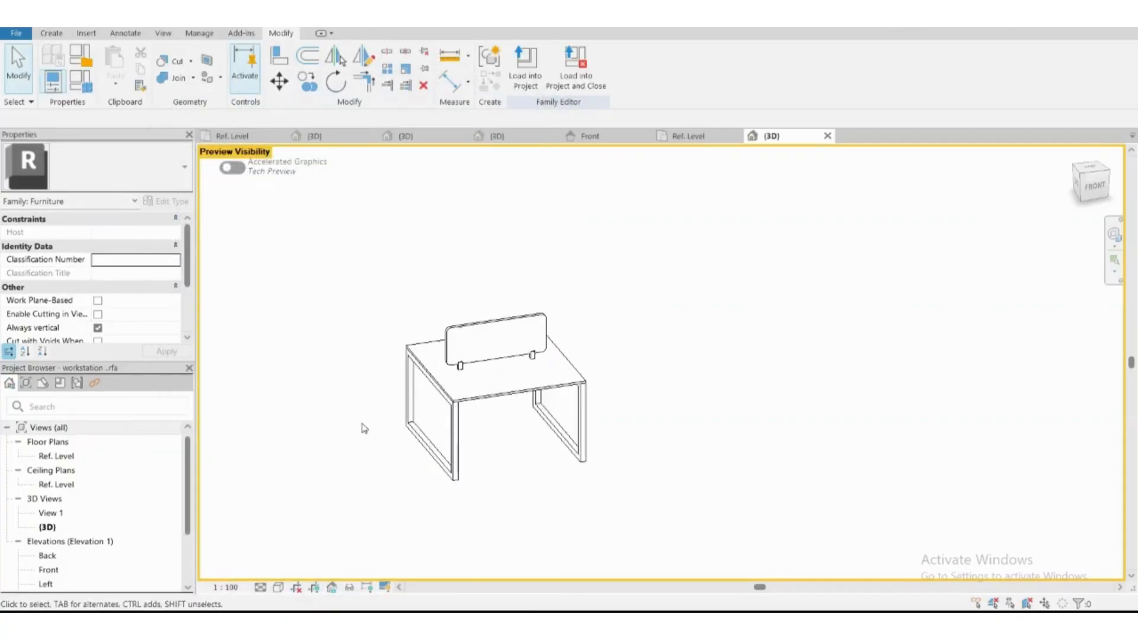
Return to the Ref. Level plan and set the Number of desks to 7
double_click(57, 456)
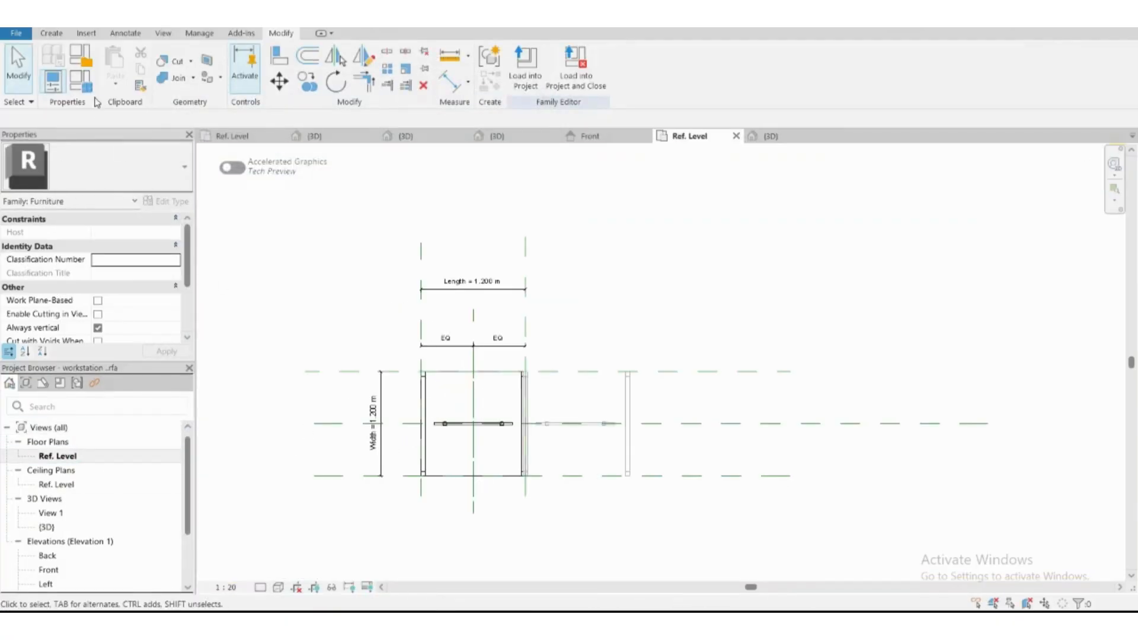
left_click(80, 88)
double_click(337, 311)
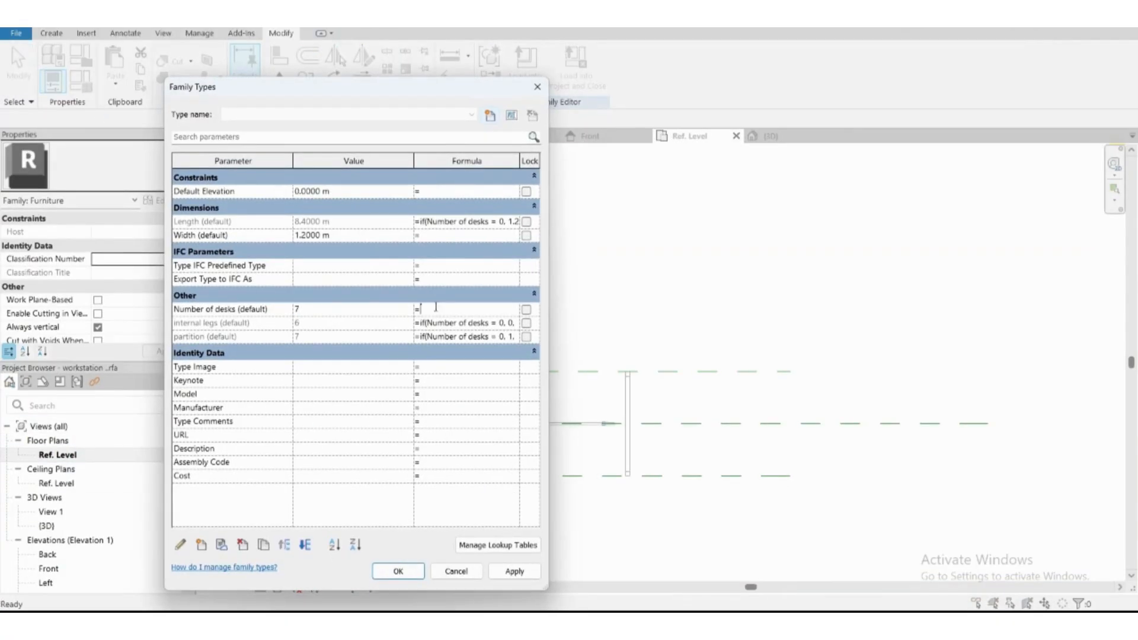
left_click(418, 572)
scroll(534, 400, "up", 5)
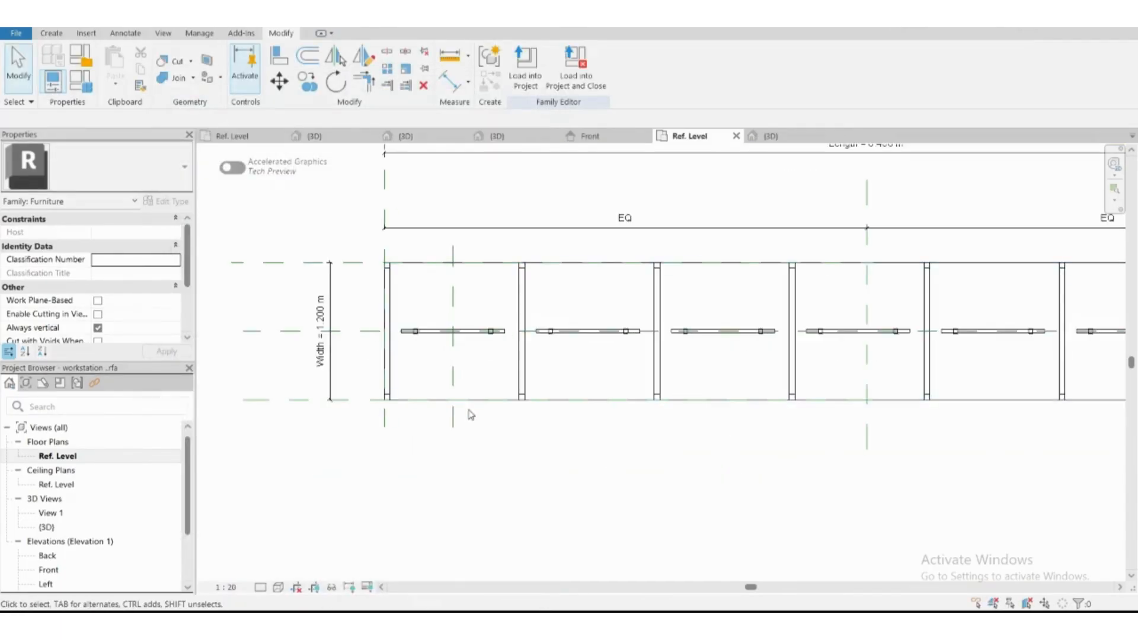
Load the drawer unit family, Family4, into the workstation family and place one instance in plan
left_click(409, 135)
left_click(498, 136)
left_click(525, 66)
left_click(560, 425)
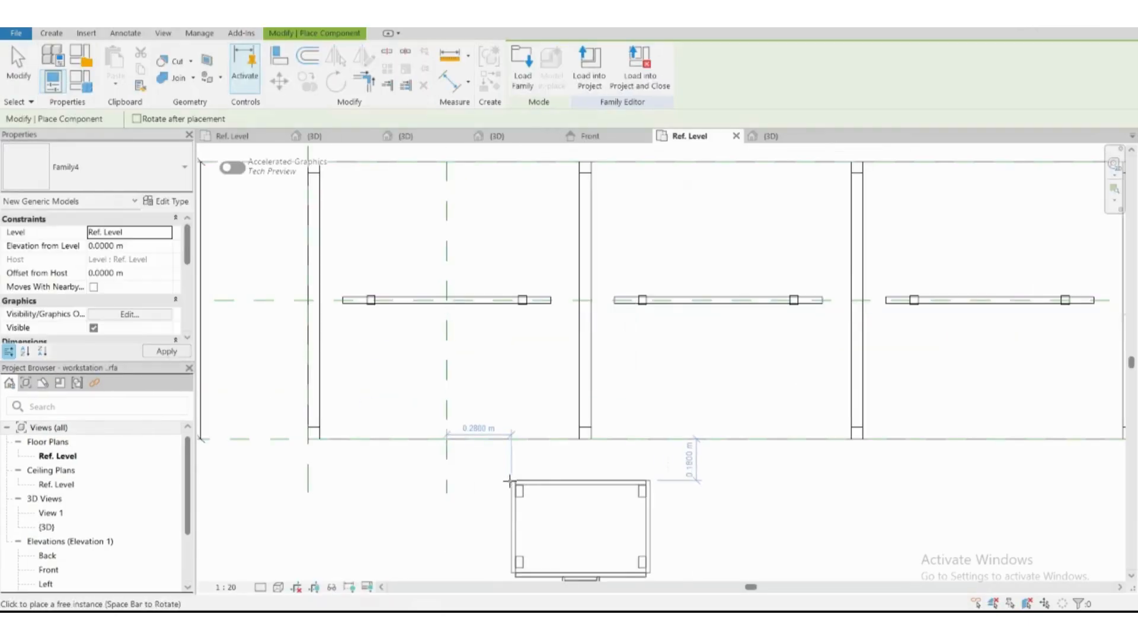
key("Escape")
key("Escape")
Move the drawer unit into the first bay, against the internal leg and flush with the tabletop's lower edge
left_click_drag(583, 477, 439, 325)
left_click(283, 85)
scroll(526, 424, "up", 3)
left_click(492, 409)
left_click(618, 409)
left_click(279, 81)
left_click(611, 417)
left_click(612, 449)
scroll(534, 512, "down", 4)
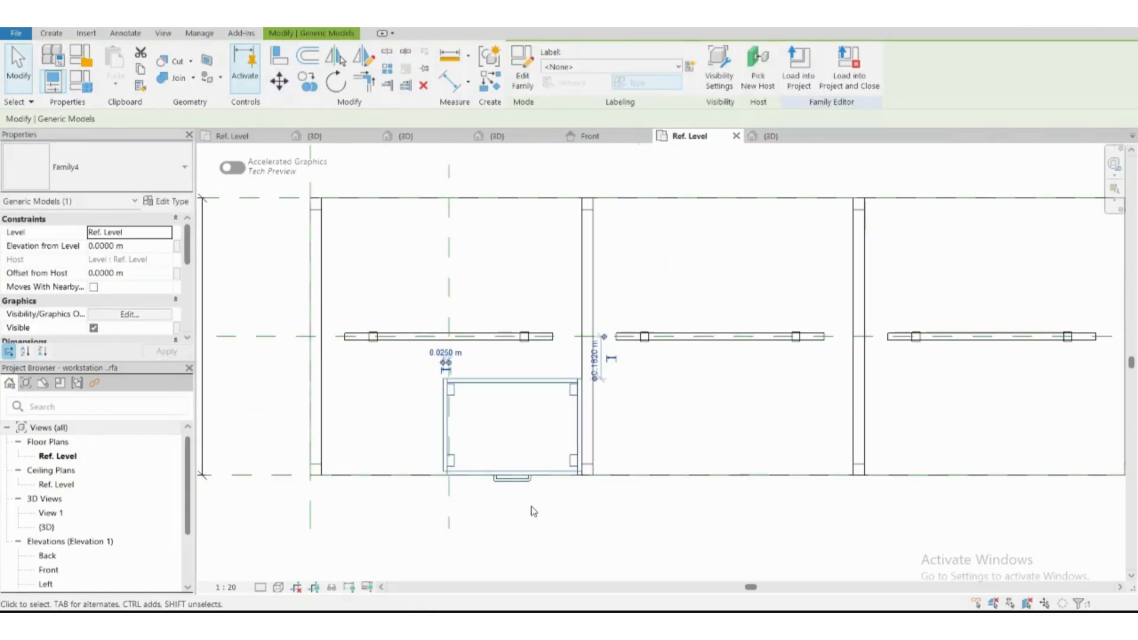
Try arraying the drawer unit linearly into 2 grouped members one desk bay apart
left_click(389, 87)
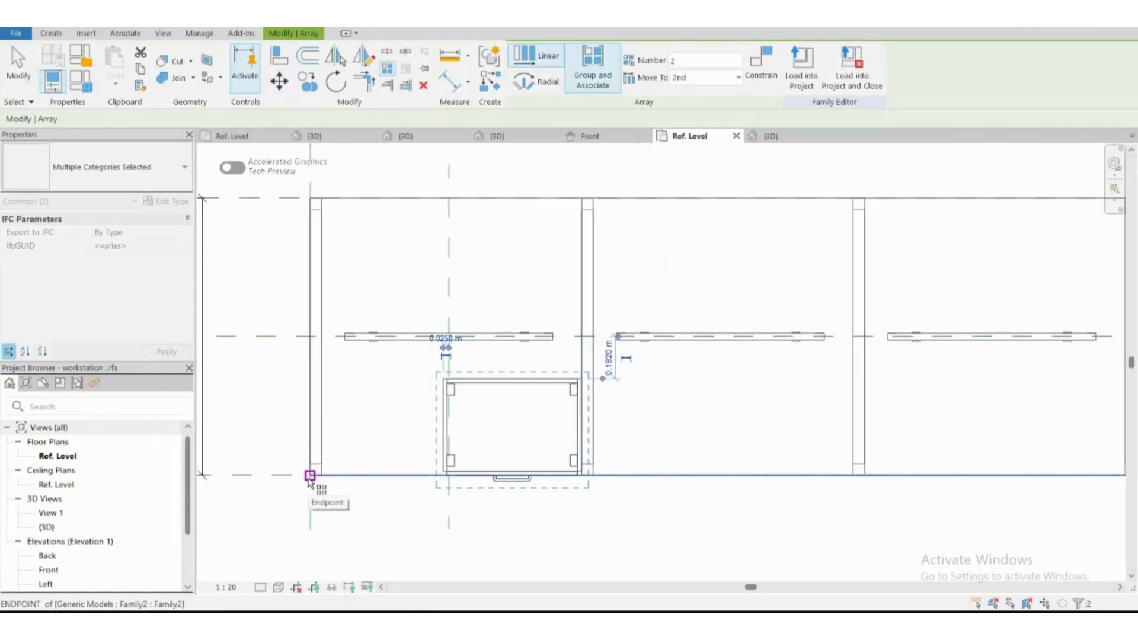
left_click(310, 488)
scroll(579, 470, "up", 3)
left_click(579, 470)
scroll(533, 462, "down", 4)
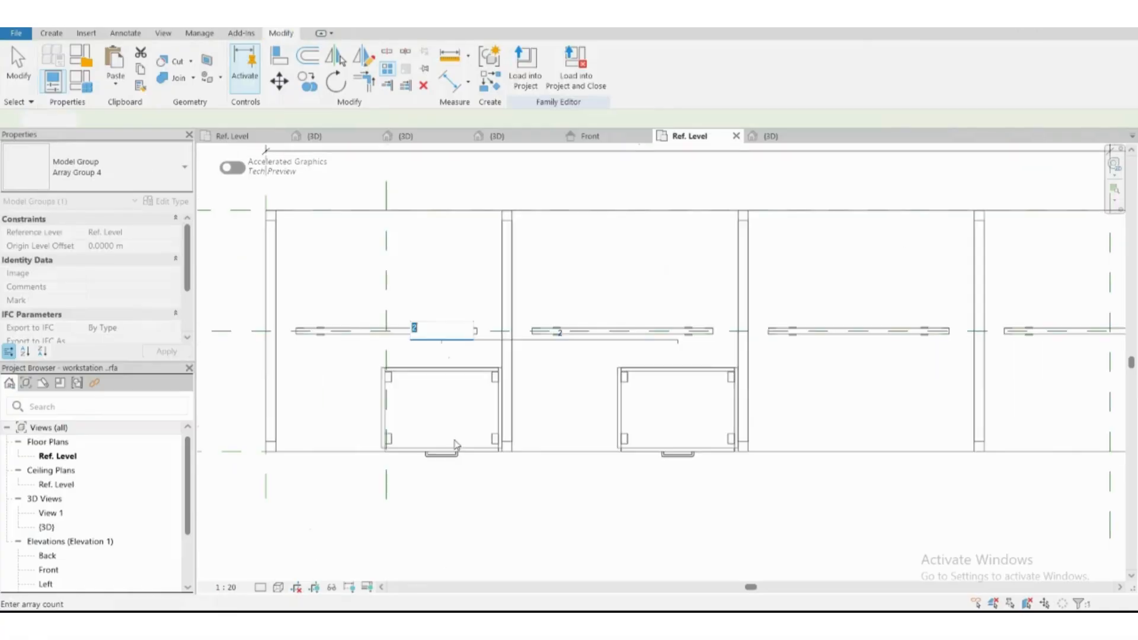
left_click(532, 335)
left_click(620, 410)
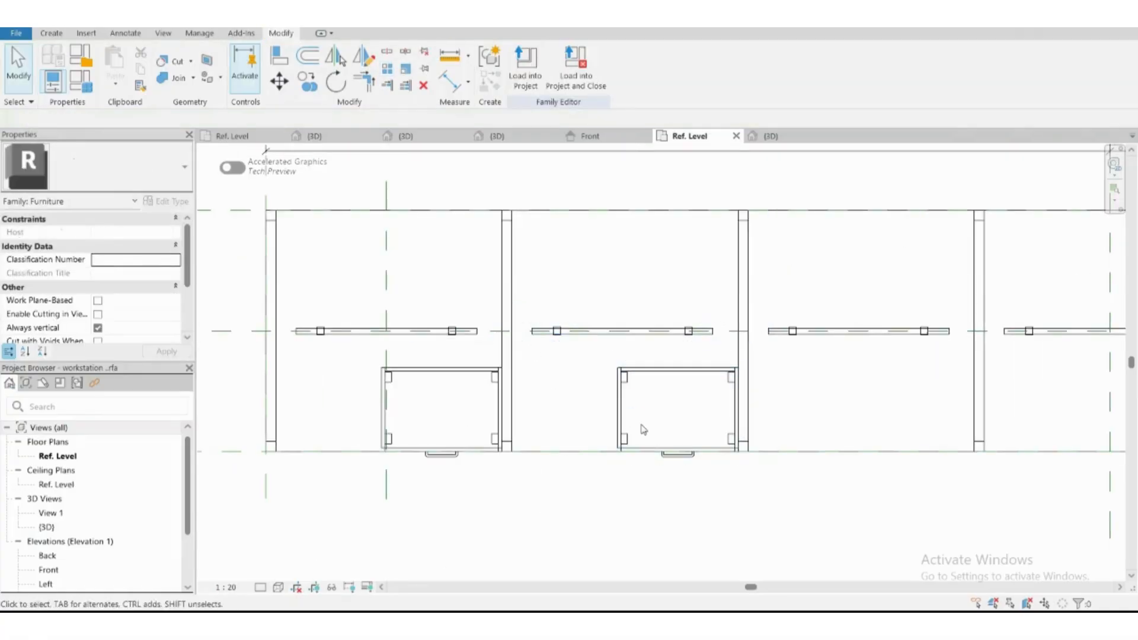
left_click(525, 340)
left_click(567, 67)
left_click(571, 355)
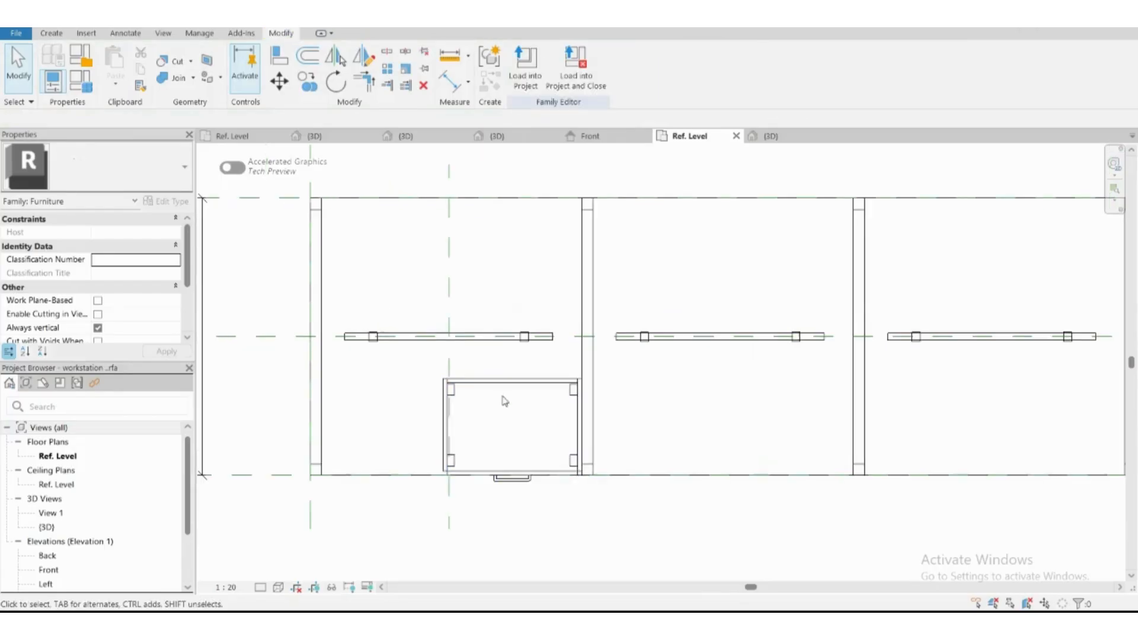
Mirror a copy of the drawer unit about the tabletop's horizontal centre reference plane
left_click(498, 382)
left_click(335, 57)
left_click(279, 337)
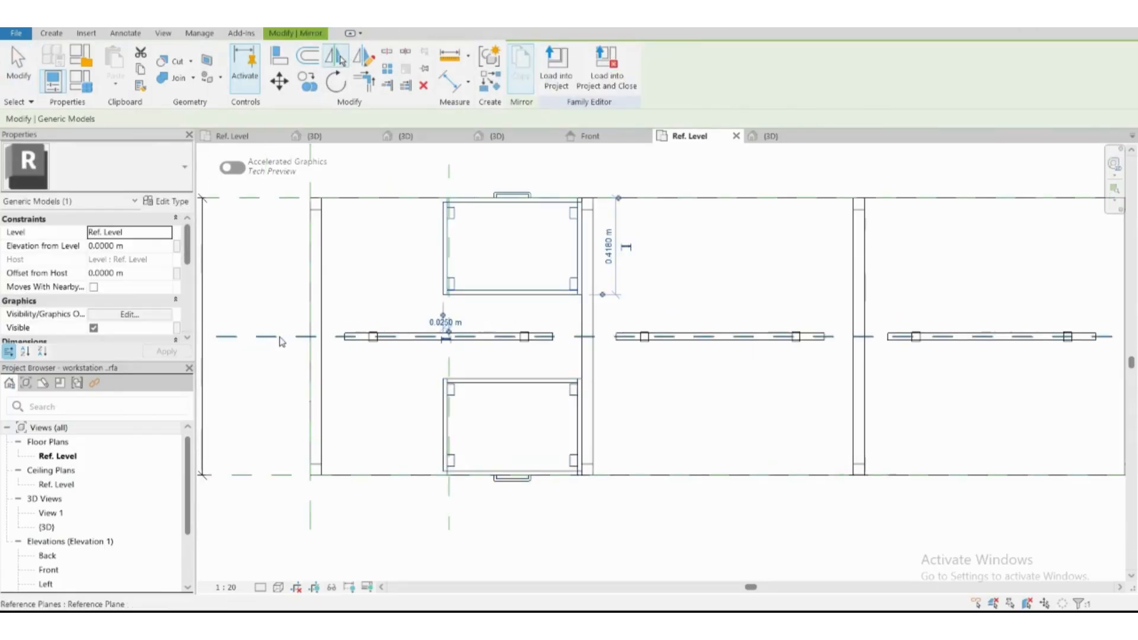
Array both drawer units linearly into 2 grouped members spaced one desk bay apart along the tabletop
left_click(438, 379, "ctrl")
left_click(387, 69)
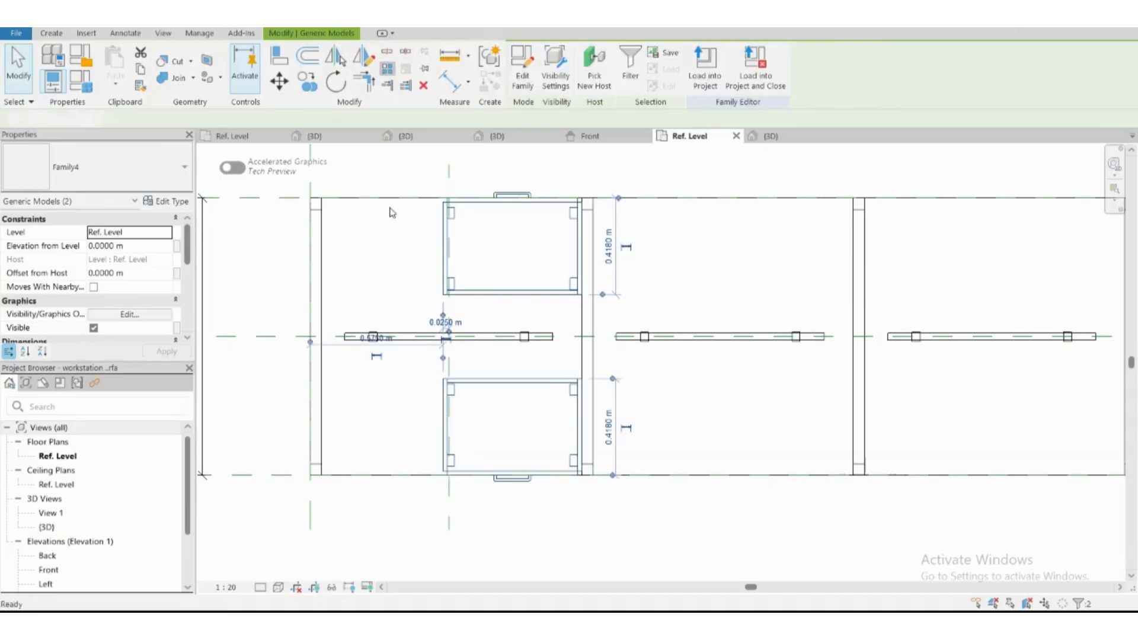
left_click(310, 476)
scroll(583, 475, "up", 3)
left_click(583, 475)
scroll(477, 469, "down", 4)
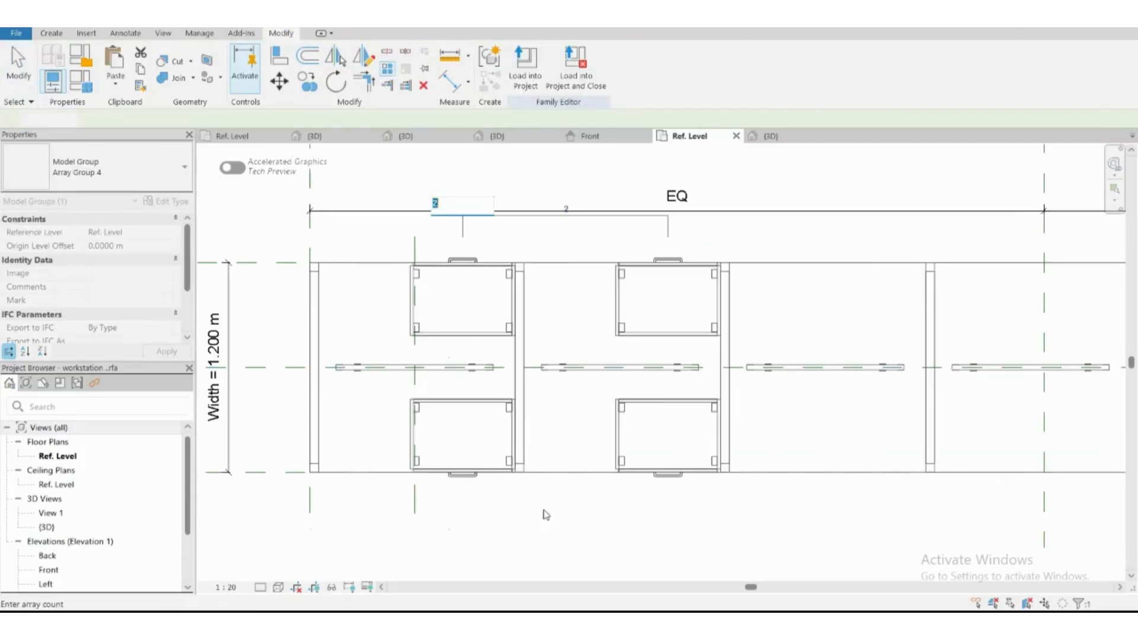
key("Return")
Label the drawer unit array's member count with the partition parameter
left_click(593, 210)
left_click(566, 67)
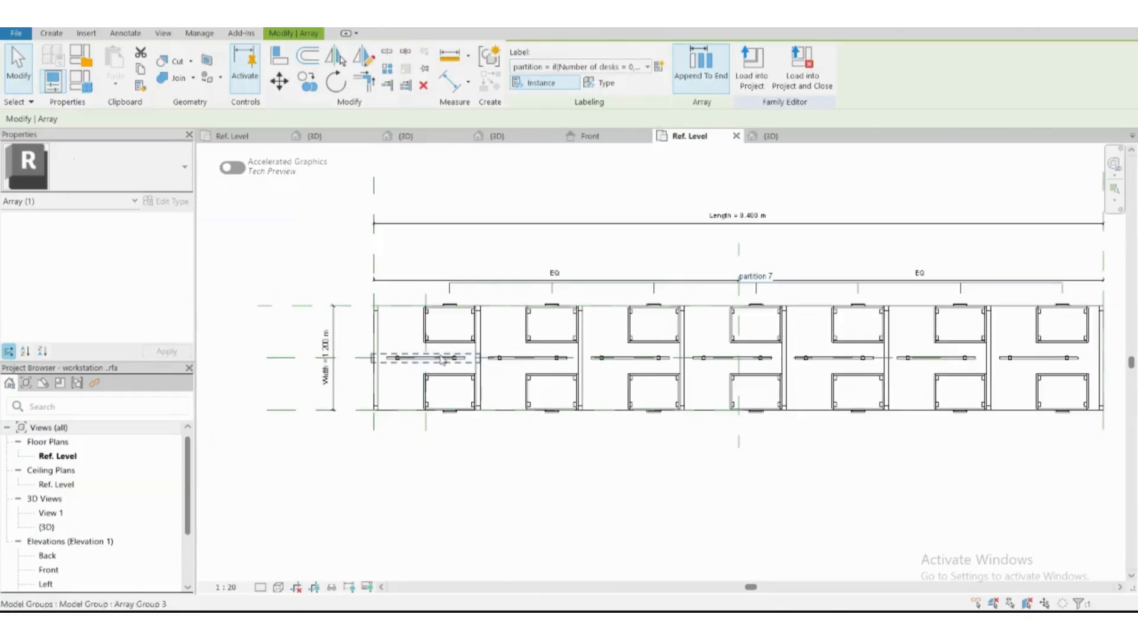
scroll(541, 297, "down", 2)
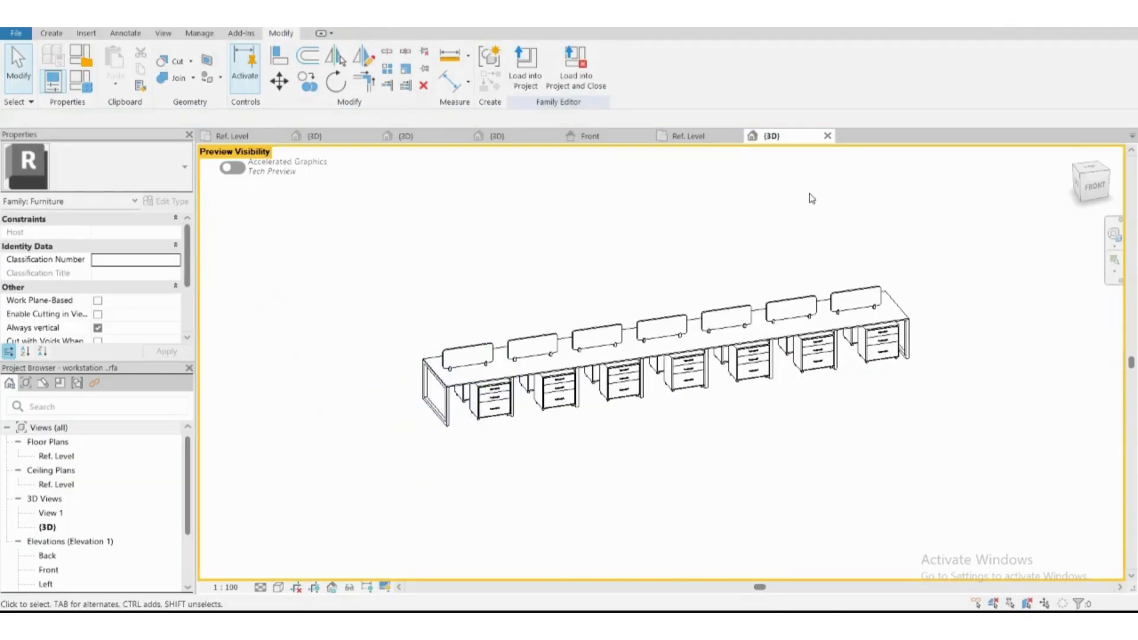
Flex the family in the 3D view by setting Number of desks to 0
left_click(355, 310)
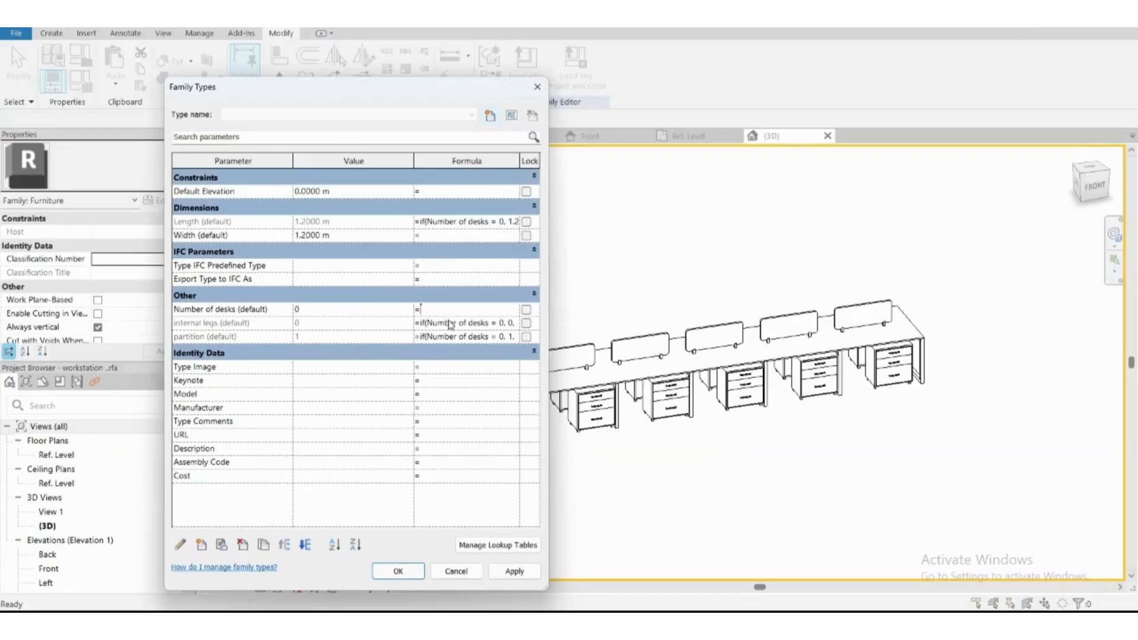
left_click(516, 571)
left_click(397, 571)
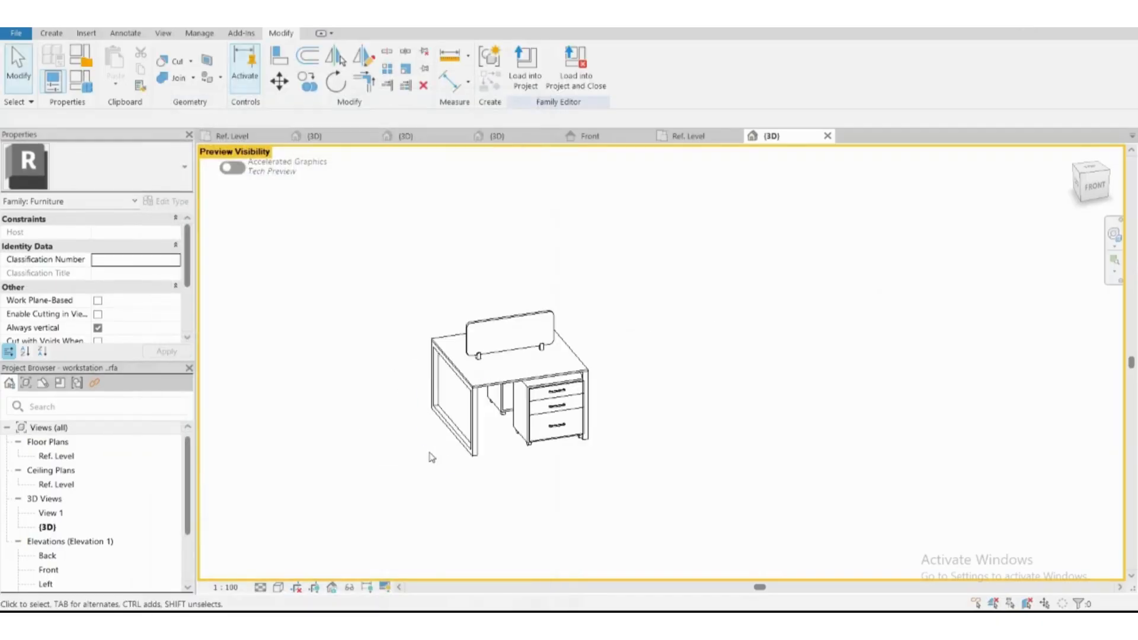
Flex the family by raising Number of desks one at a time from 1 to 7, applying each value
left_click(91, 88)
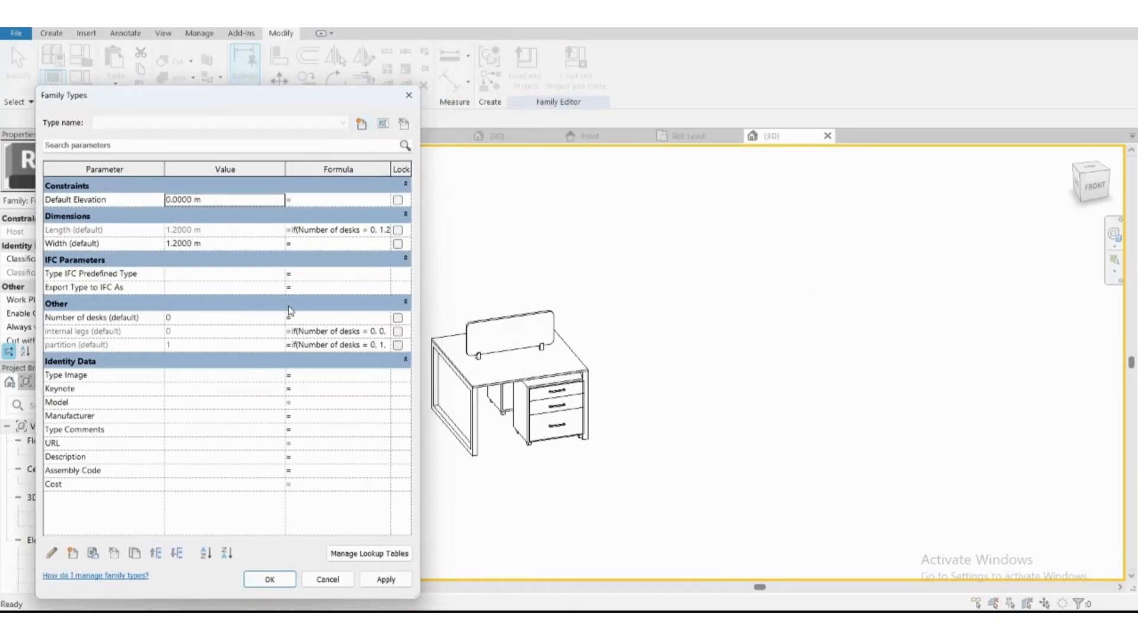
left_click(183, 318)
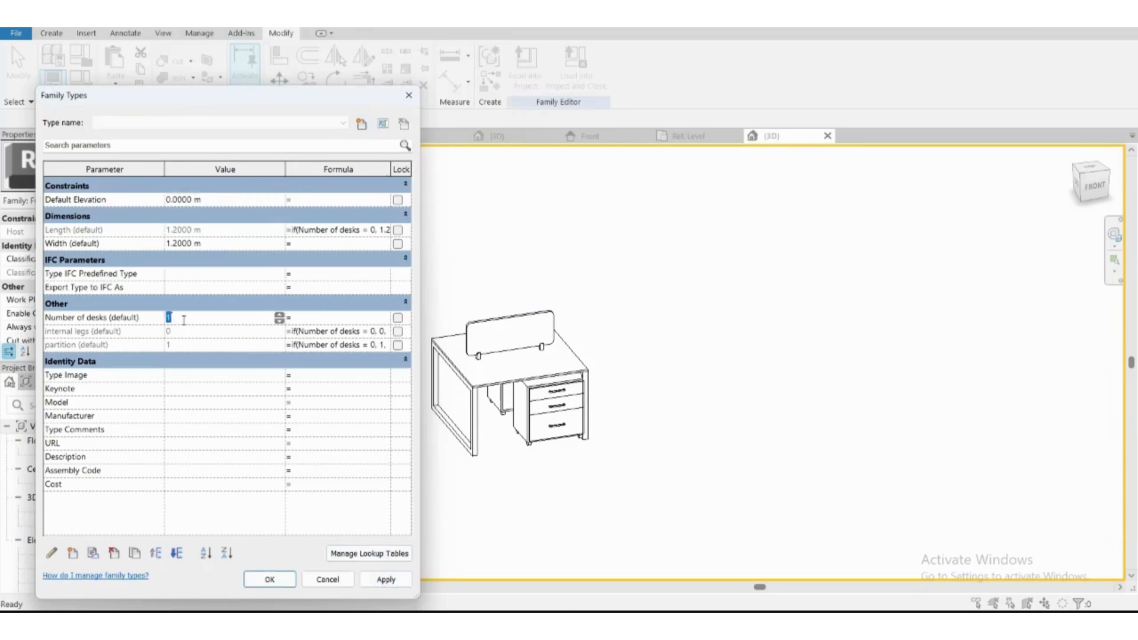
left_click(382, 579)
left_click(274, 396)
left_click(219, 321)
type("3")
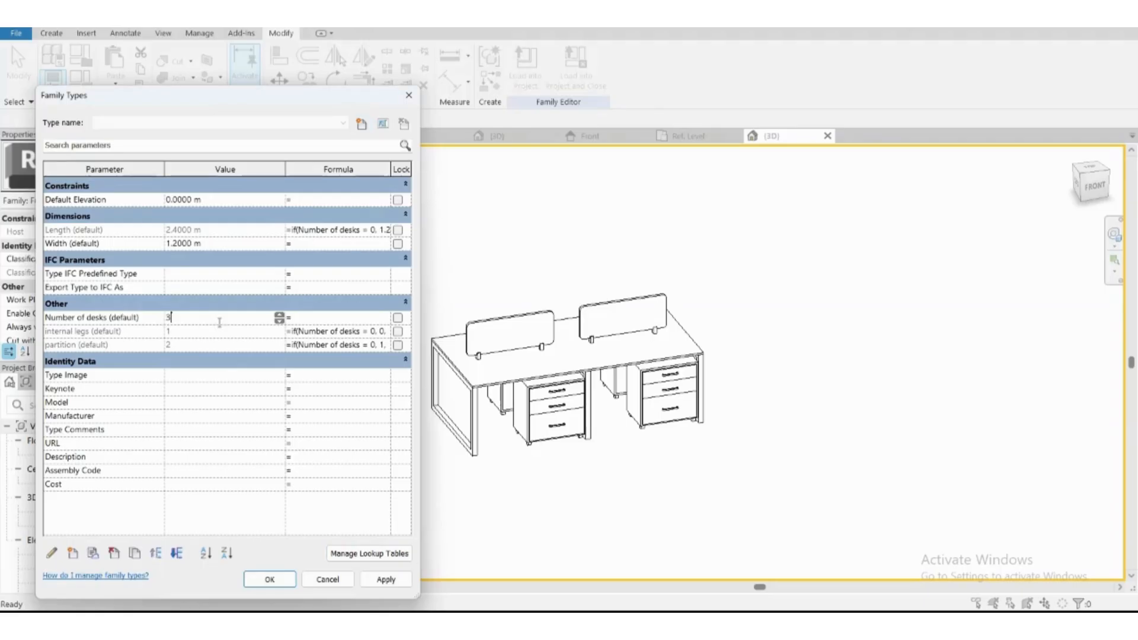
left_click(380, 578)
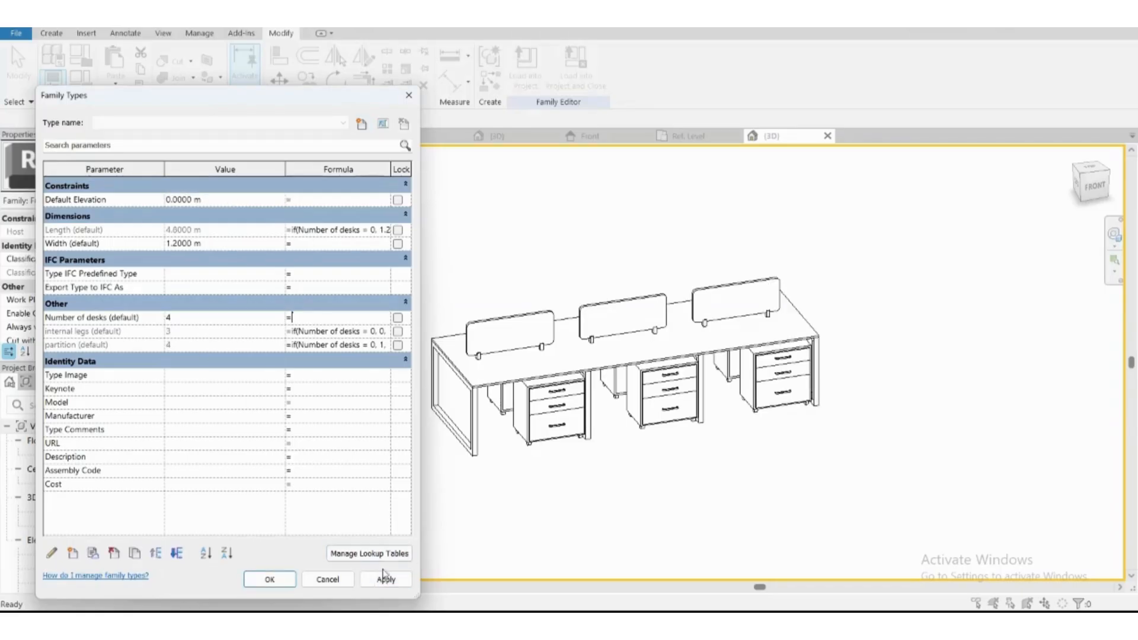
left_click(383, 573)
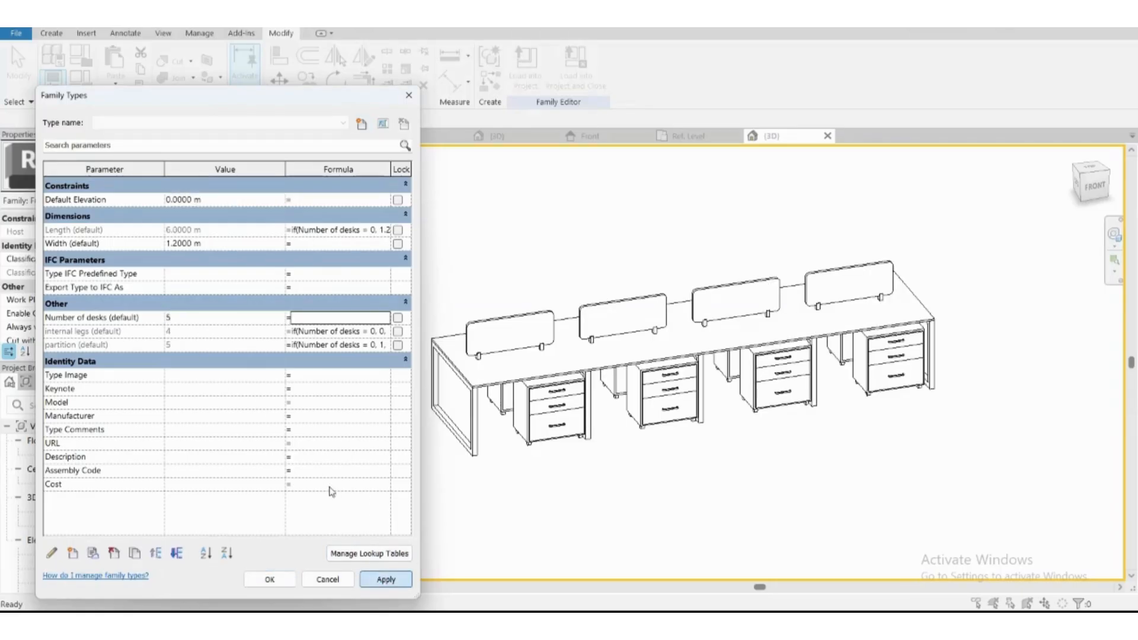
left_click(201, 315)
left_click(382, 580)
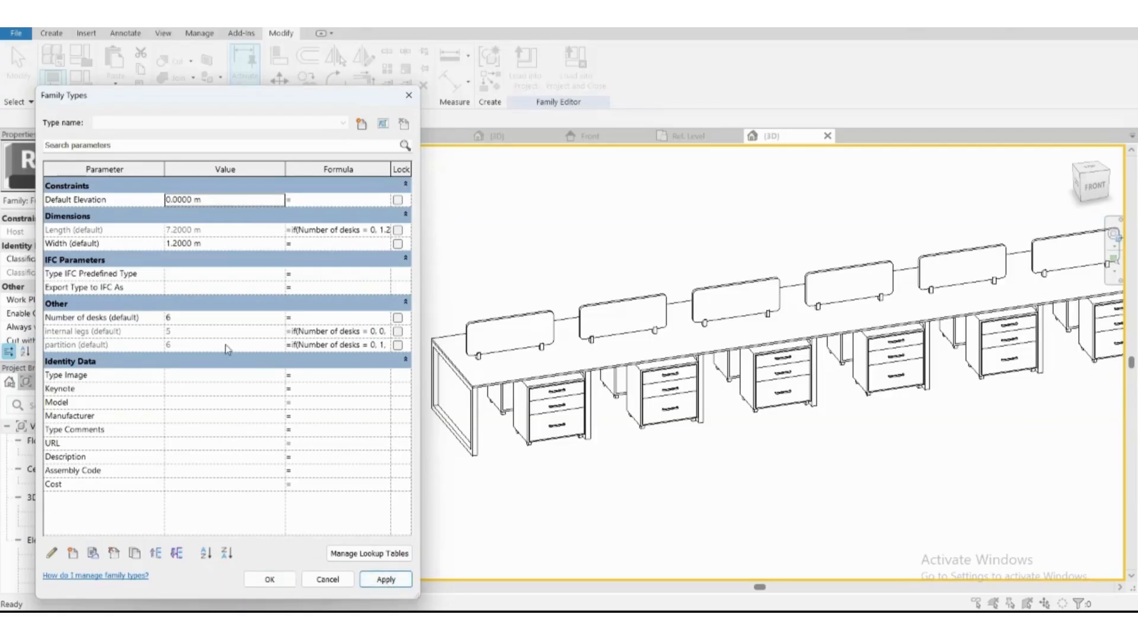
left_click(269, 579)
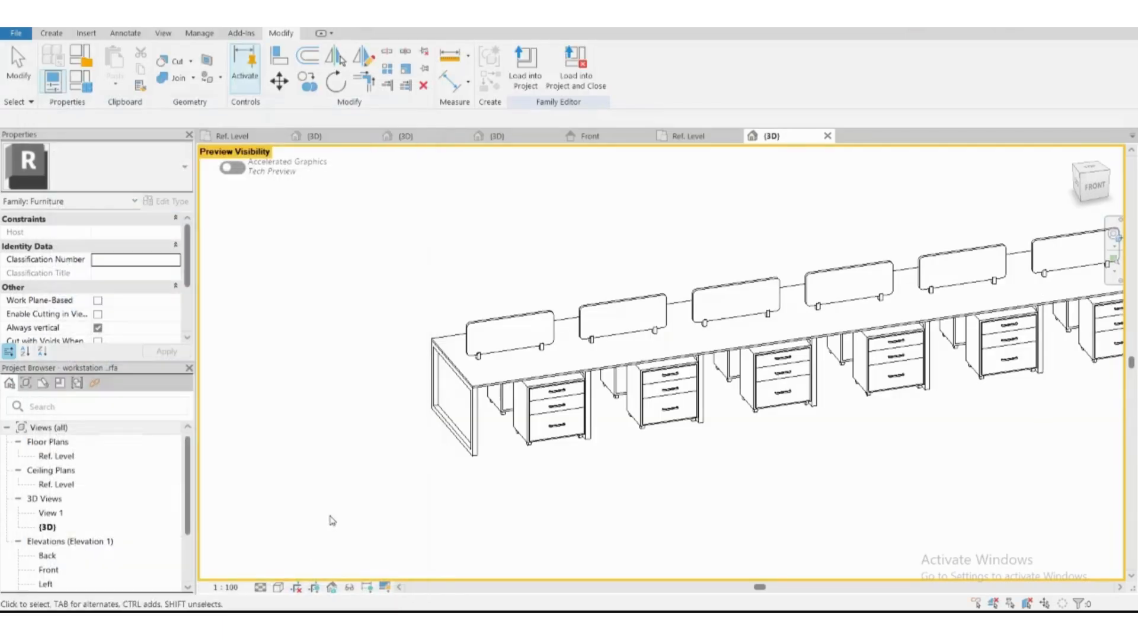
Create a new project for testing the workstation family
left_click(15, 39)
left_click(92, 94)
left_click(536, 365)
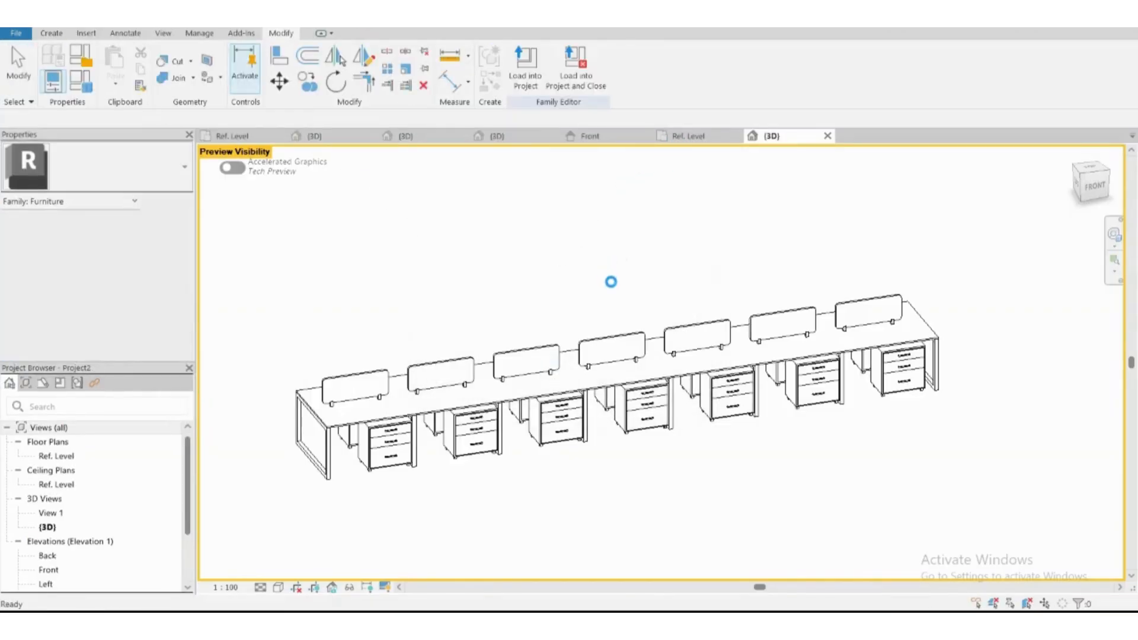
Load the workstation family into Project2 and place one instance on the L1 - Architectural floor plan
left_click(715, 141)
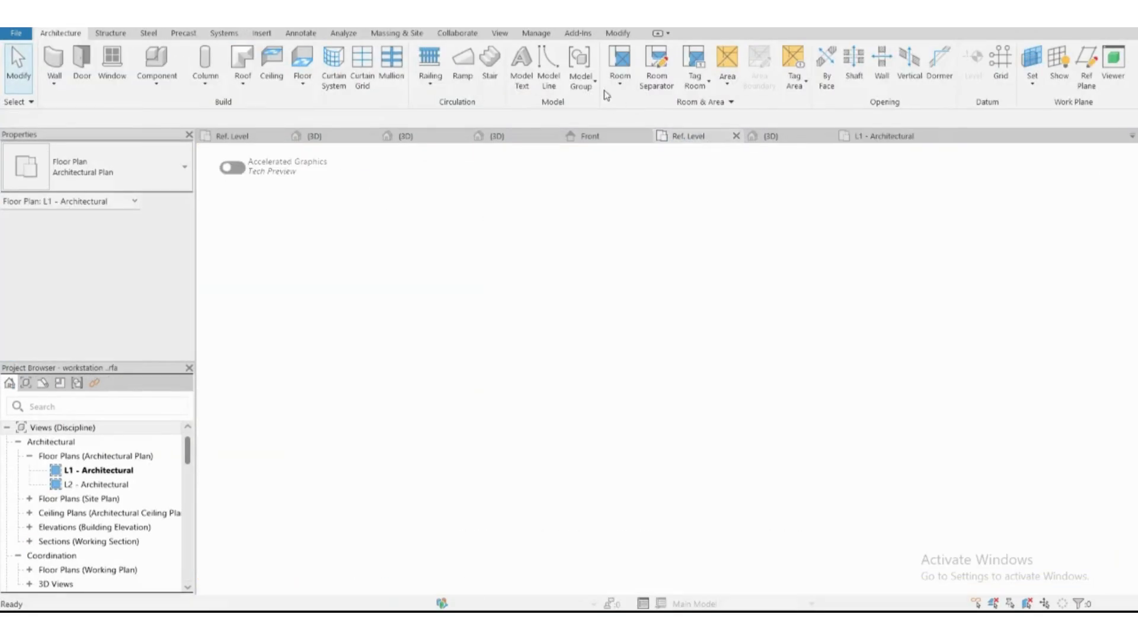
left_click(525, 67)
left_click(477, 282)
left_click(532, 424)
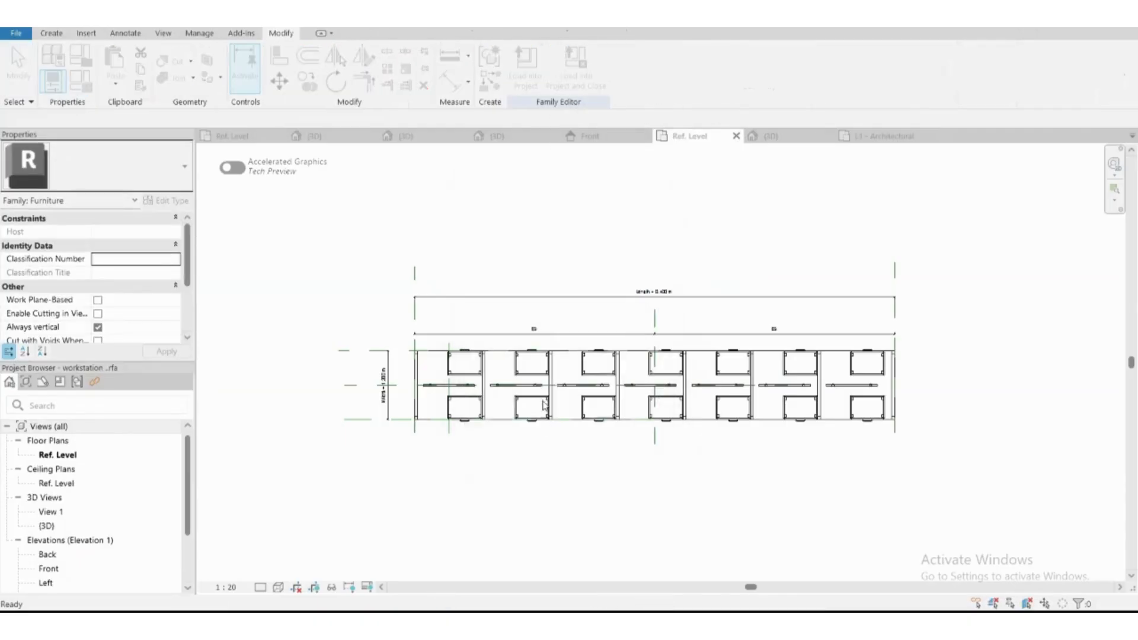
left_click(553, 378)
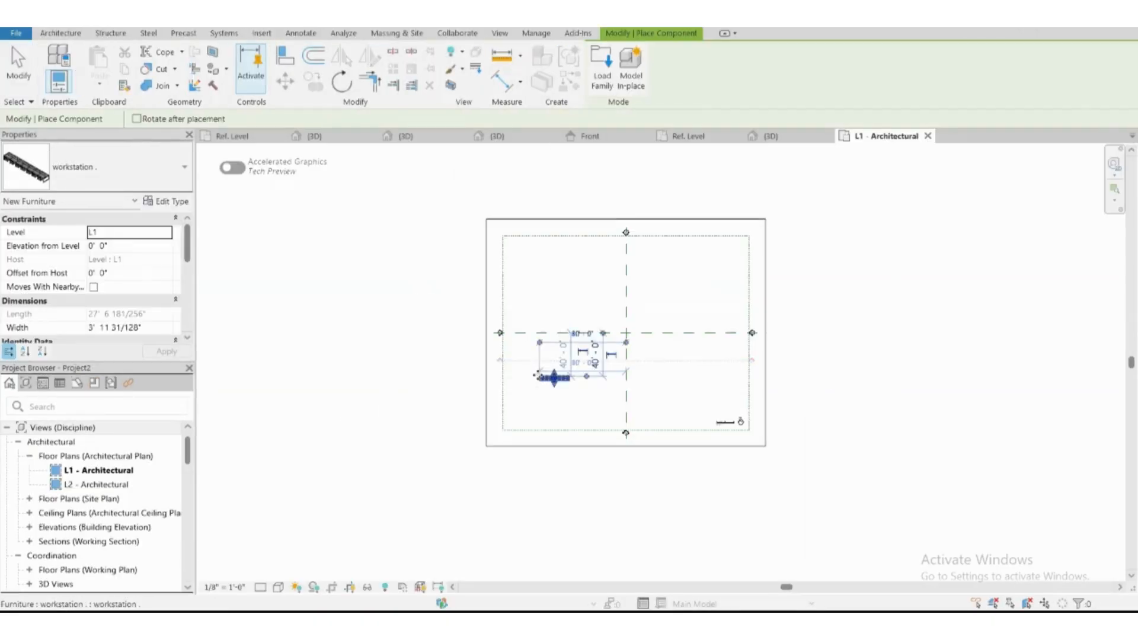
key("Escape")
key("Escape")
Open the project's 3D view and hide the unneeded elements around the workstation
left_click(306, 19)
left_click_drag(492, 191, 435, 470)
key("e")
key("h")
scroll(546, 389, "up", 6)
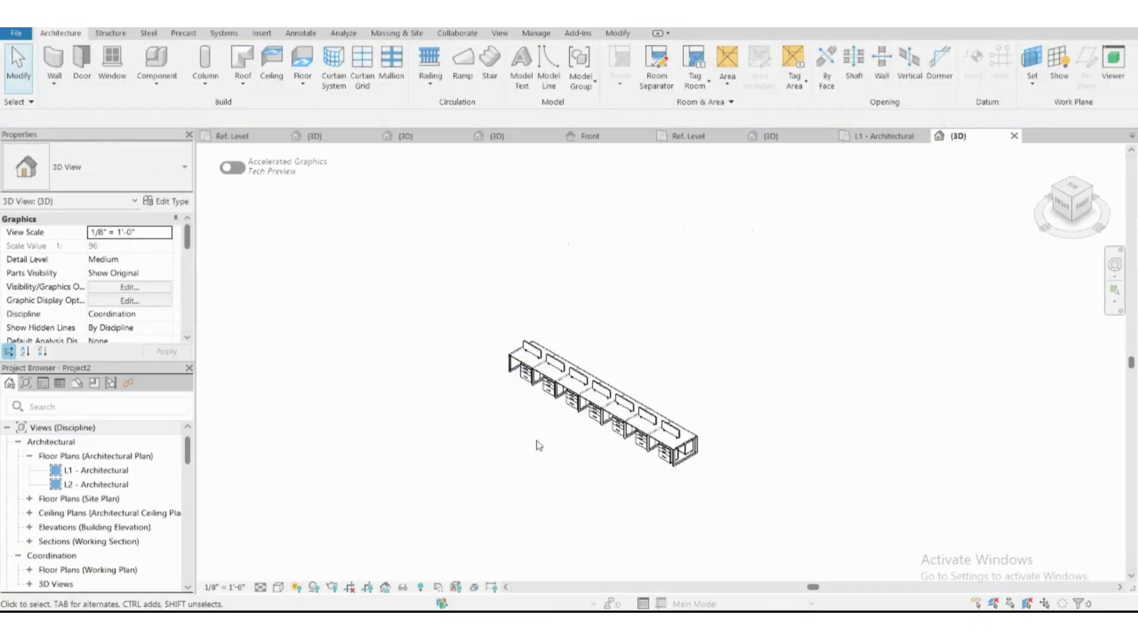
Set the 3D view's graphic display to Shaded with ambient shadows and lower the lighting's shadow intensity
left_click(278, 586)
left_click(332, 480)
left_click(597, 201)
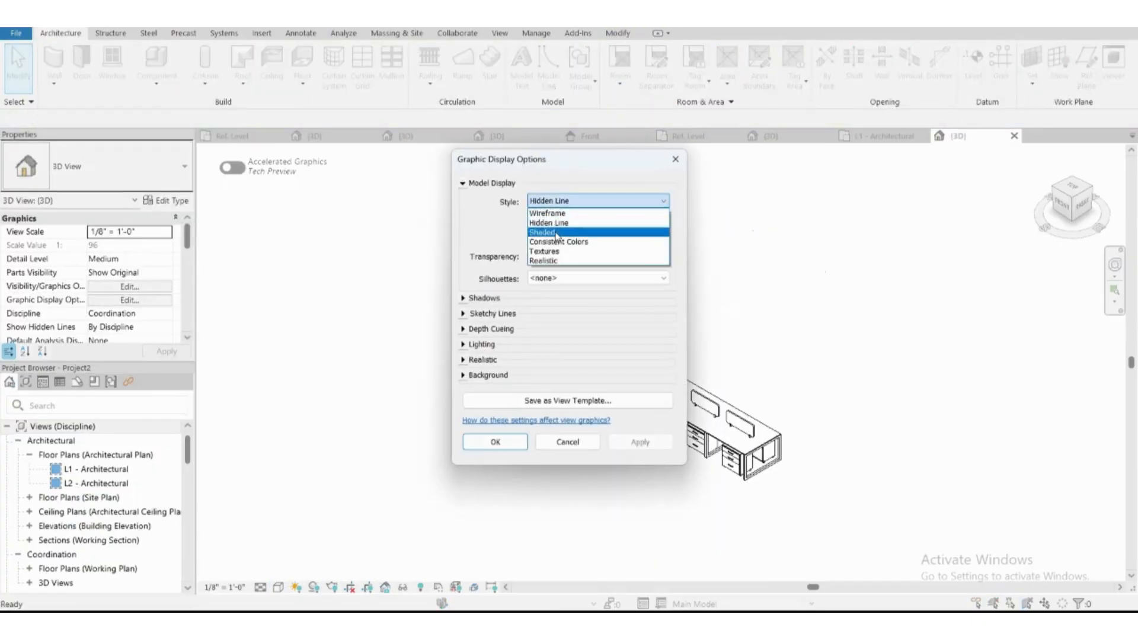
left_click(546, 230)
left_click(463, 298)
left_click(463, 389)
left_click(463, 373)
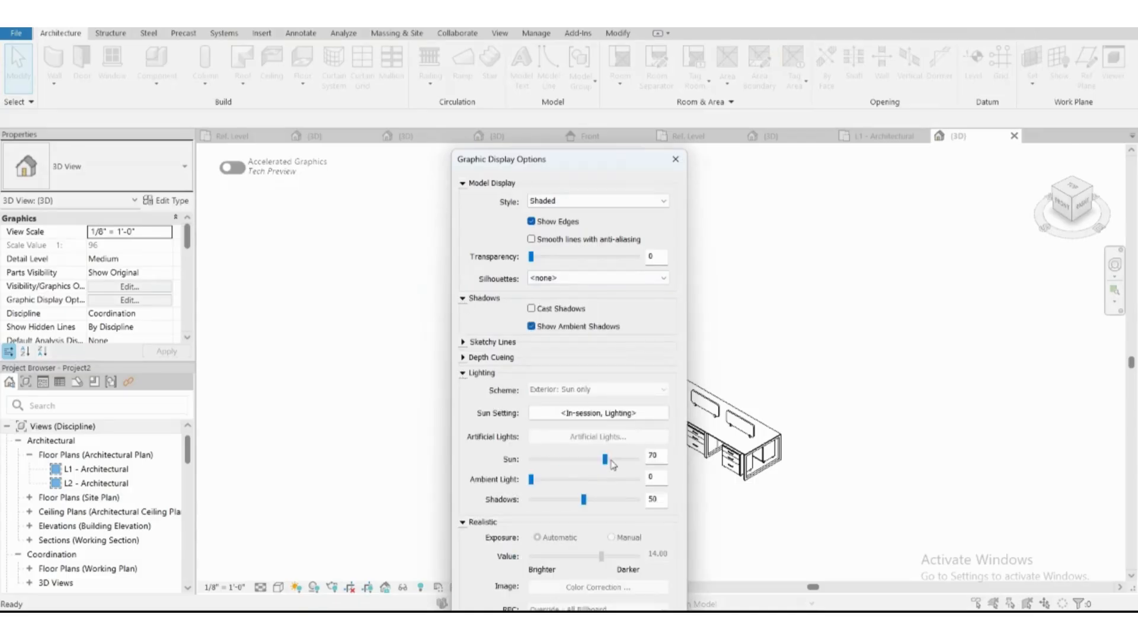
left_click_drag(554, 505, 542, 504)
left_click_drag(563, 160, 280, 32)
left_click(296, 570)
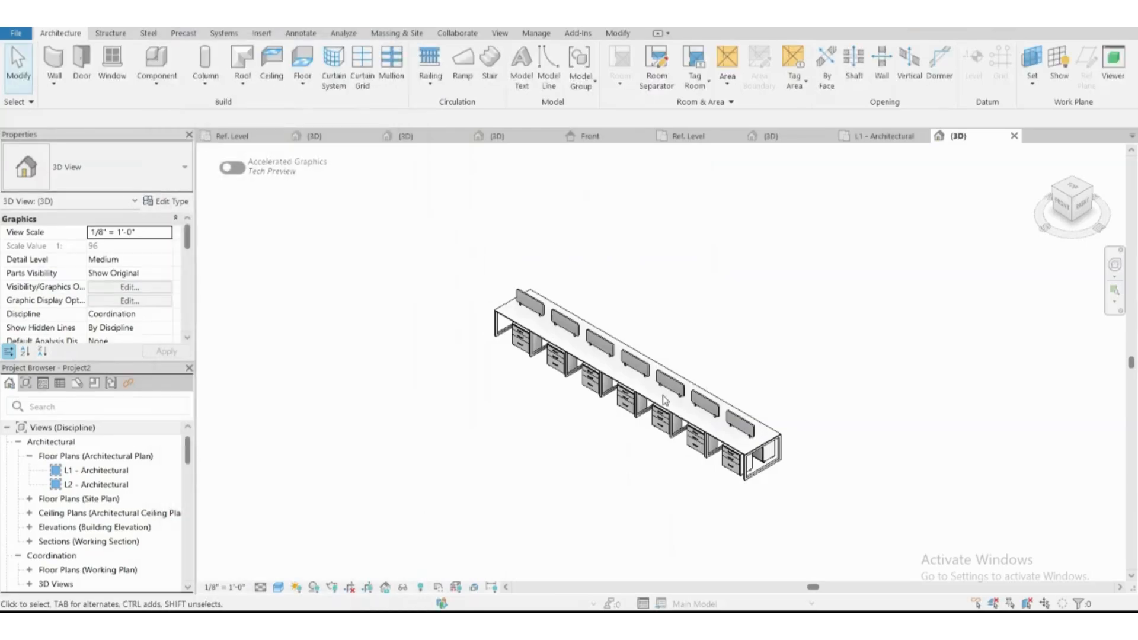
Set the placed workstation's Number of desks to 1
left_click(662, 403)
middle_click_drag(663, 403, 866, 435, "shift")
left_click(866, 435)
scroll(617, 446, "up", 2)
middle_click_drag(763, 525, 753, 528)
left_click(486, 424)
scroll(142, 292, "down", 3)
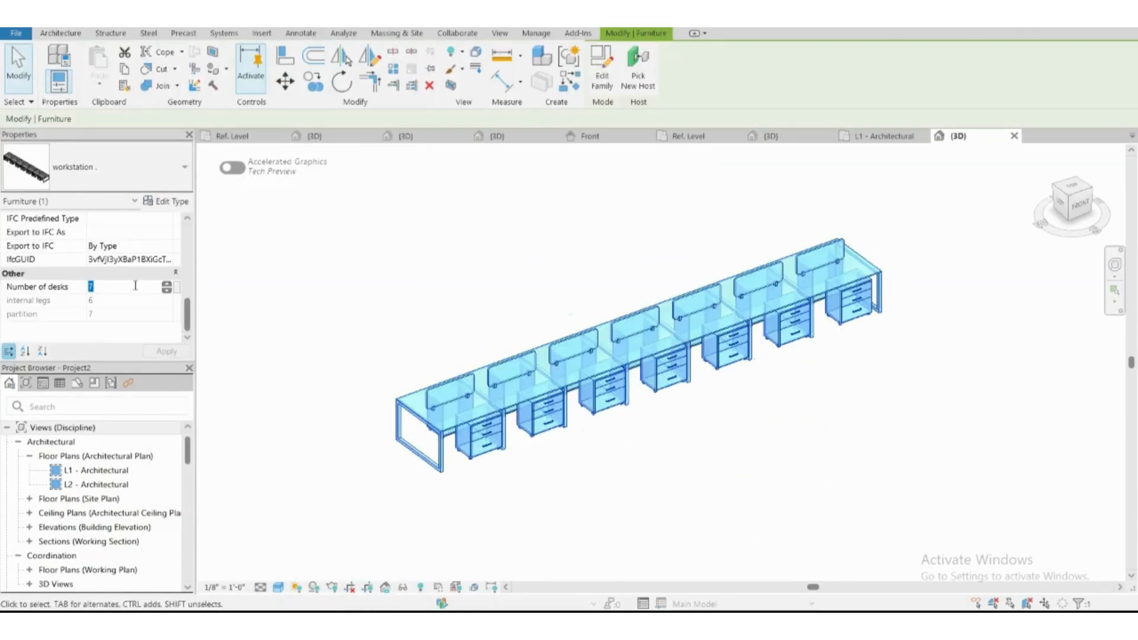
left_click(311, 516)
Raise the placed workstation's Number of desks one at a time from 2 to 5, applying each value
left_click(446, 439)
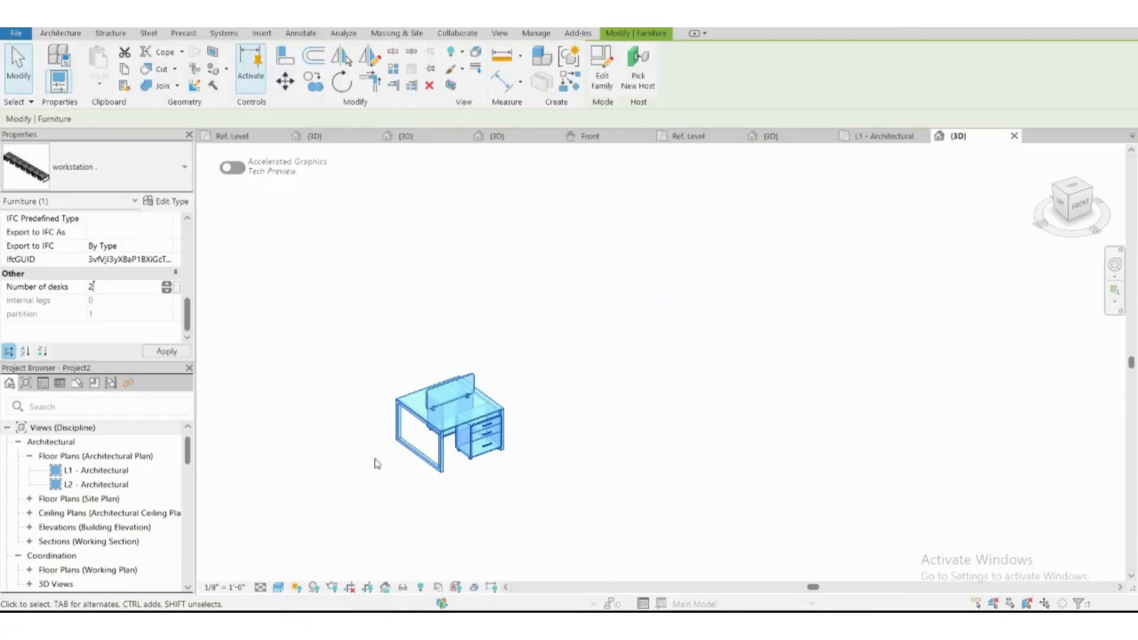
left_click(475, 483)
left_click(442, 439)
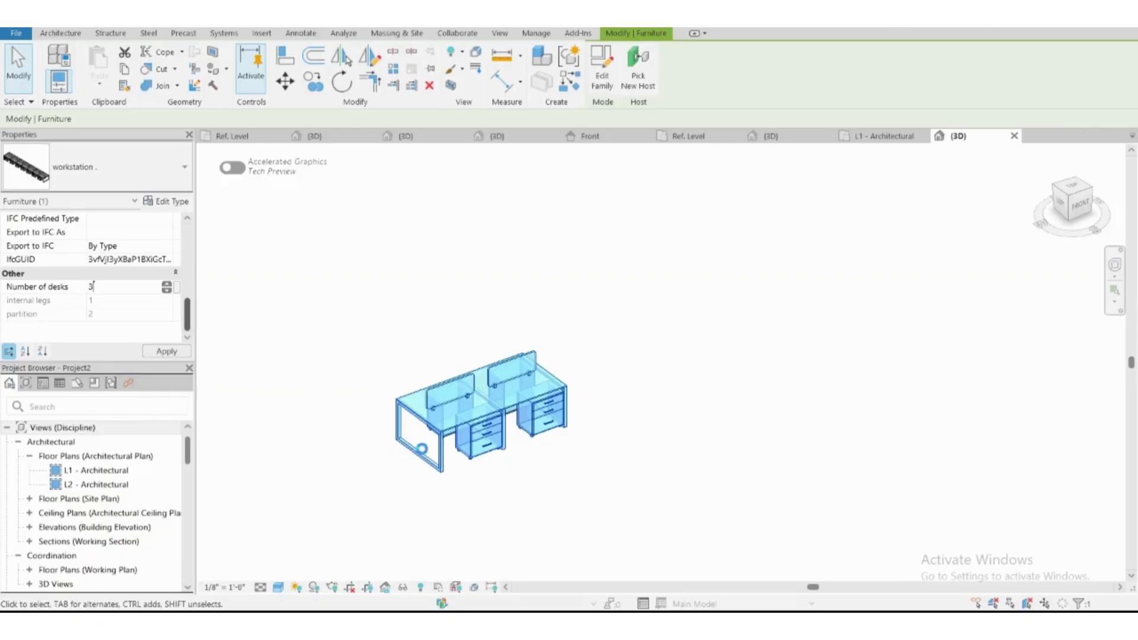
left_click(127, 286)
type("4")
key("Escape")
left_click(441, 439)
left_click(127, 286)
type("5")
left_click(343, 495)
Set the placed workstation's Number of desks to 12 and inspect its drawer units and partitions in 3D
middle_click_drag(735, 486, 635, 437, "shift")
scroll(613, 415, "up", 2)
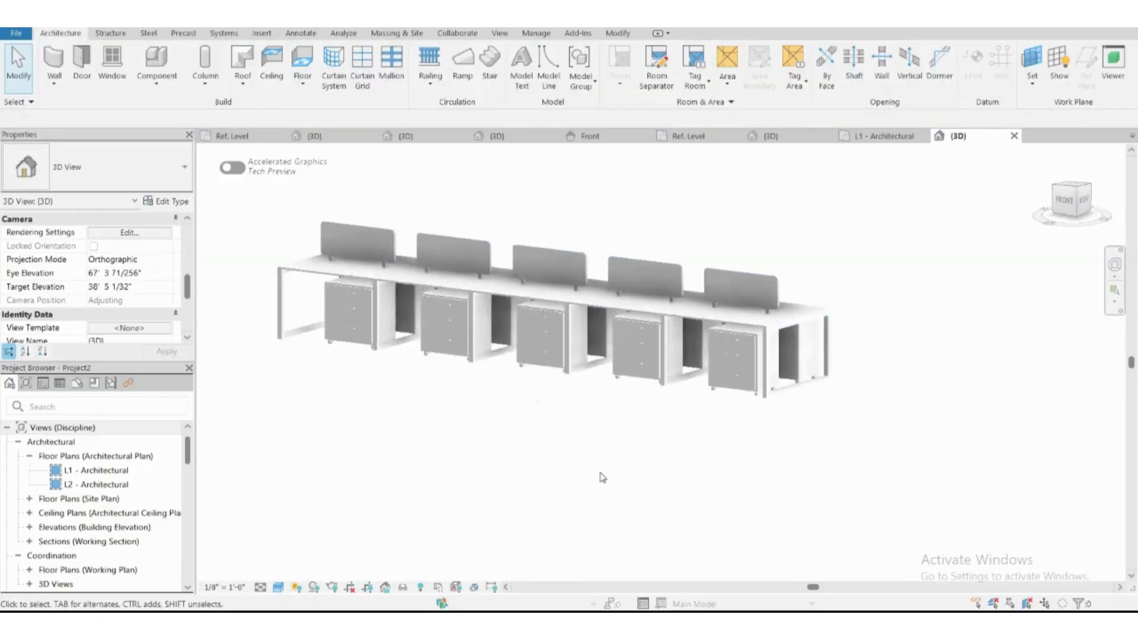
left_click(279, 323)
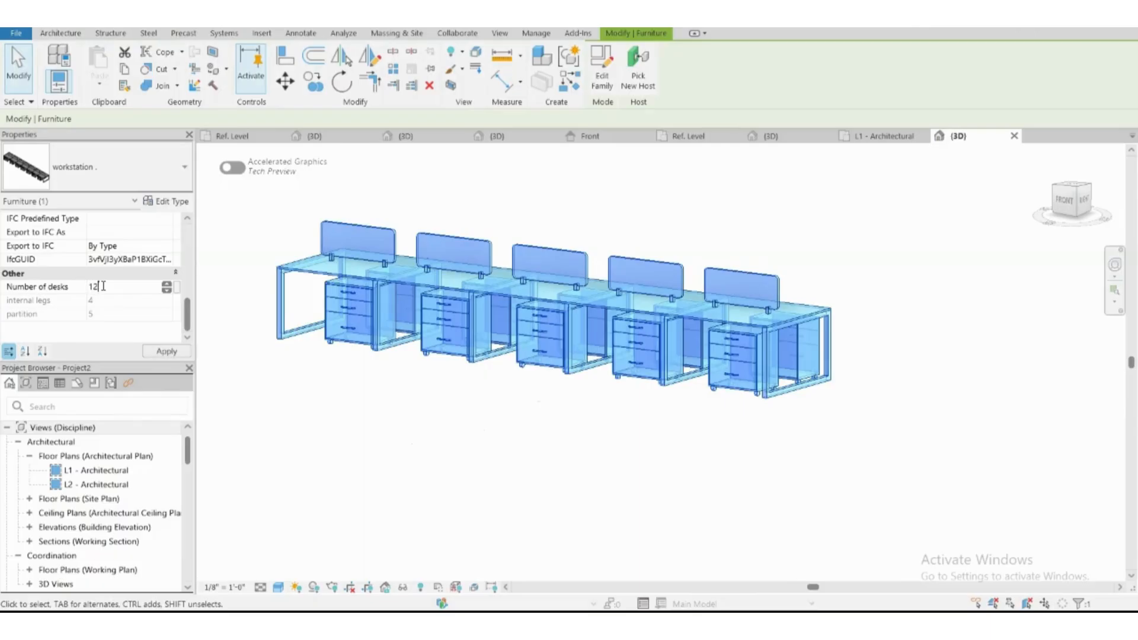
left_click(435, 398)
scroll(569, 451, "down", 2)
middle_click_drag(765, 492, 640, 459, "shift")
scroll(573, 448, "up", 2)
middle_click_drag(859, 451, 780, 524, "shift")
scroll(1014, 242, "up", 4)
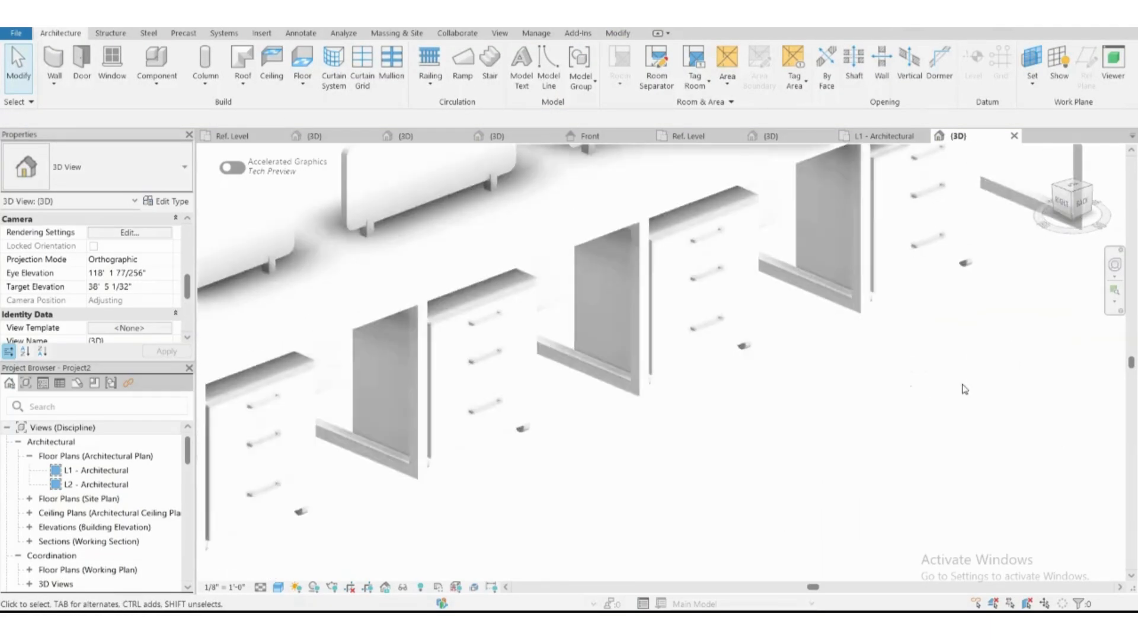